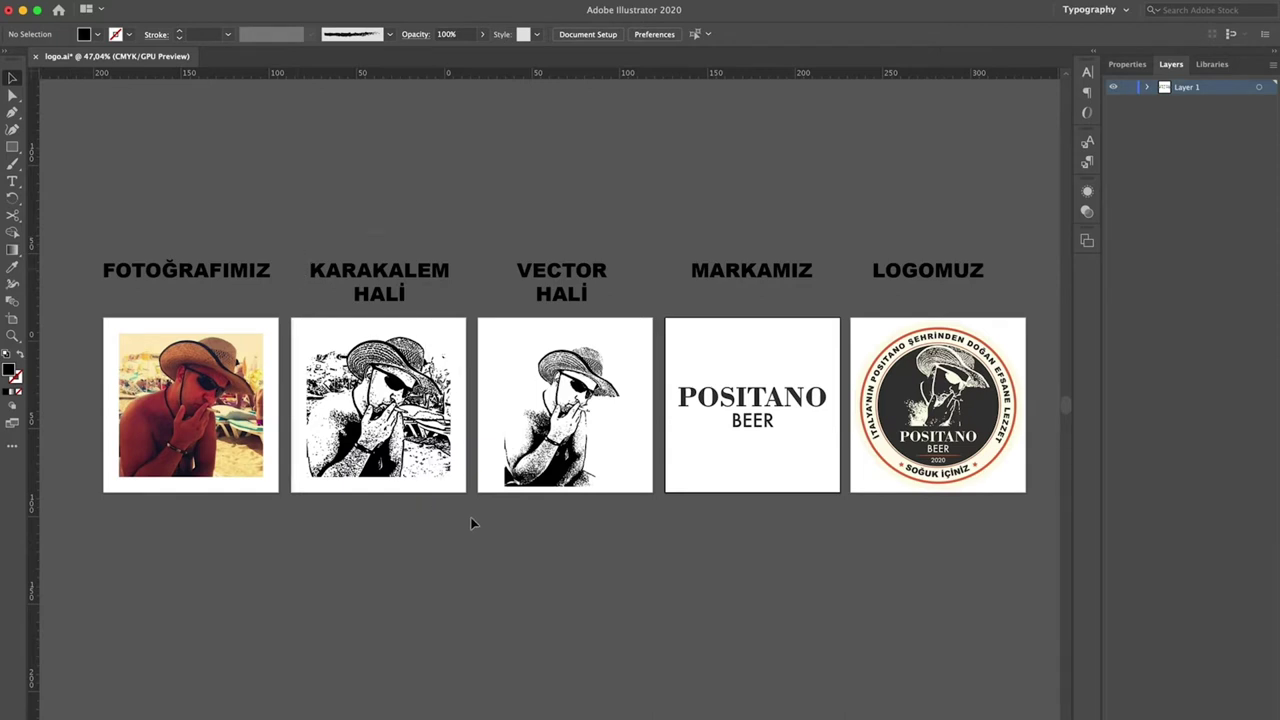
Step: Select and deselect the KARAKALEM HALİ, VECTOR HALİ, MARKAMIZ and LOGOMUZ stage groups in turn
left_click_drag(300, 233, 470, 517)
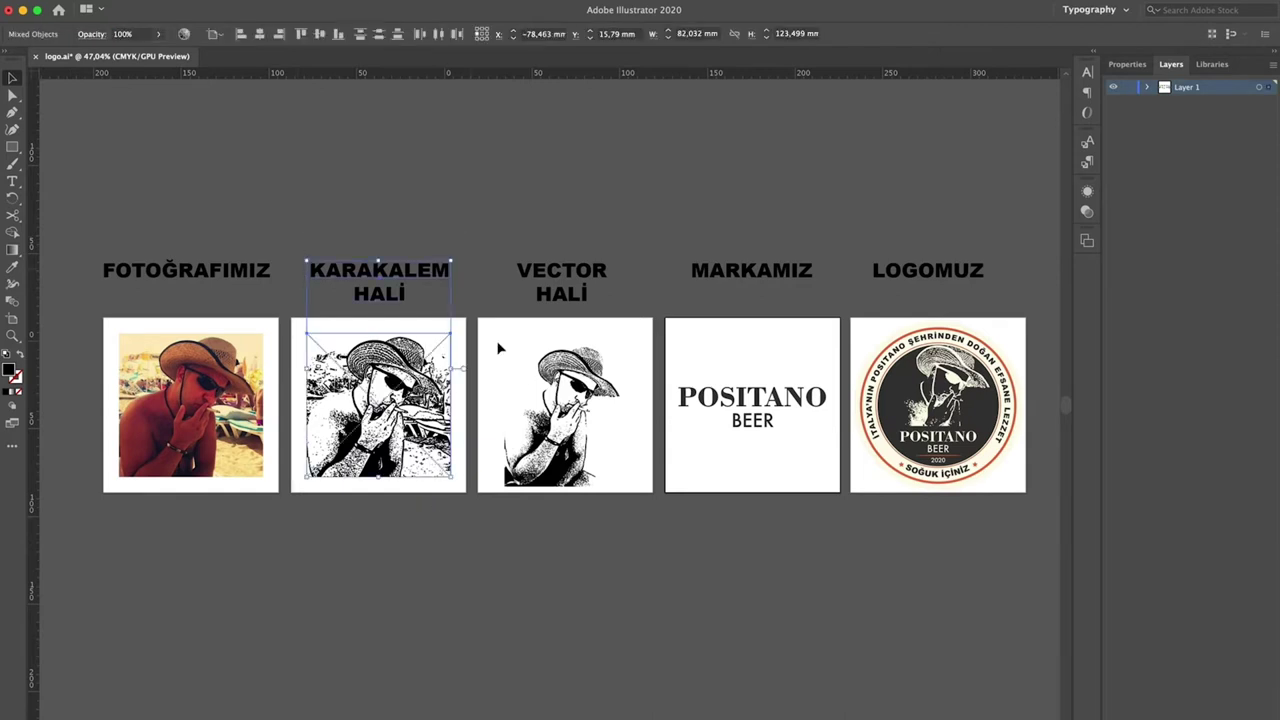
left_click(490, 235)
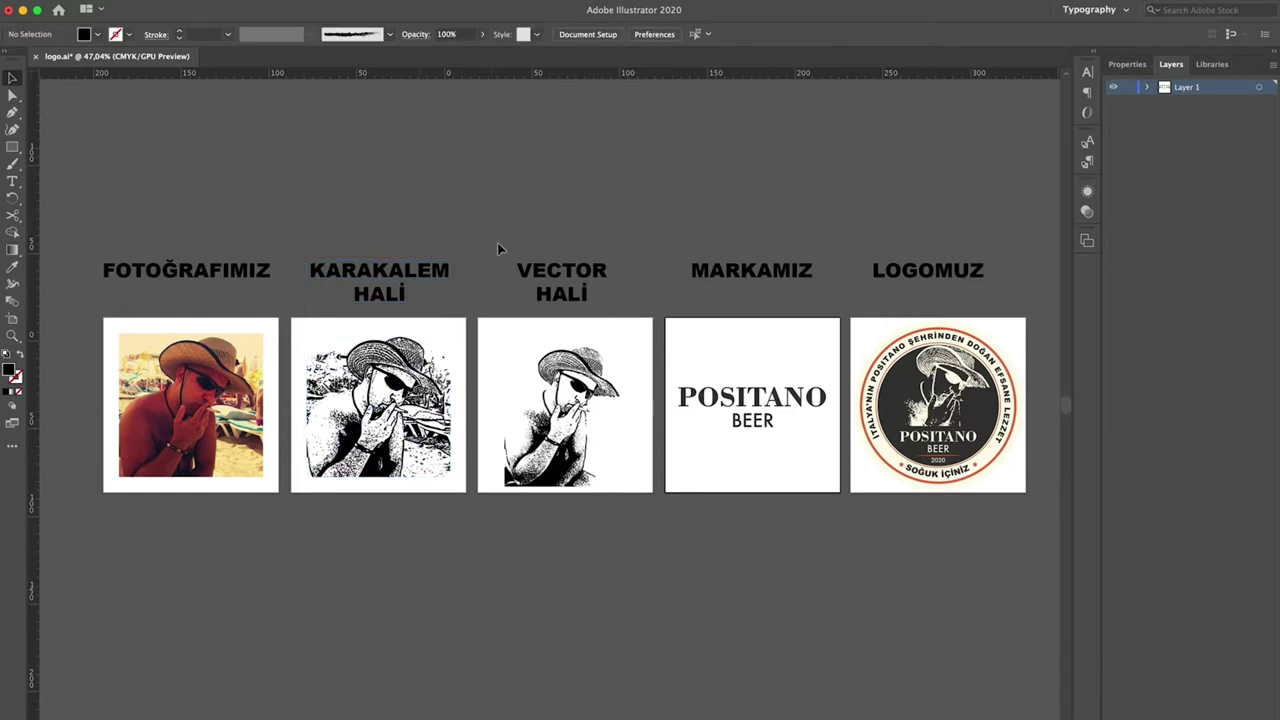
left_click(651, 527)
left_click(663, 183)
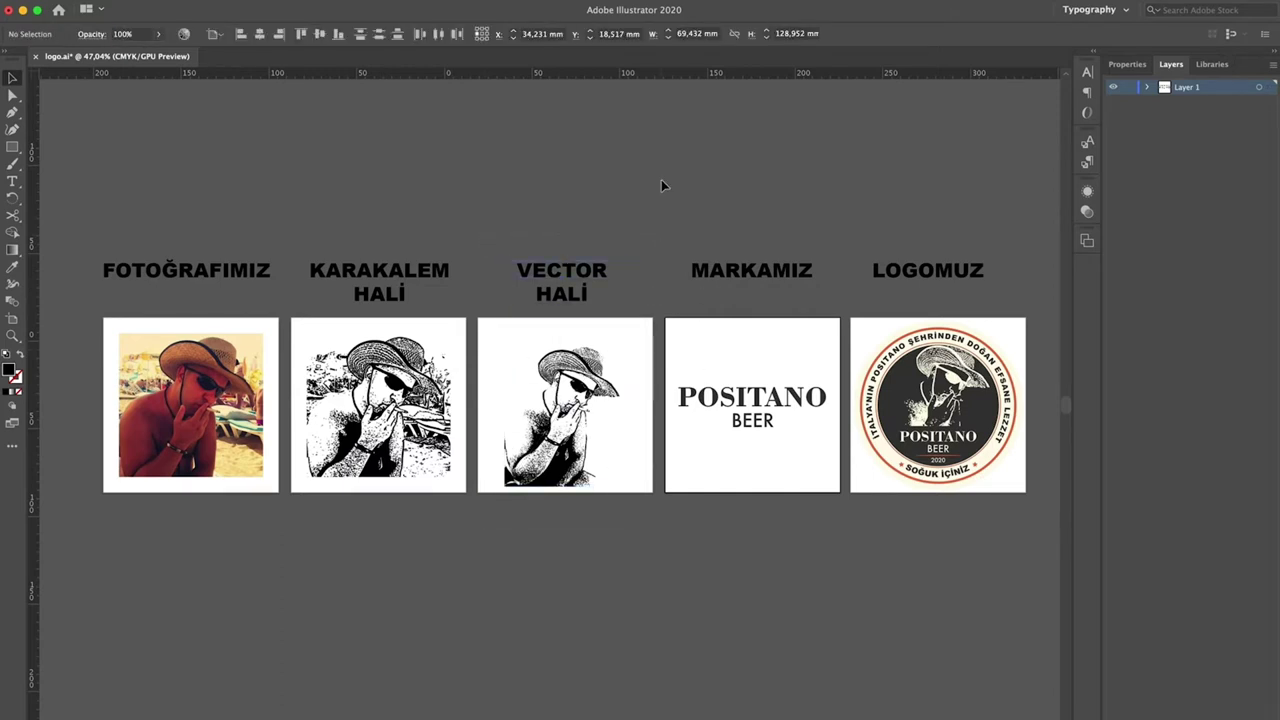
left_click_drag(840, 525, 838, 523)
left_click(838, 523)
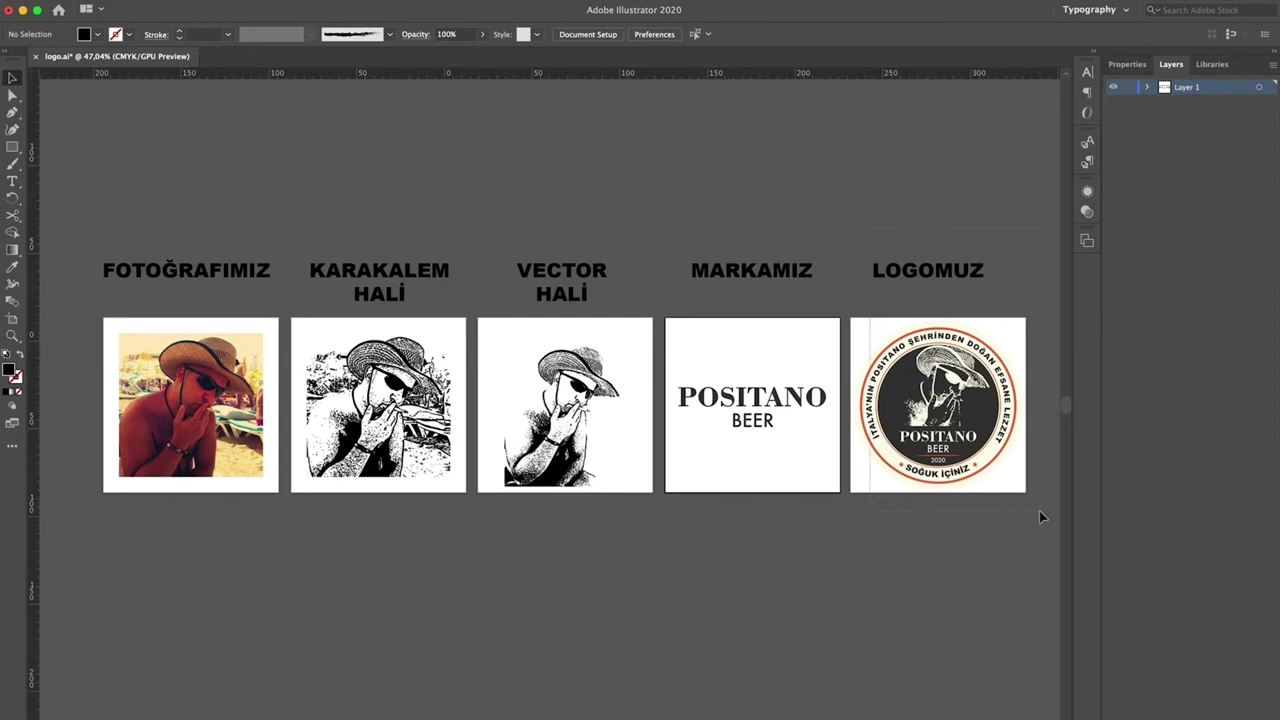
left_click_drag(1039, 510, 1018, 484)
left_click(541, 586)
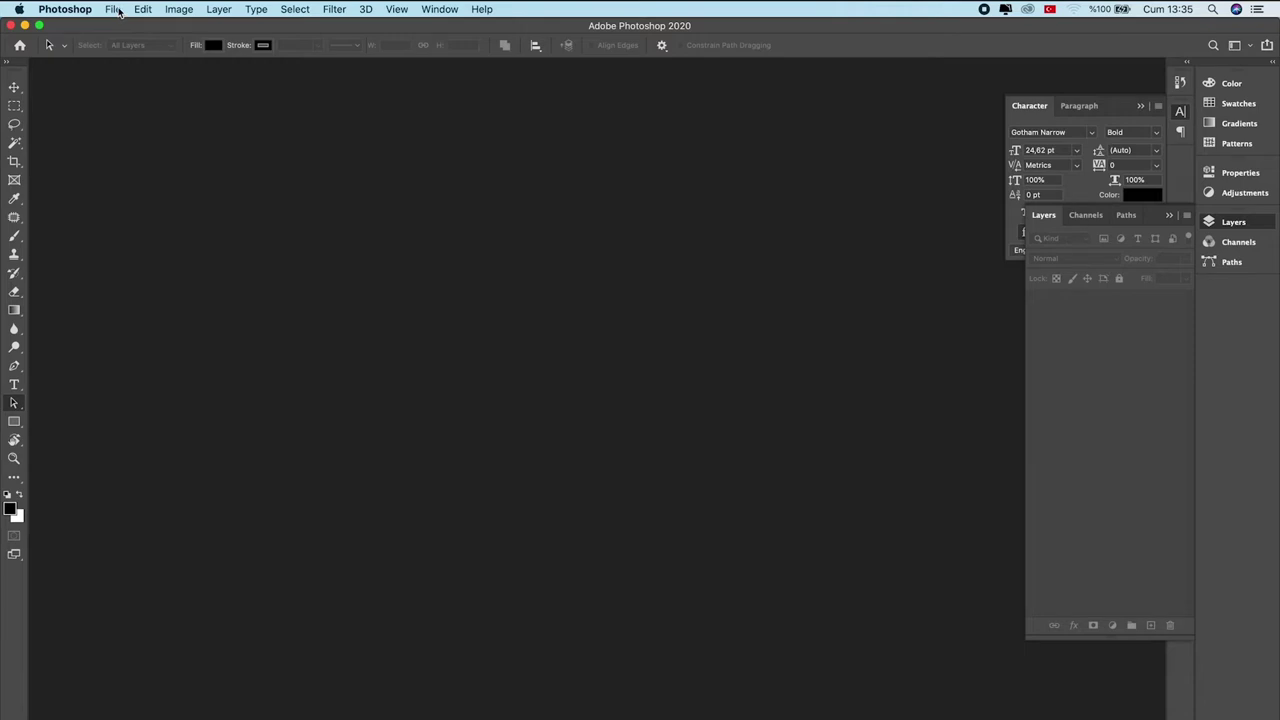
Step: Open the second JPEG in the beer folder, the straw-hat beach portrait, and zoom in
left_click(113, 9)
left_click(125, 38)
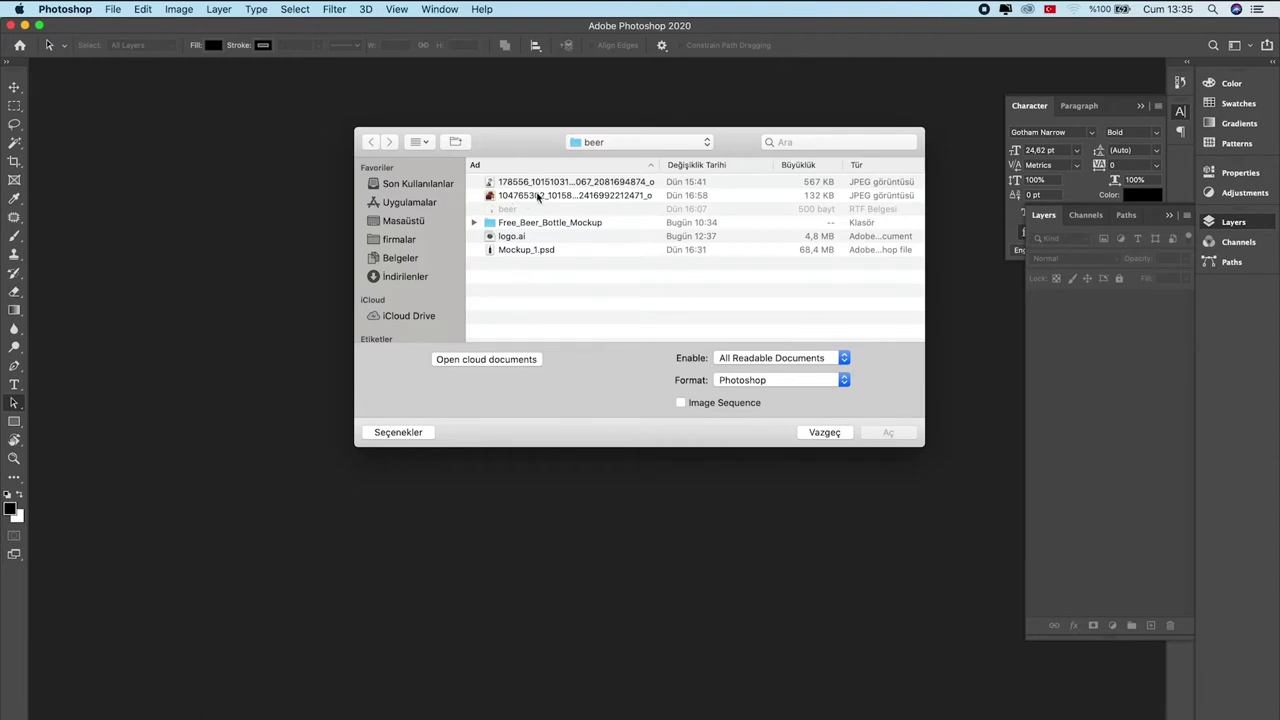
left_click(538, 196)
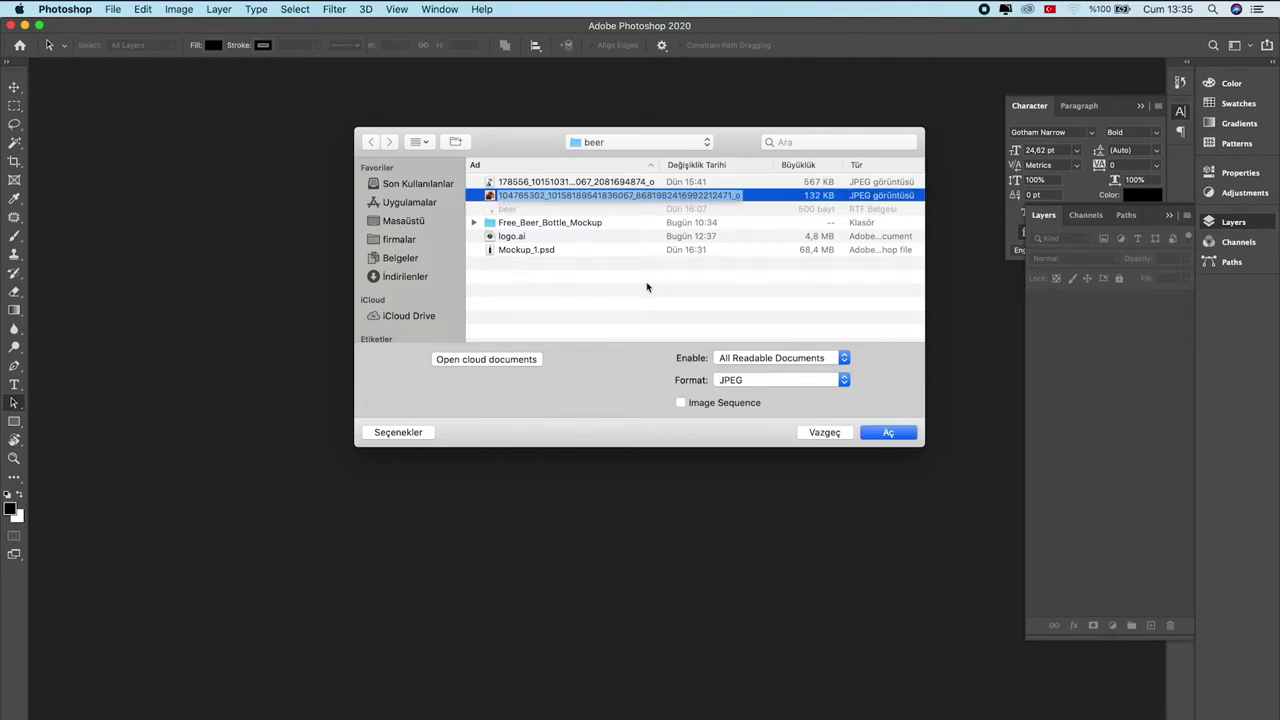
left_click(876, 432)
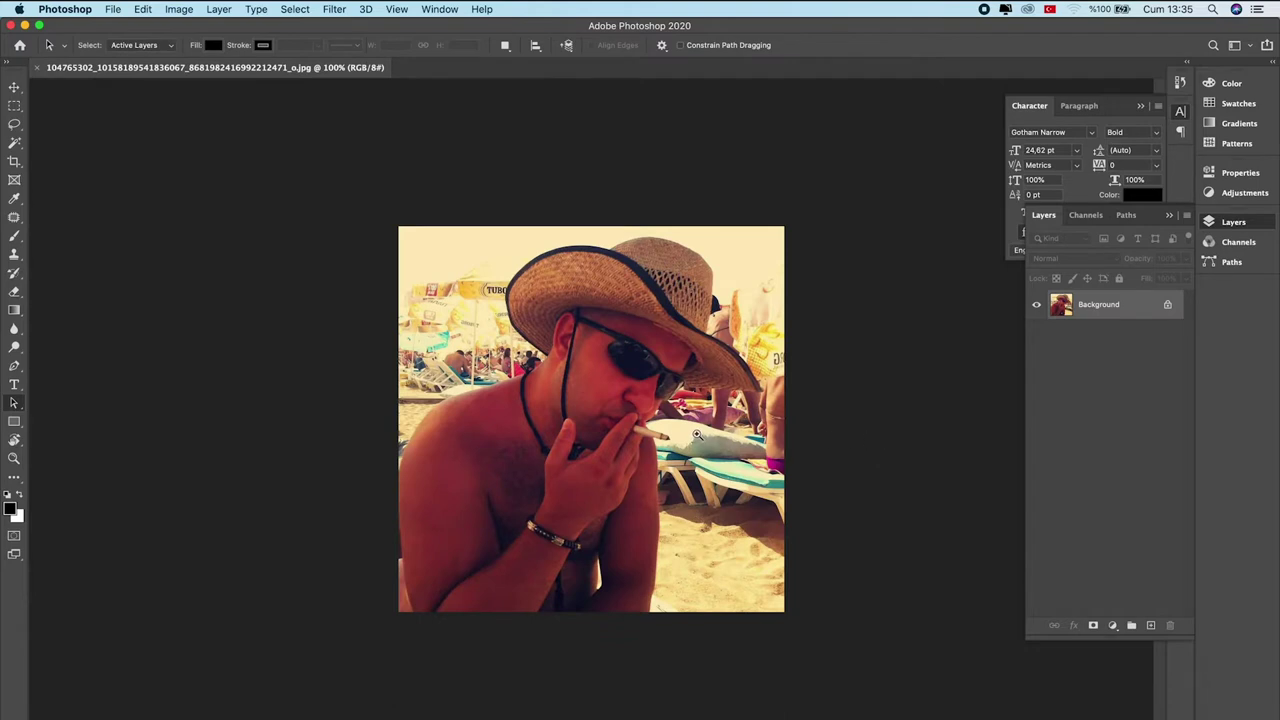
scroll(697, 435, "up", 1)
scroll(700, 438, "up", 1)
scroll(705, 442, "up", 1)
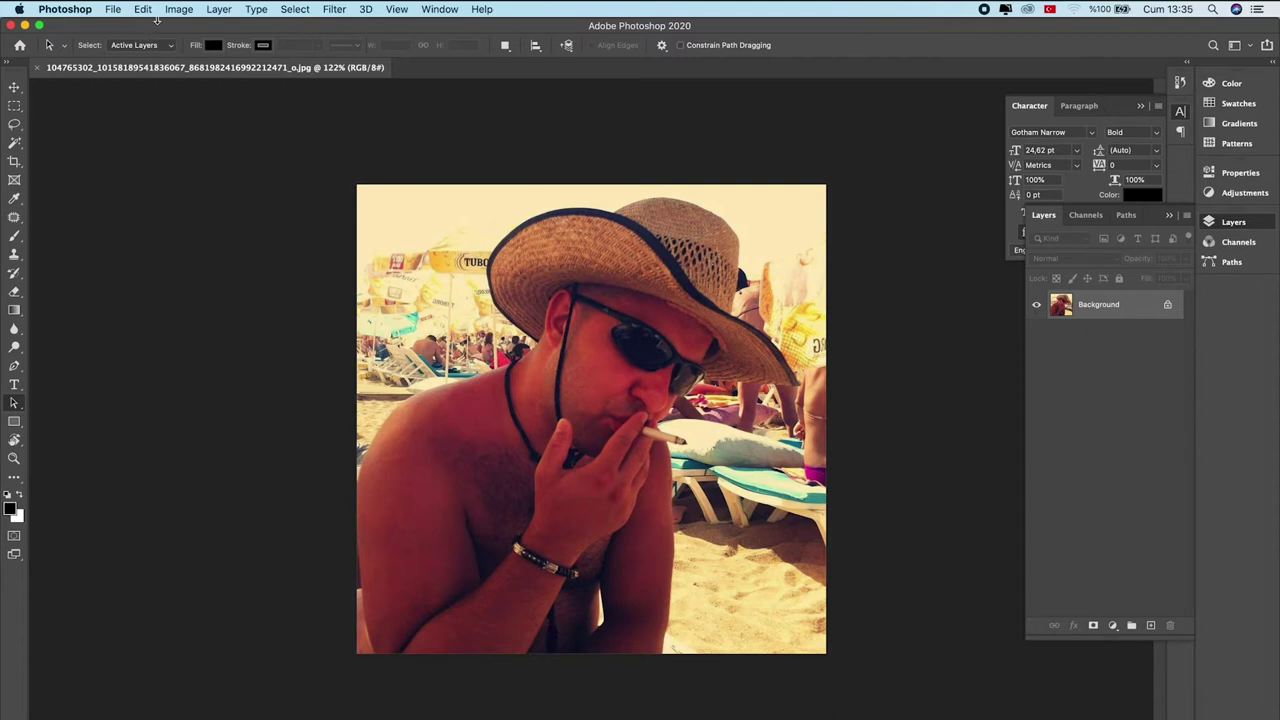
left_click(335, 10)
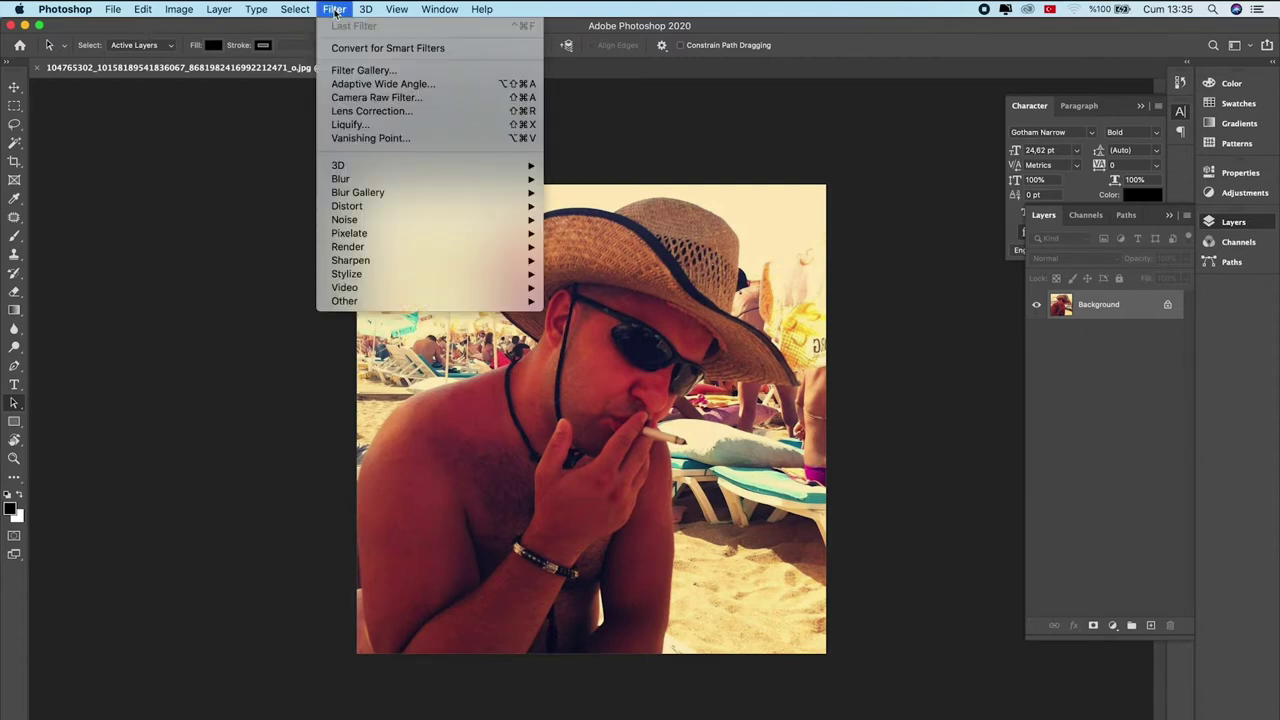
Step: Apply the Sketch > Stamp filter with Light/Dark Balance 11 and Smoothness 1
left_click(375, 72)
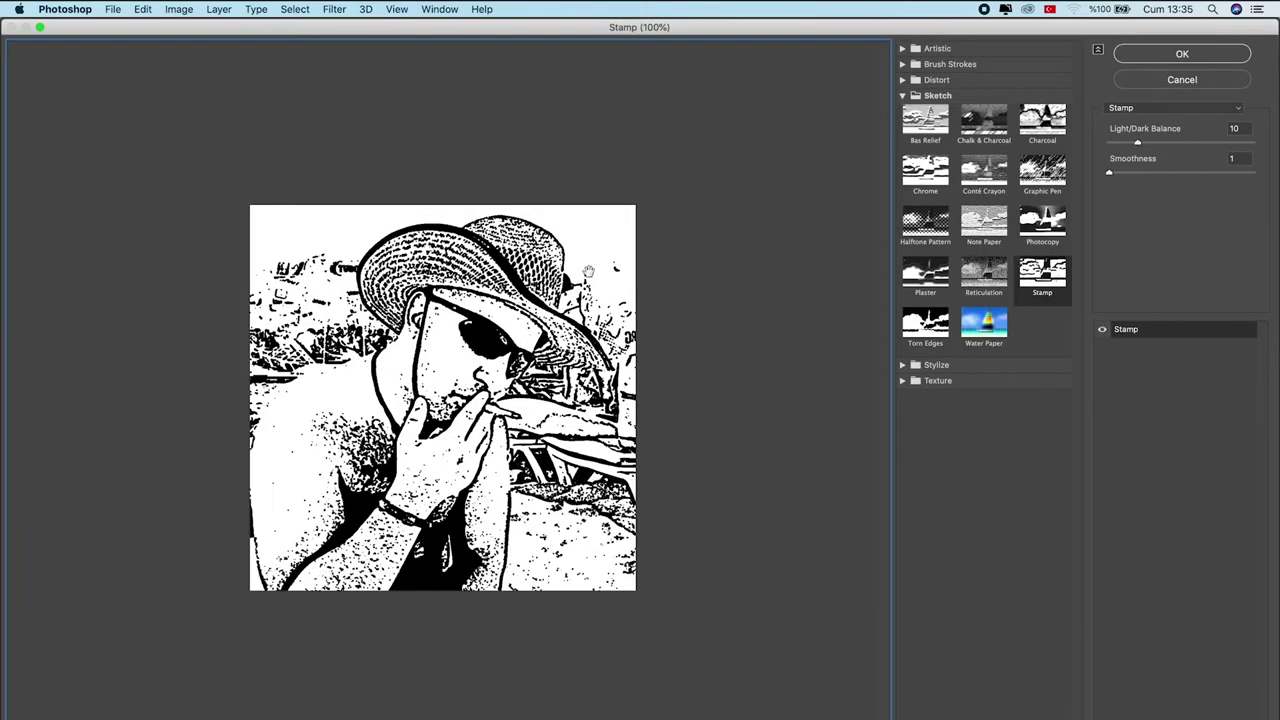
left_click(908, 96)
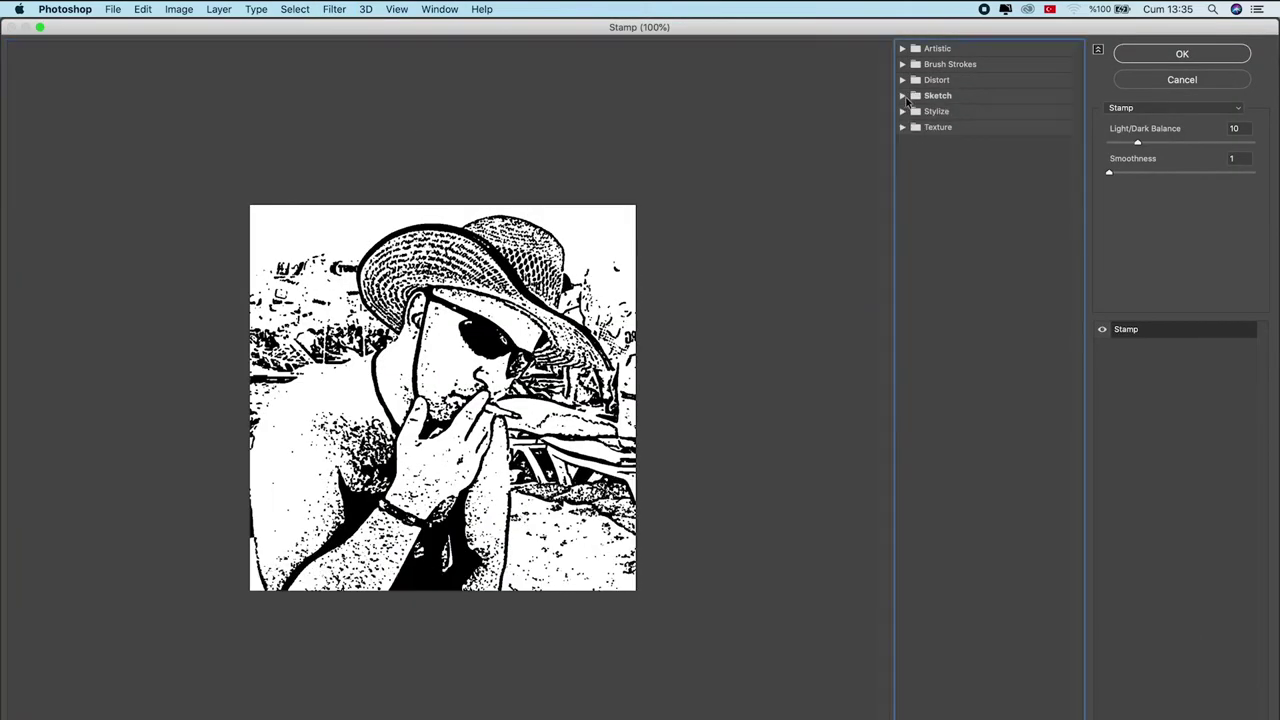
left_click(938, 96)
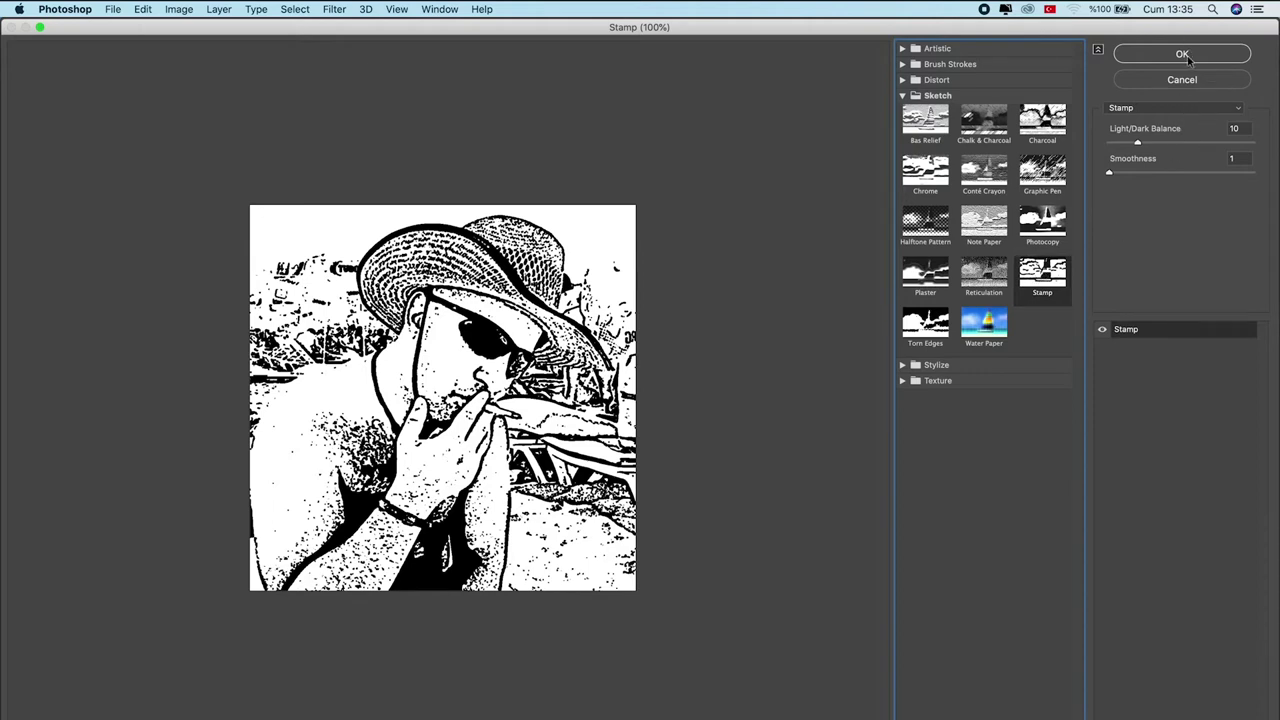
mouse_move(1141, 146)
left_mouse_down()
mouse_move(1172, 146)
mouse_move(1145, 146)
left_mouse_up()
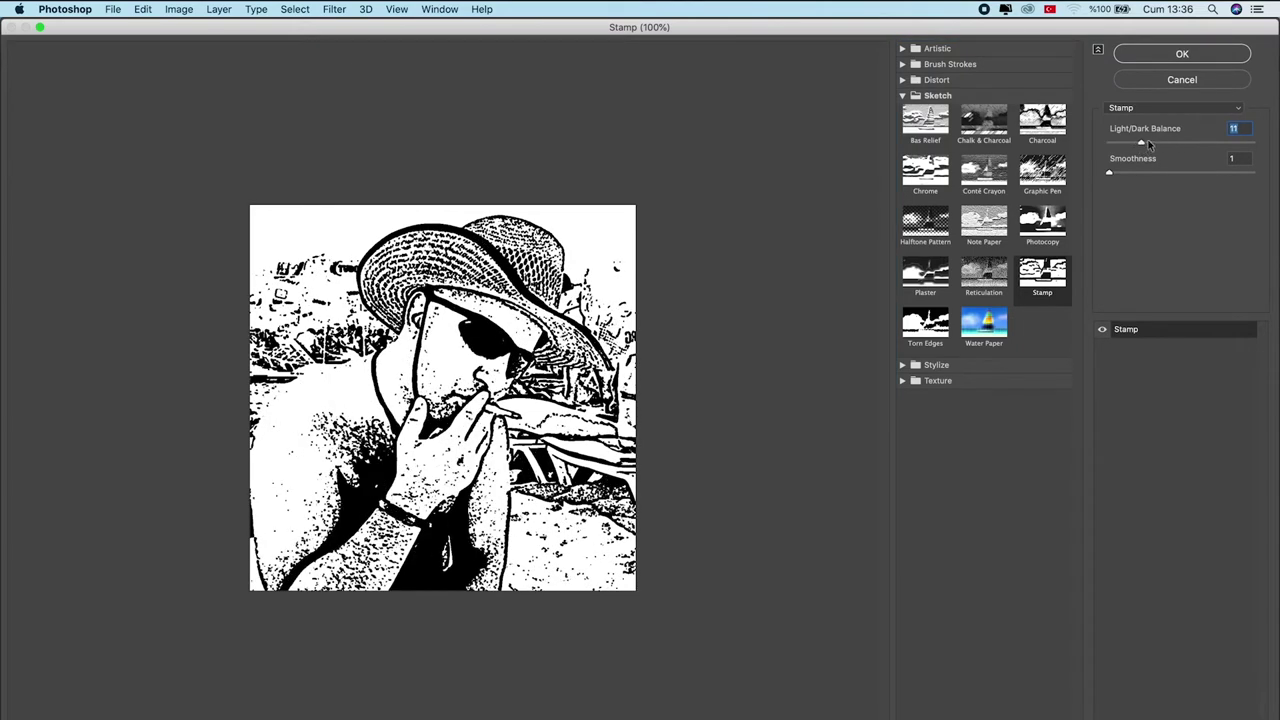
left_click_drag(1141, 144, 1143, 147)
left_click(1197, 56)
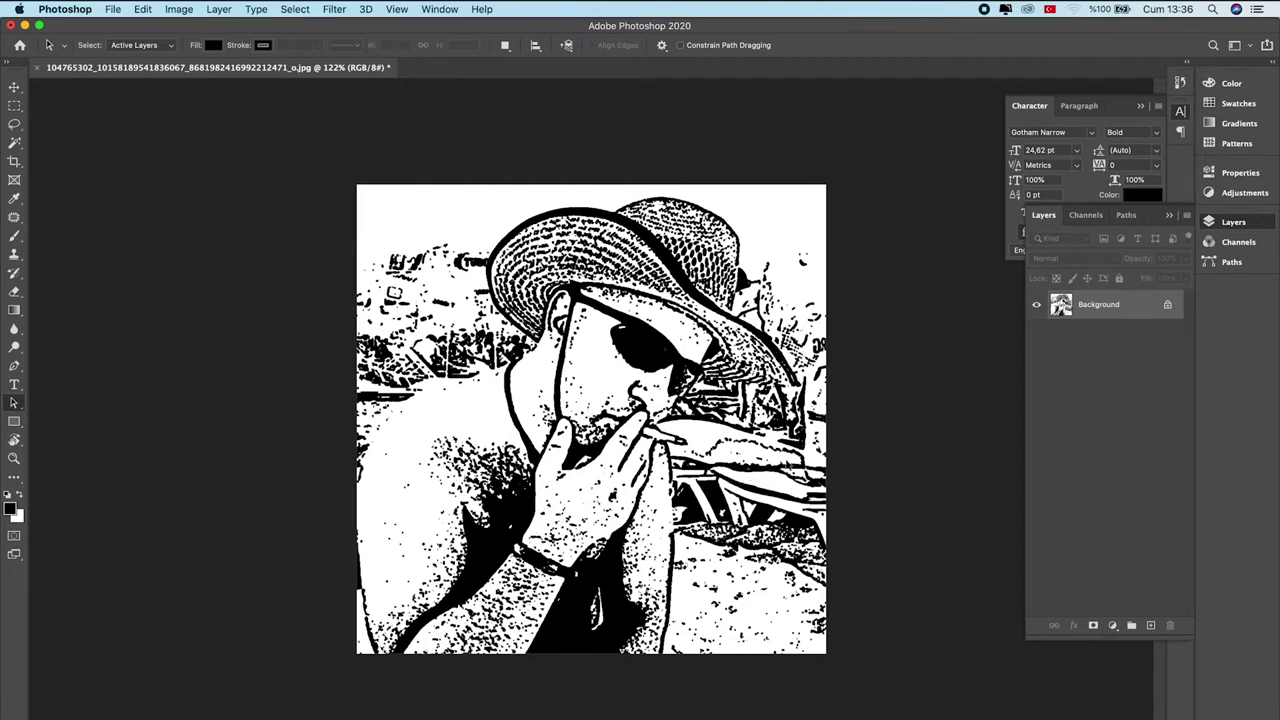
left_click(14, 292)
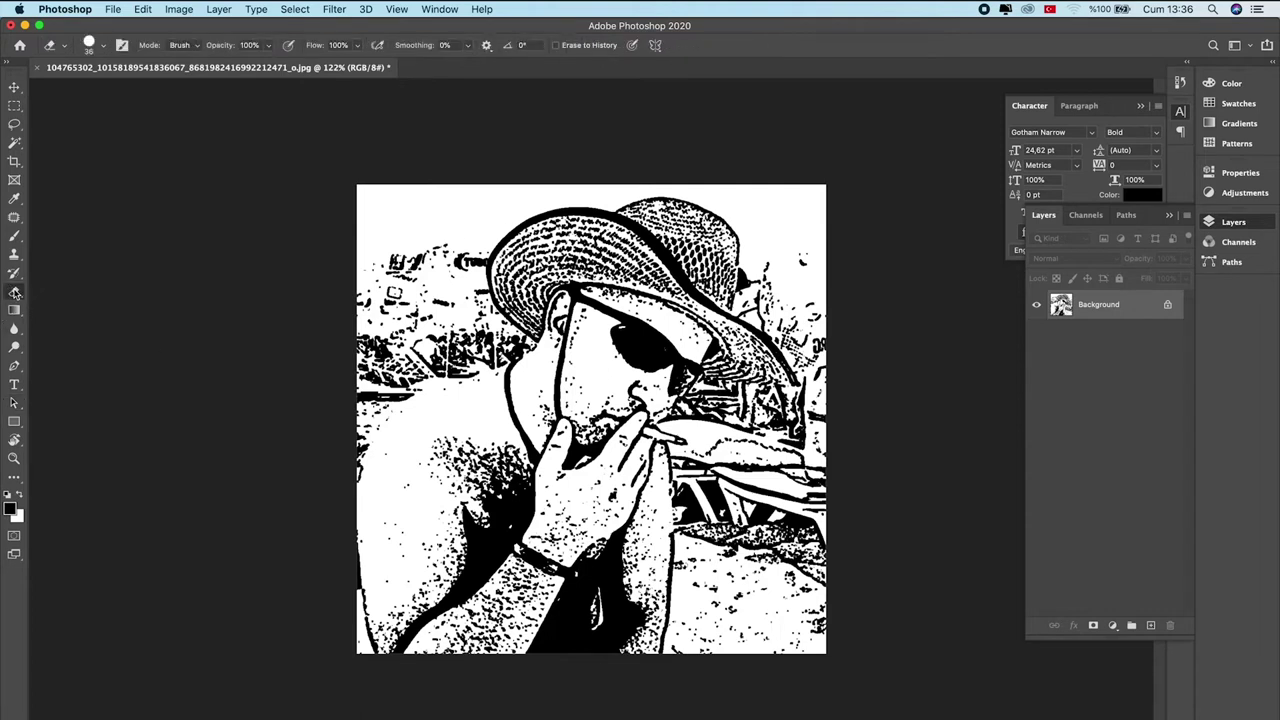
Step: Set the eraser to 84 px and wipe the black specks from the upper-left sky
right_click(428, 224)
left_click_drag(519, 260, 542, 261)
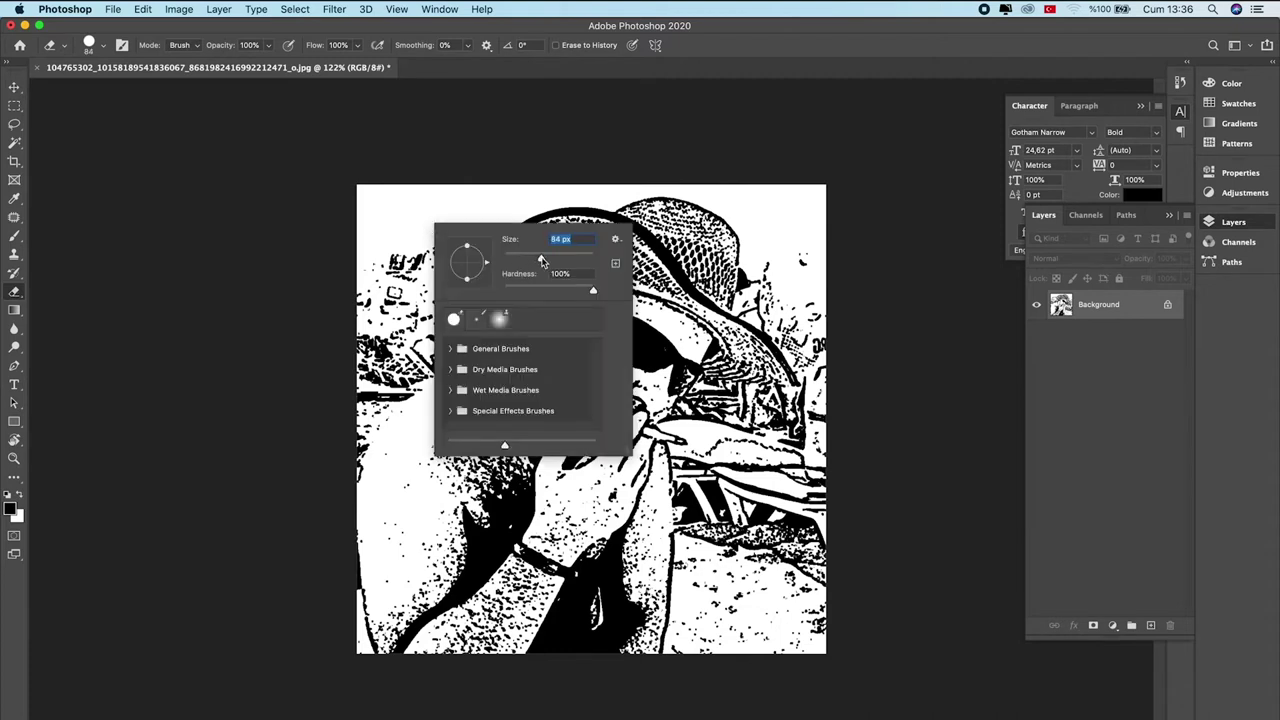
left_click(410, 232)
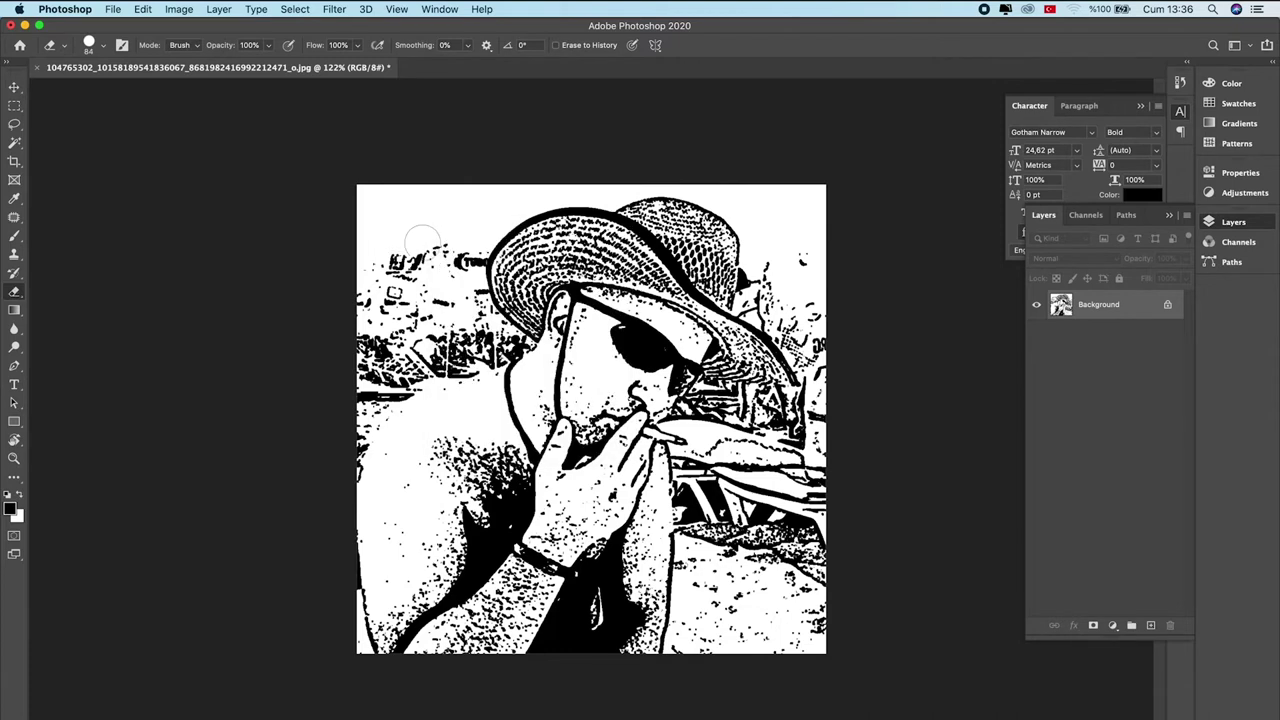
right_click(449, 233)
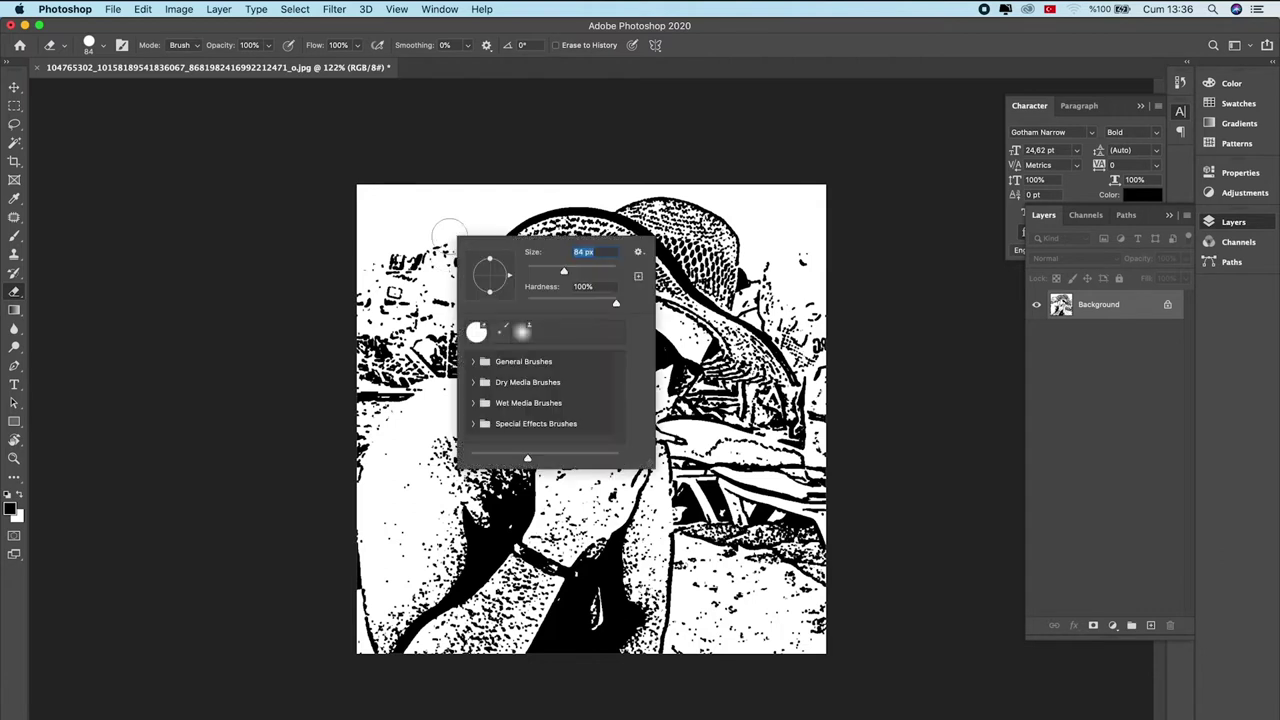
left_click(430, 228)
left_click_drag(413, 253, 471, 249)
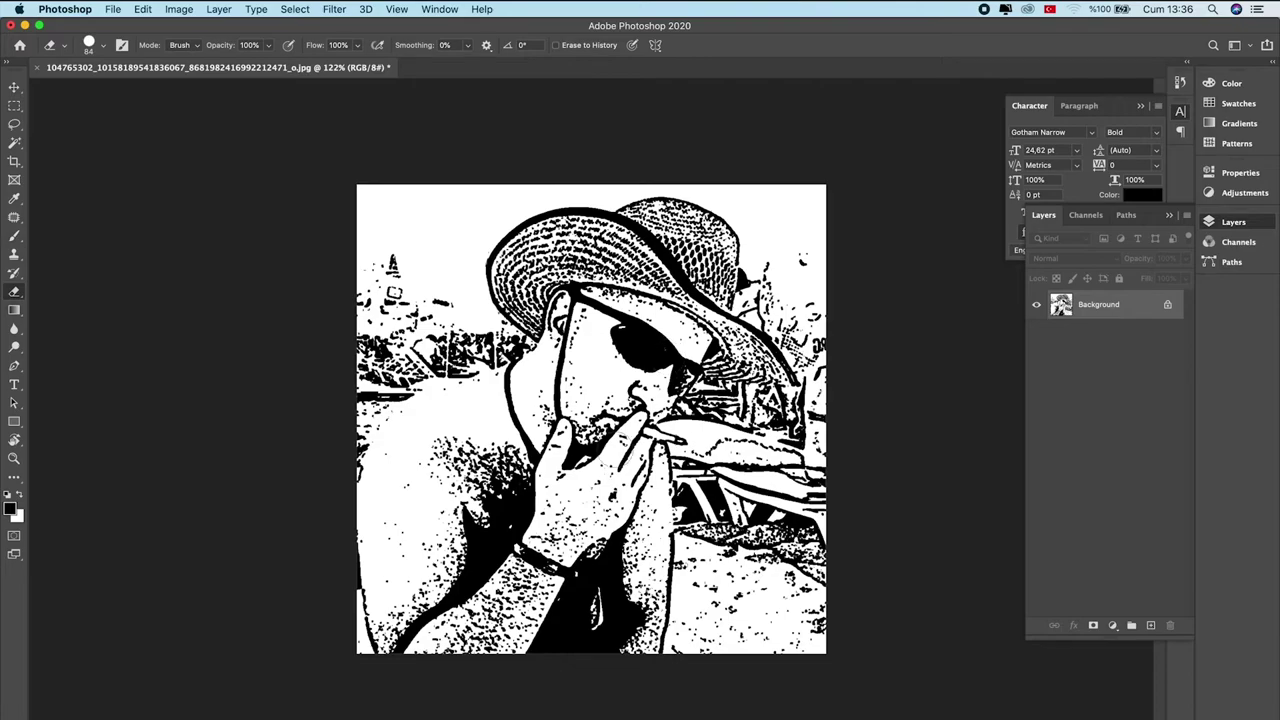
scroll(699, 391, "up", 3)
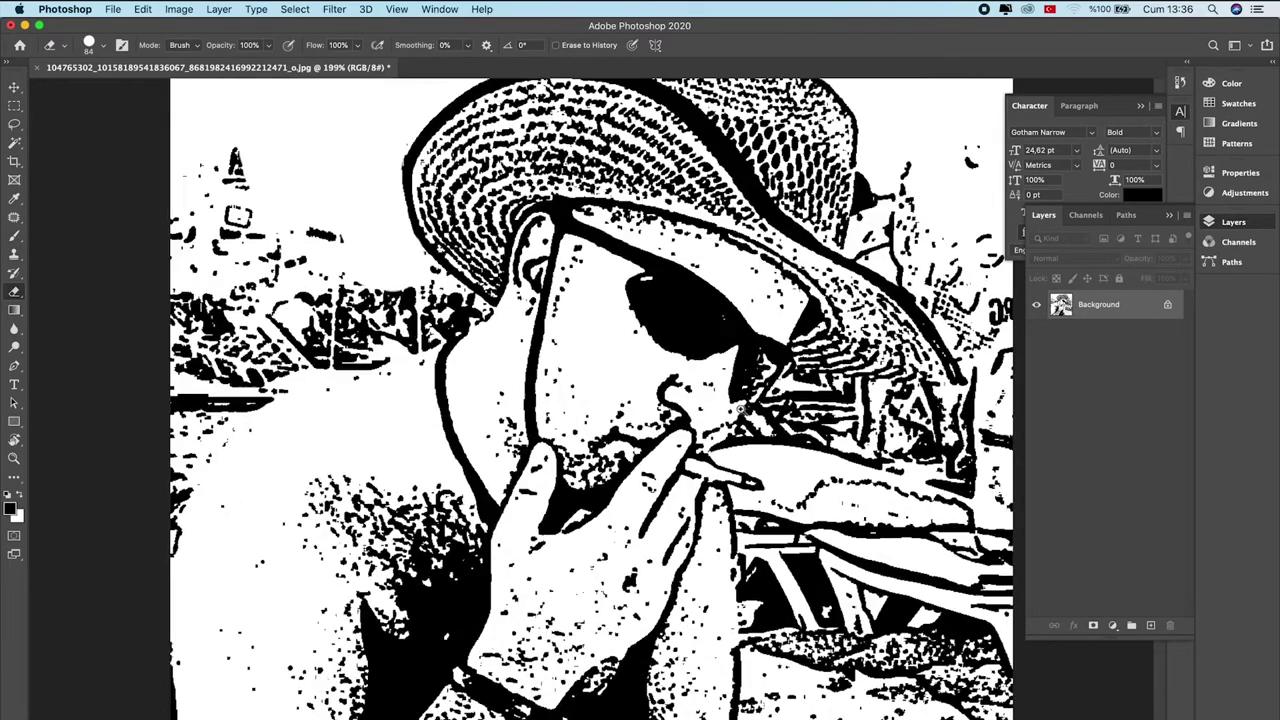
scroll(740, 410, "up", 2)
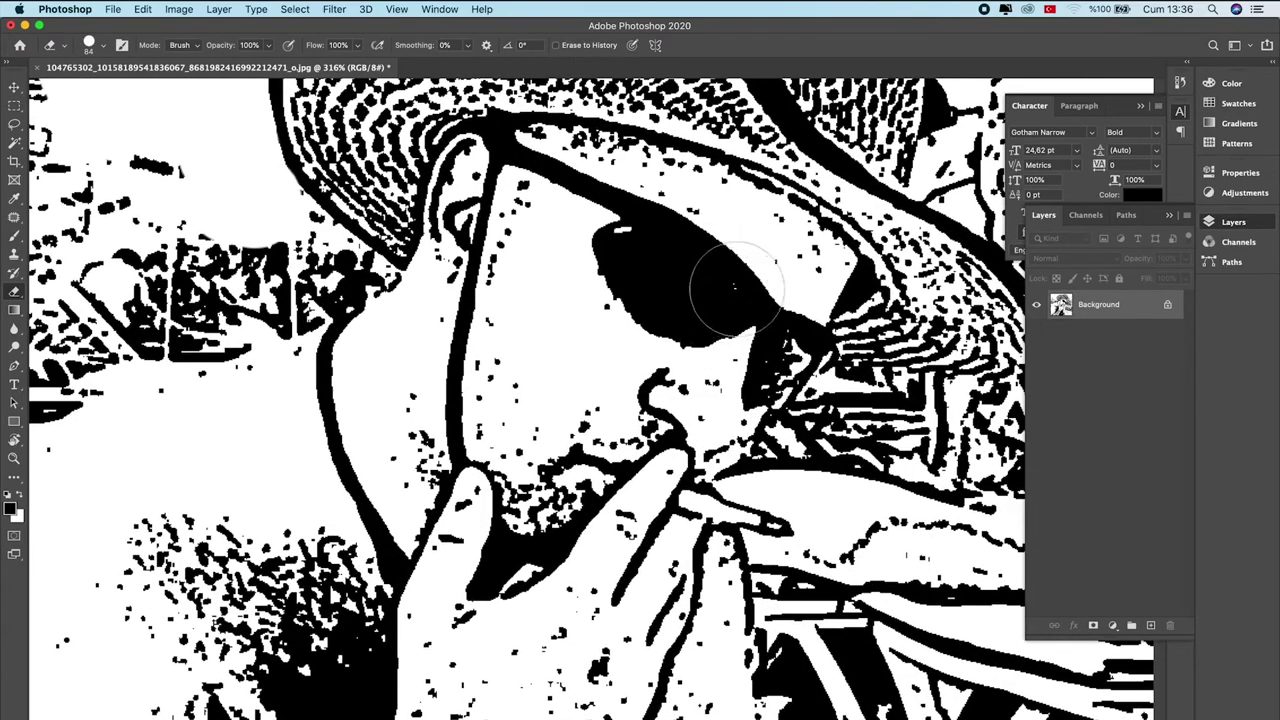
scroll(733, 287, "up", 1)
scroll(733, 287, "up", 1)
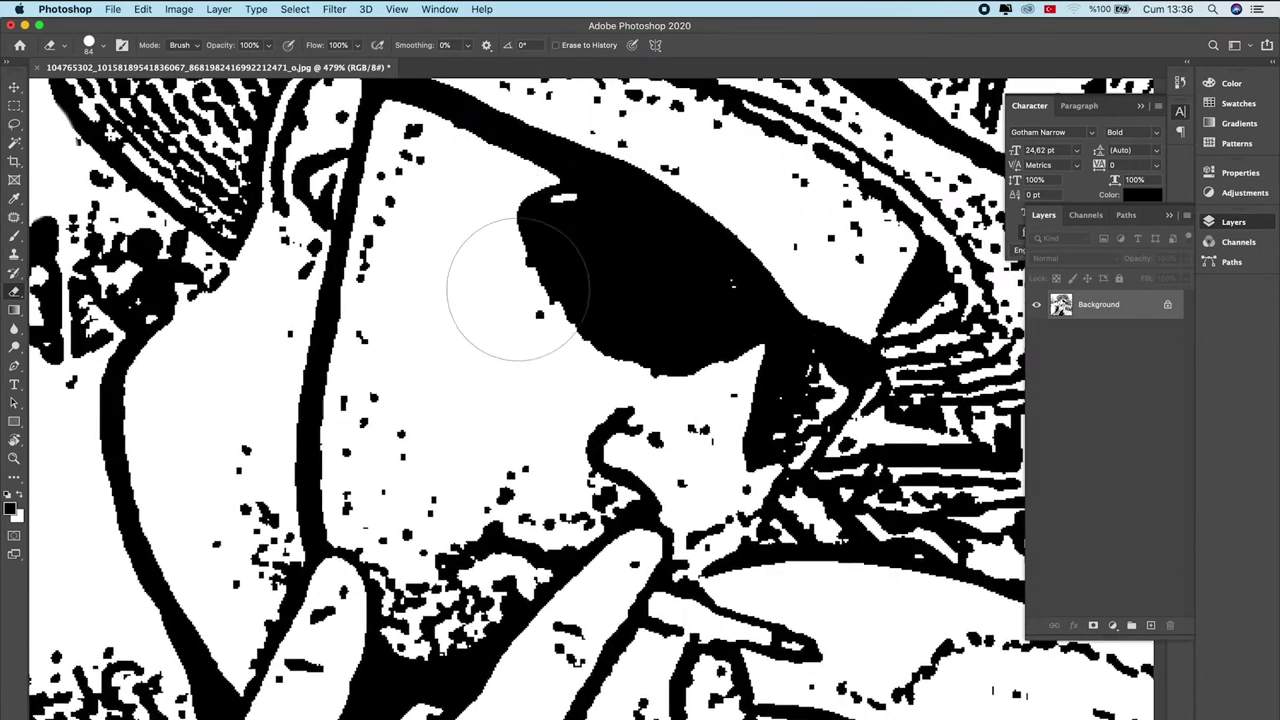
Step: Select the standard Brush tool and zoom in on the hat brim
left_click(14, 238)
right_click(14, 238)
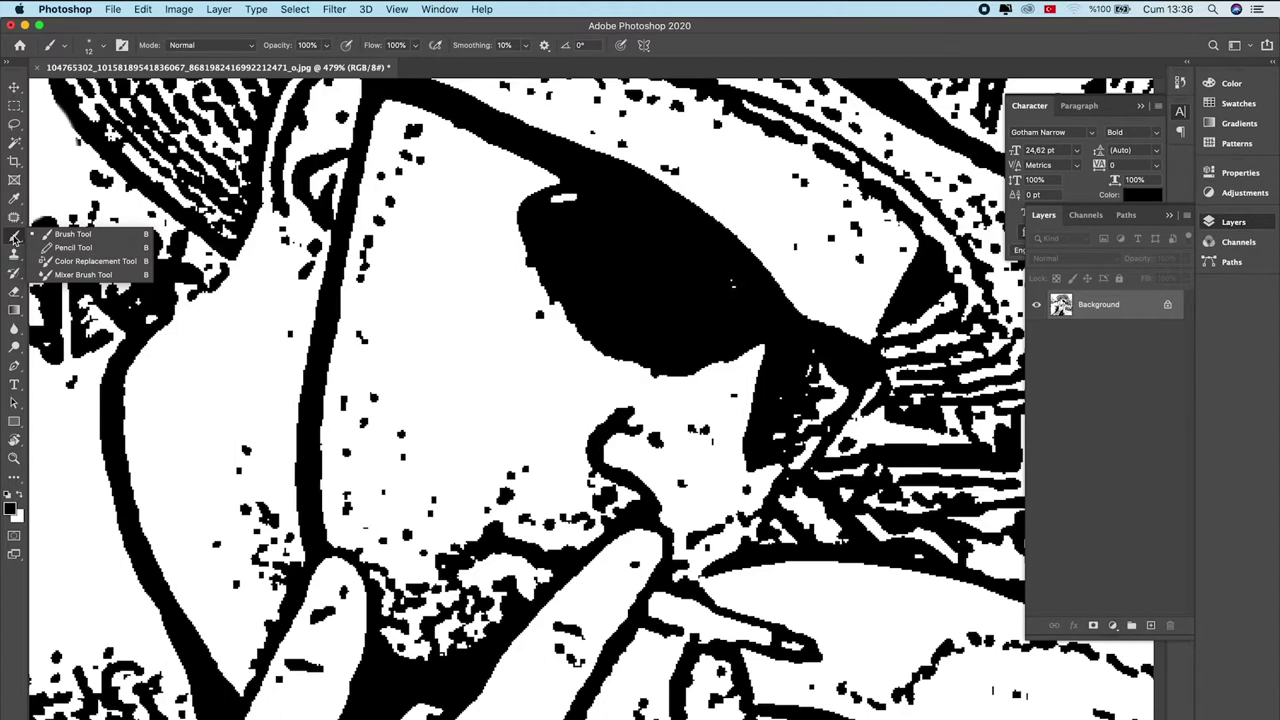
left_click(12, 240)
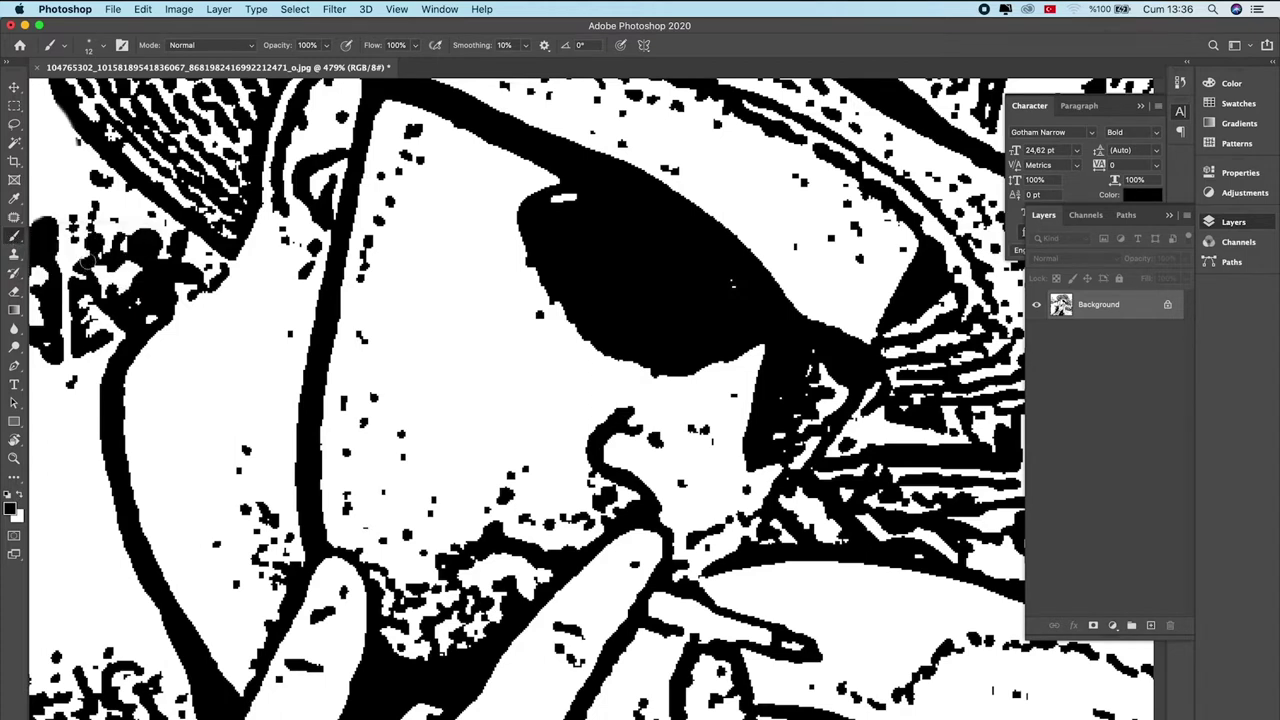
scroll(681, 279, "down", 2)
scroll(681, 279, "right", 5)
scroll(518, 412, "up", 4)
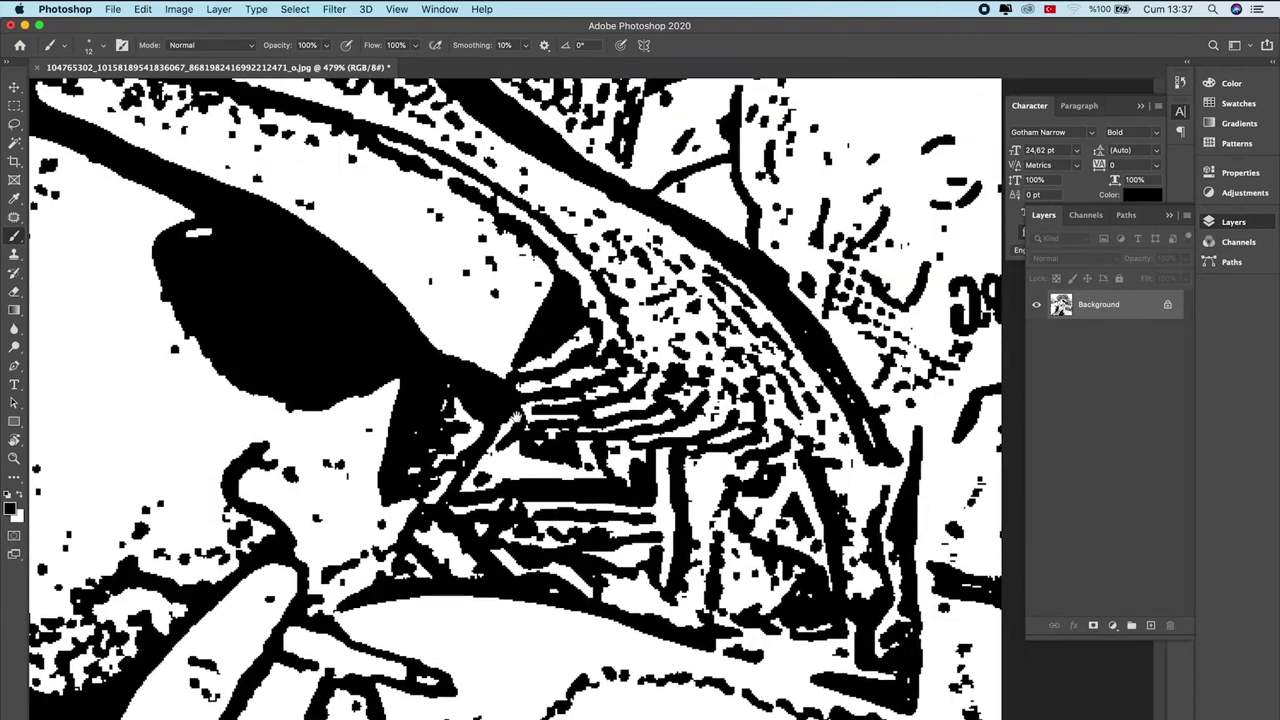
scroll(516, 412, "down", 3)
scroll(516, 412, "down", 2)
Step: Paint a thicker black line along the hat-brim edge
left_click_drag(719, 355, 754, 411)
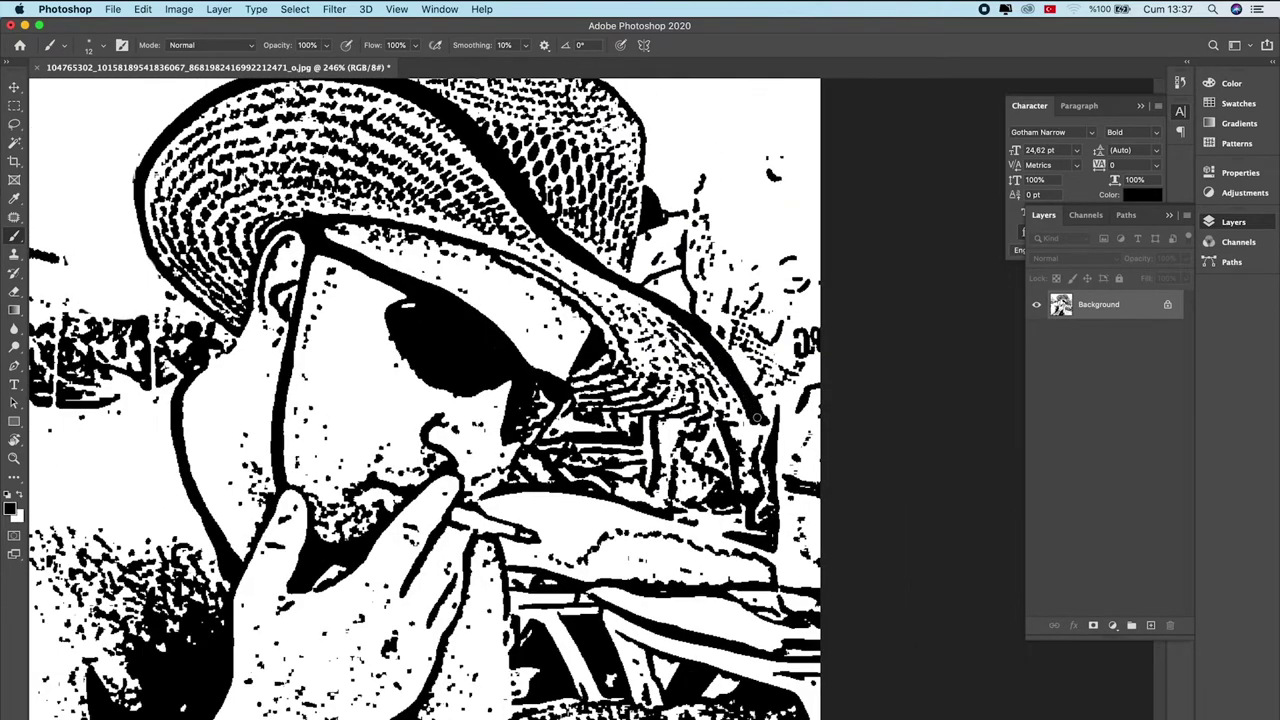
scroll(590, 346, "left", 10)
scroll(590, 346, "down", 5)
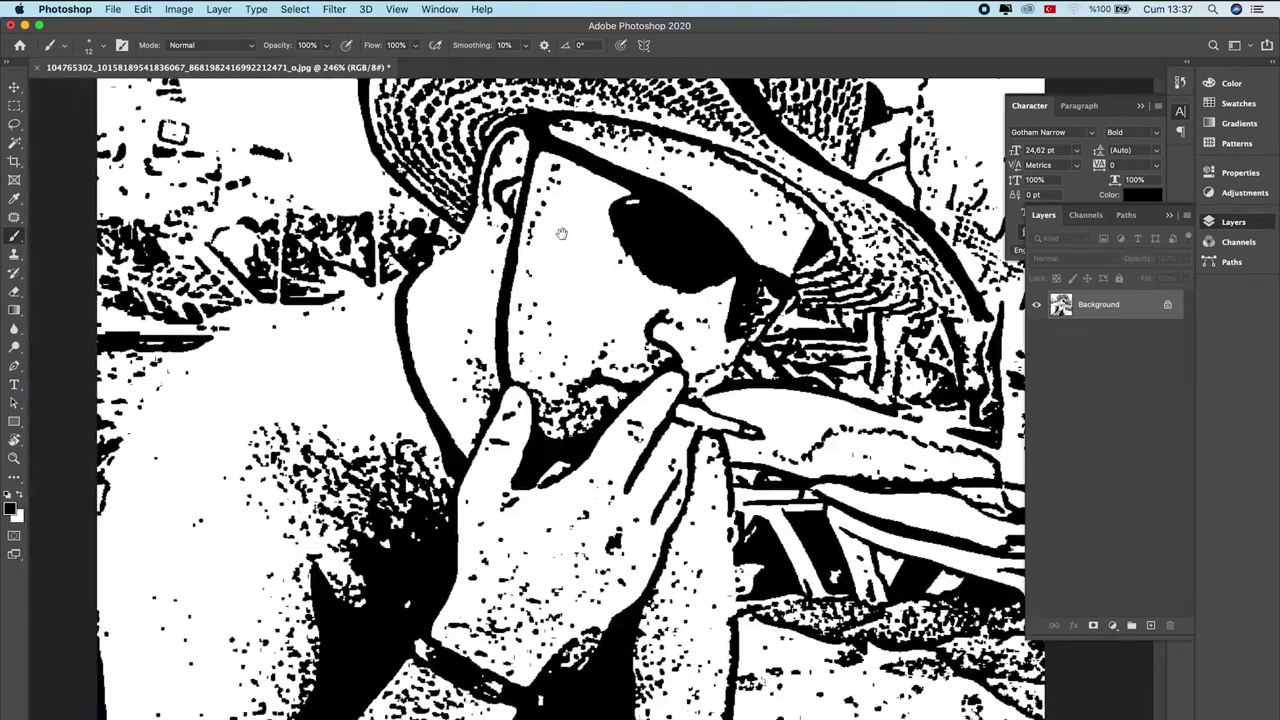
left_click_drag(760, 408, 712, 465)
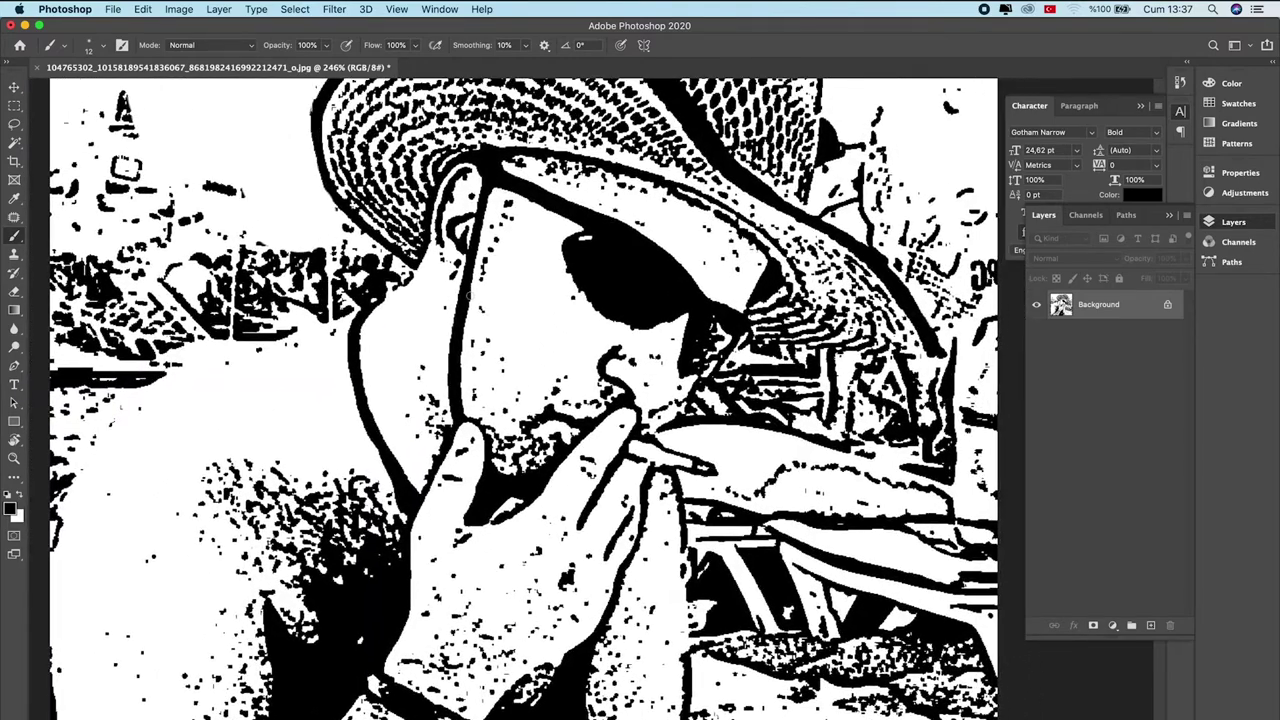
left_click_drag(733, 260, 720, 335)
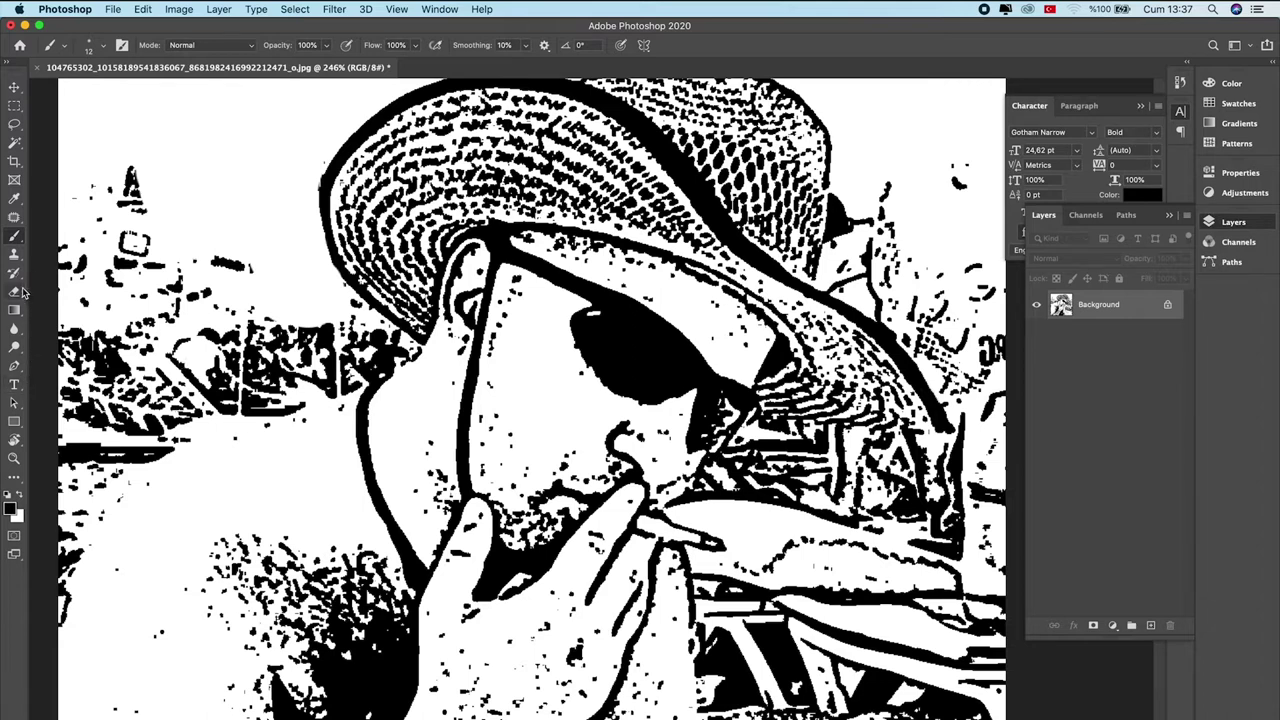
Step: Erase the black specks left of the face with a slightly smaller eraser
left_click(14, 291)
left_click_drag(320, 330, 310, 355)
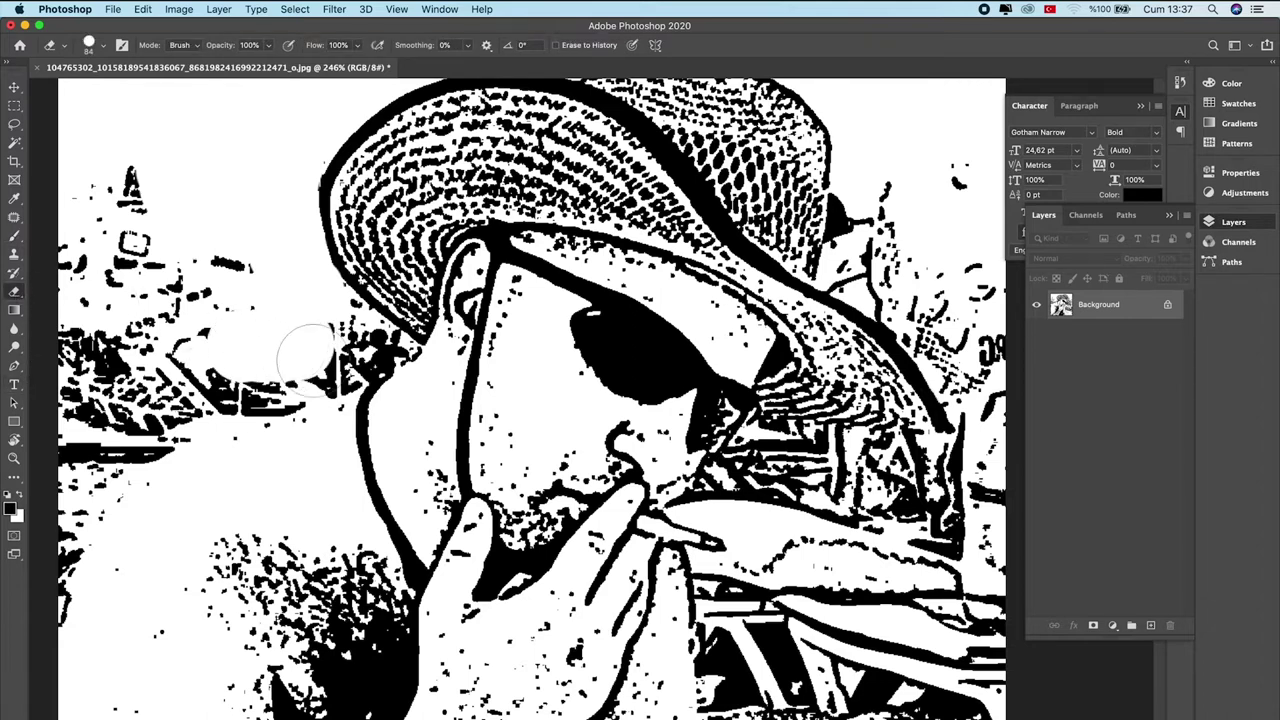
scroll(320, 355, "down", 3)
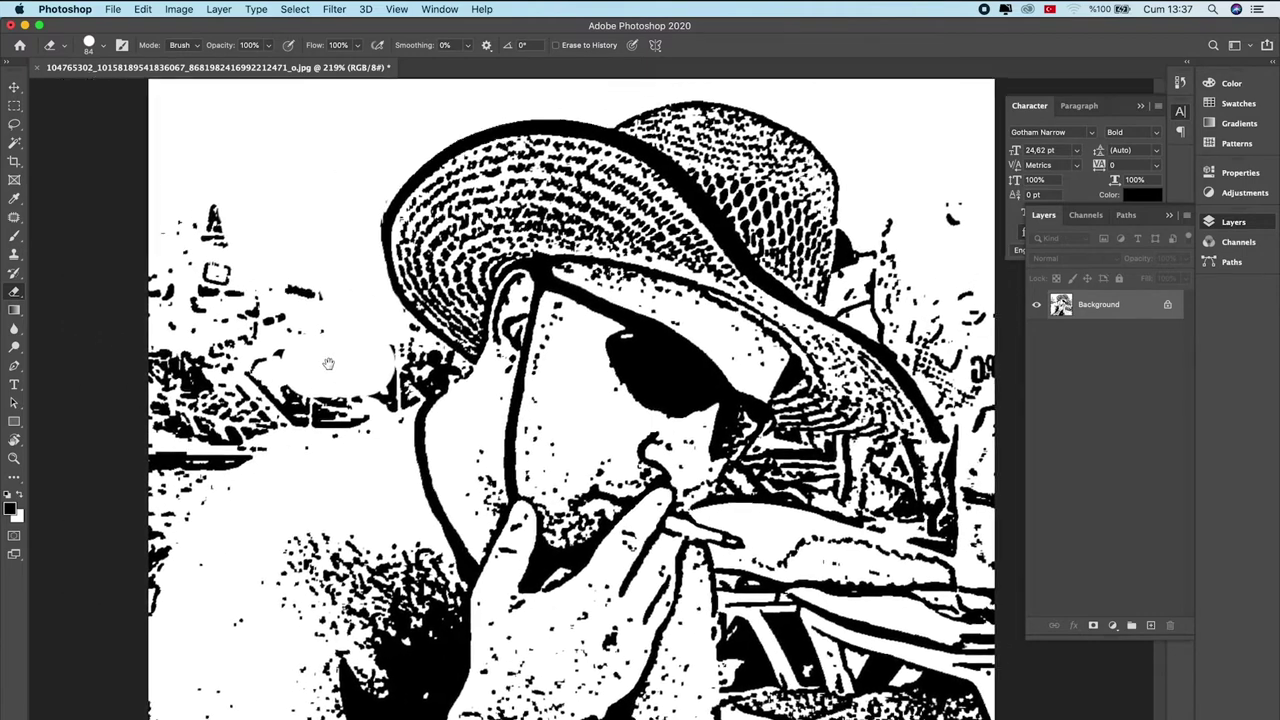
left_click_drag(328, 363, 330, 363)
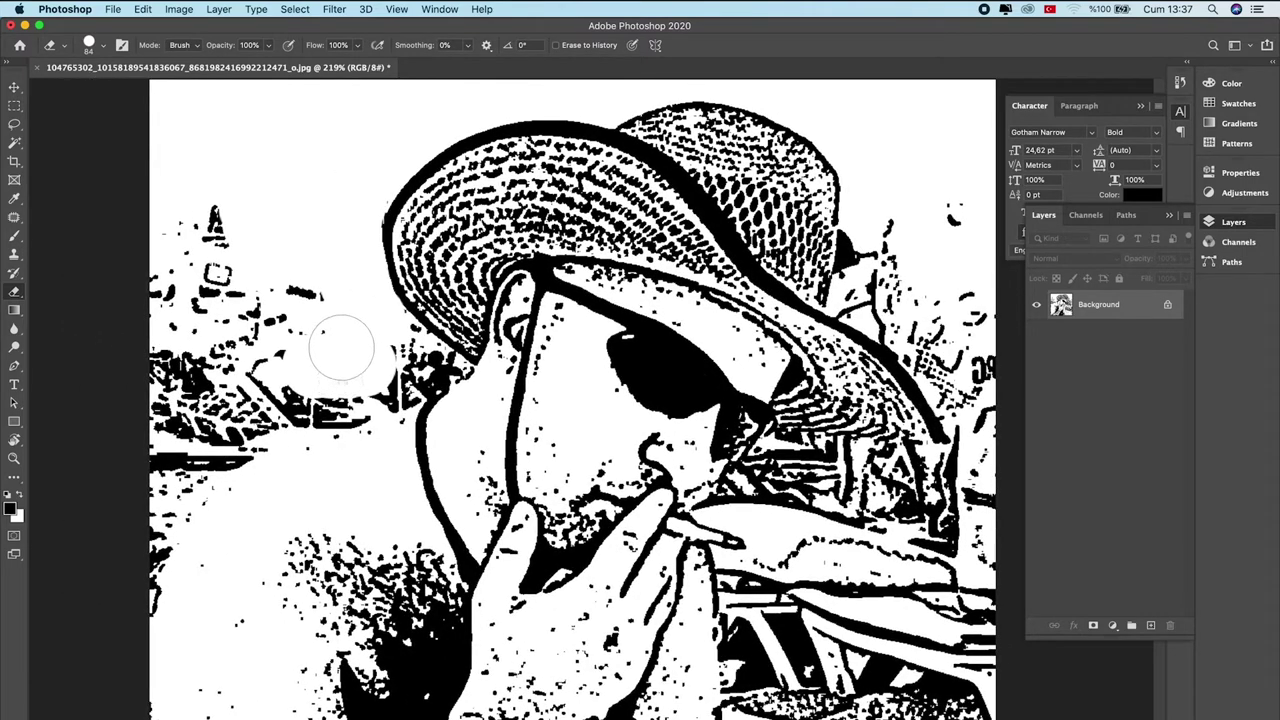
right_click(341, 347)
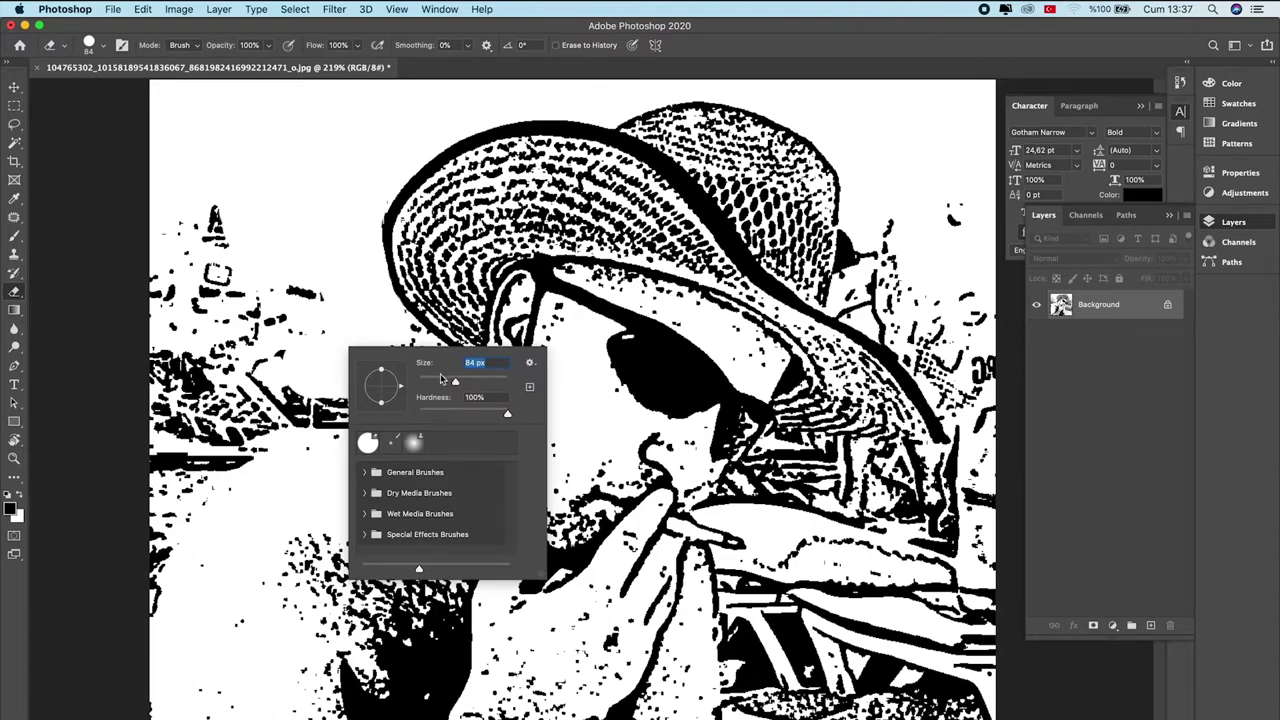
left_click_drag(446, 382, 445, 382)
mouse_move(303, 307)
left_mouse_down()
mouse_move(250, 360)
mouse_move(200, 460)
mouse_move(432, 366)
left_mouse_up()
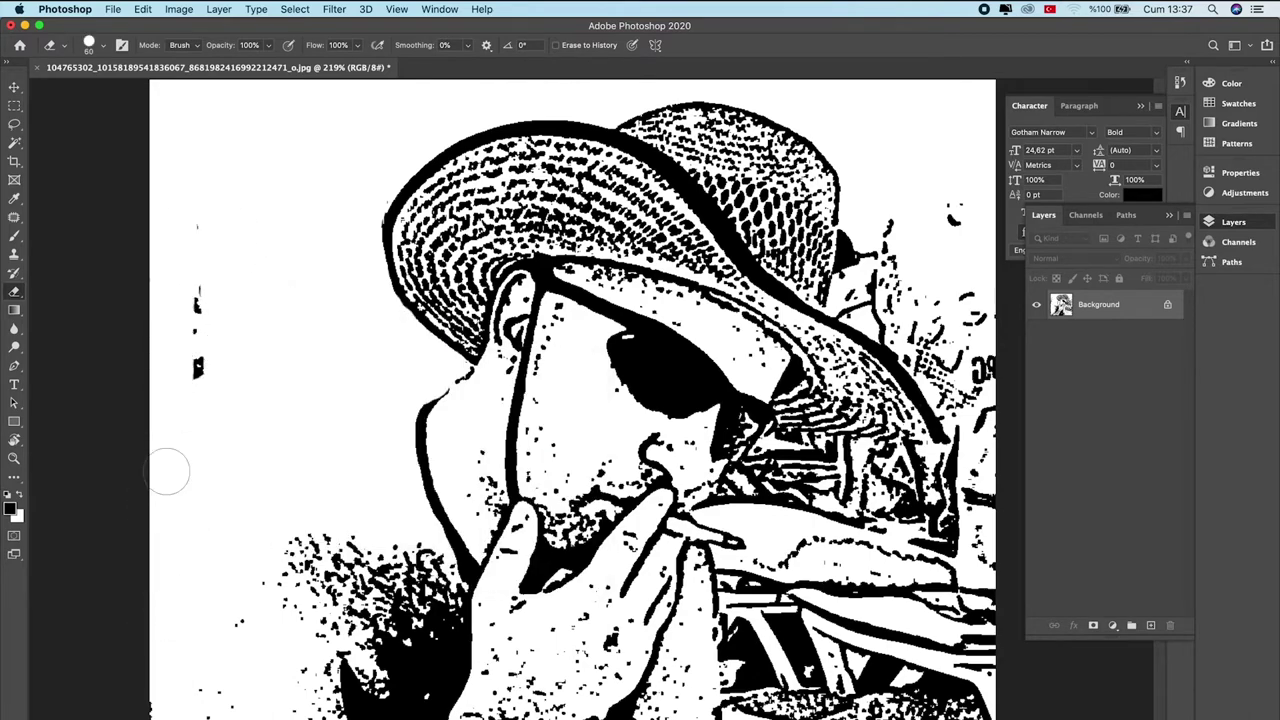
Step: Erase the remaining stray specks around the face and arm
scroll(625, 395, "up", 2)
scroll(625, 395, "right", 5)
left_click_drag(620, 385, 760, 465)
scroll(740, 470, "down", 4)
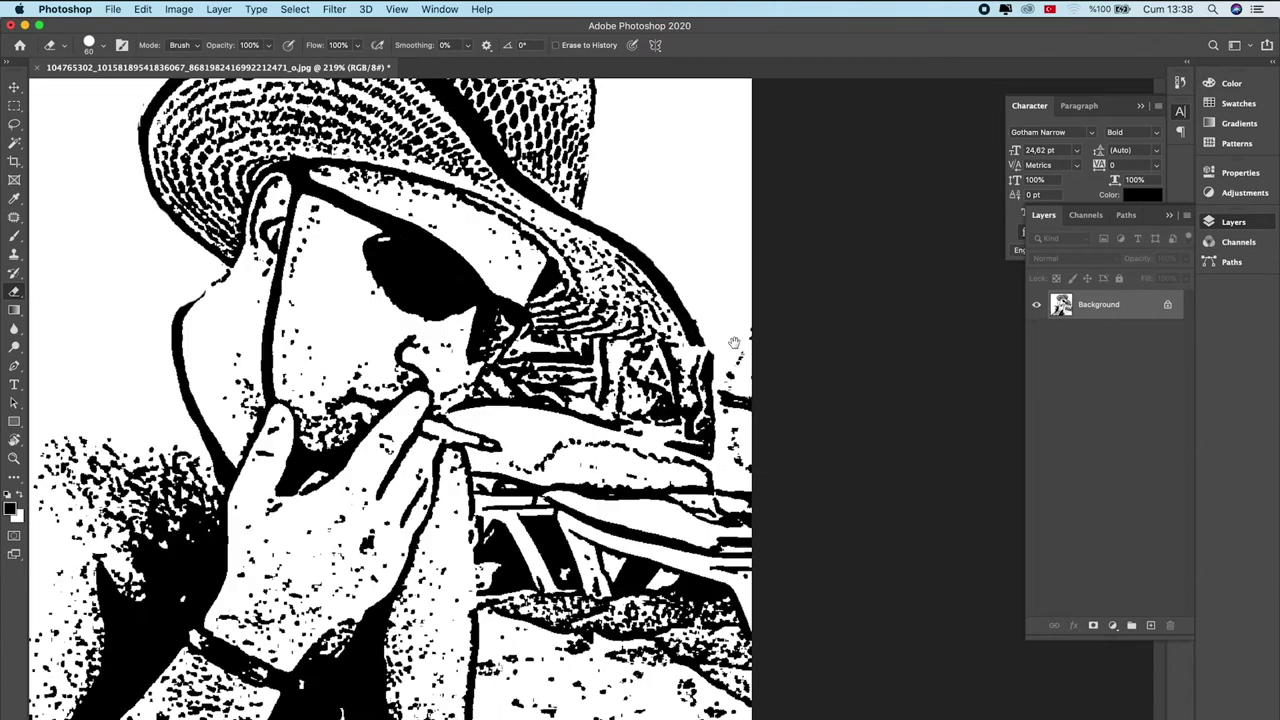
left_click_drag(500, 470, 503, 678)
scroll(503, 678, "down", 3)
mouse_move(770, 490)
left_mouse_down()
mouse_move(708, 371)
mouse_move(571, 509)
mouse_move(544, 482)
left_mouse_up()
scroll(544, 482, "up", 5)
scroll(544, 482, "left", 3)
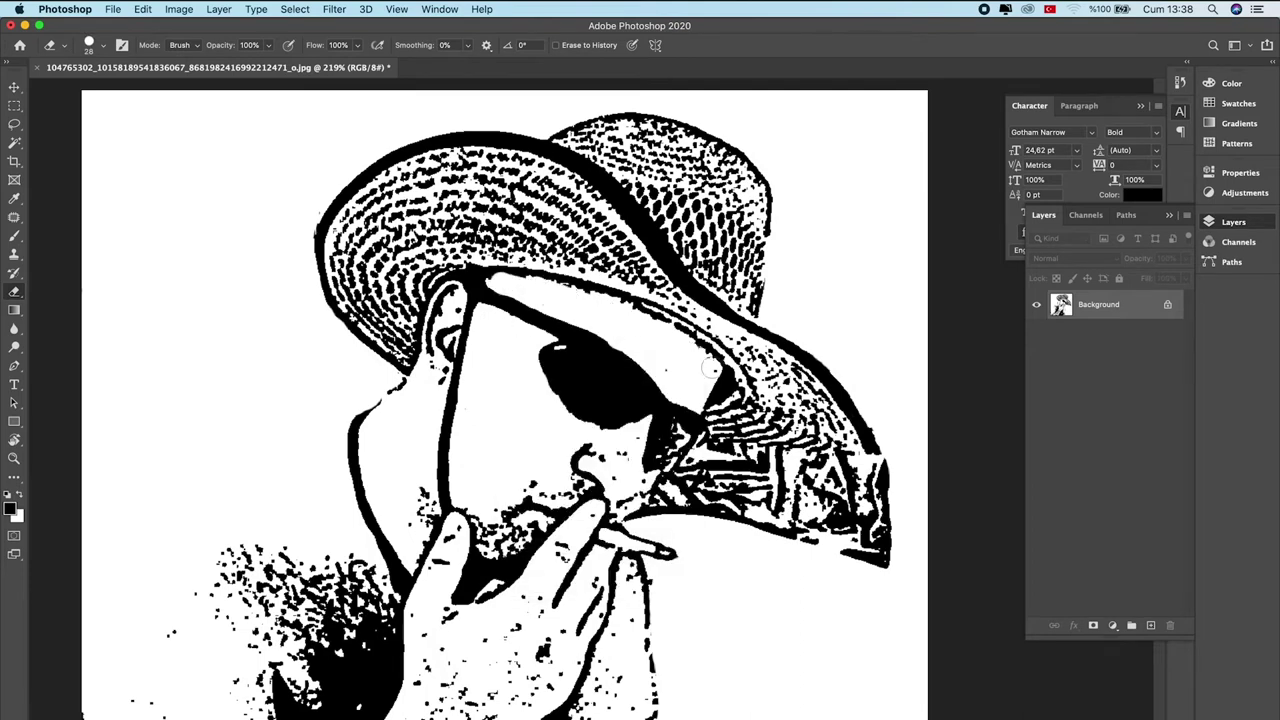
scroll(705, 380, "down", 2)
Step: Fit the image in view and save the cleaned portrait to the Masaüstü desktop folder
key("super+0")
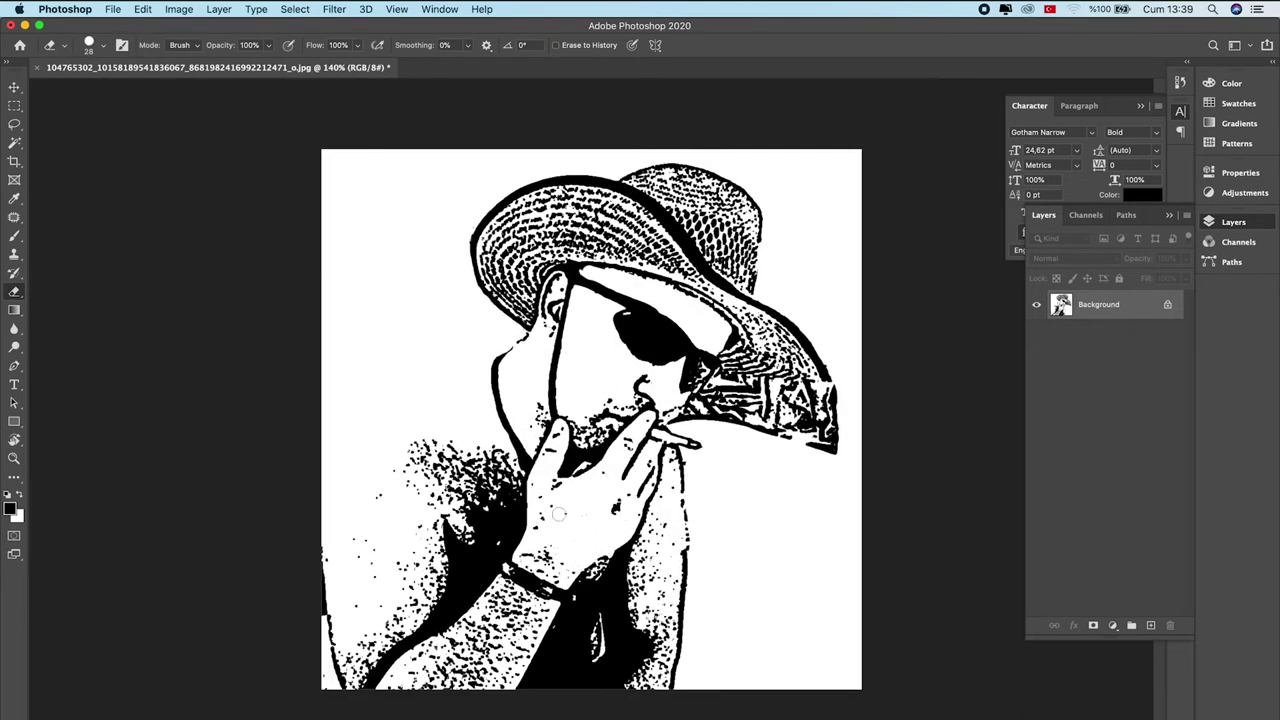
key("super+shift+s")
left_click(377, 264)
key("Return")
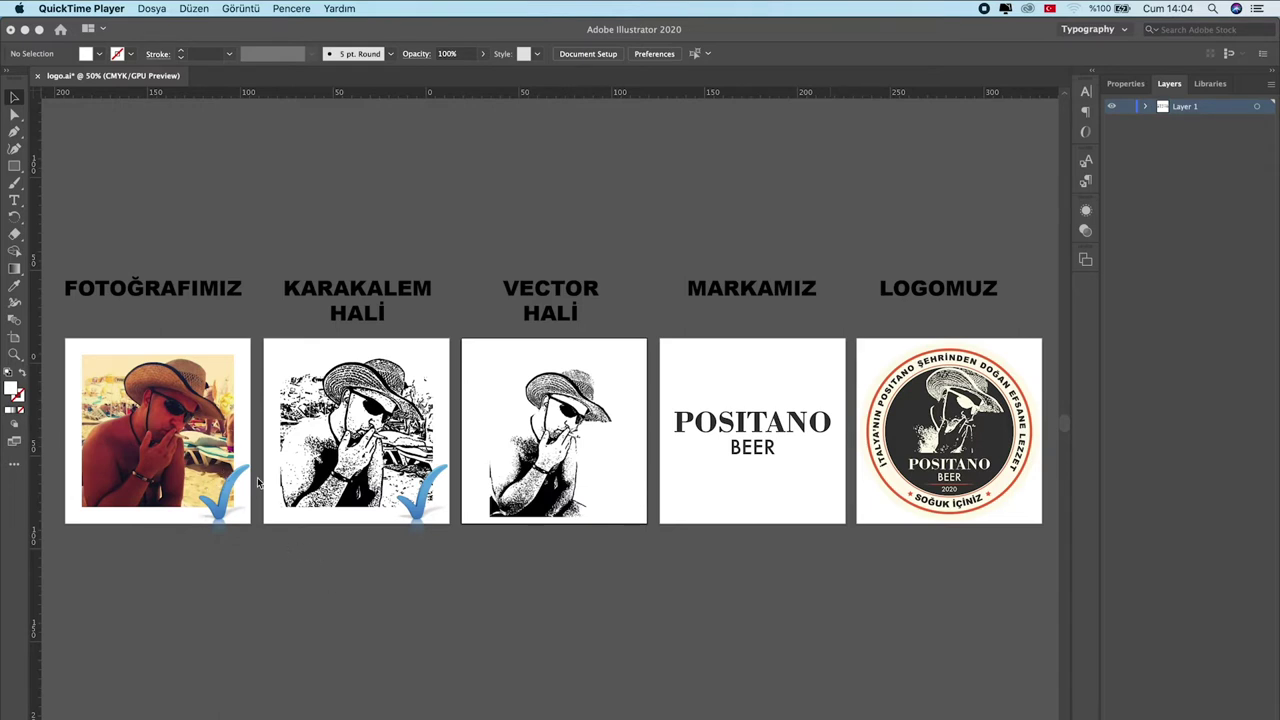
left_click(191, 392)
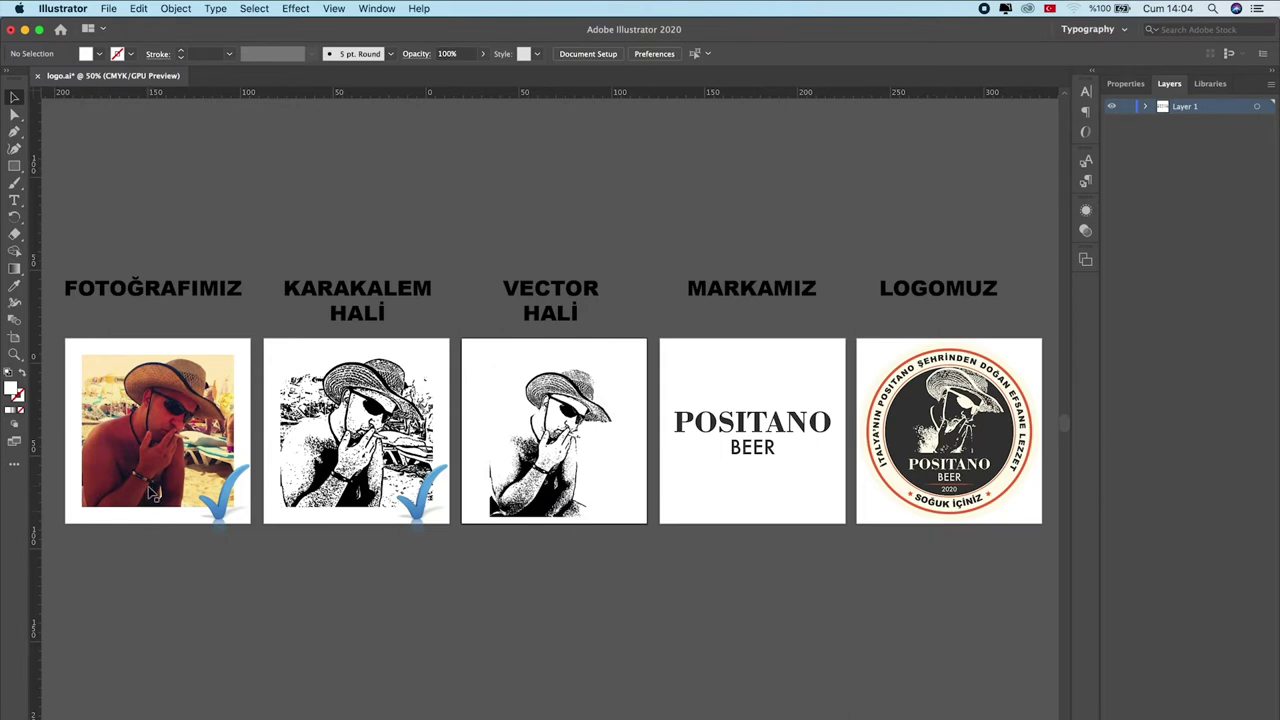
Step: Select the linked portrait image under VECTOR HALİ rather than the one under KARAKALEM HALİ
left_click(343, 477)
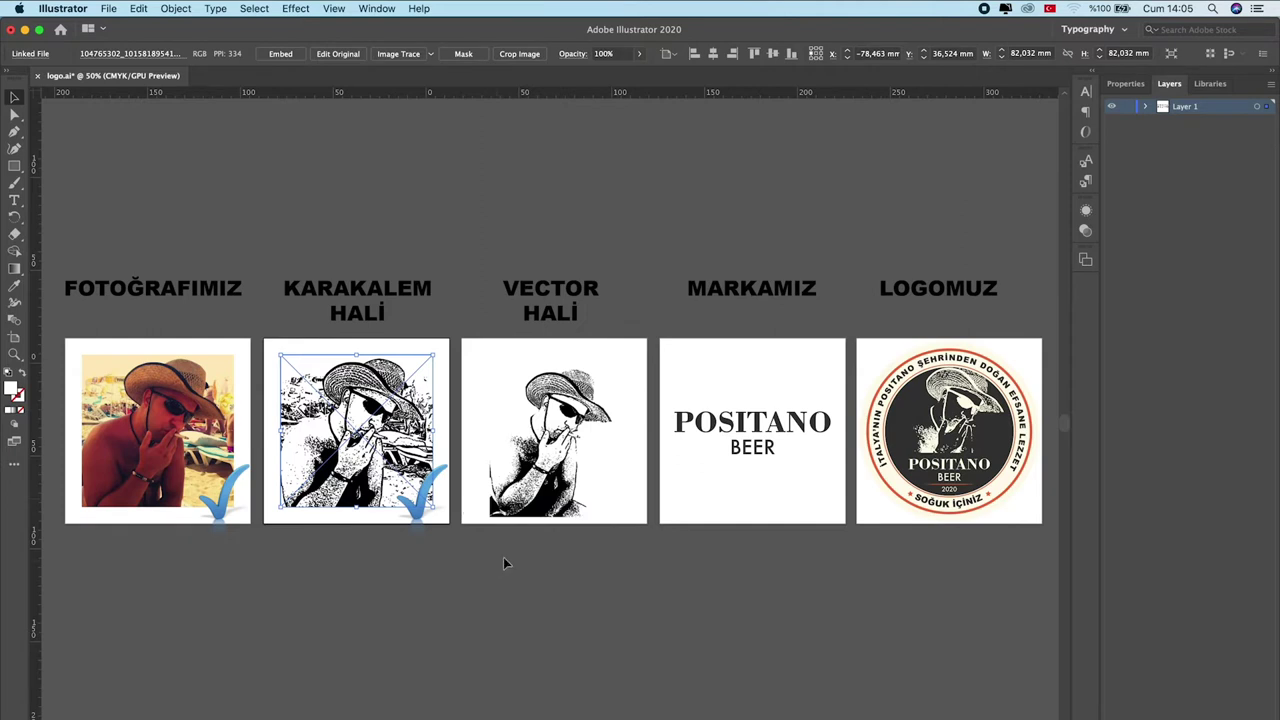
left_click(600, 420)
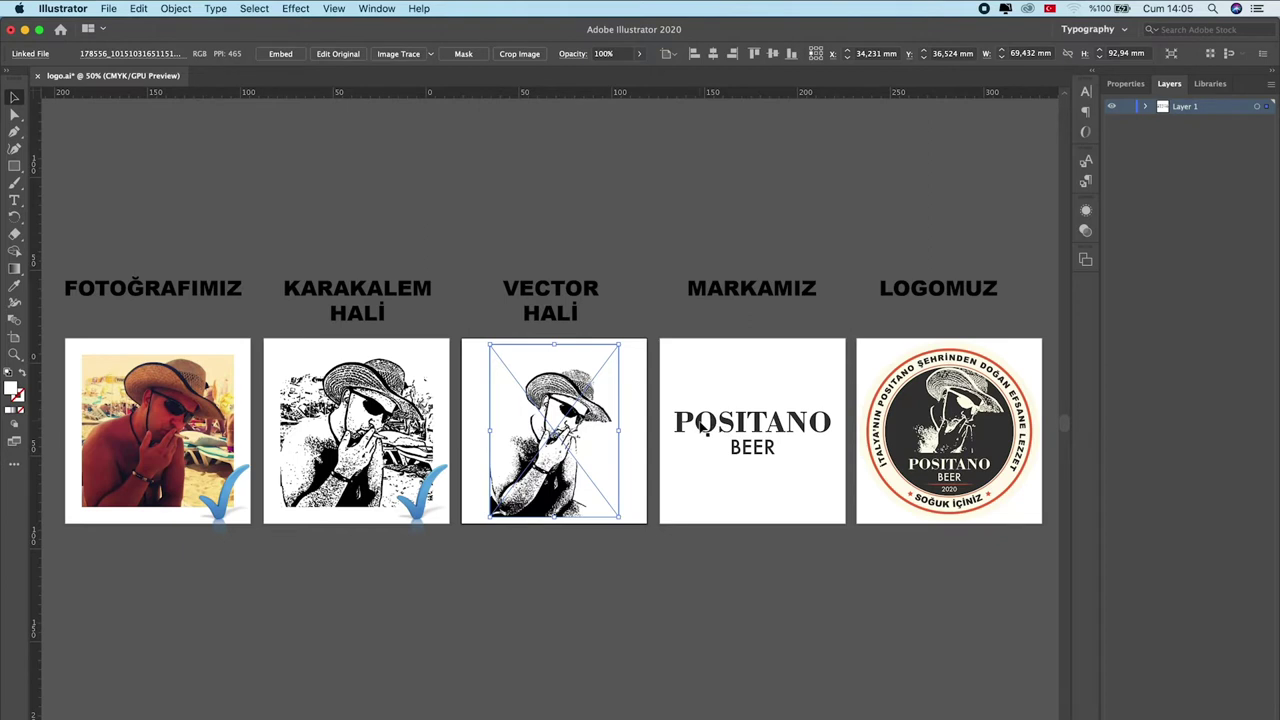
scroll(703, 426, "left", 1)
left_click(640, 598)
left_click(614, 462)
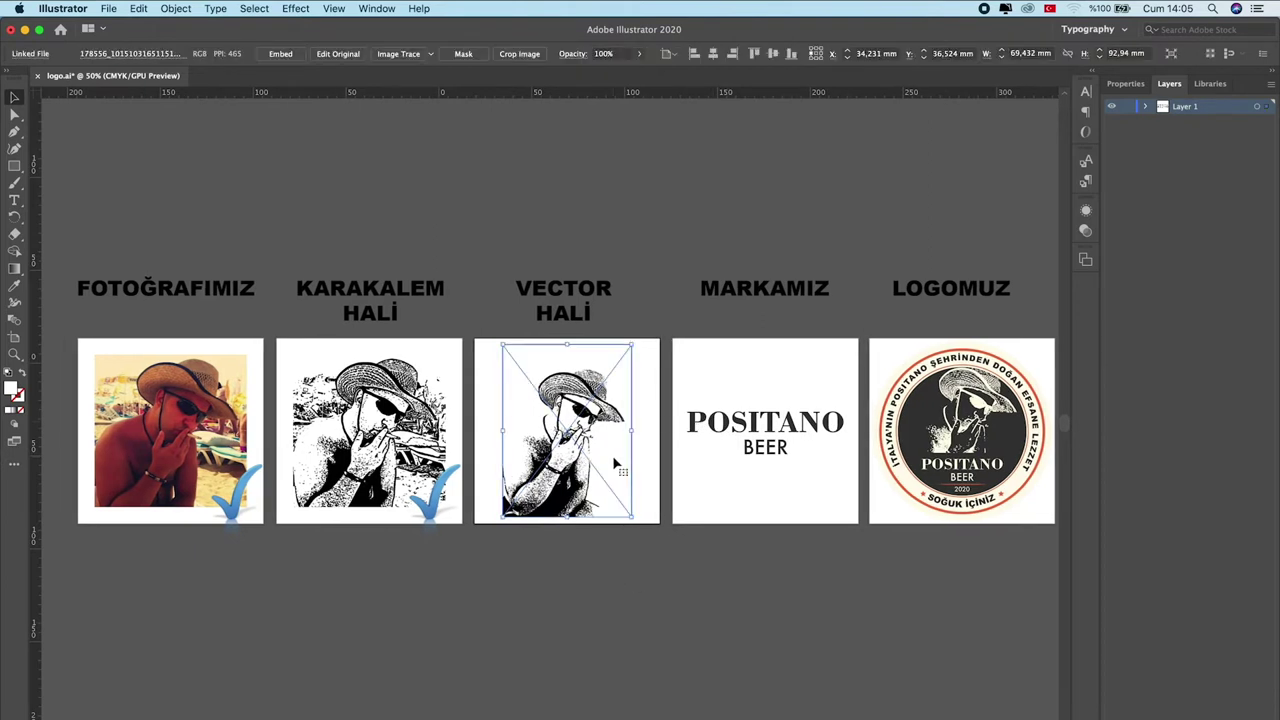
left_click(636, 631)
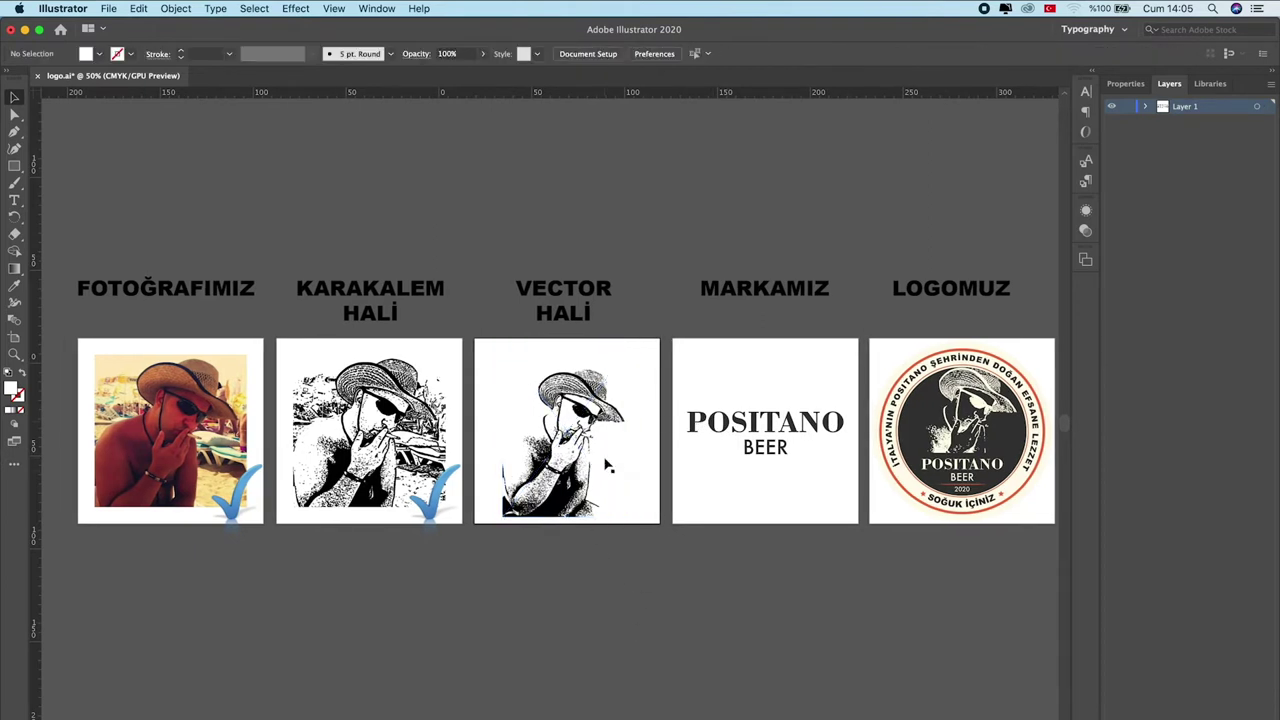
left_click(579, 394)
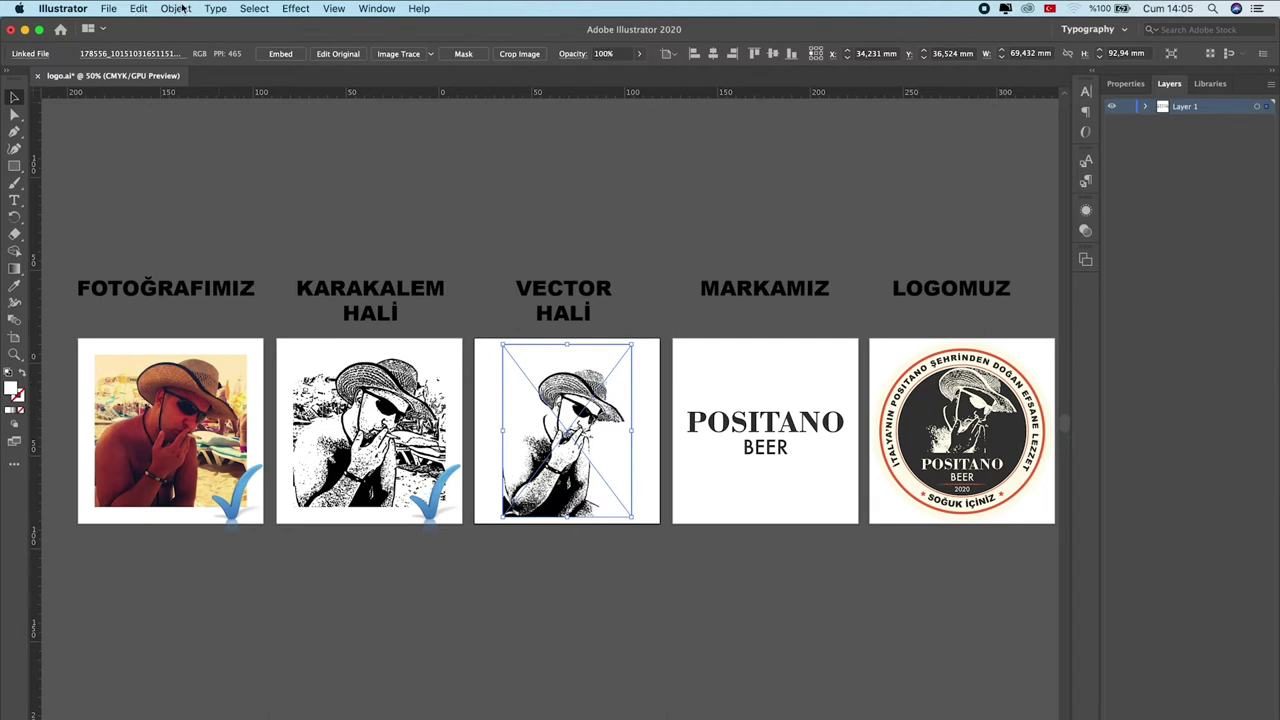
left_click(183, 8)
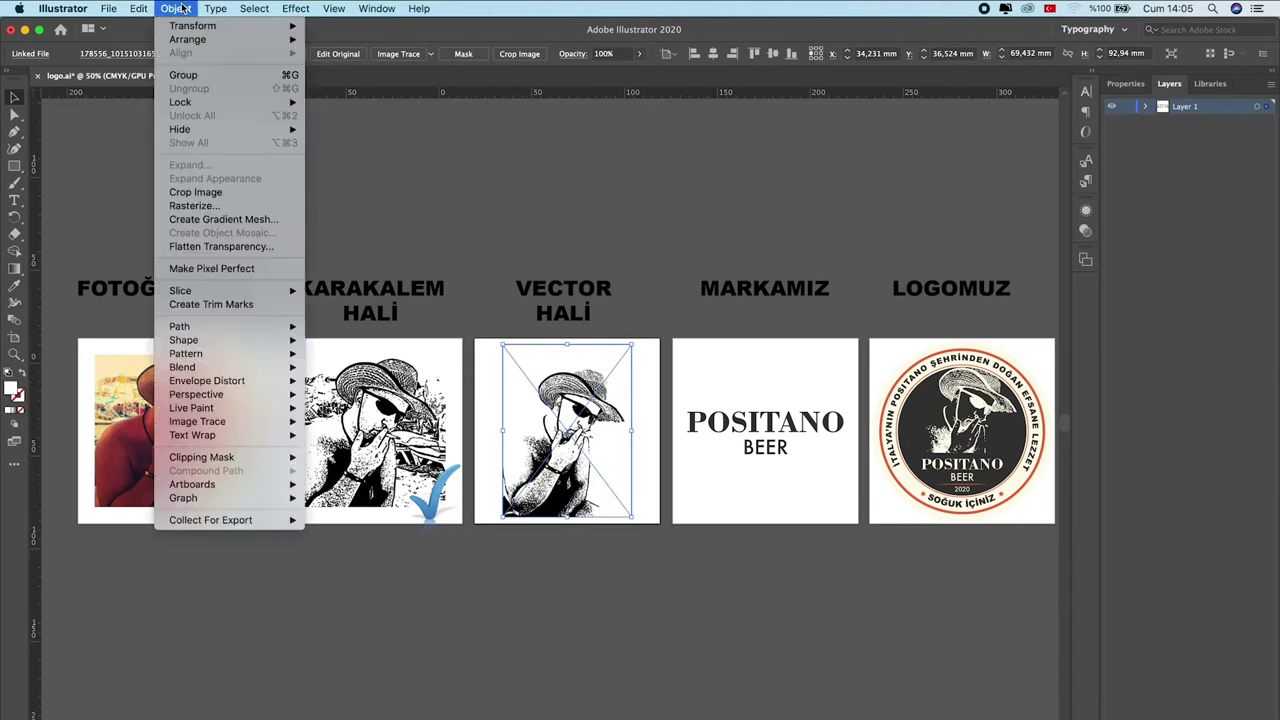
mouse_move(197, 421)
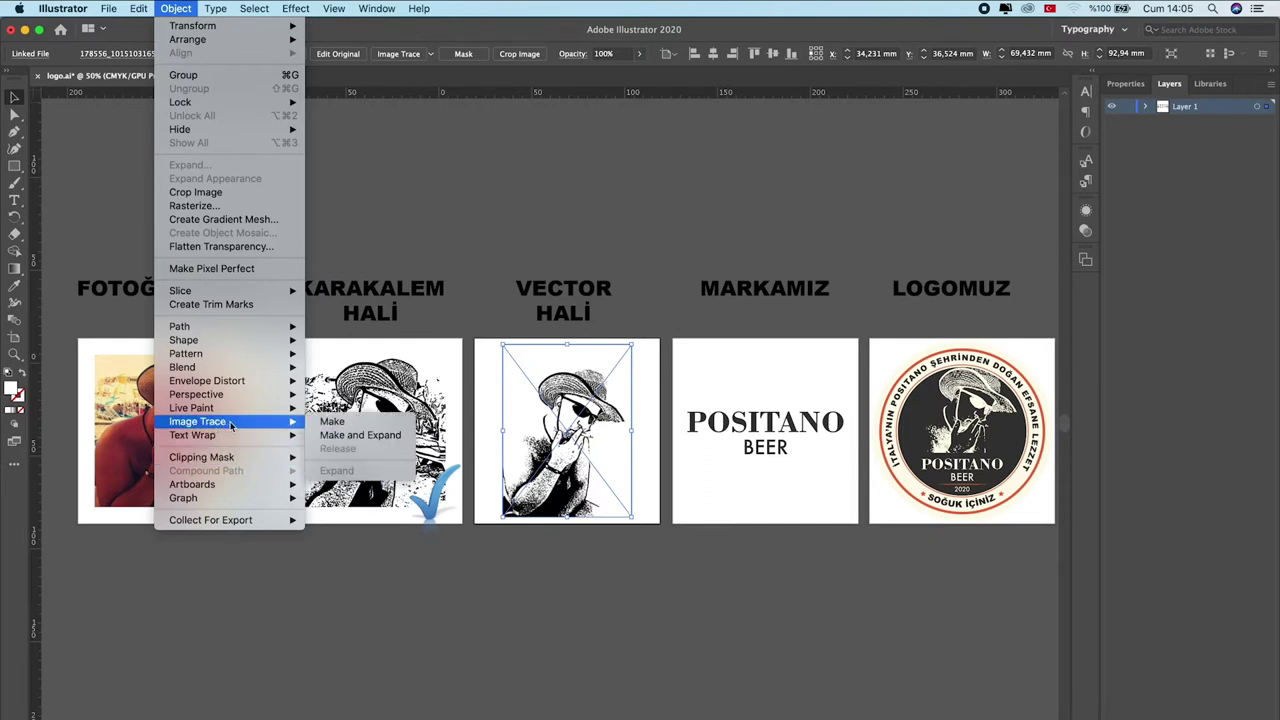
Step: Image Trace and expand the VECTOR HALİ portrait into vector paths, then deselect it
left_click(376, 439)
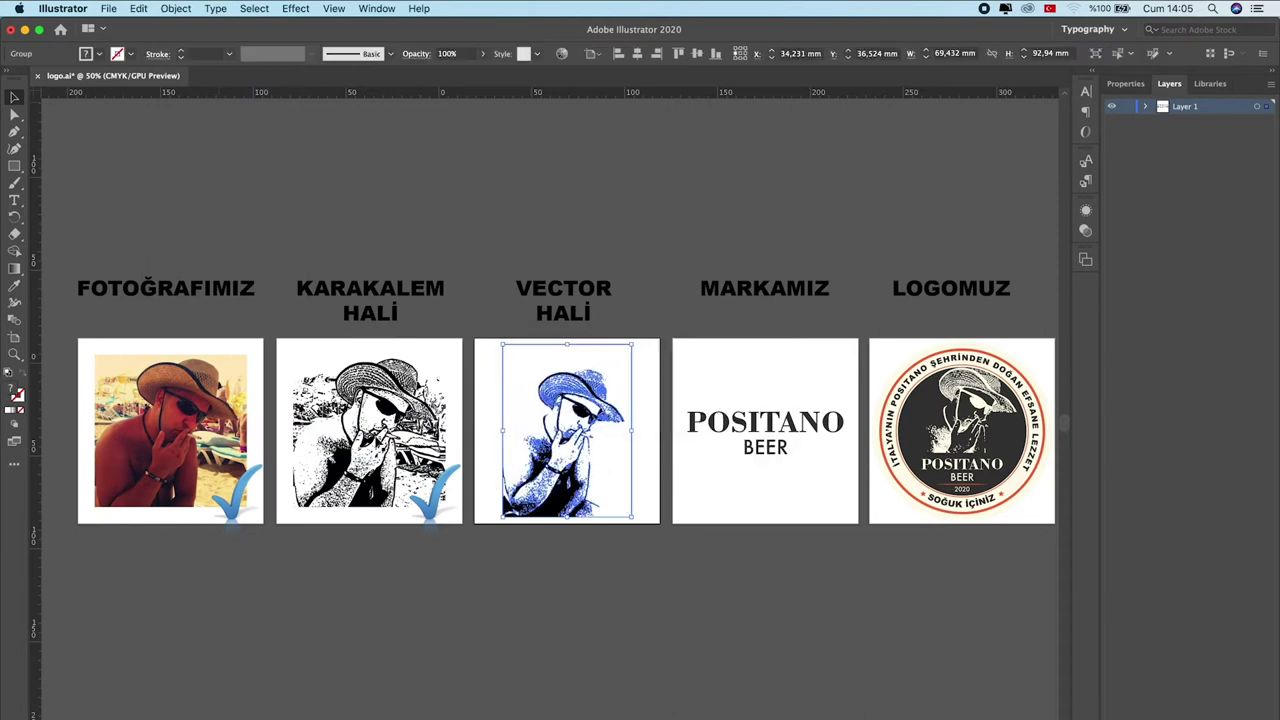
key("shift+m")
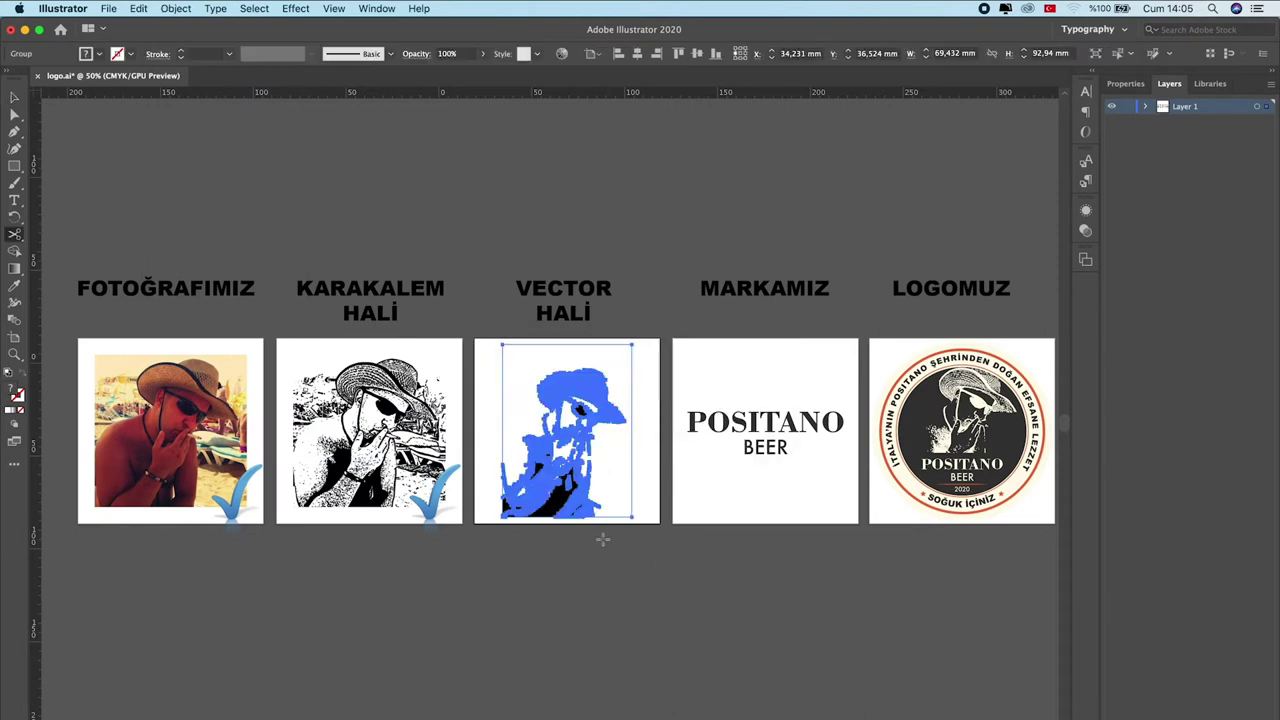
left_click(14, 97)
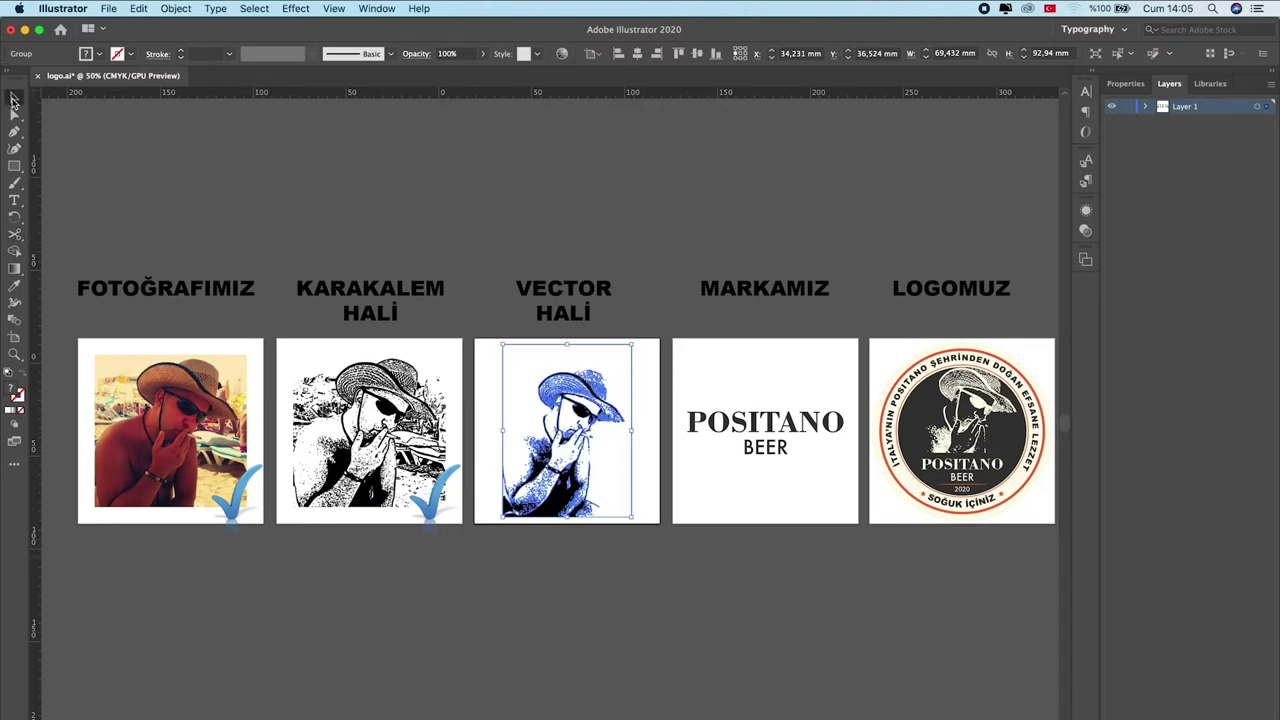
key("shift+m")
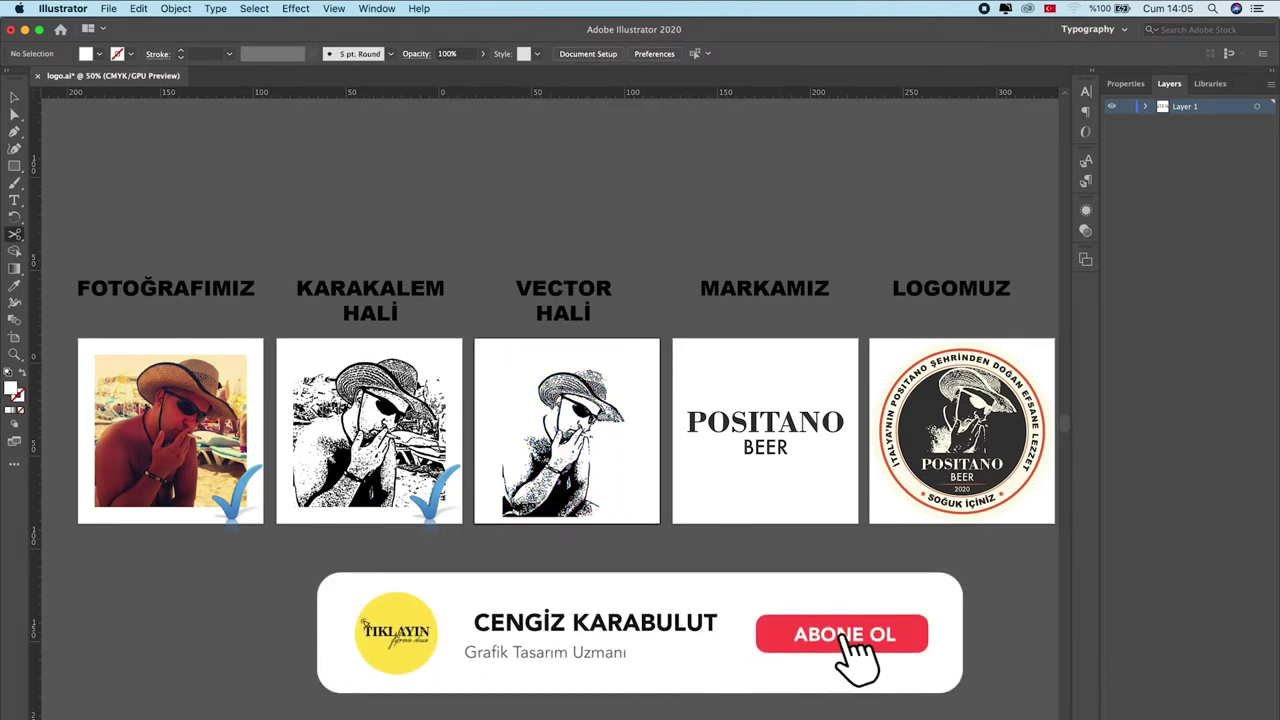
scroll(538, 451, "up", 5)
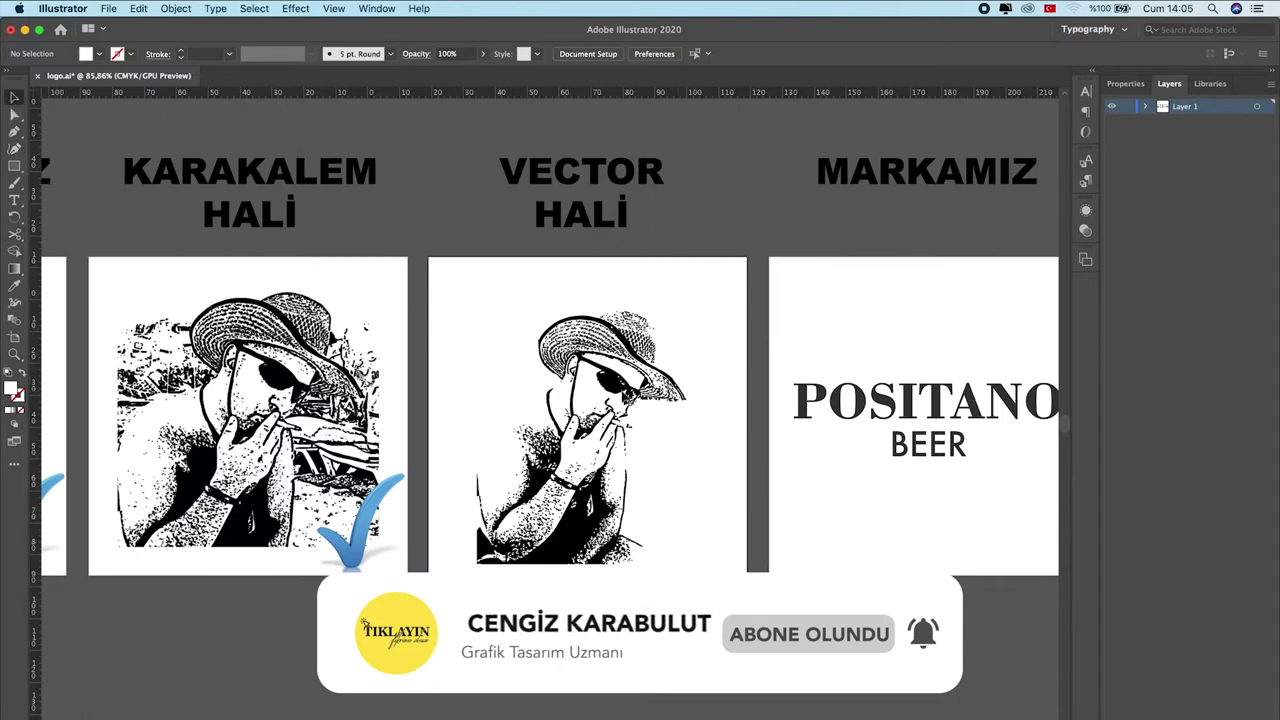
key("v")
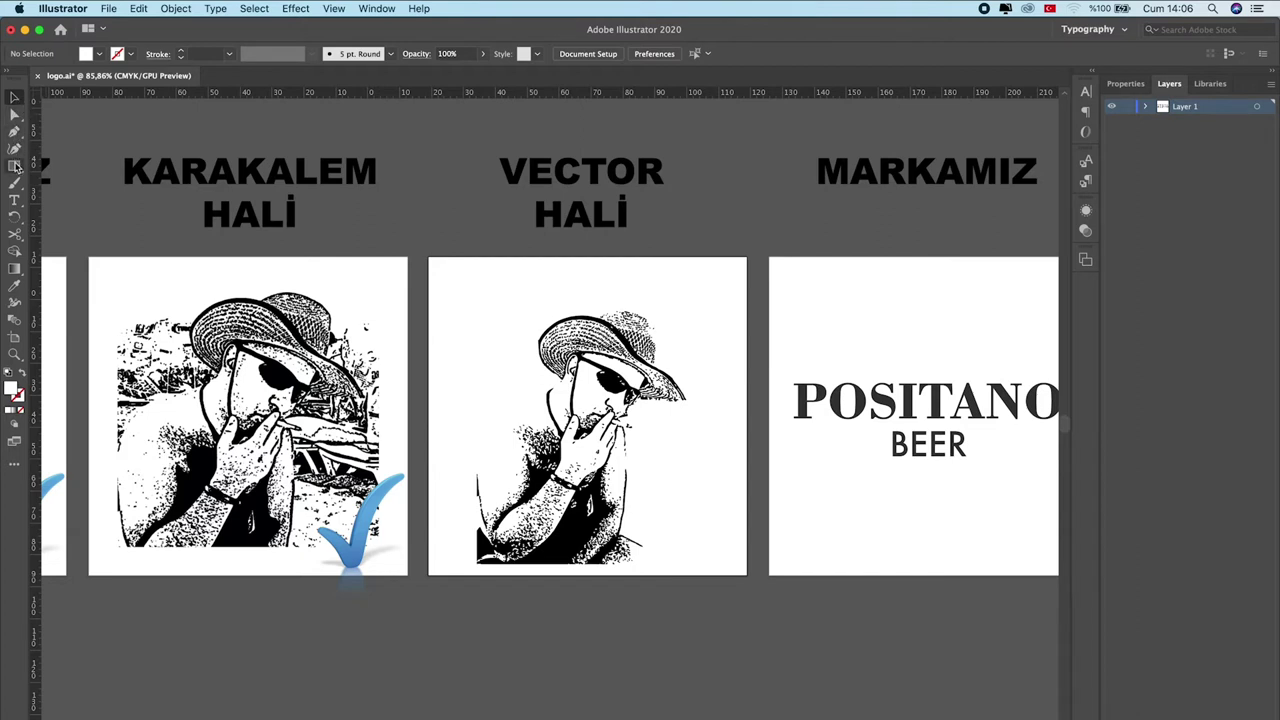
left_click(15, 167)
Step: Draw a rectangle over the VECTOR HALİ box and fill it with the red swatch
left_click_drag(416, 245, 757, 590)
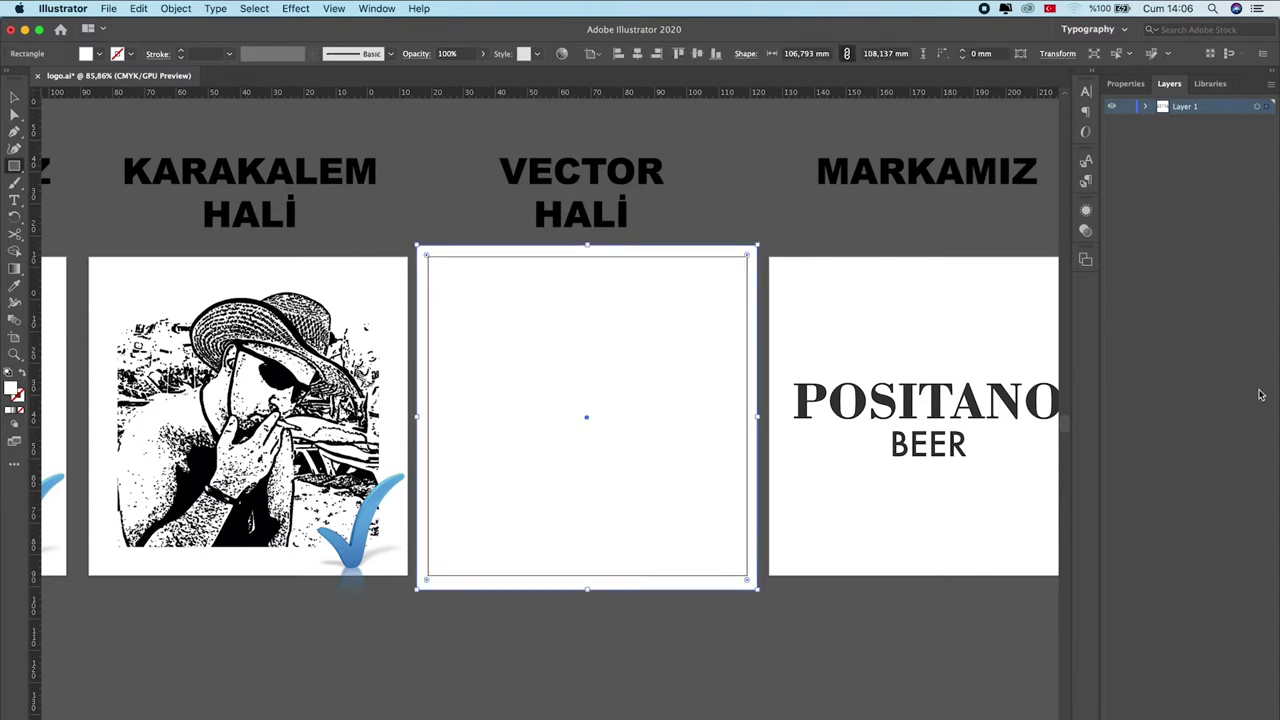
left_click(377, 8)
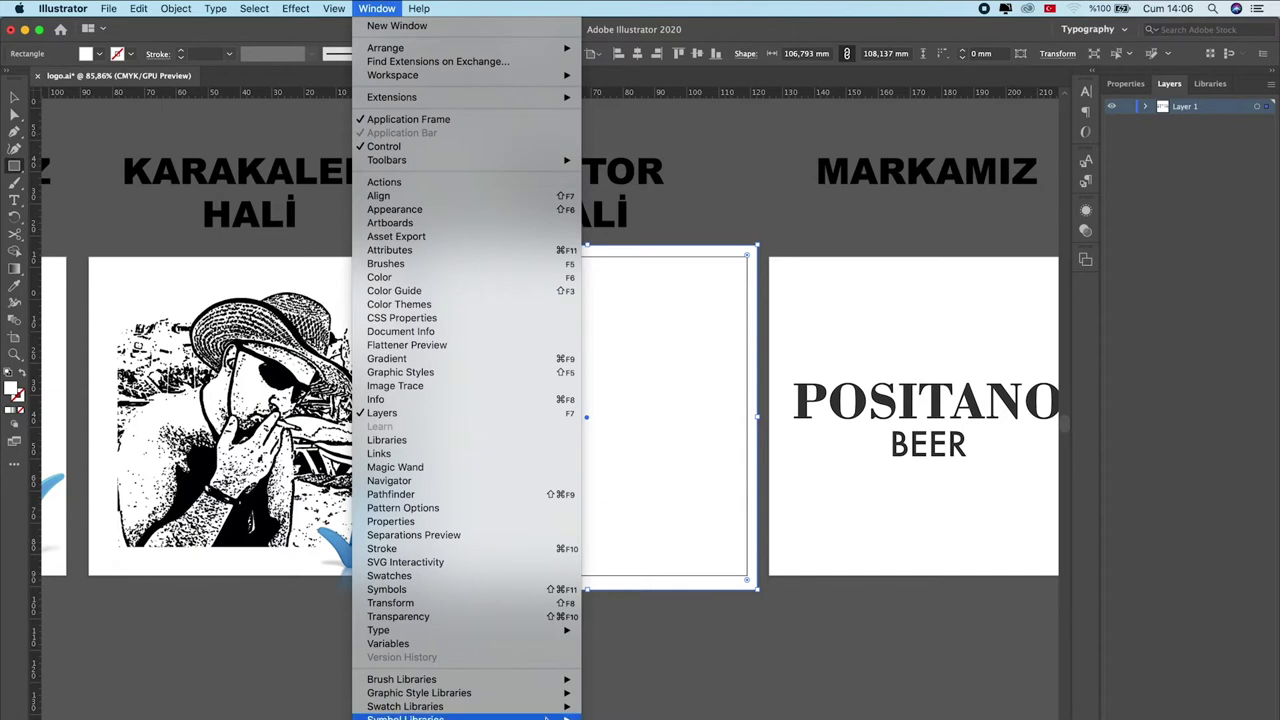
left_click(476, 577)
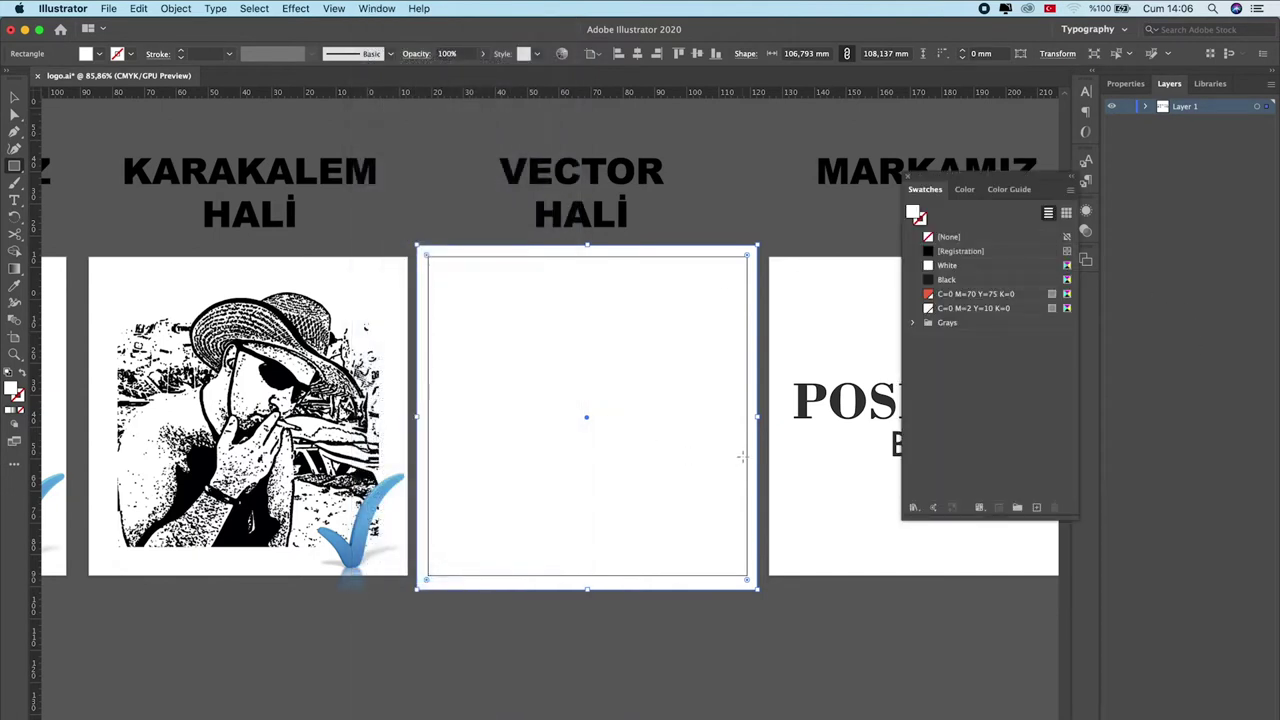
left_click(960, 296)
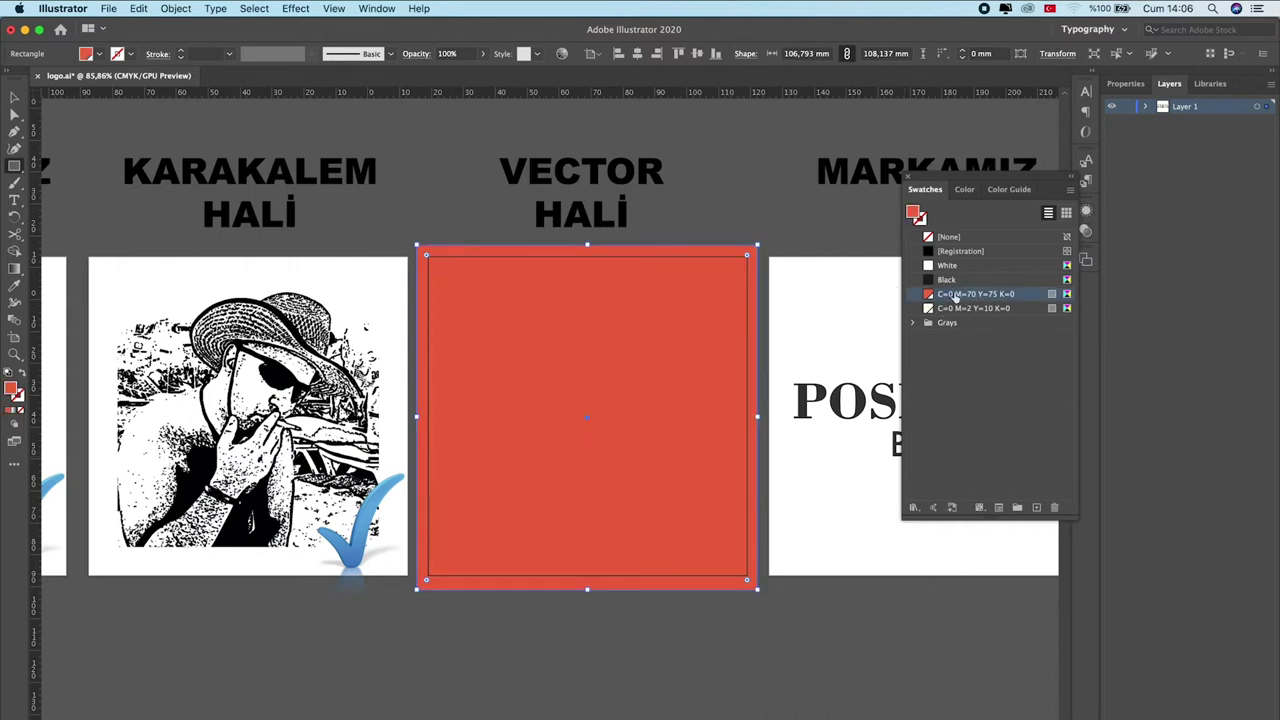
Step: Send the red rectangle to the back, behind the traced portrait
left_click(15, 97)
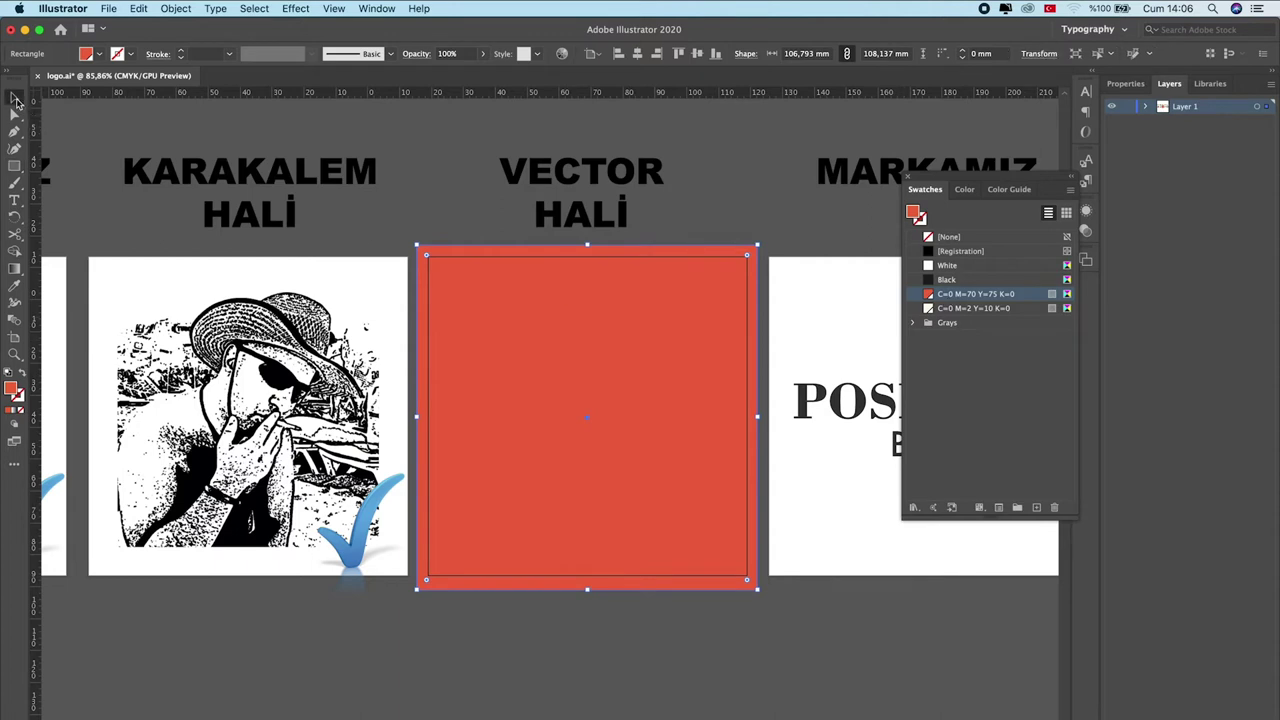
left_click(434, 236)
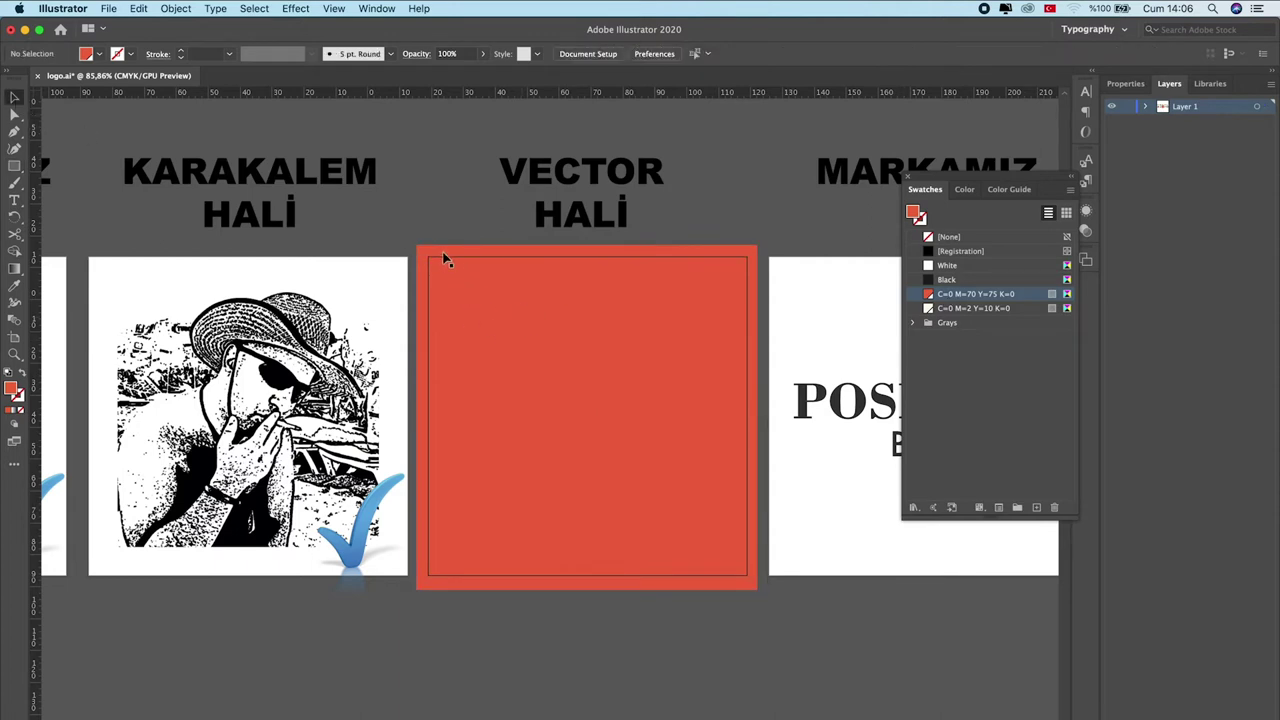
left_click(436, 252)
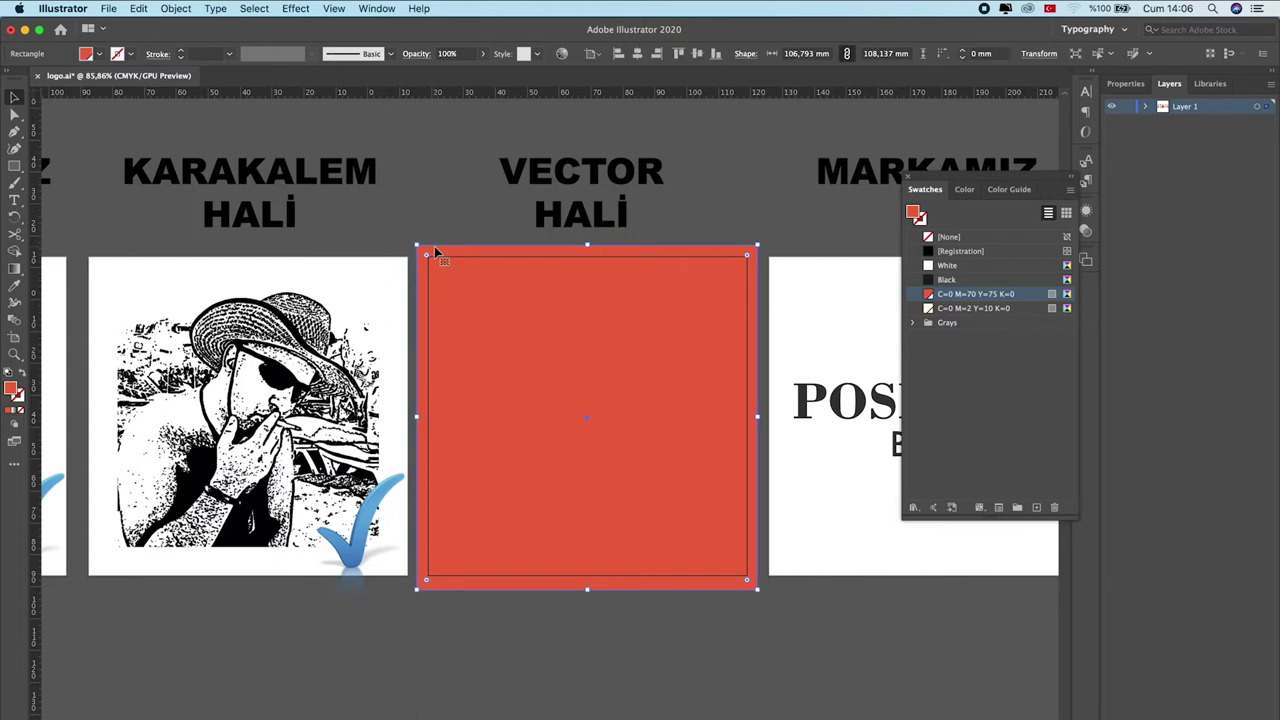
right_click(436, 252)
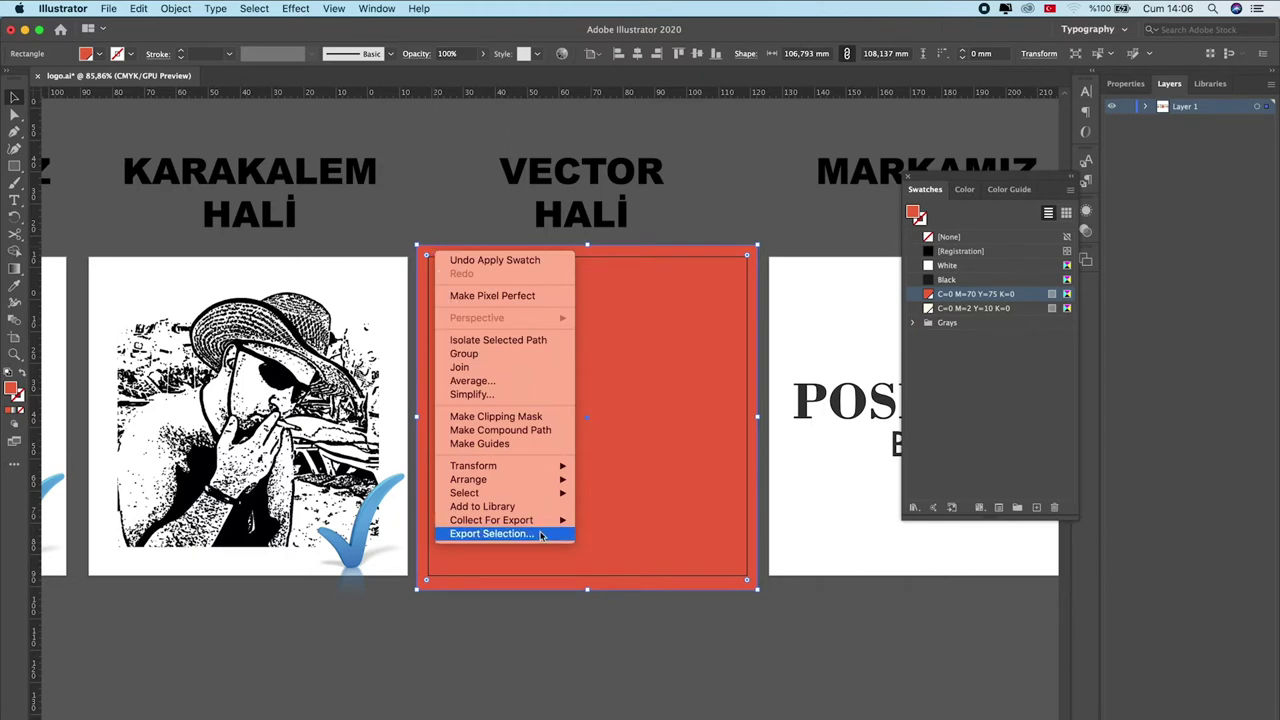
mouse_move(468, 479)
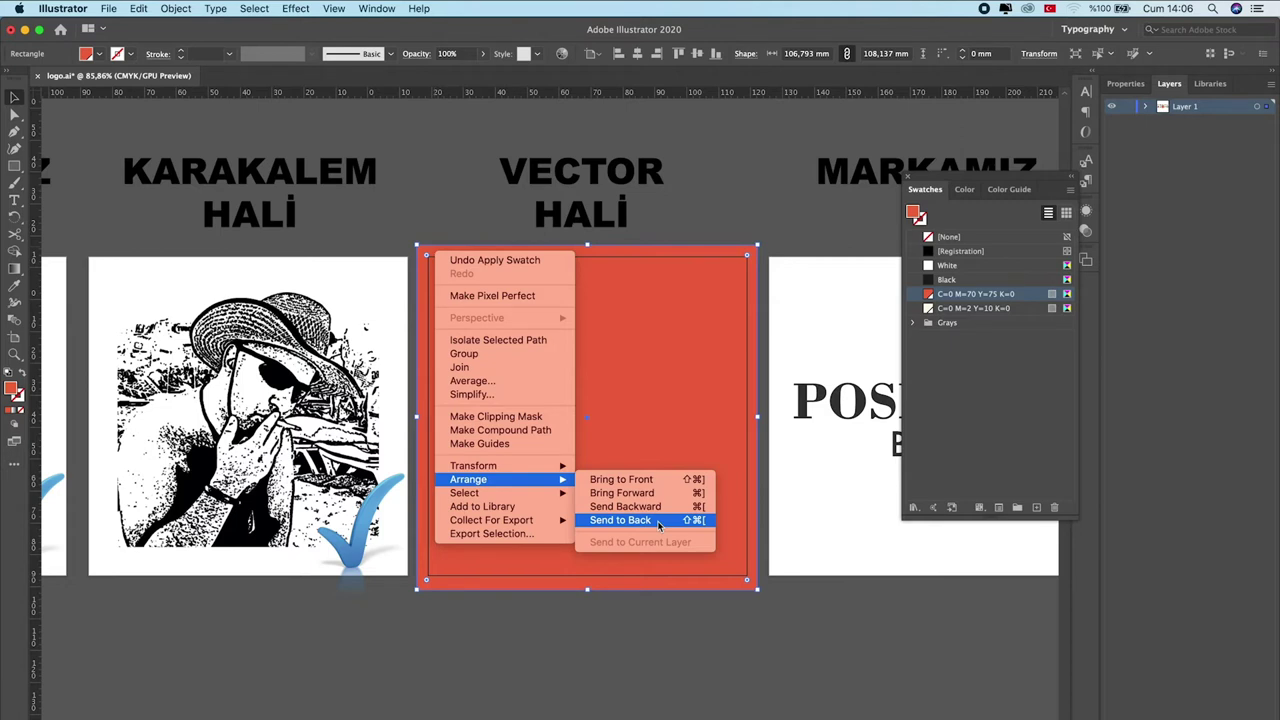
left_click(658, 522)
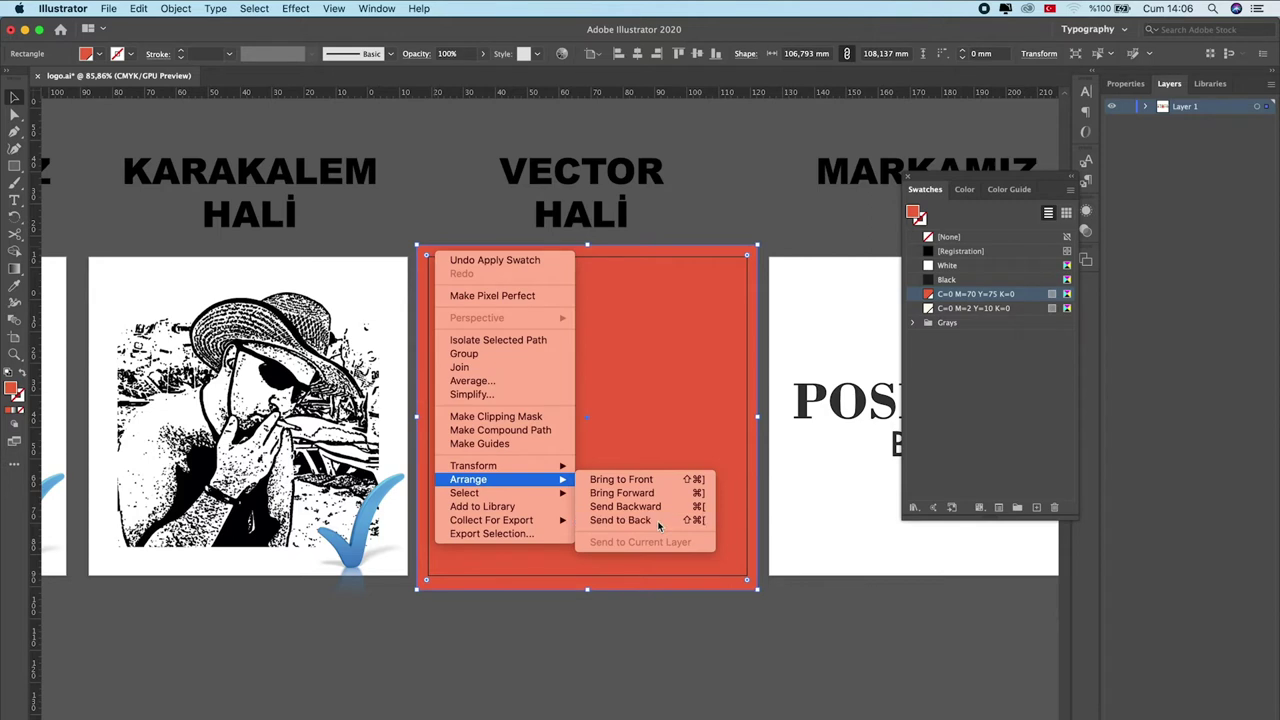
left_click(772, 630)
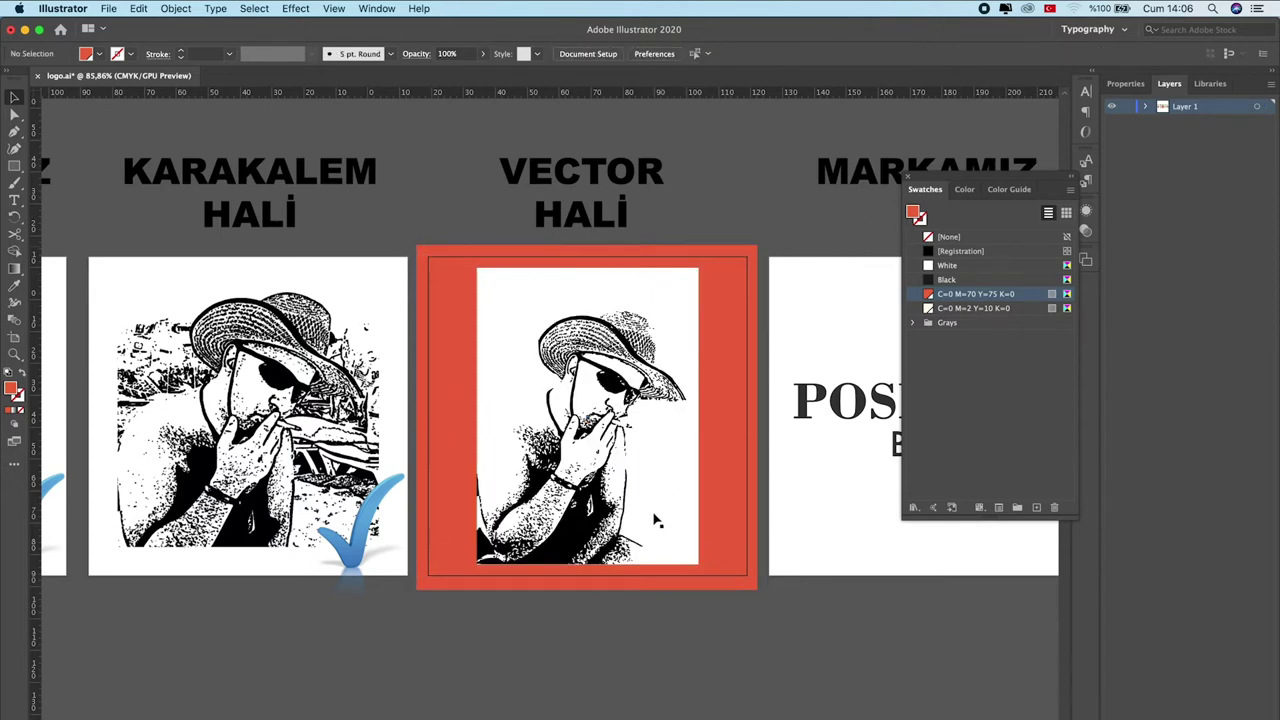
Step: Delete all white-filled traced shapes using Select > Same > Fill Color, and close the Swatches panel
left_click(12, 115)
left_click(505, 292)
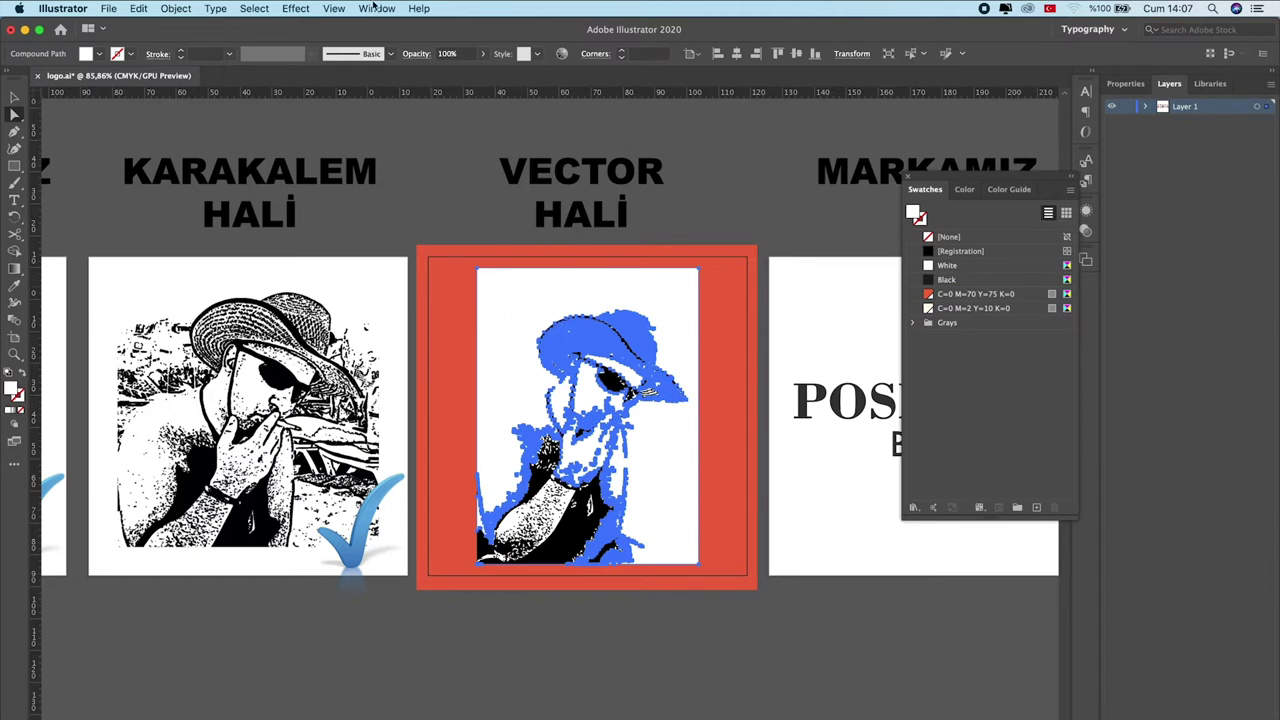
left_click(258, 8)
mouse_move(261, 138)
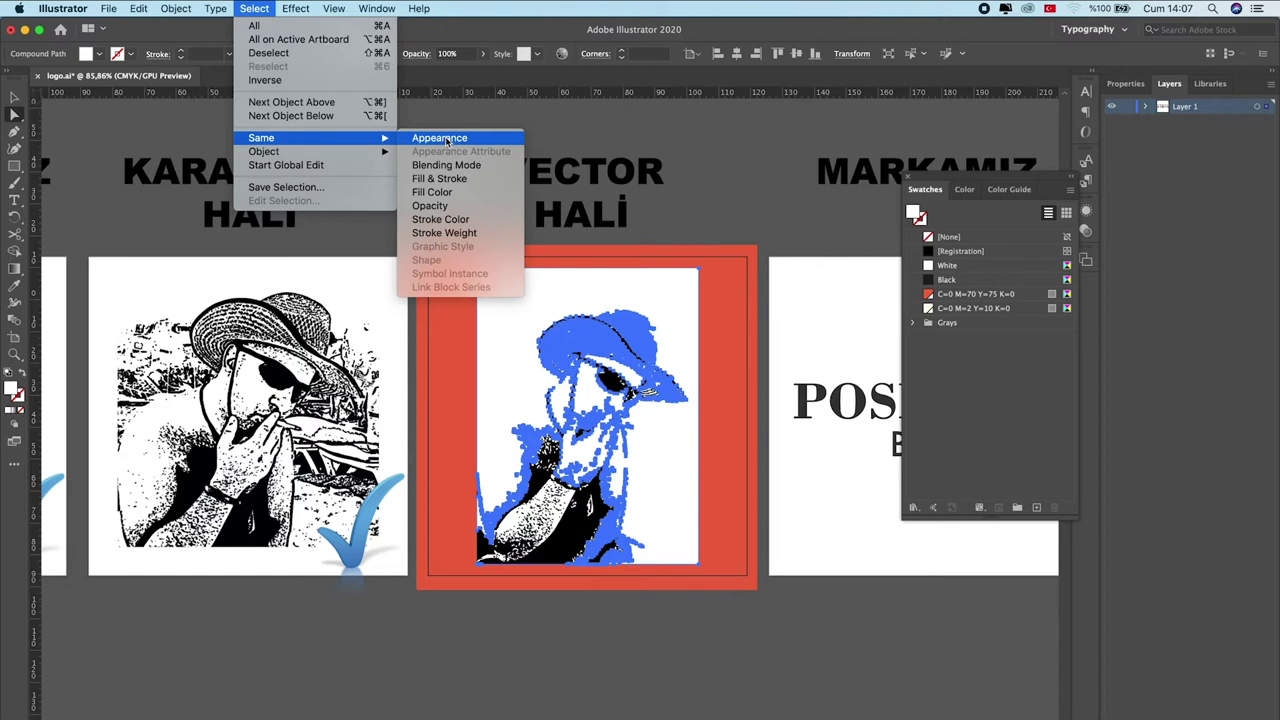
left_click(451, 193)
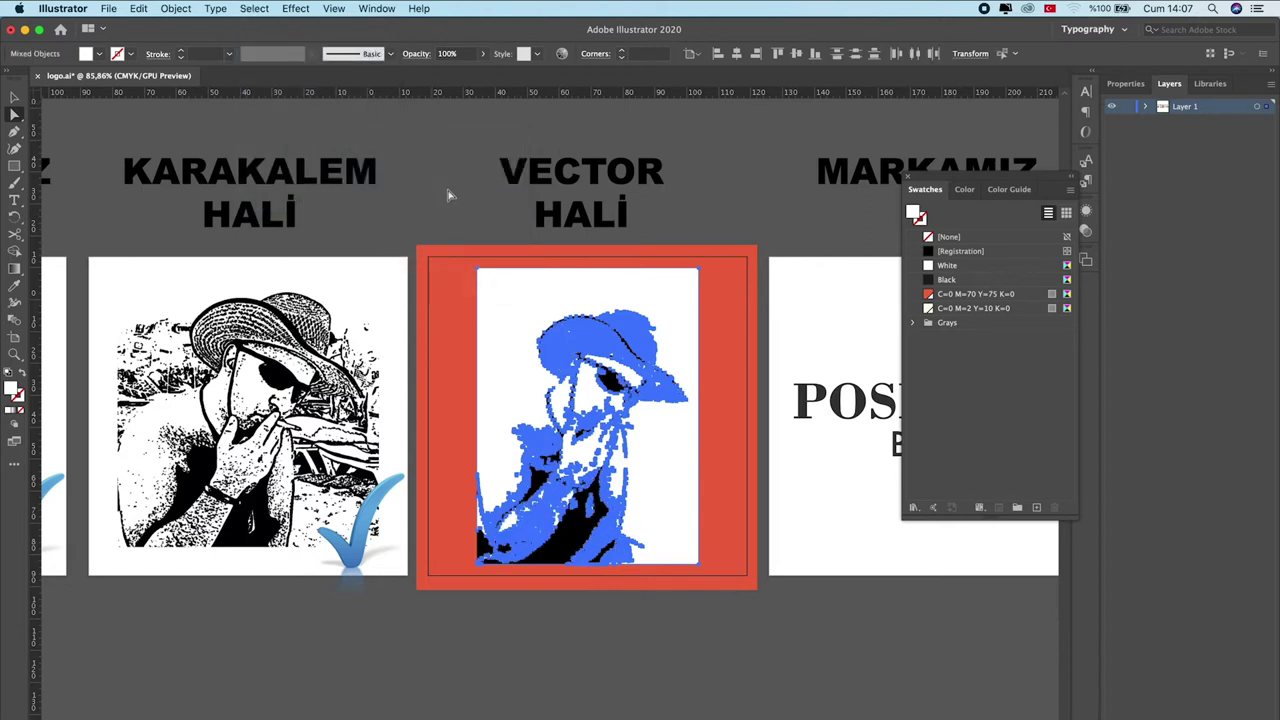
key("Delete")
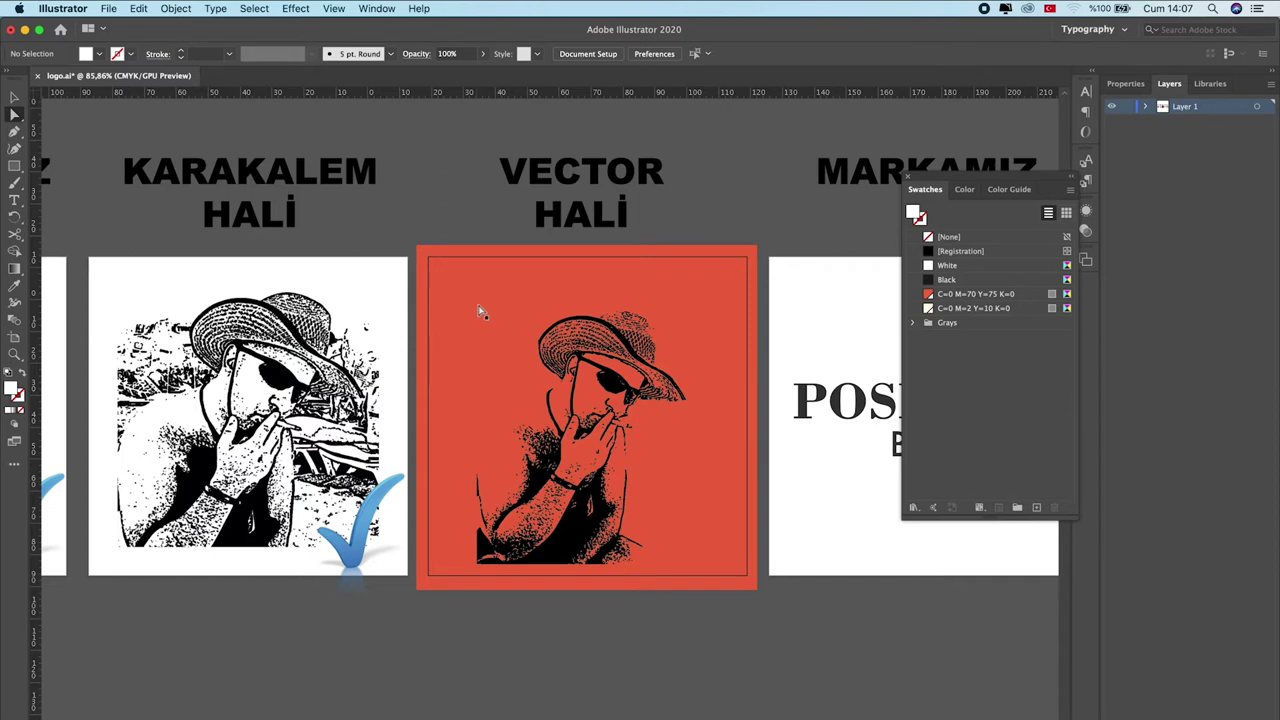
left_click(910, 180)
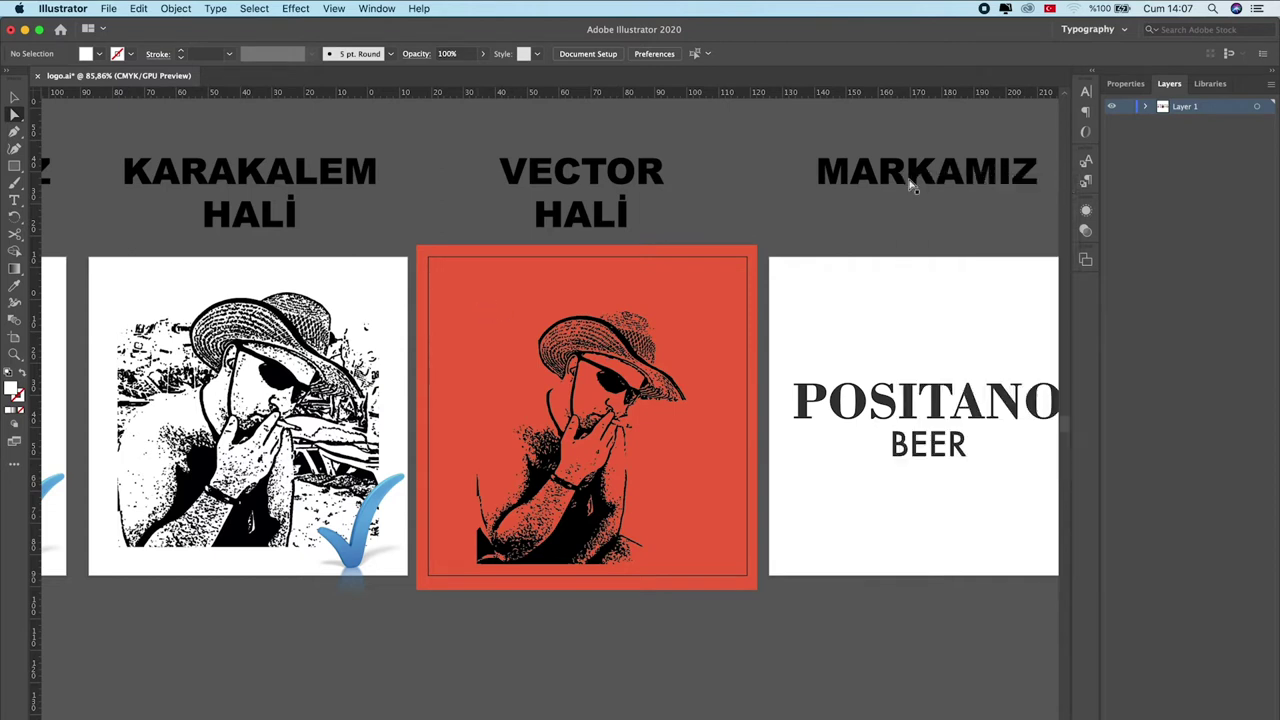
Step: Scroll right to bring the LOGOMUZ artboard with the finished POSITANO BEER badge into view
scroll(935, 378, "right", 5)
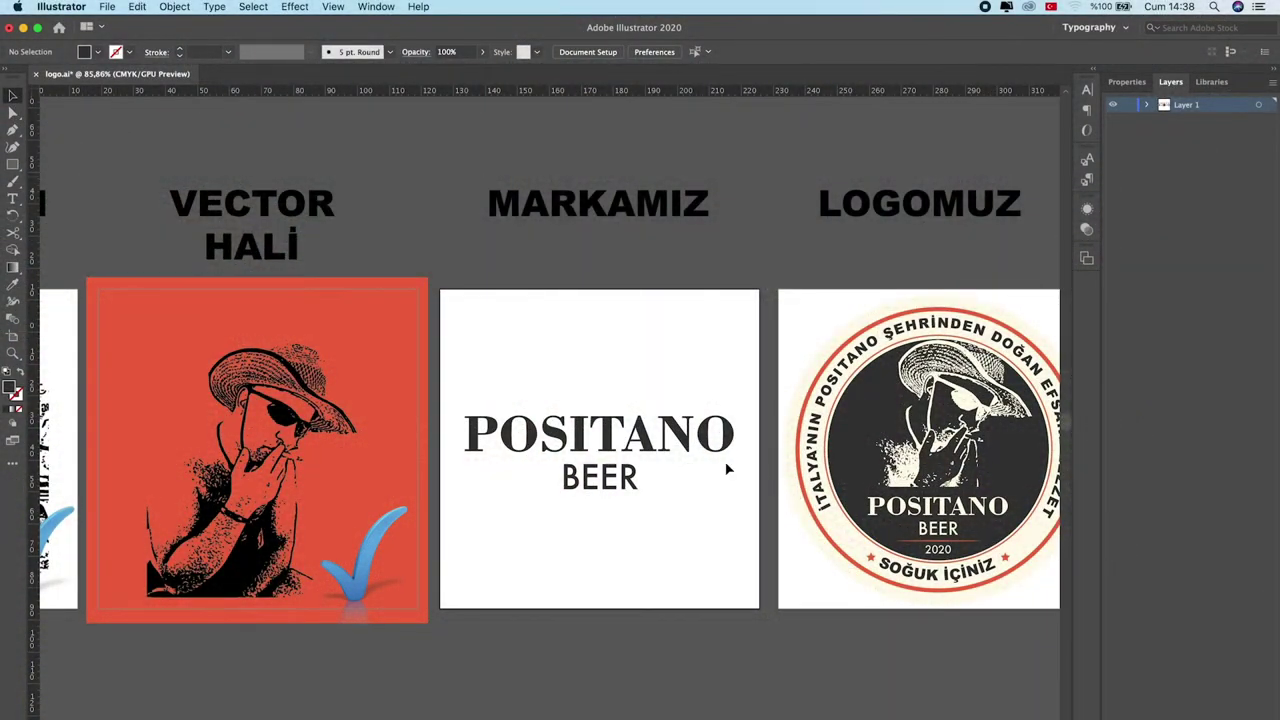
left_click(613, 437)
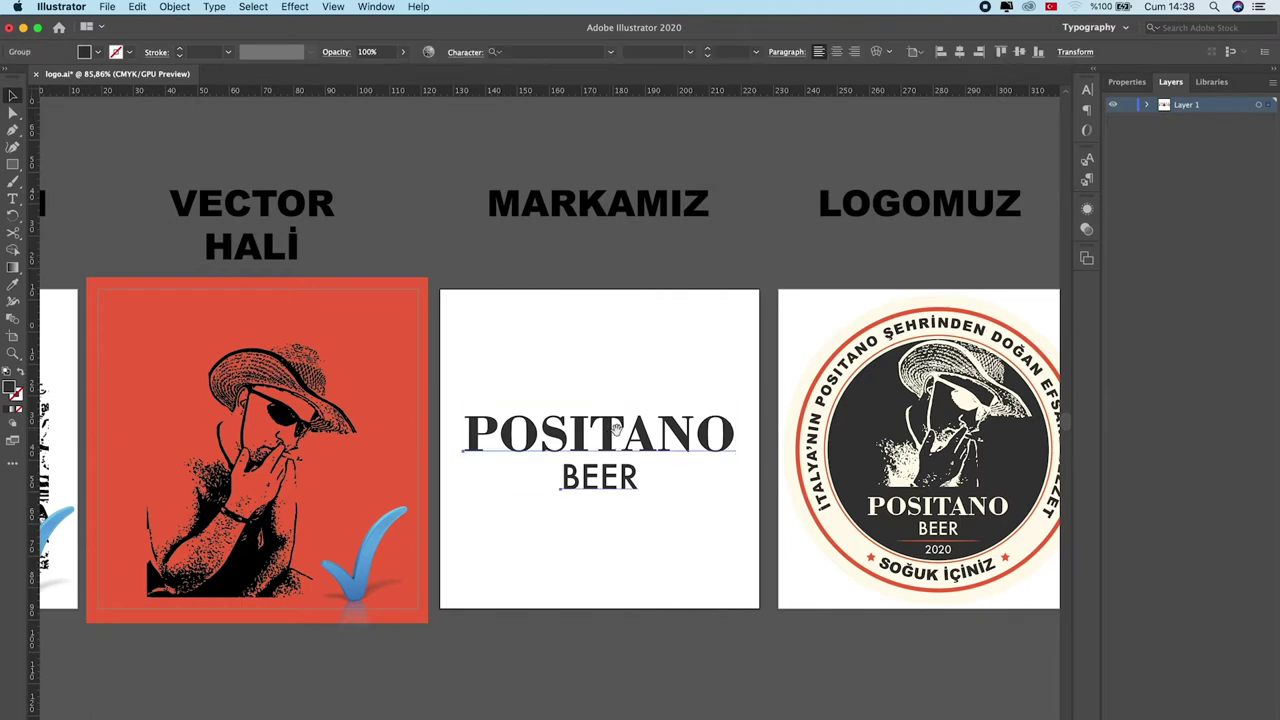
scroll(400, 435, "right", 10)
scroll(390, 432, "right", 2)
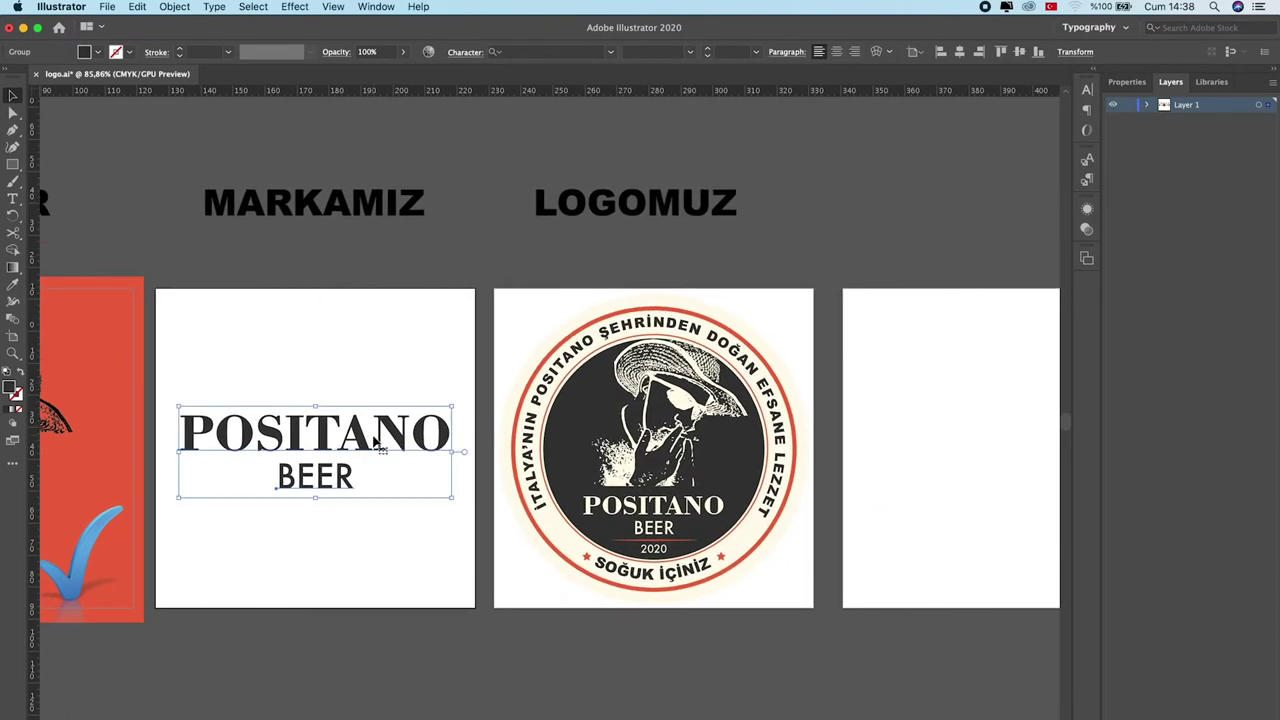
double_click(366, 442)
left_click(366, 442)
double_click(366, 442)
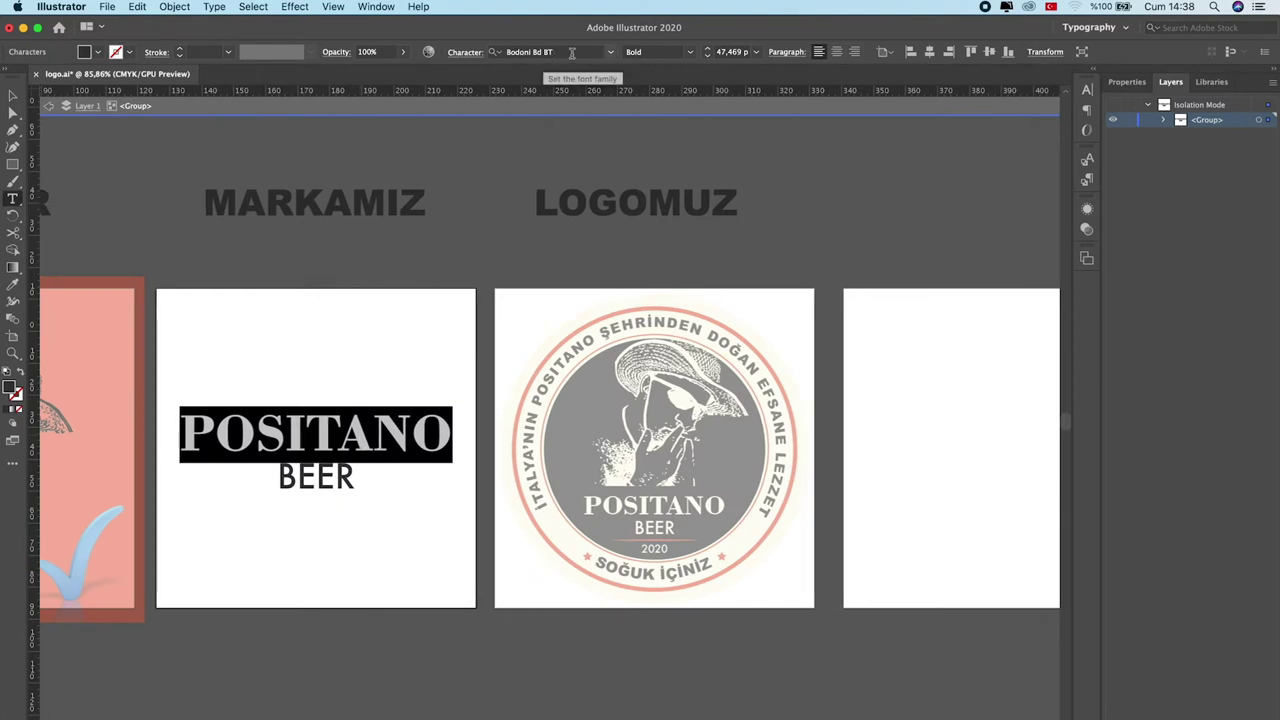
key("Escape")
left_click(328, 542)
left_click(322, 478)
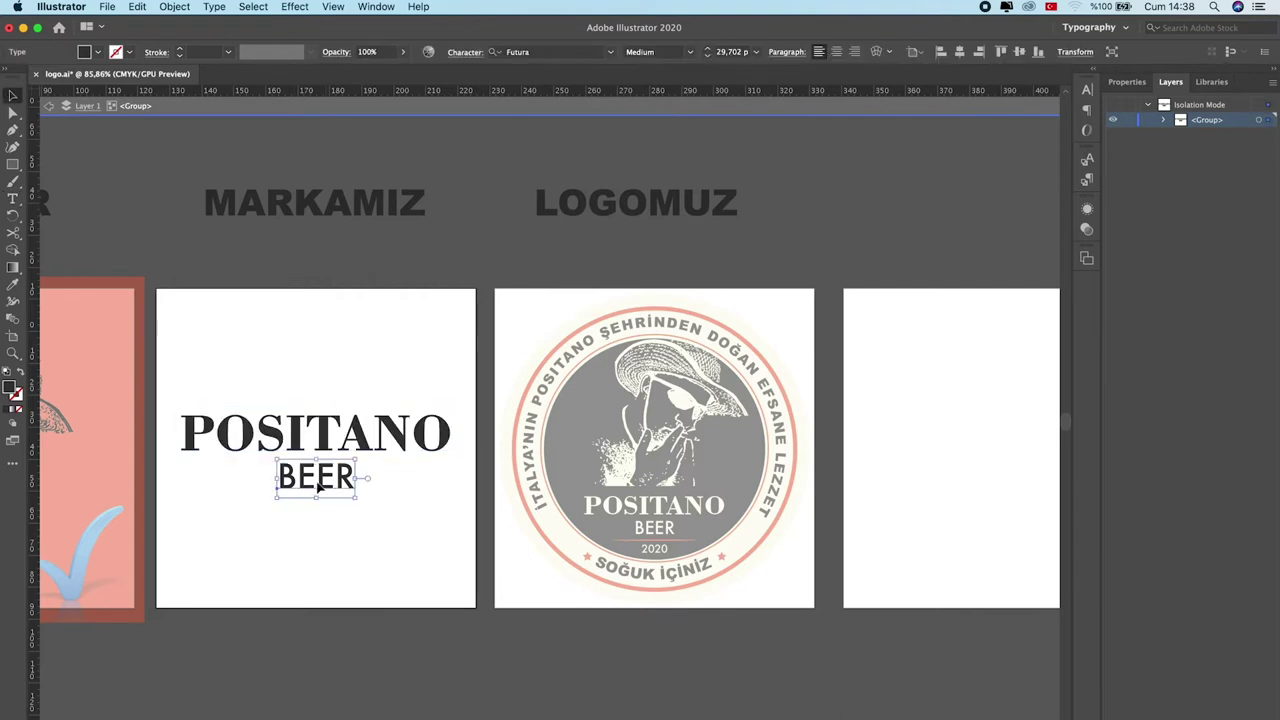
double_click(322, 480)
double_click(322, 480)
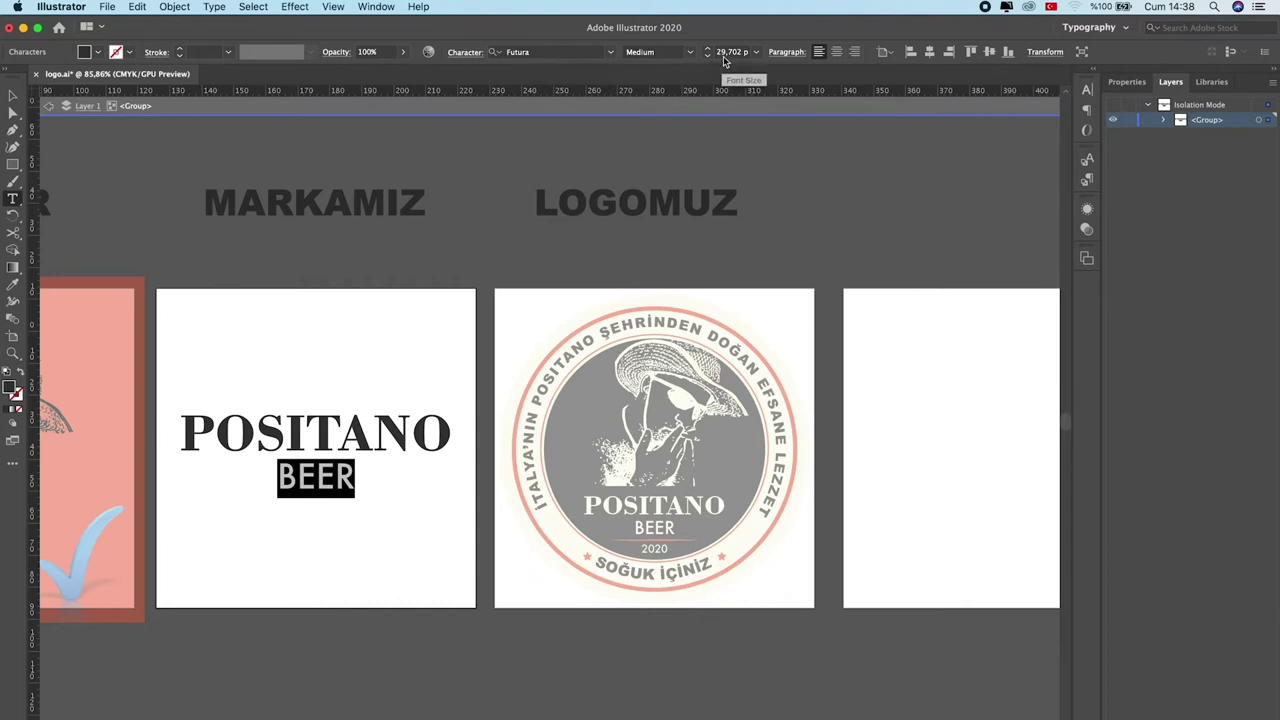
left_click(13, 95)
double_click(139, 213)
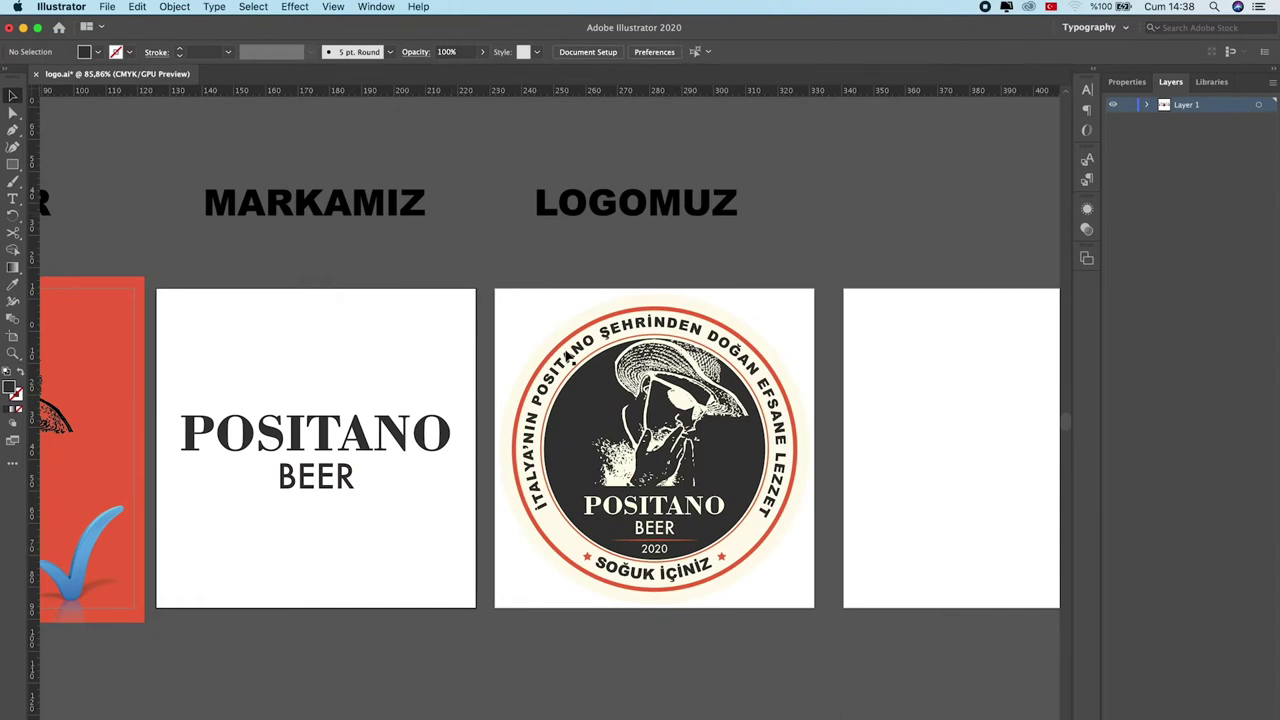
left_click(489, 419, "alt")
left_click_drag(489, 416, 439, 410)
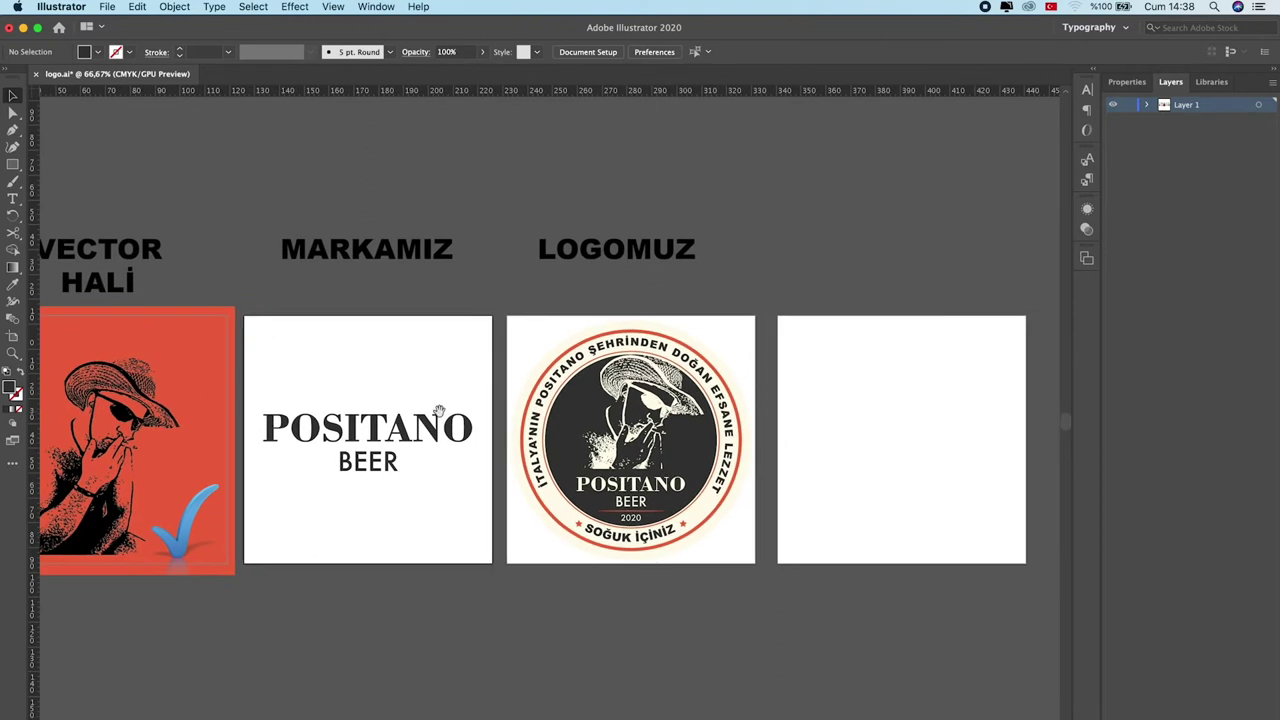
Step: Move the man illustration onto the empty last artboard and deselect it
left_click(125, 420)
mouse_move(125, 420)
left_mouse_down()
mouse_move(563, 473)
mouse_move(923, 405)
mouse_move(727, 417)
left_mouse_up()
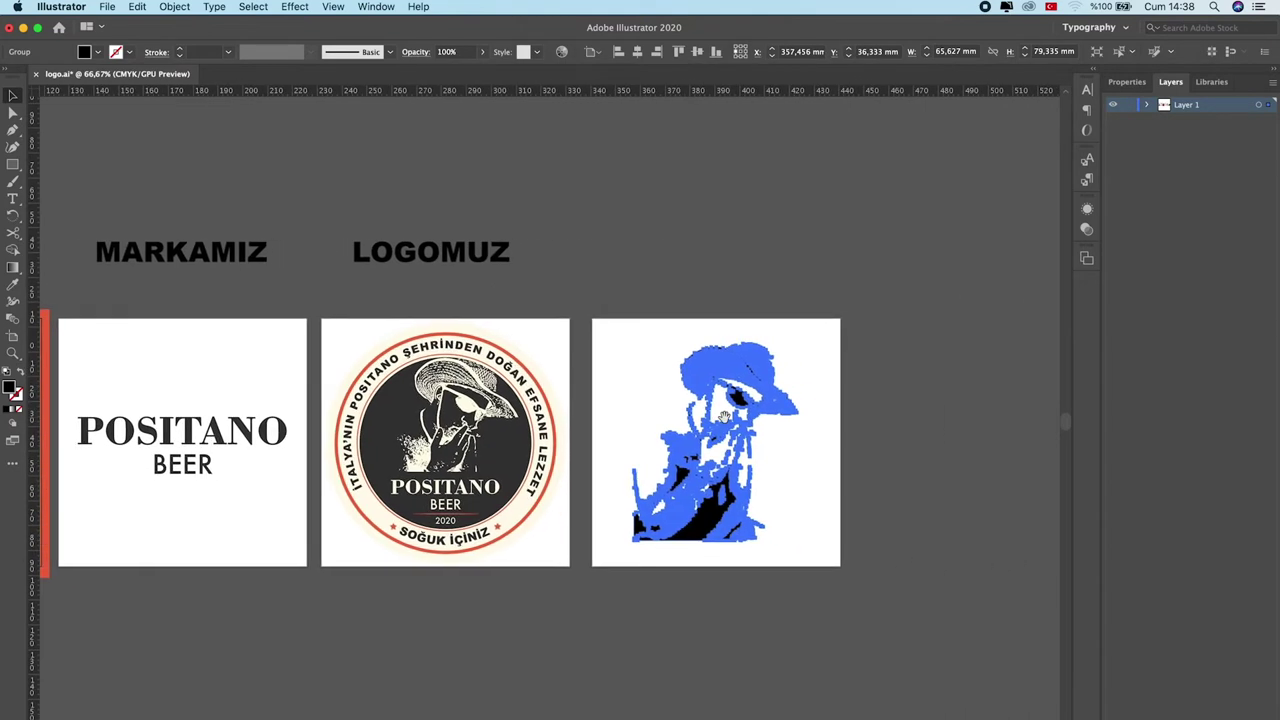
scroll(712, 408, "up", 2)
left_click(898, 468)
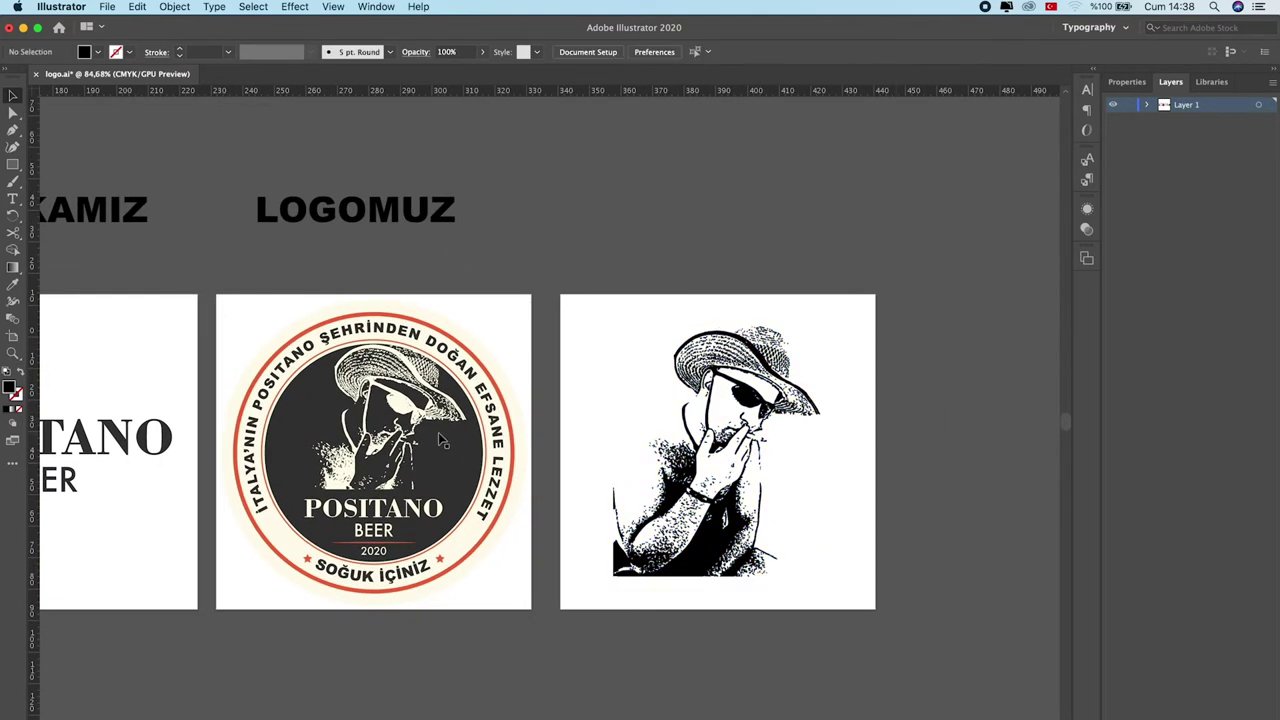
Step: Show the Swatches panel and bring the last artboard toward the centre
left_click(376, 6)
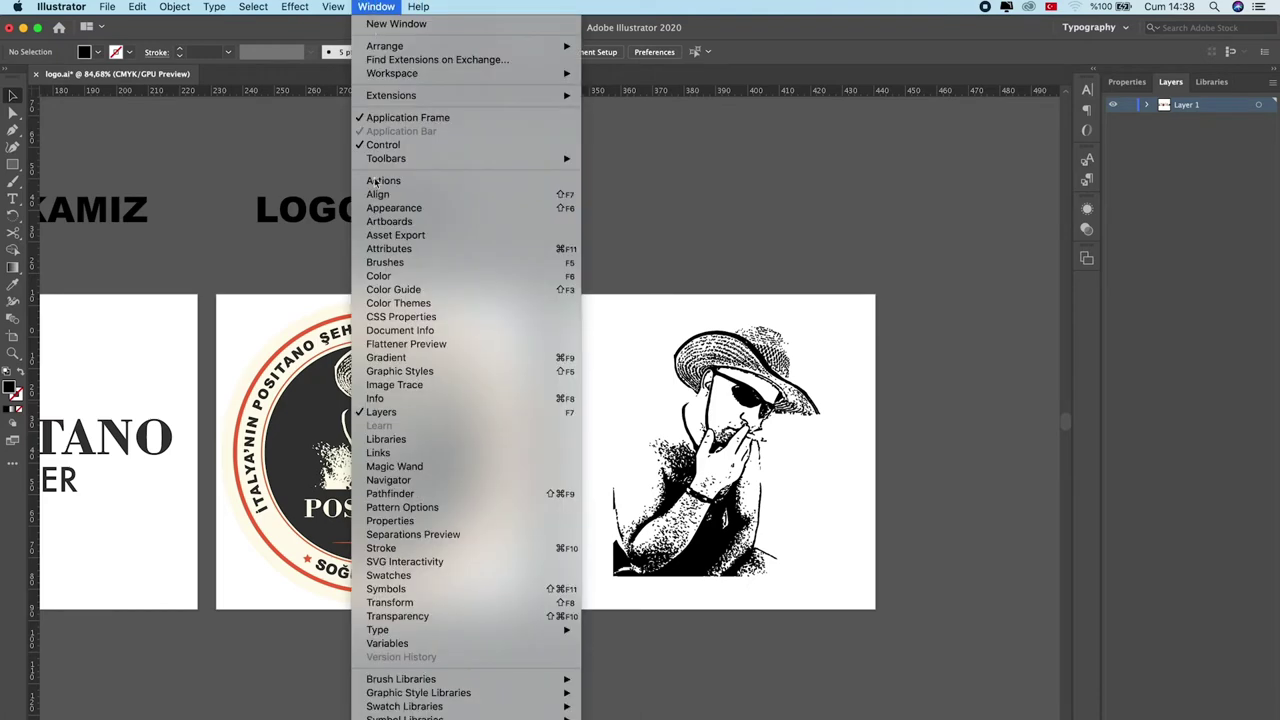
left_click(489, 576)
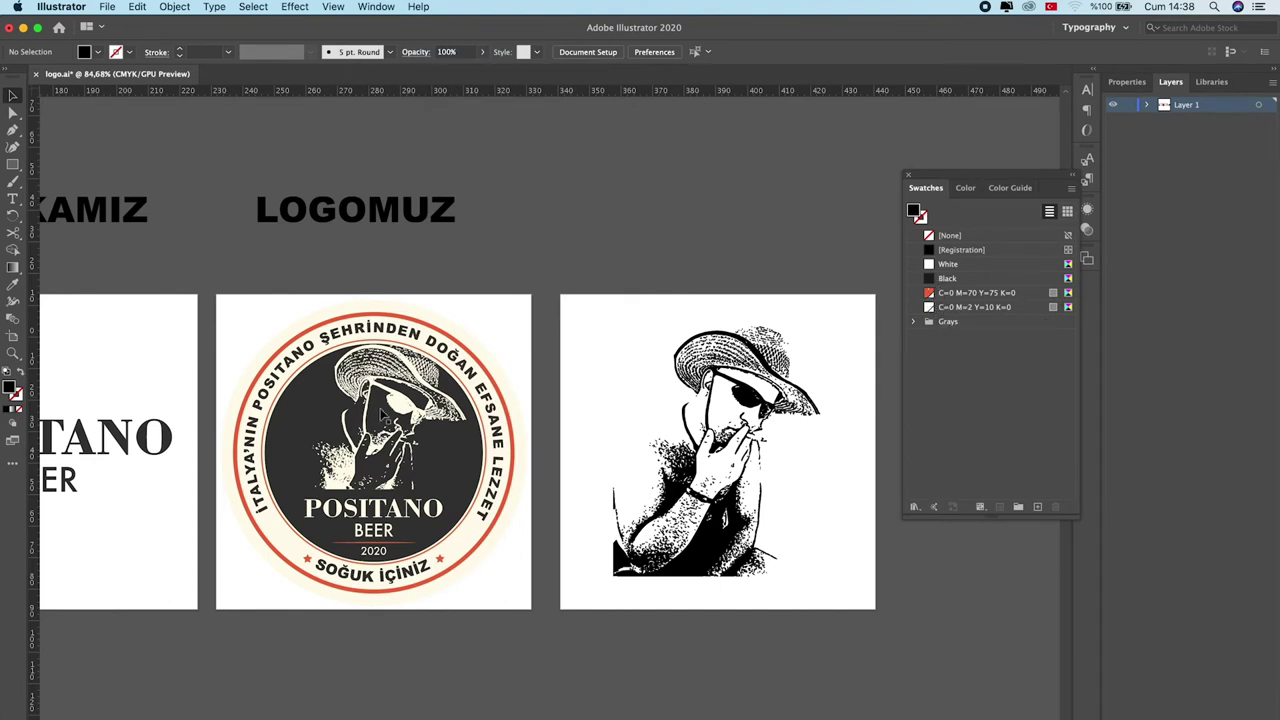
left_click(530, 604)
left_click(575, 458)
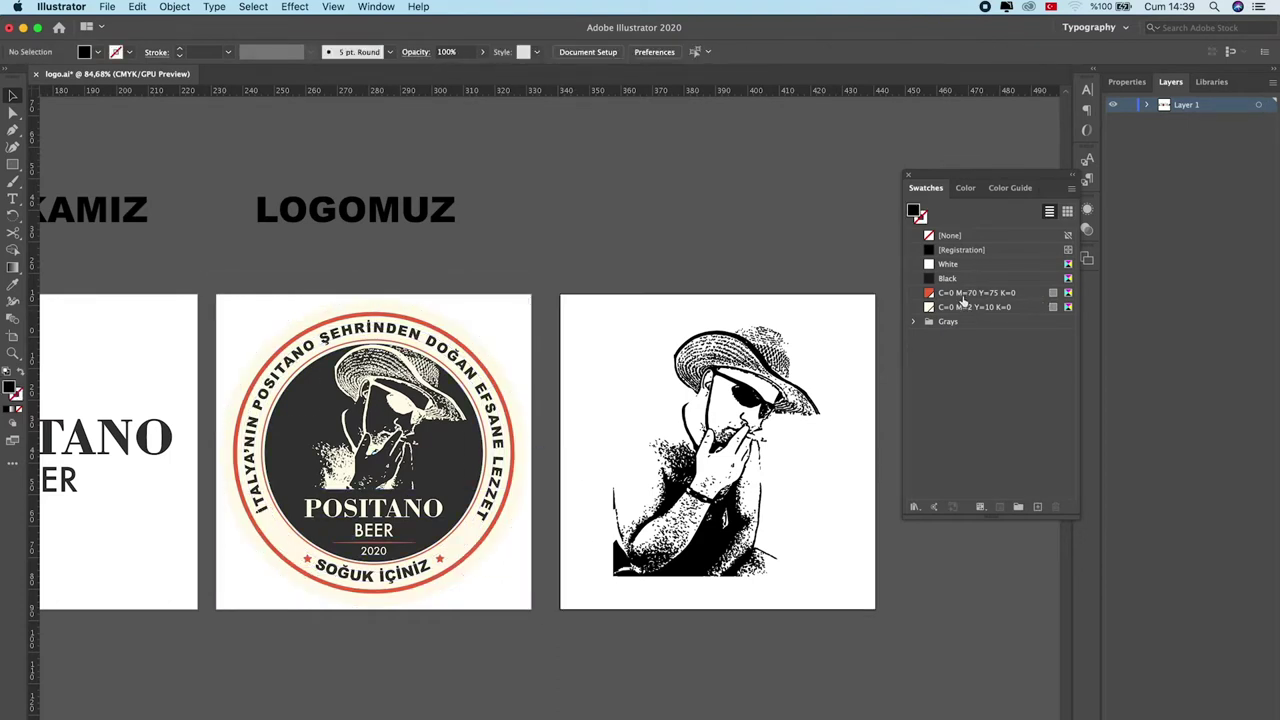
left_click_drag(630, 344, 519, 350)
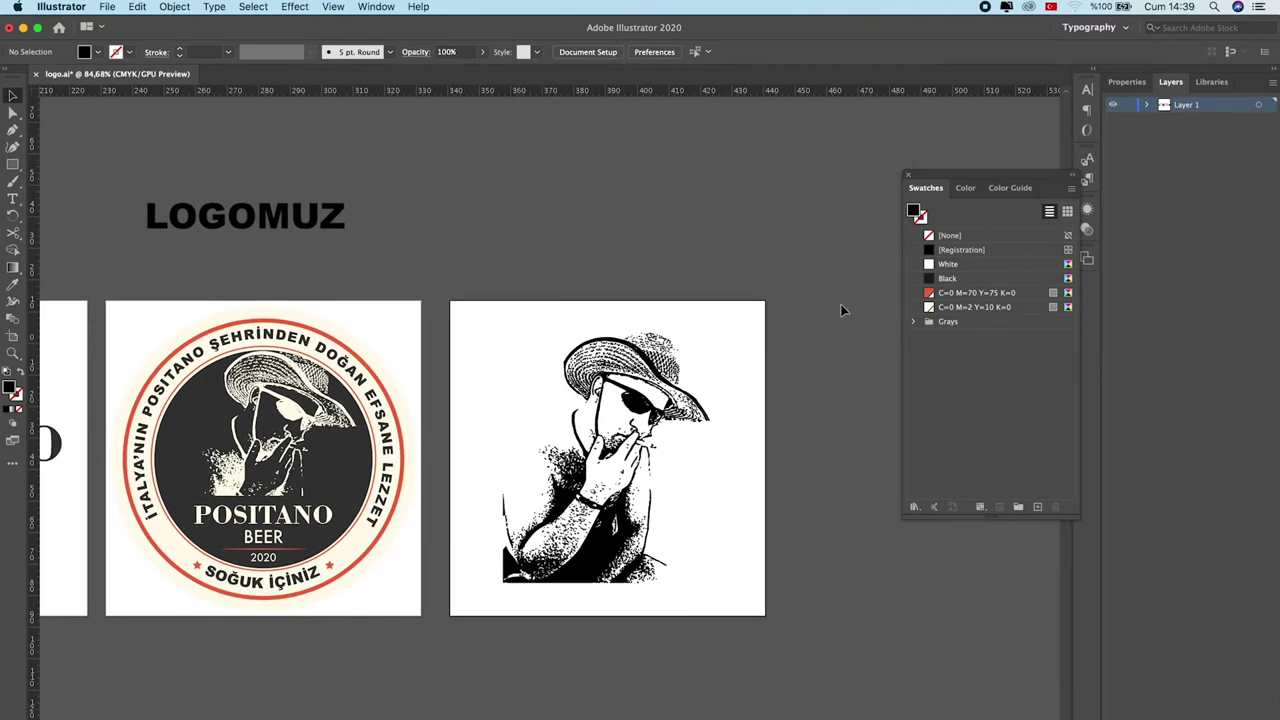
left_click(1072, 189)
left_click(1126, 194)
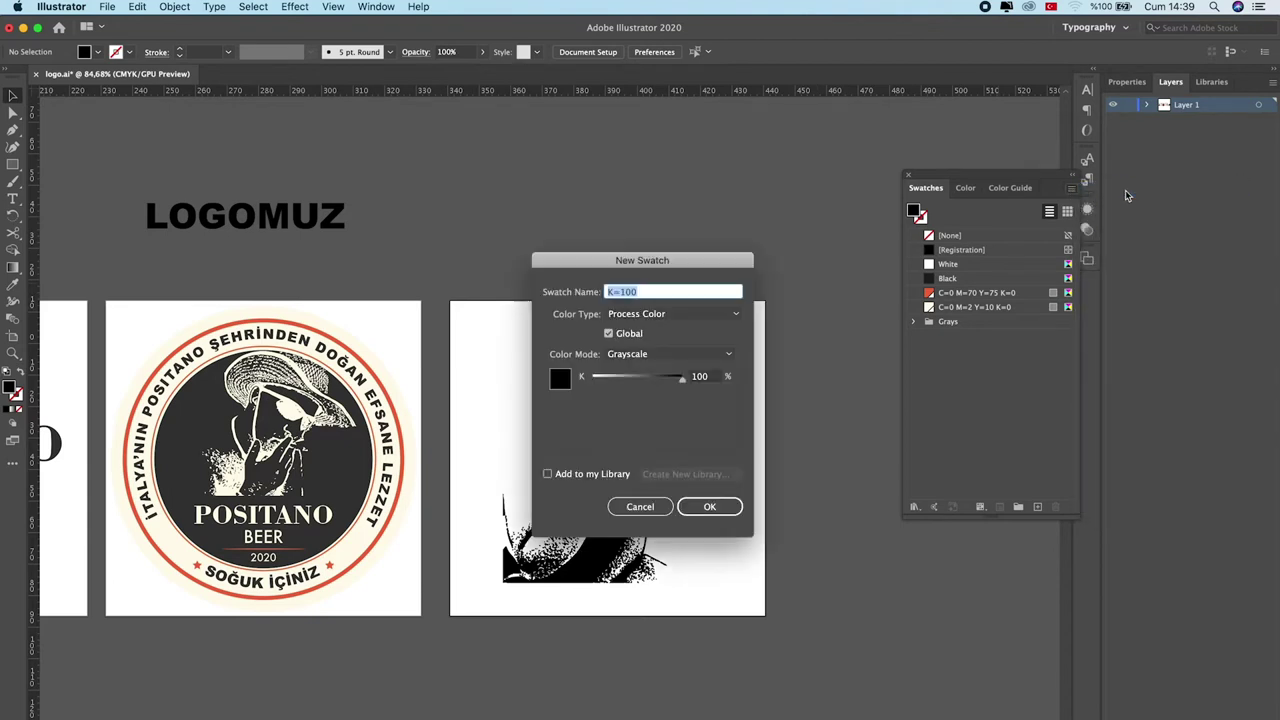
left_click(645, 315)
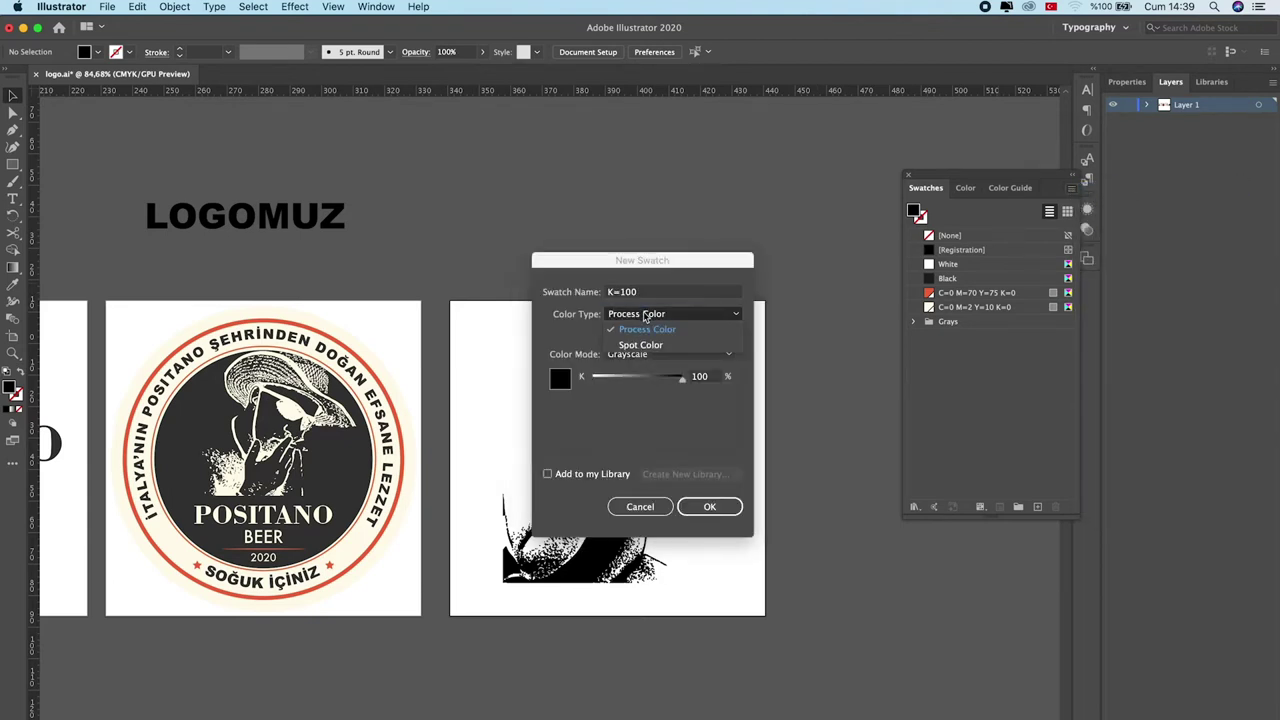
left_click(641, 345)
left_click(645, 315)
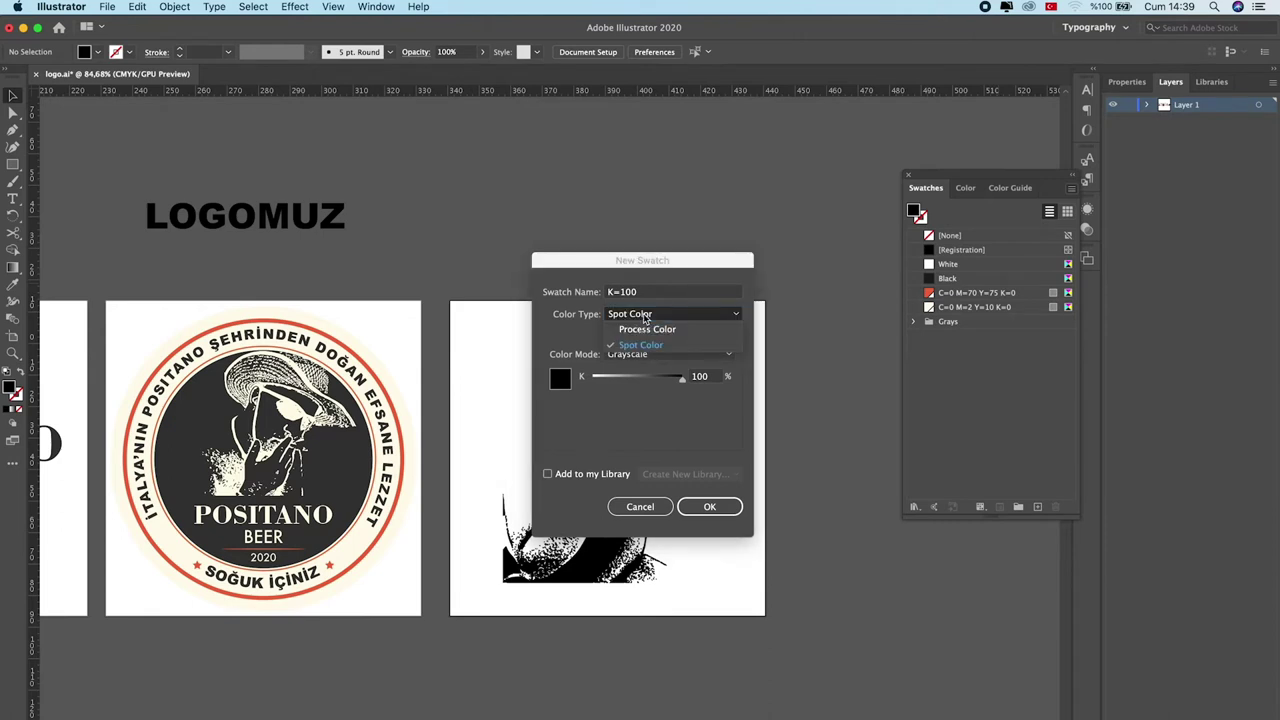
left_click(647, 329)
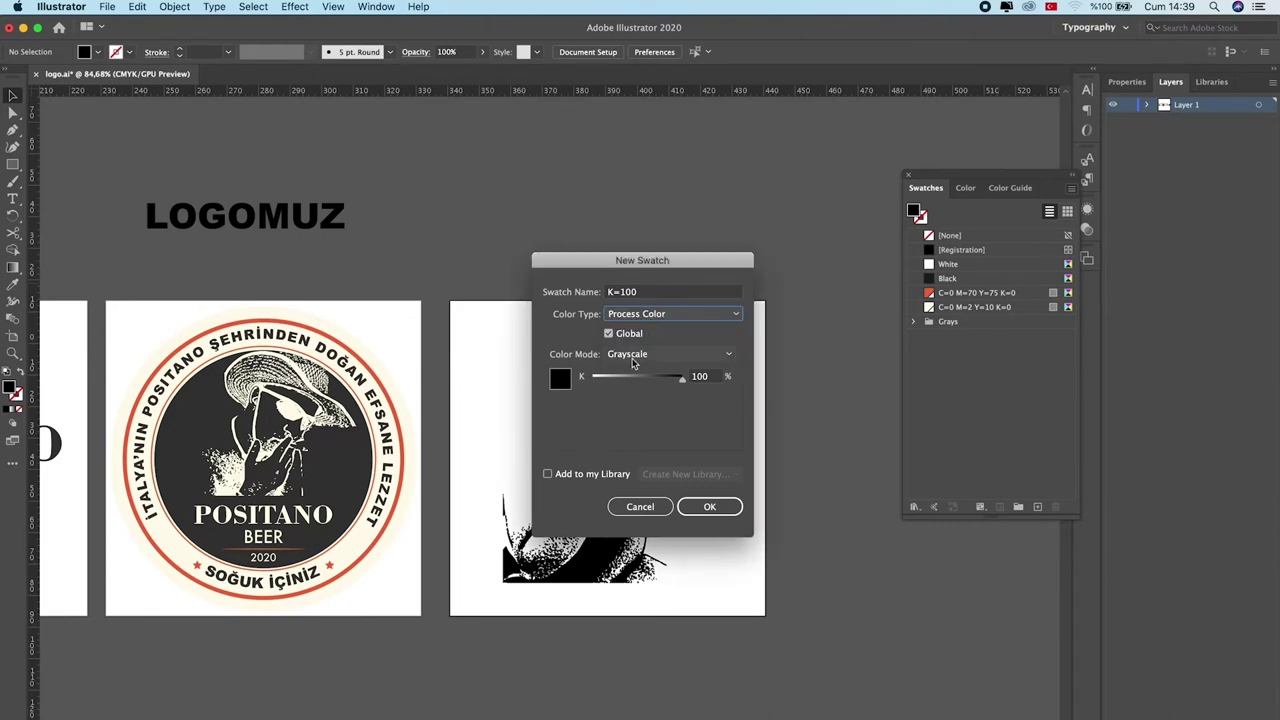
left_click(635, 356)
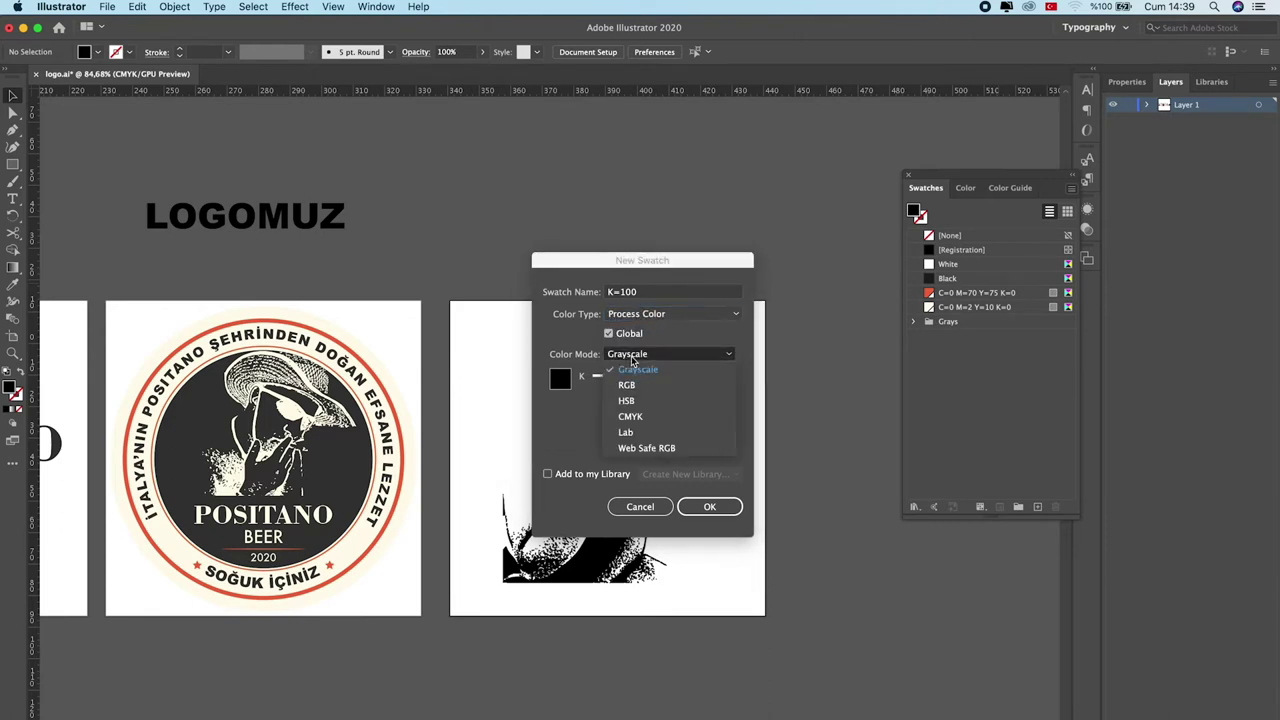
left_click(657, 424)
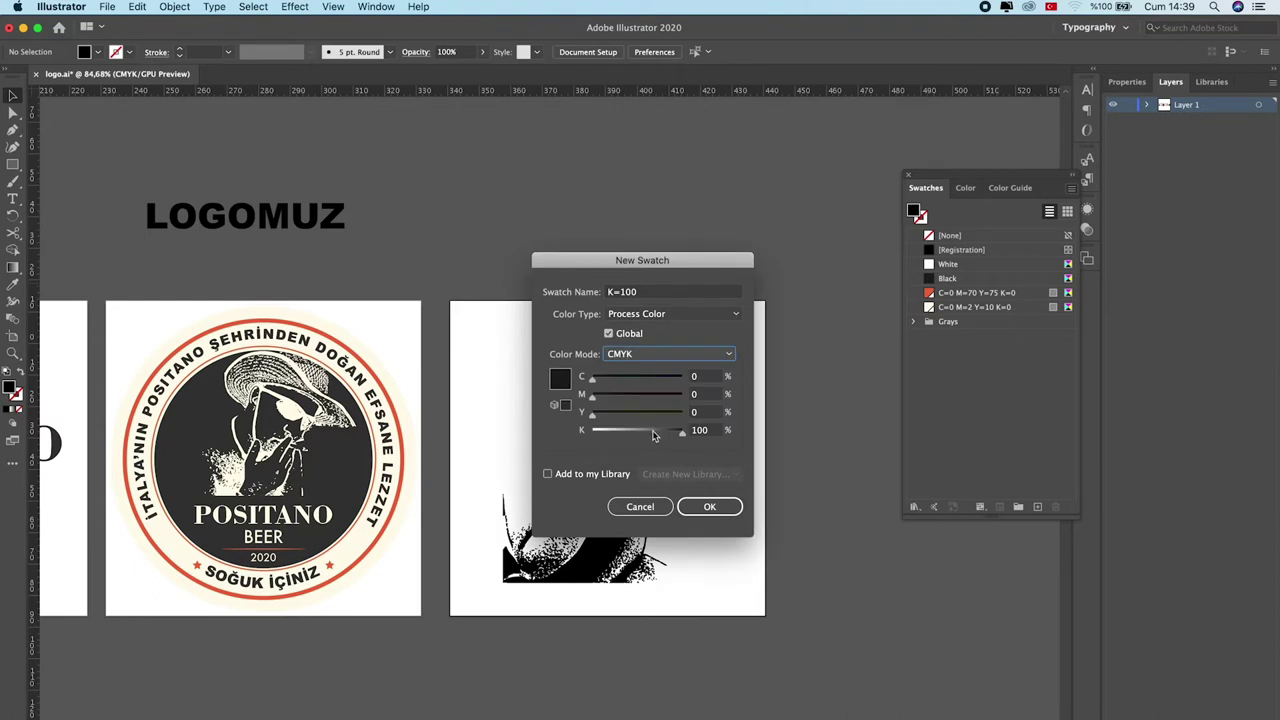
mouse_move(678, 436)
left_mouse_down()
mouse_move(572, 437)
mouse_move(621, 431)
mouse_move(603, 418)
mouse_move(682, 395)
left_mouse_up()
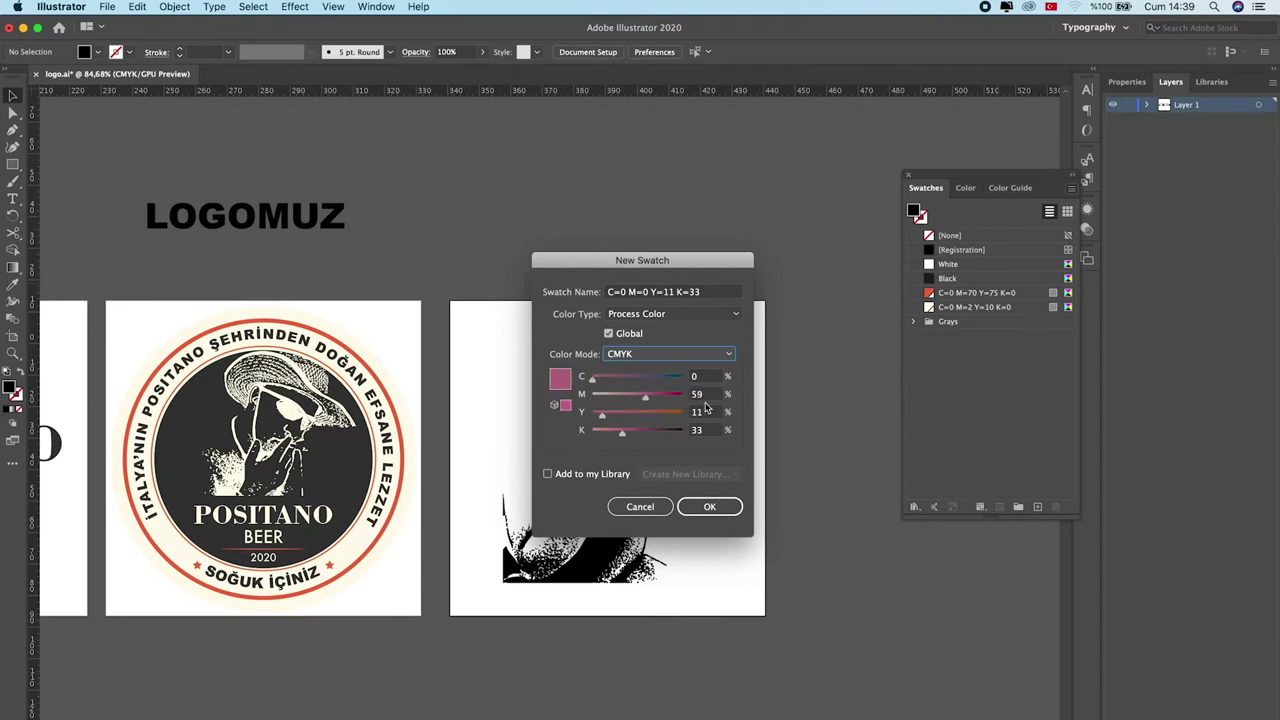
mouse_move(592, 377)
left_mouse_down()
mouse_move(682, 377)
mouse_move(614, 418)
left_mouse_up()
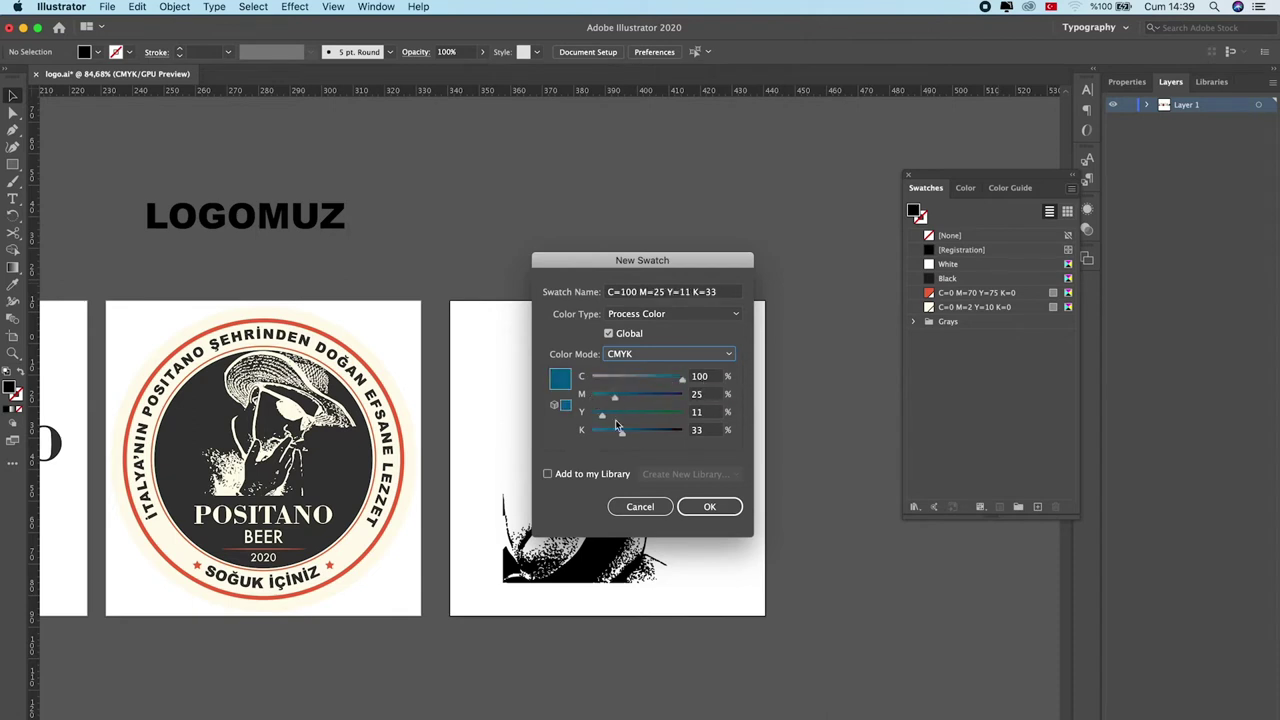
left_click(646, 505)
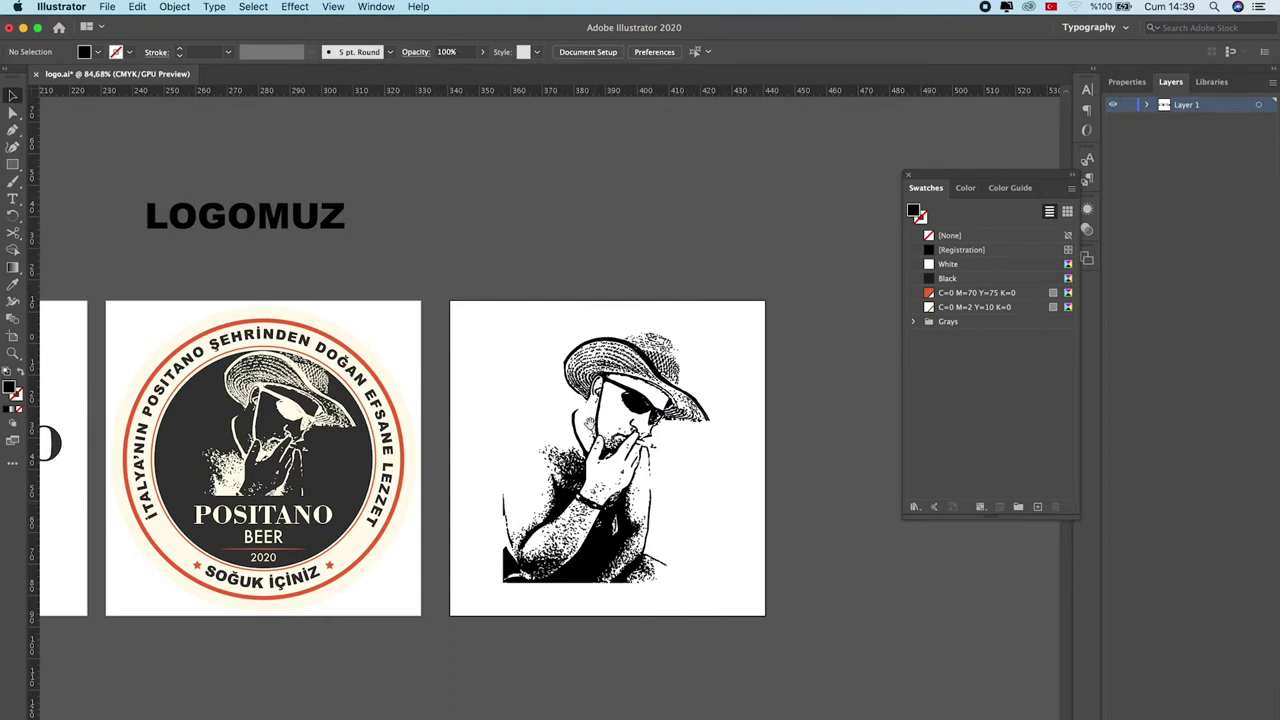
left_click(13, 113)
Step: Fill all the man drawing's paths with the cream C=0 M=2 Y=10 K=0 swatch
left_click(648, 415)
left_click_drag(457, 280, 553, 427)
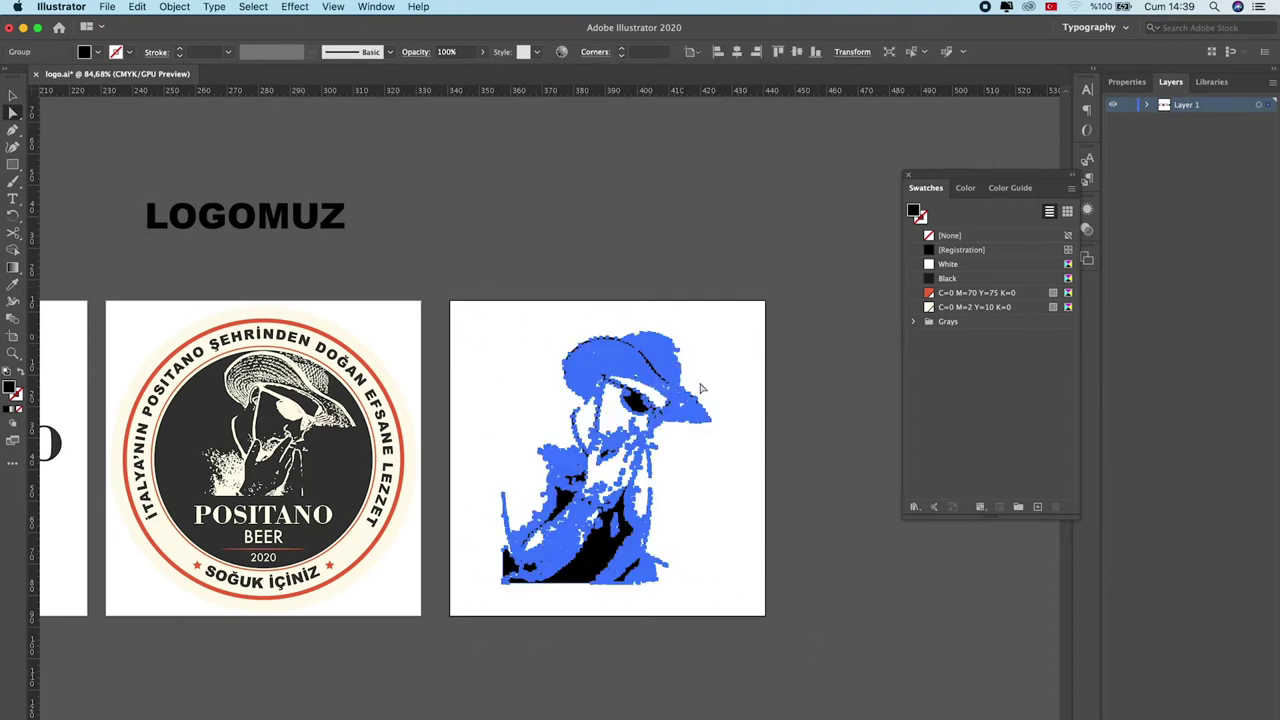
left_click(440, 300)
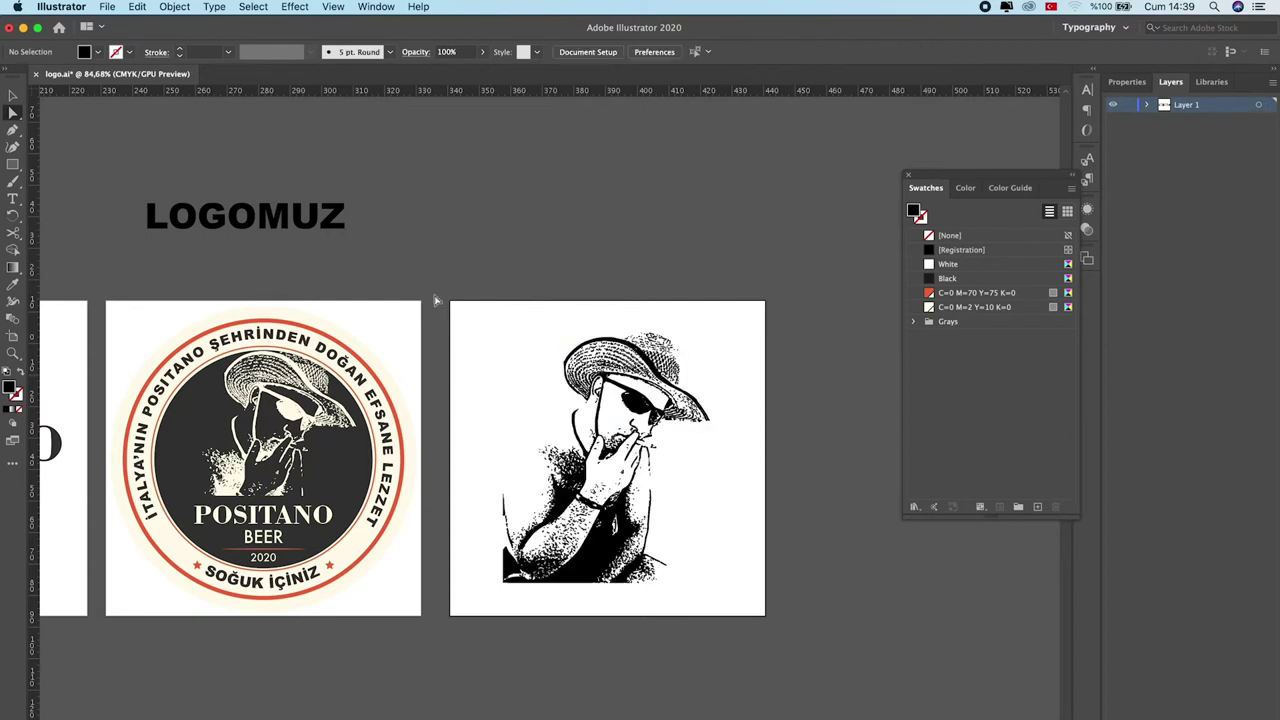
key("ctrl+z")
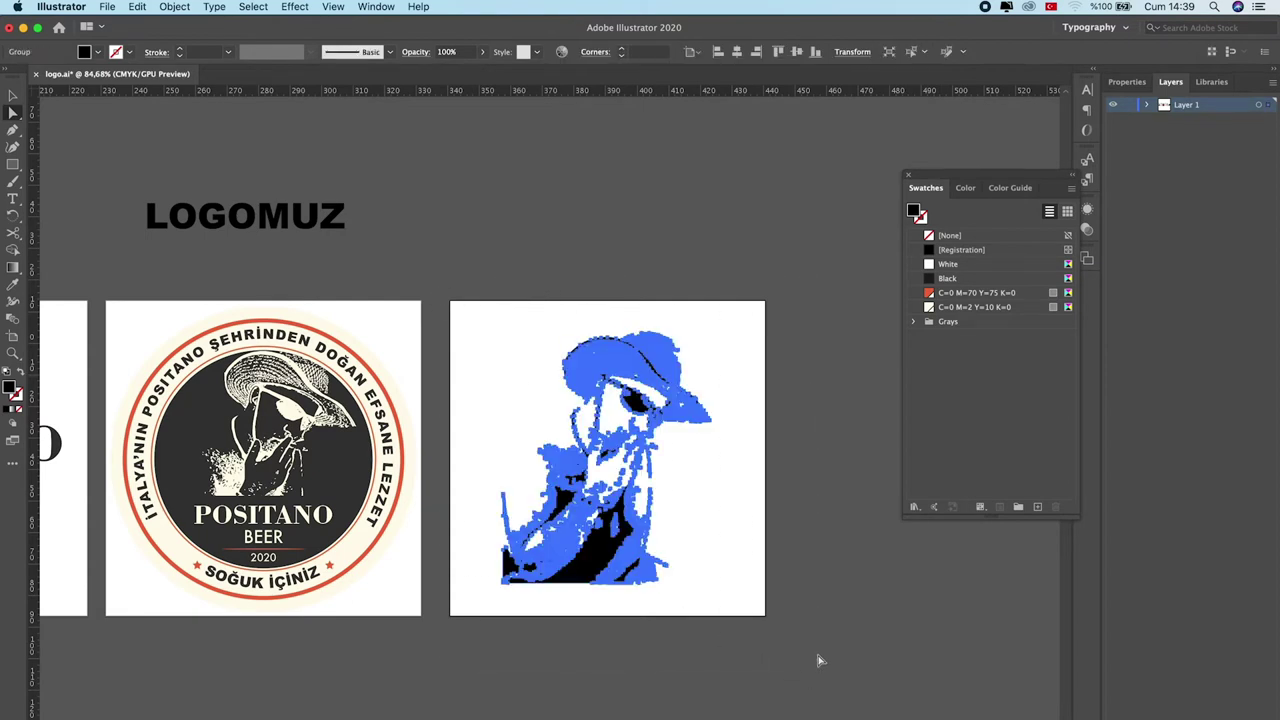
left_click(960, 307)
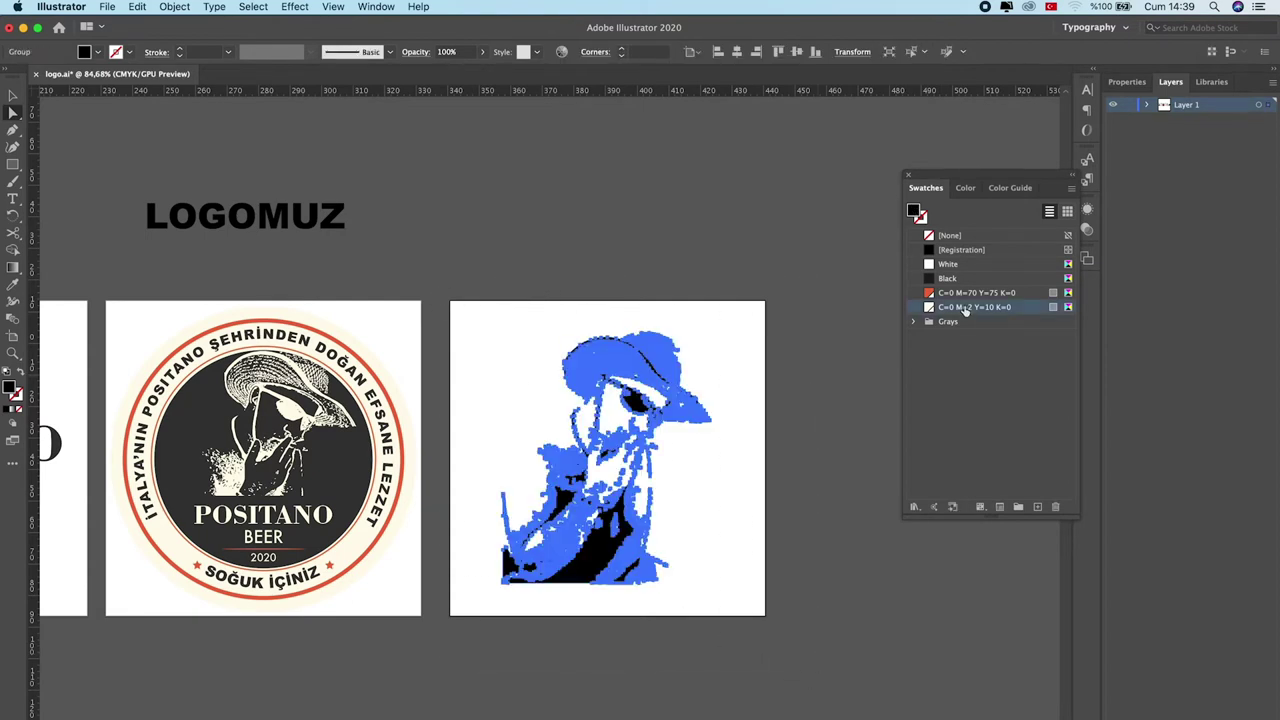
left_click(788, 361)
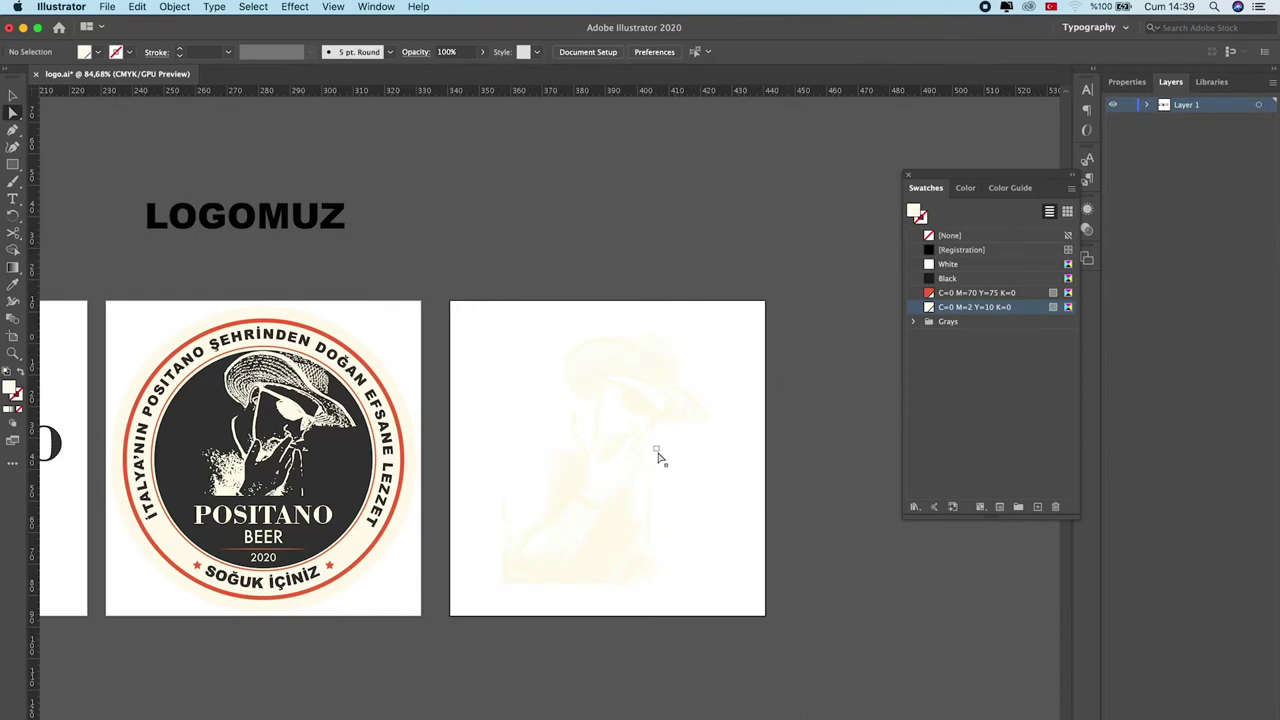
Step: Duplicate the portrait artboard and its cream drawing onto a new artboard to the right
mouse_move(628, 443)
left_mouse_down()
mouse_move(778, 496)
mouse_move(663, 482)
left_mouse_up()
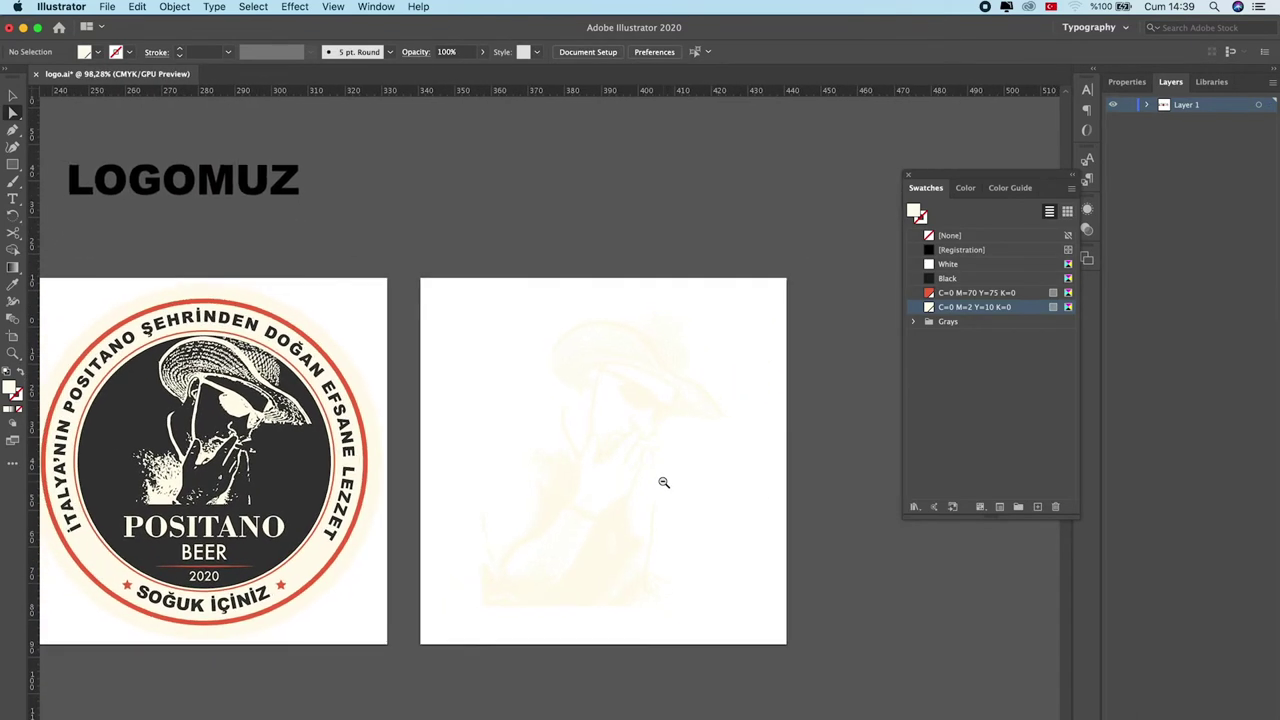
left_click_drag(620, 445, 500, 451)
left_click(12, 334)
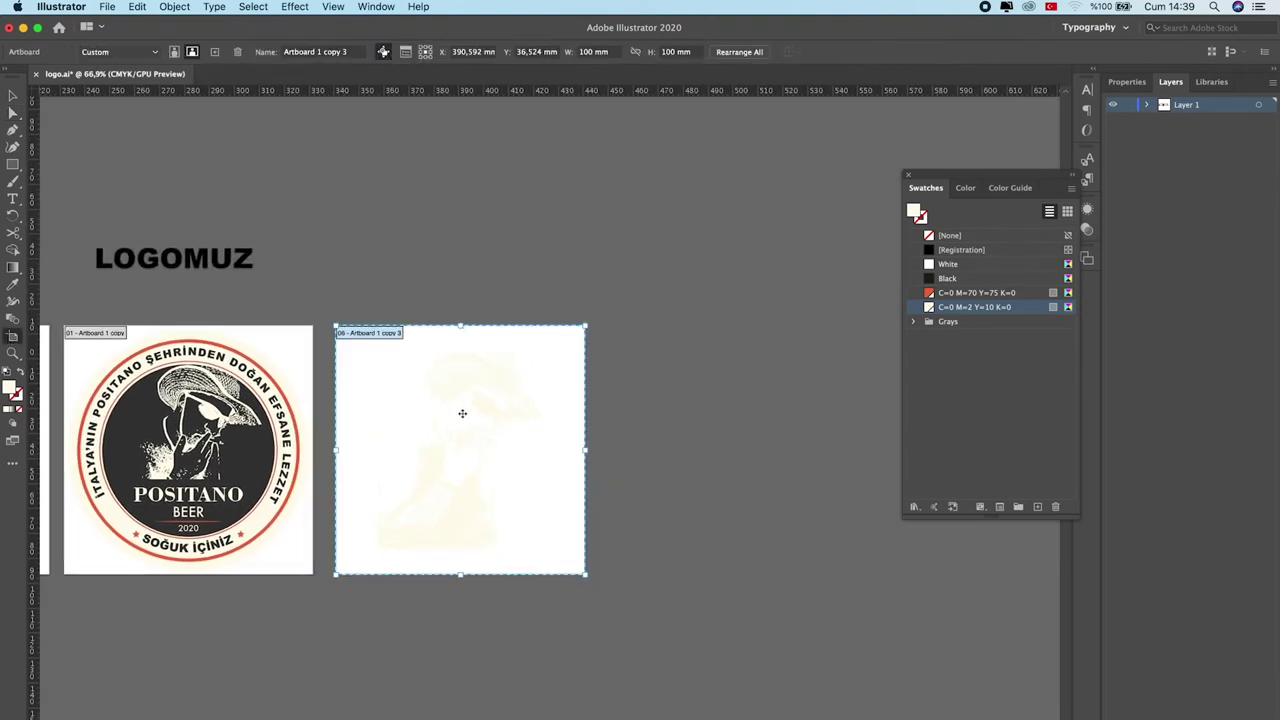
left_click_drag(440, 416, 712, 455)
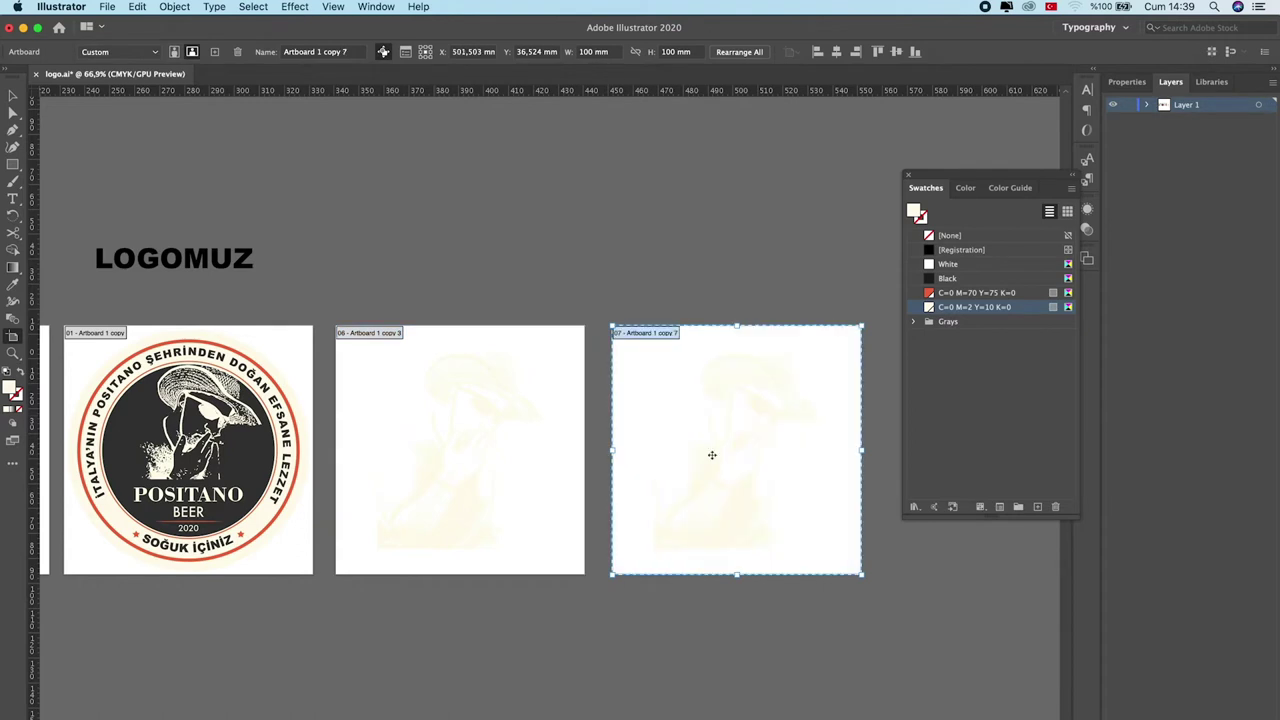
key("Escape")
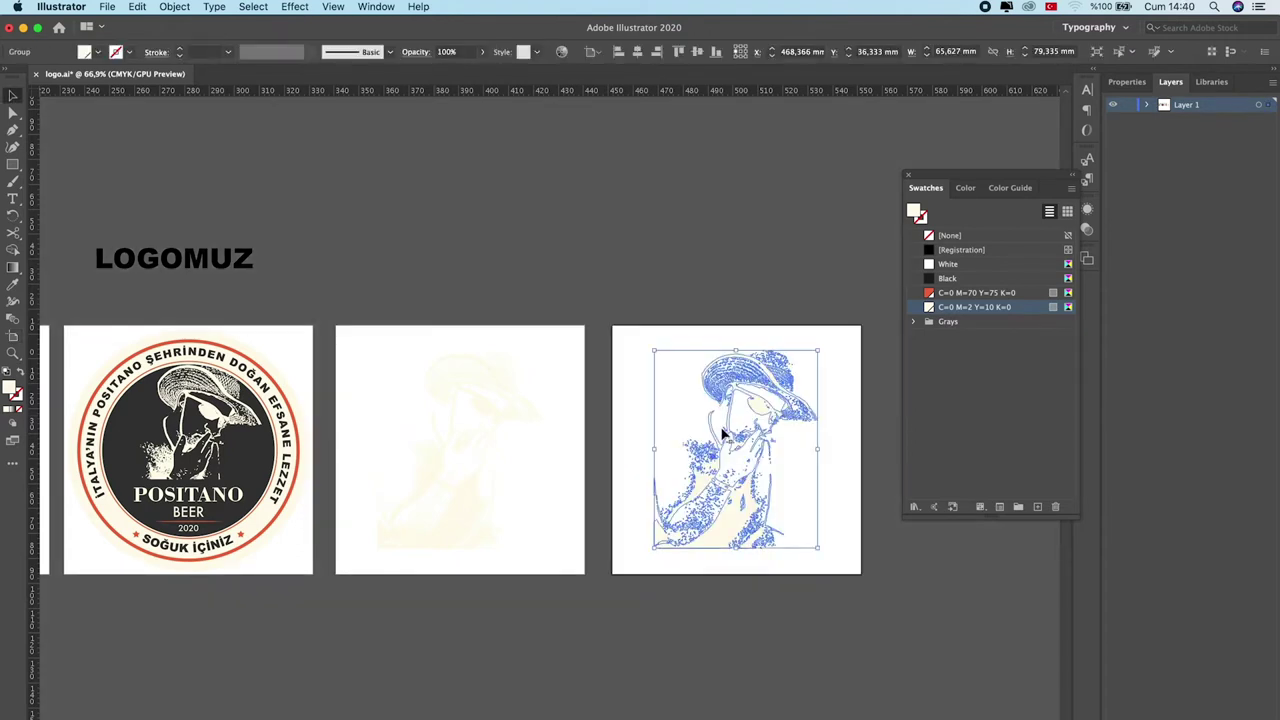
Step: Draw a circle on the third artboard with the Ellipse tool
scroll(724, 432, "right", 2)
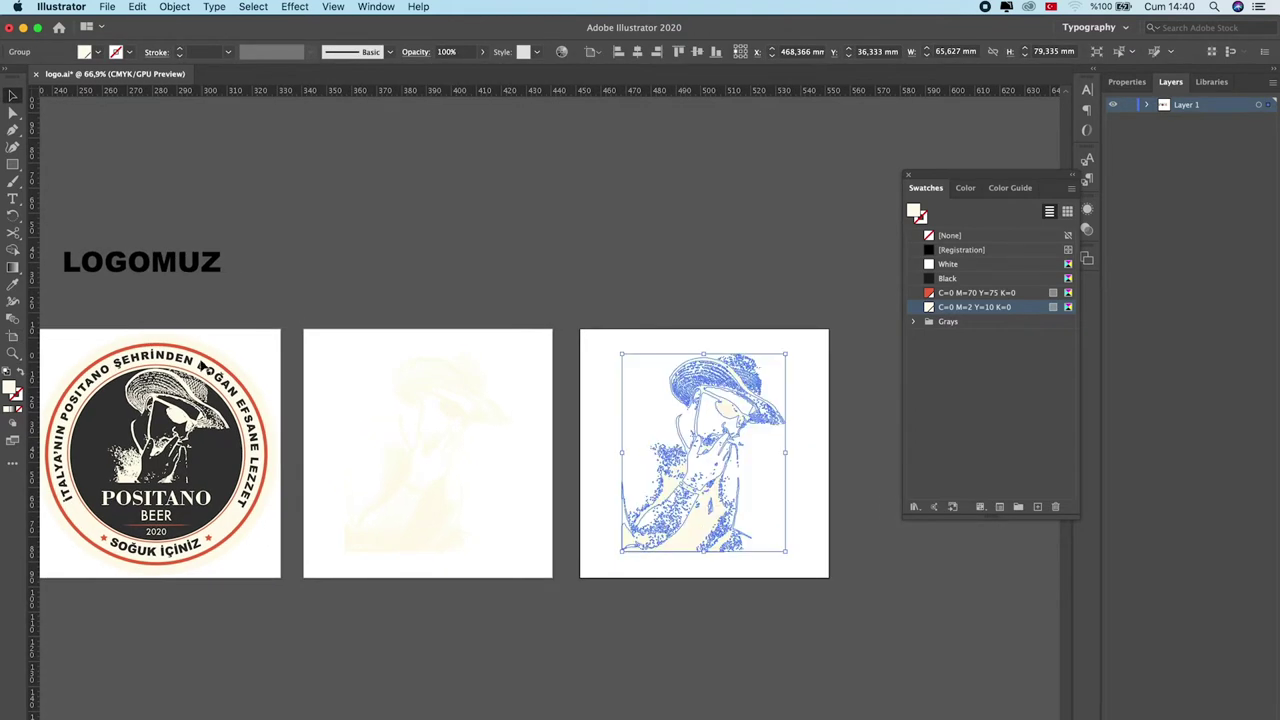
key("super+shift+a")
left_click(12, 164)
left_click(12, 96)
left_click(118, 420)
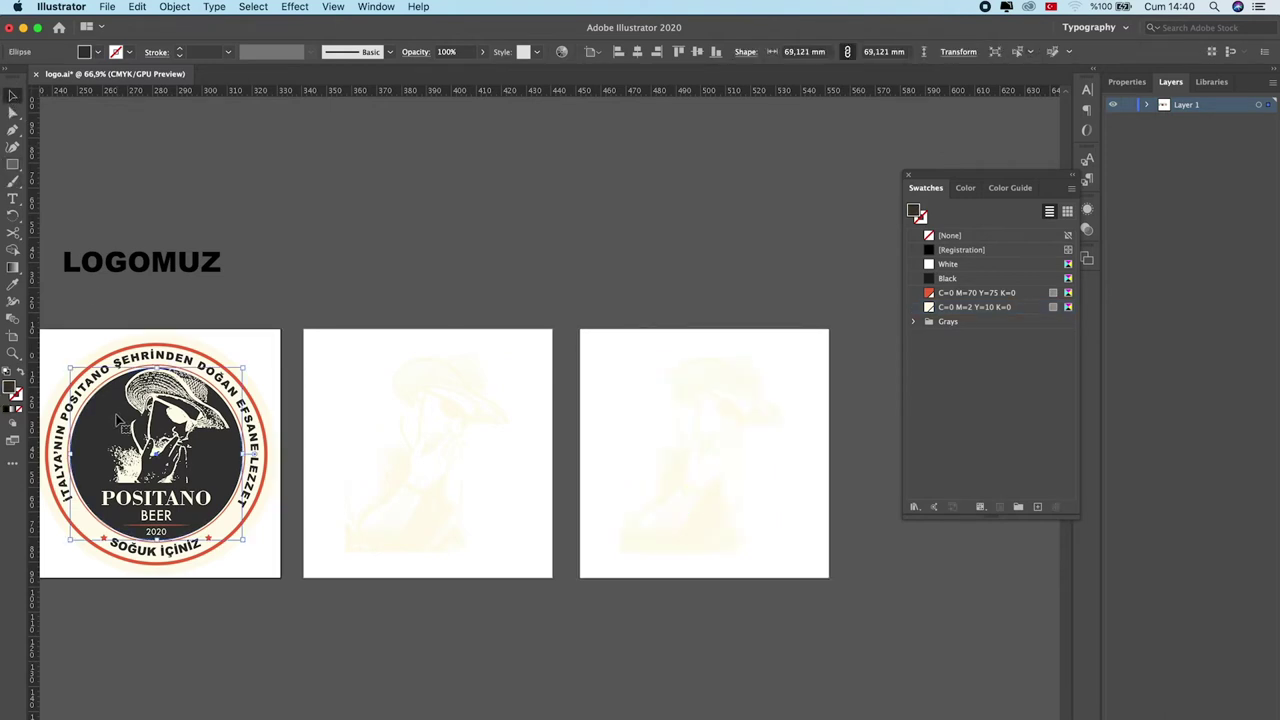
left_click(705, 224)
left_click(12, 164)
left_click(80, 181)
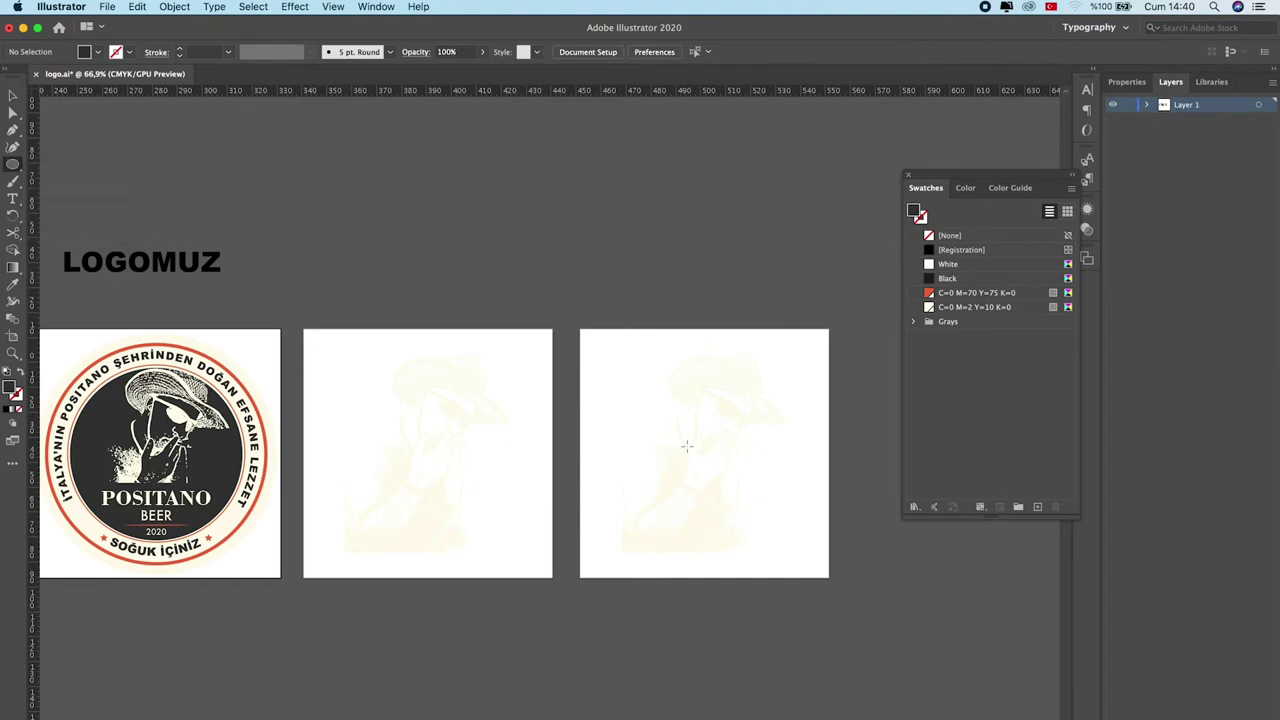
left_click_drag(623, 373, 812, 560)
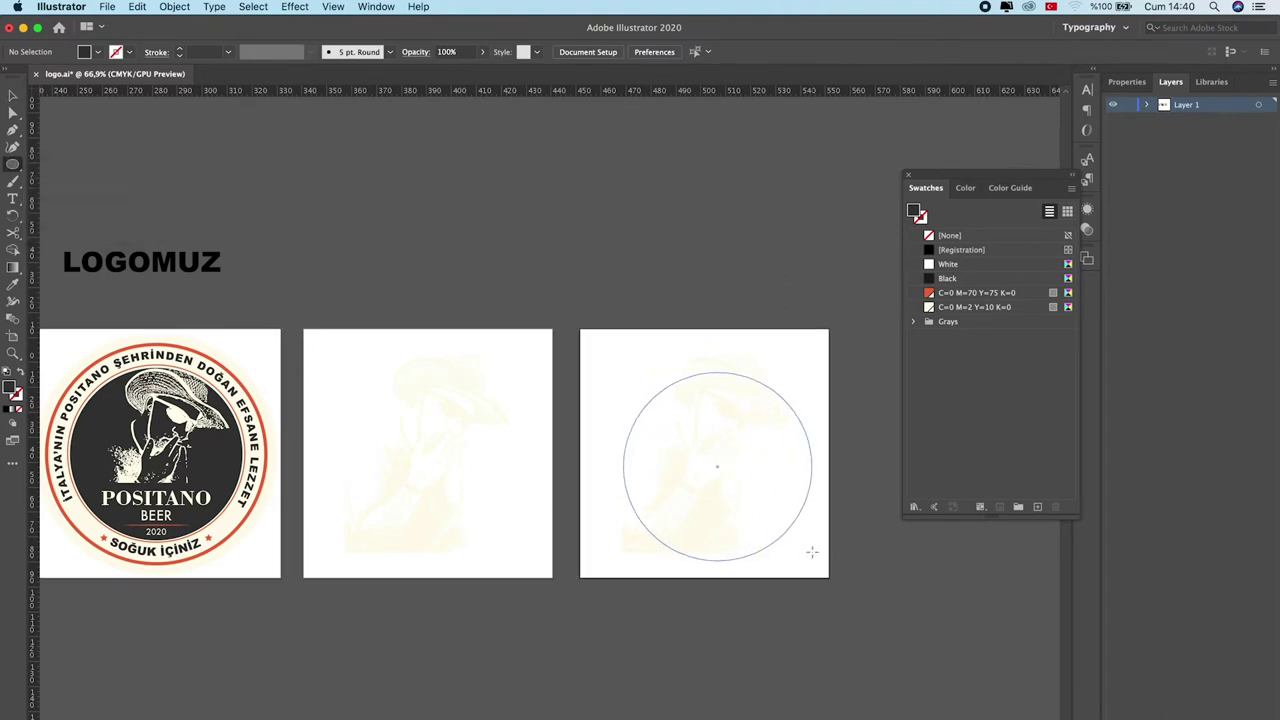
key("v")
Step: Scale the circle to about 69 mm over the first logo's inner circle, then return it to the third artboard
left_click_drag(740, 450, 160, 461)
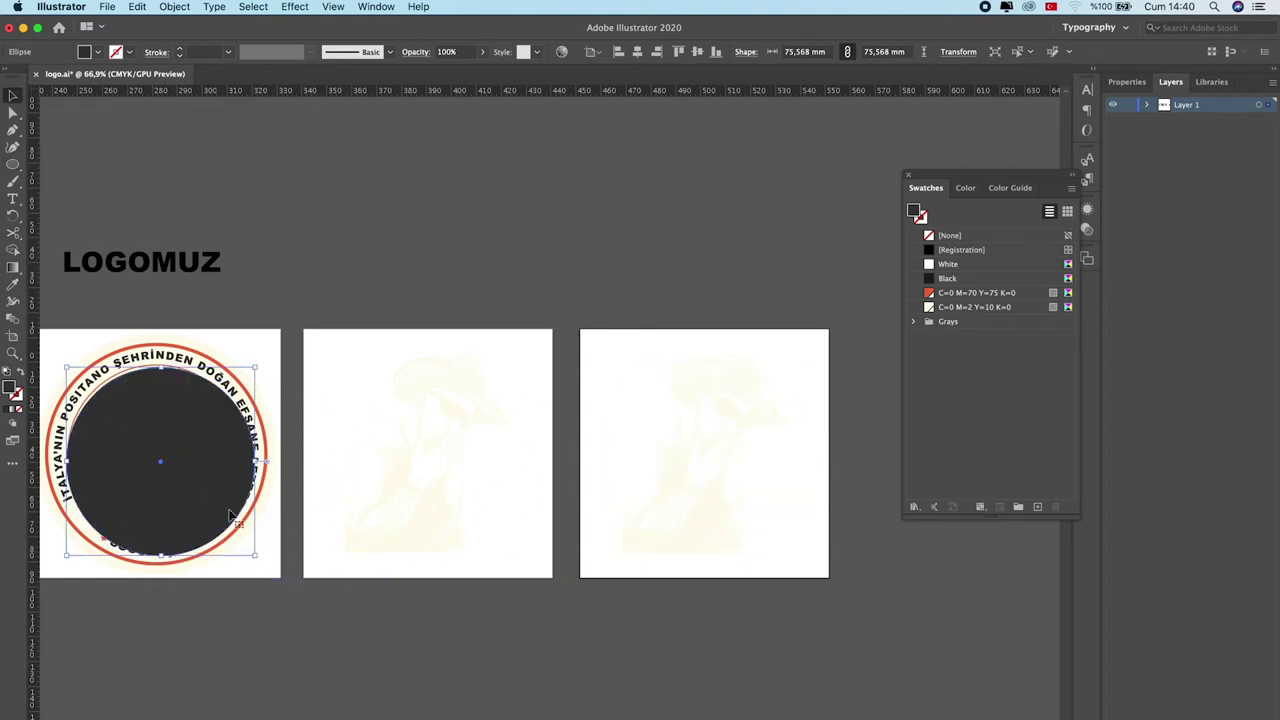
left_click_drag(257, 556, 236, 540)
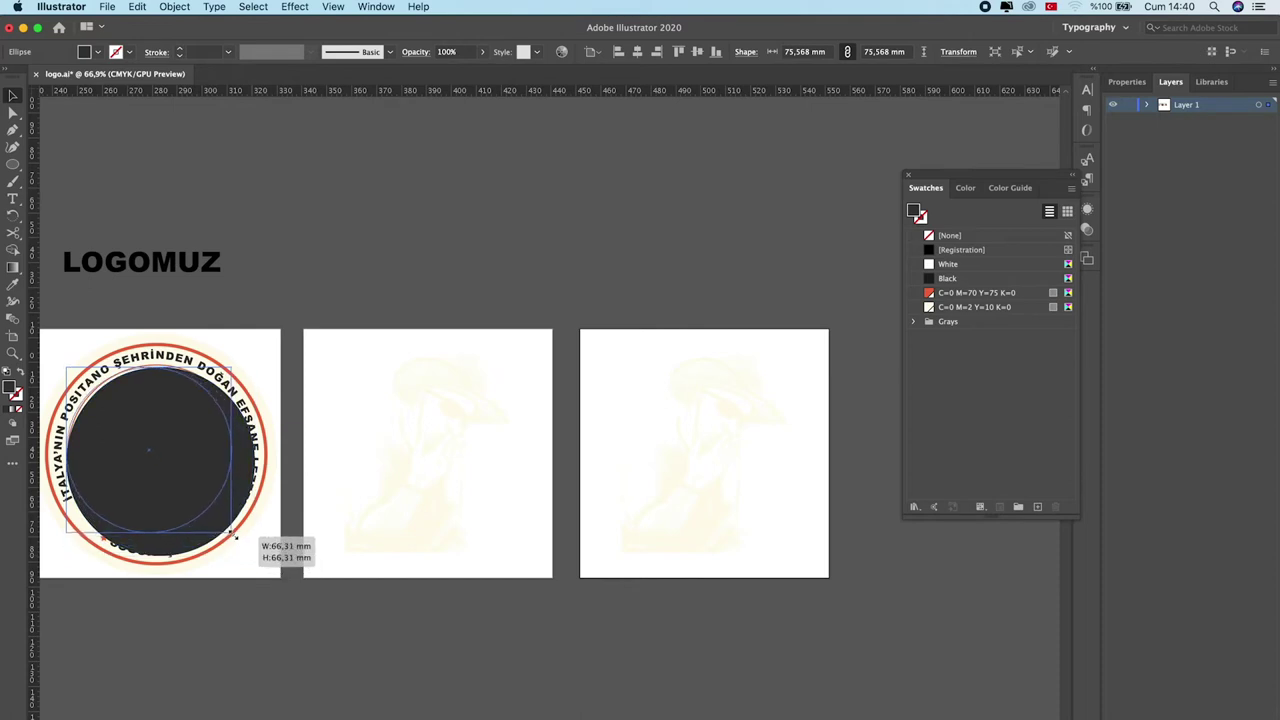
left_click_drag(236, 540, 240, 545)
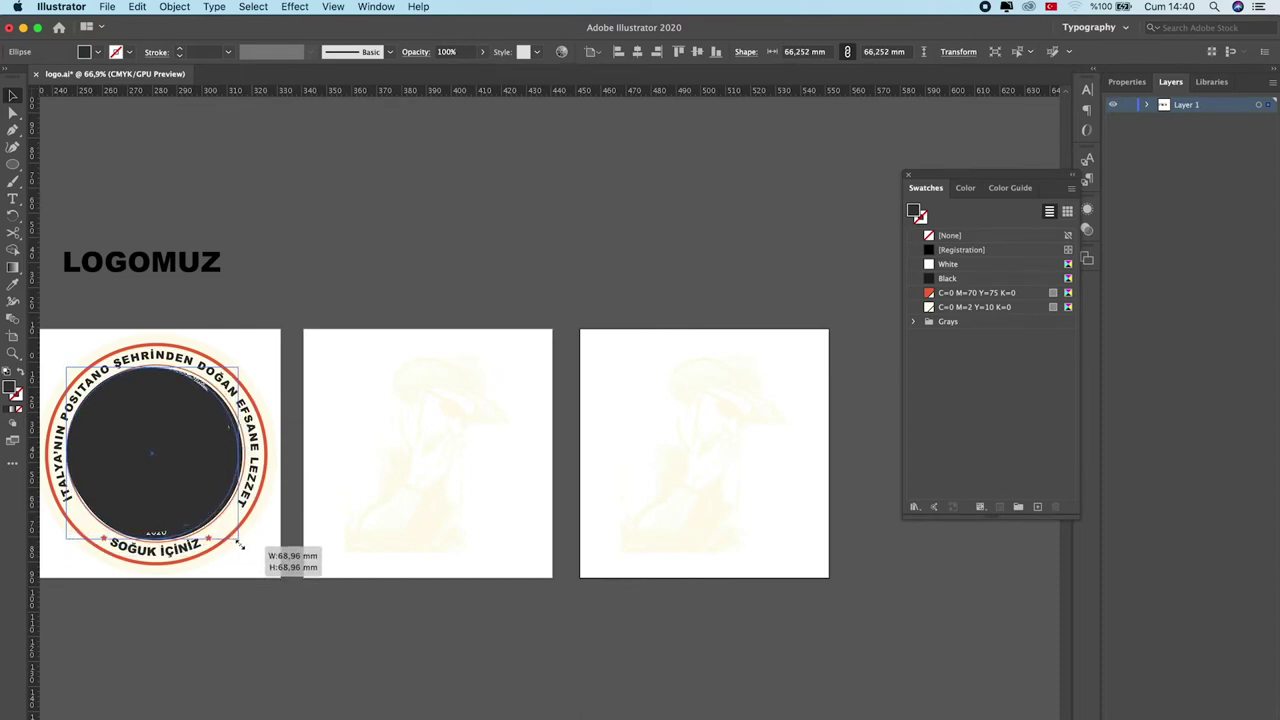
left_click_drag(222, 452, 773, 494)
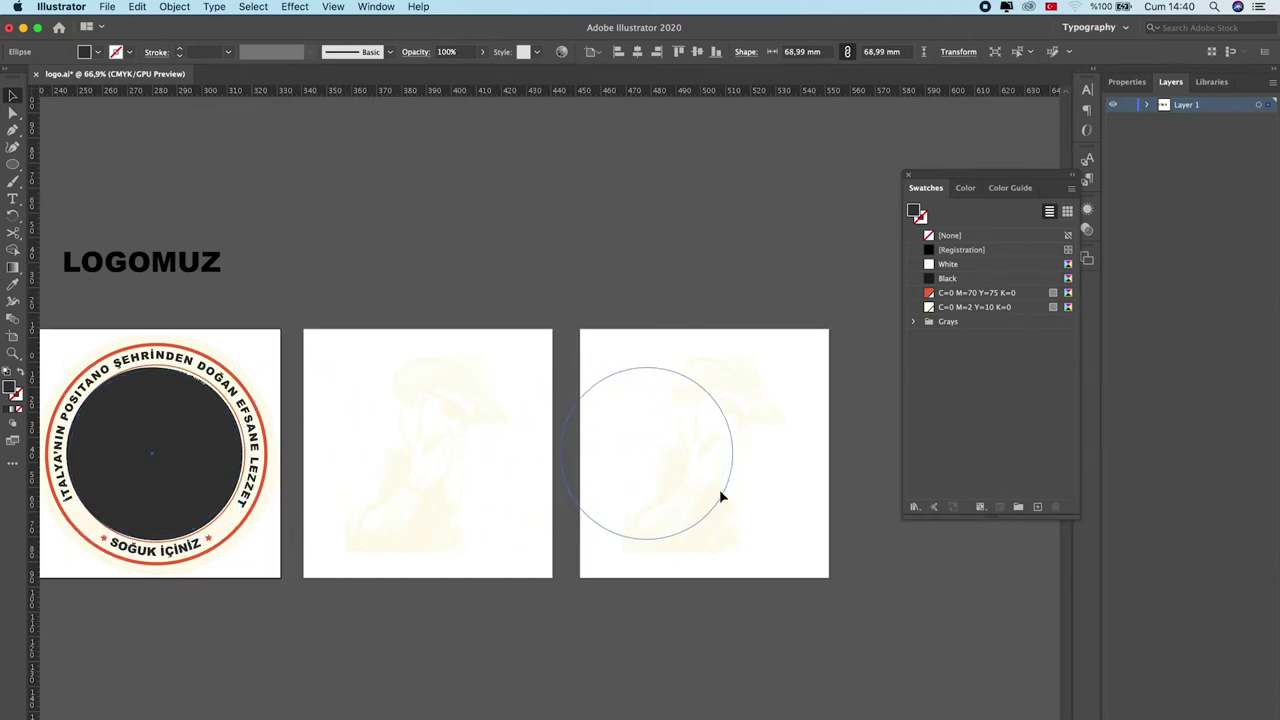
left_click_drag(773, 494, 763, 502)
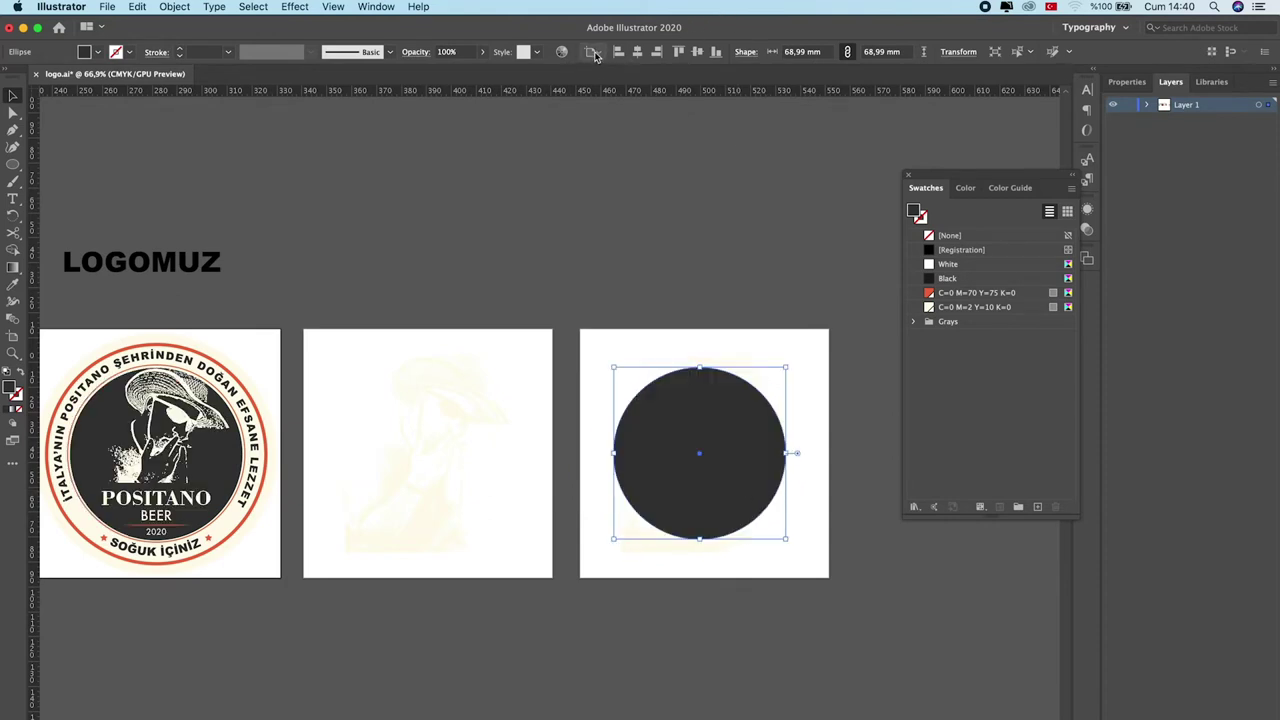
Step: Align the dark circle to the artboard and centre it horizontally on the third artboard
left_click(593, 53)
left_click(643, 101)
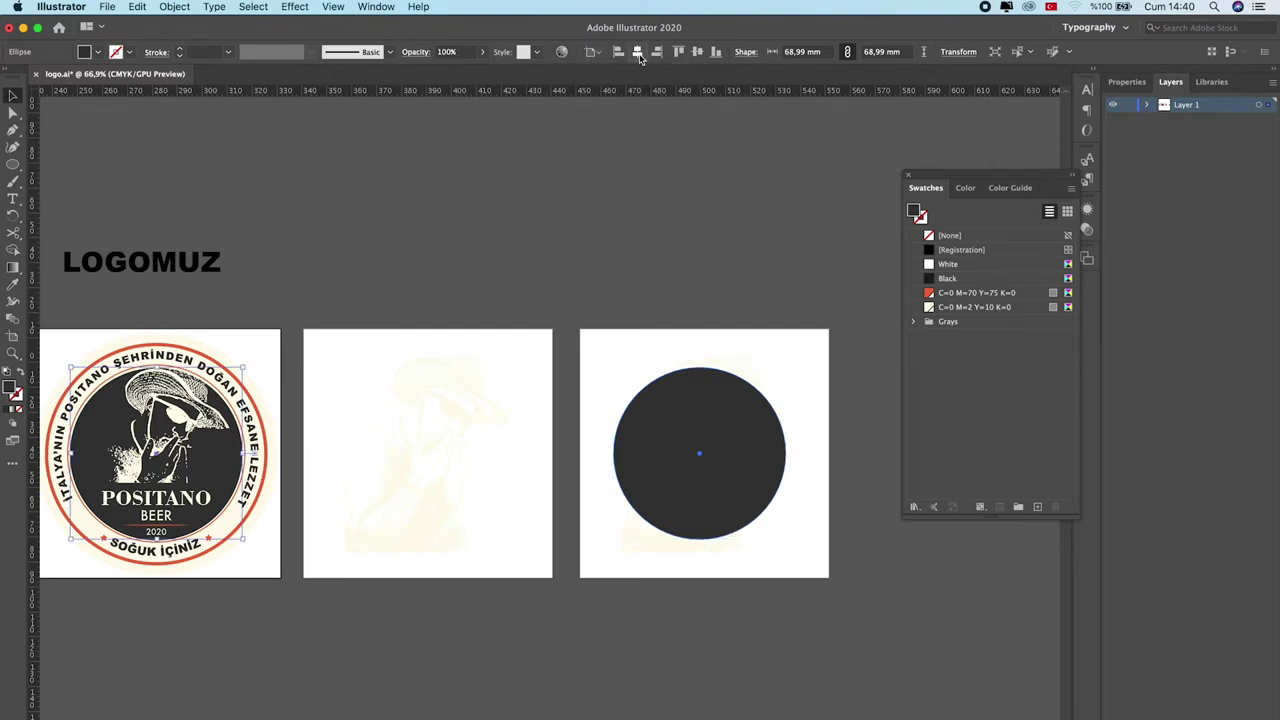
left_click(637, 52)
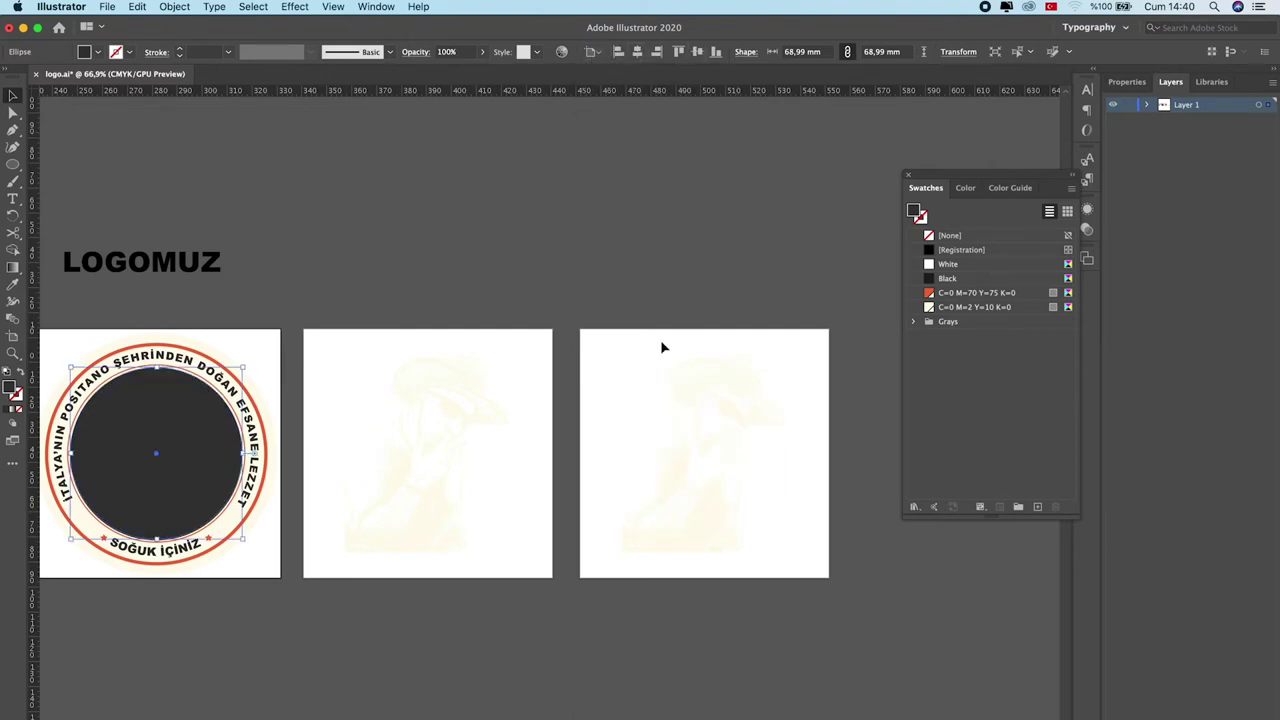
left_click(631, 349)
left_click(637, 52)
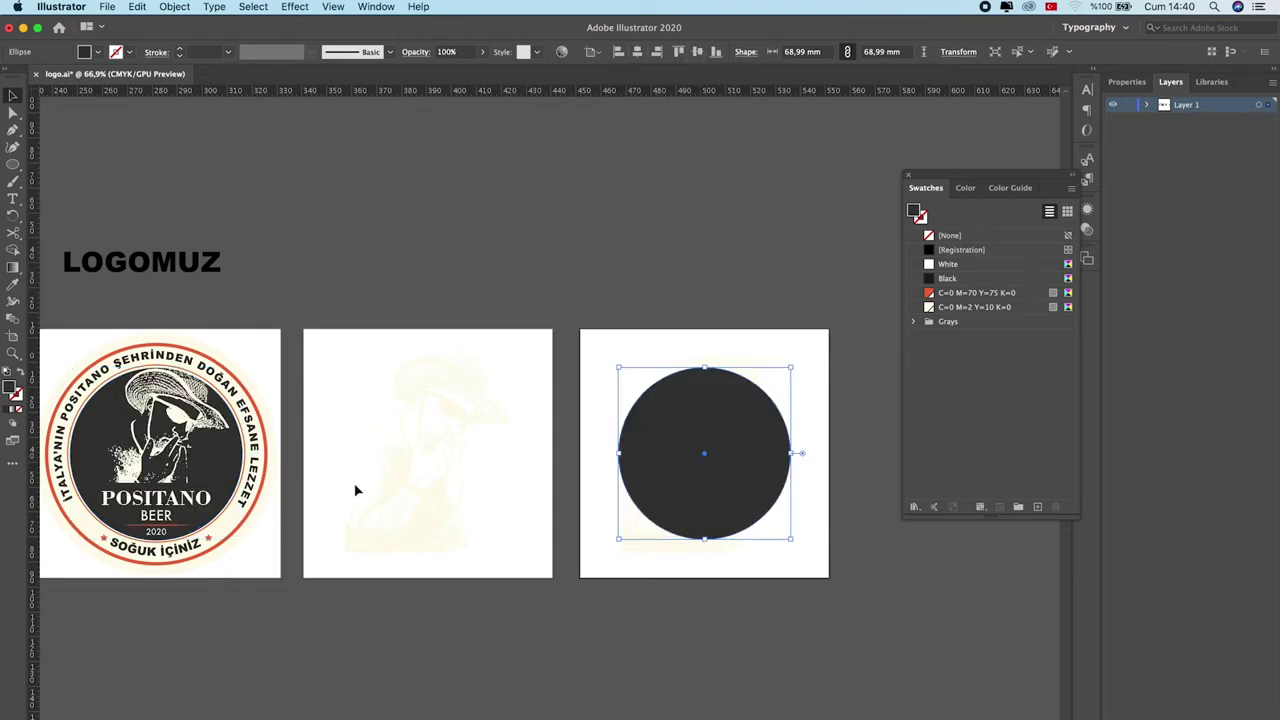
scroll(590, 452, "right", 3)
Step: Send the dark circle behind the portrait
right_click(587, 448)
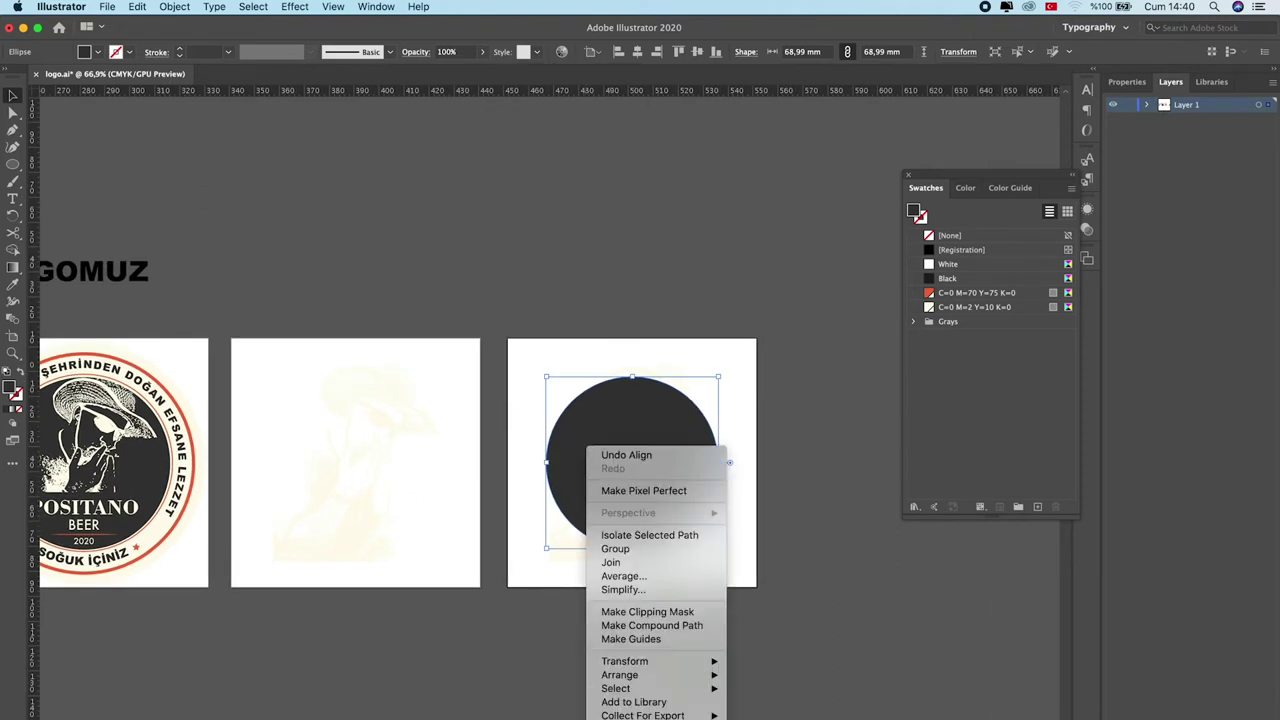
left_click(774, 716)
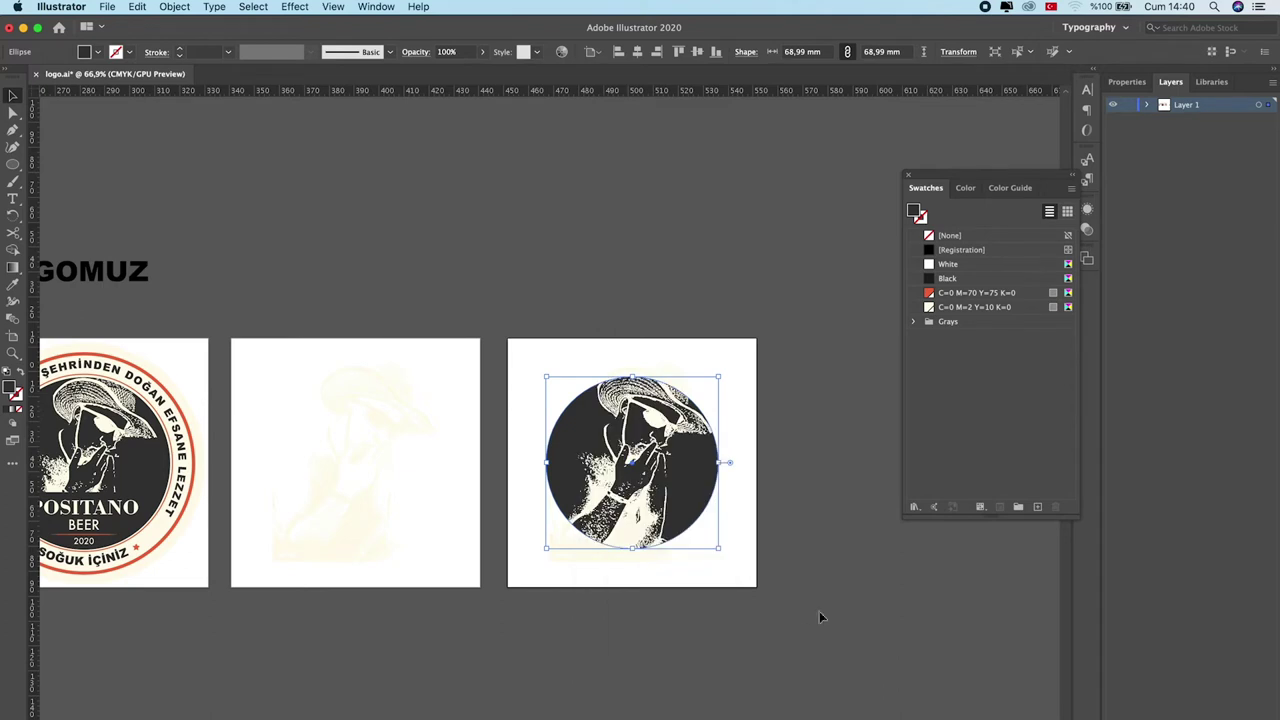
left_click(839, 589)
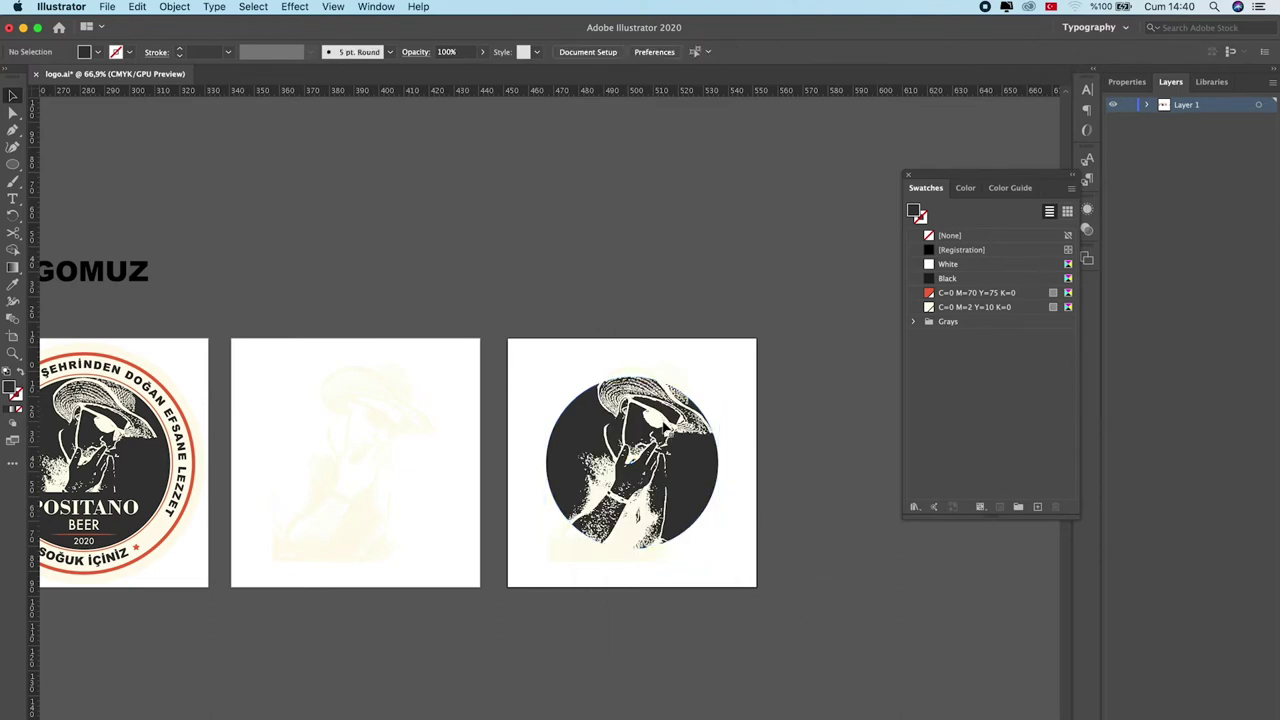
Step: Nudge the cream portrait downward so it sits inside the dark circle
left_click(661, 424)
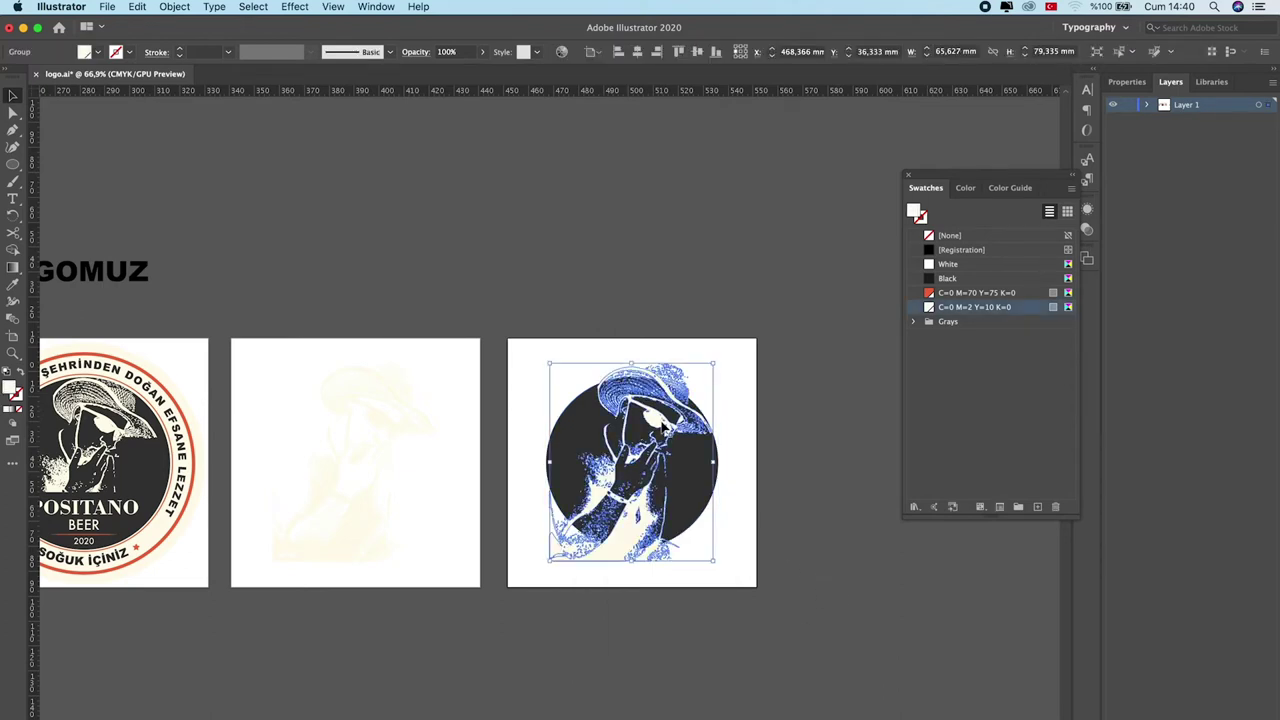
key("shift+Down")
key("shift+Down")
key("shift+Down")
key("shift+Up")
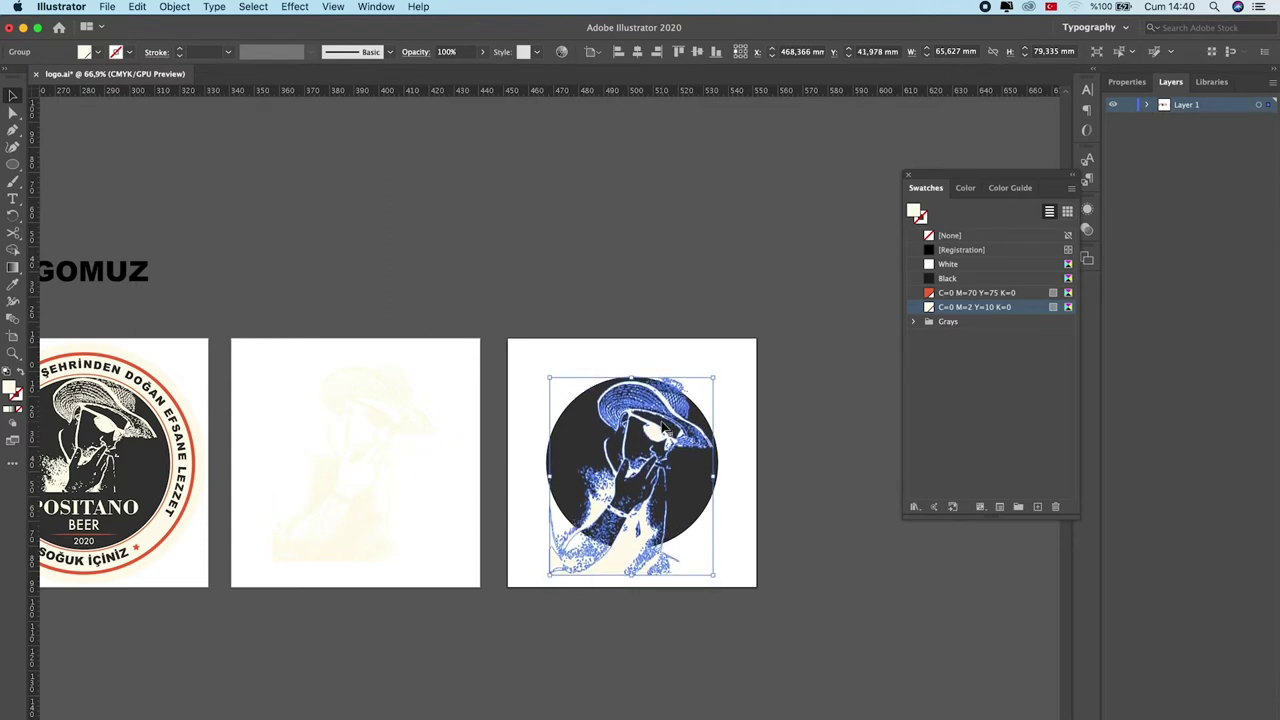
left_click(814, 508)
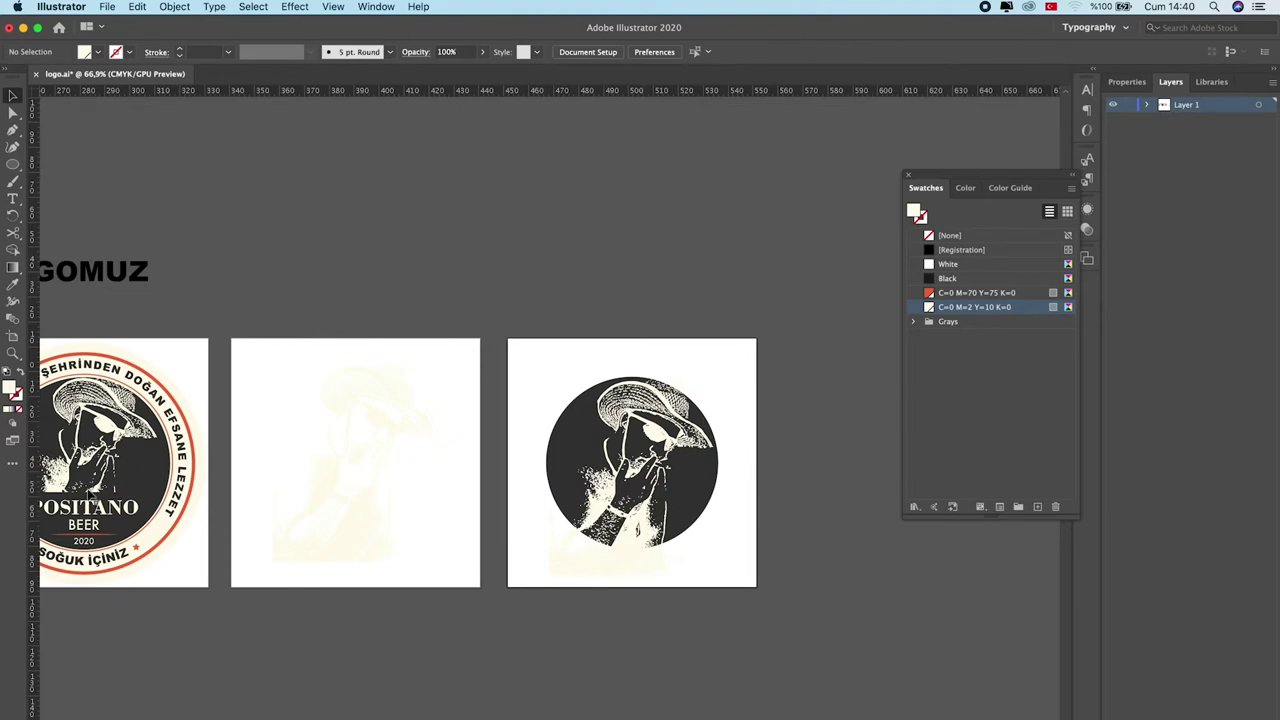
scroll(210, 470, "left", 5)
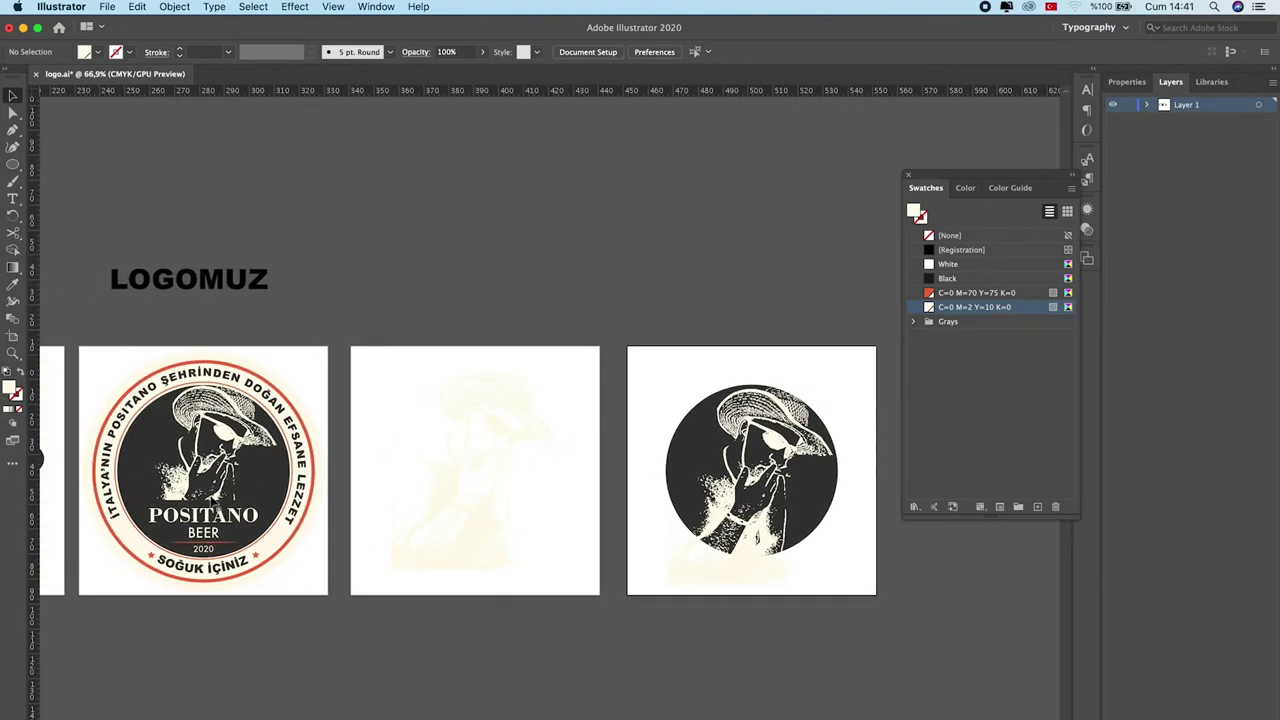
left_click(15, 166)
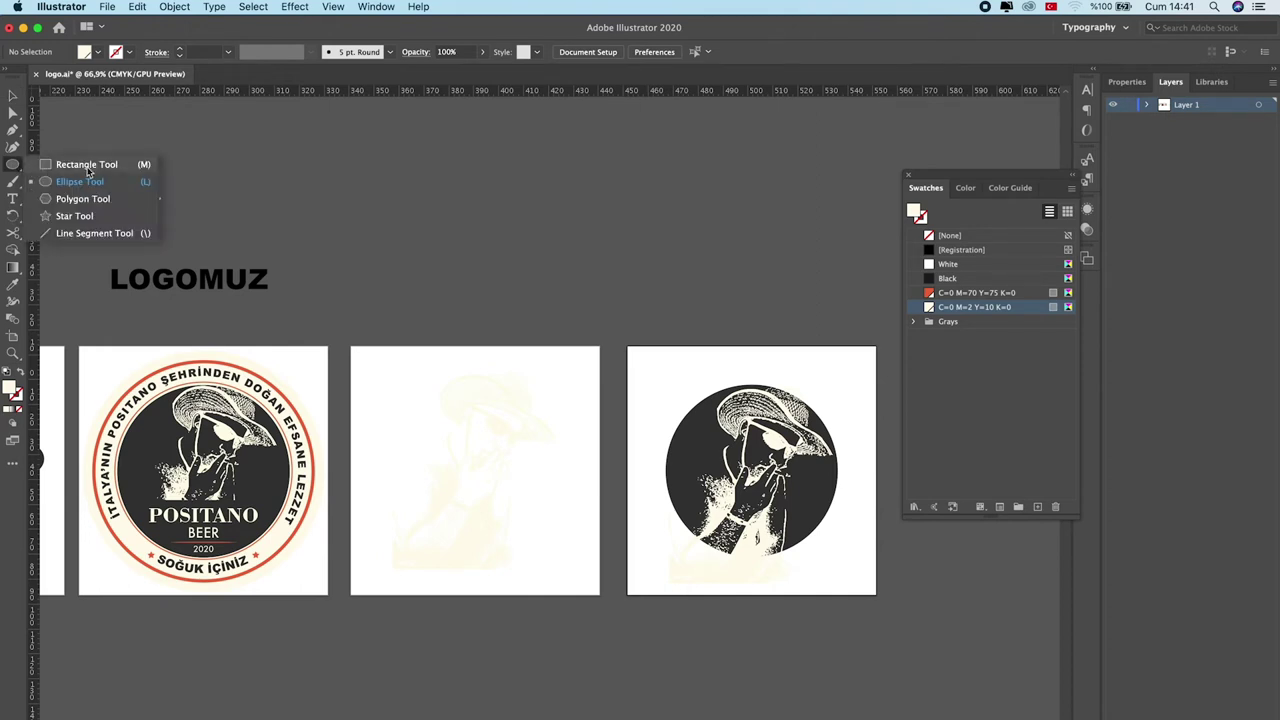
Step: Draw a white rectangle over the circle's upper half and use it as a clipping mask on the portrait
left_click(88, 166)
left_click_drag(665, 366, 838, 508)
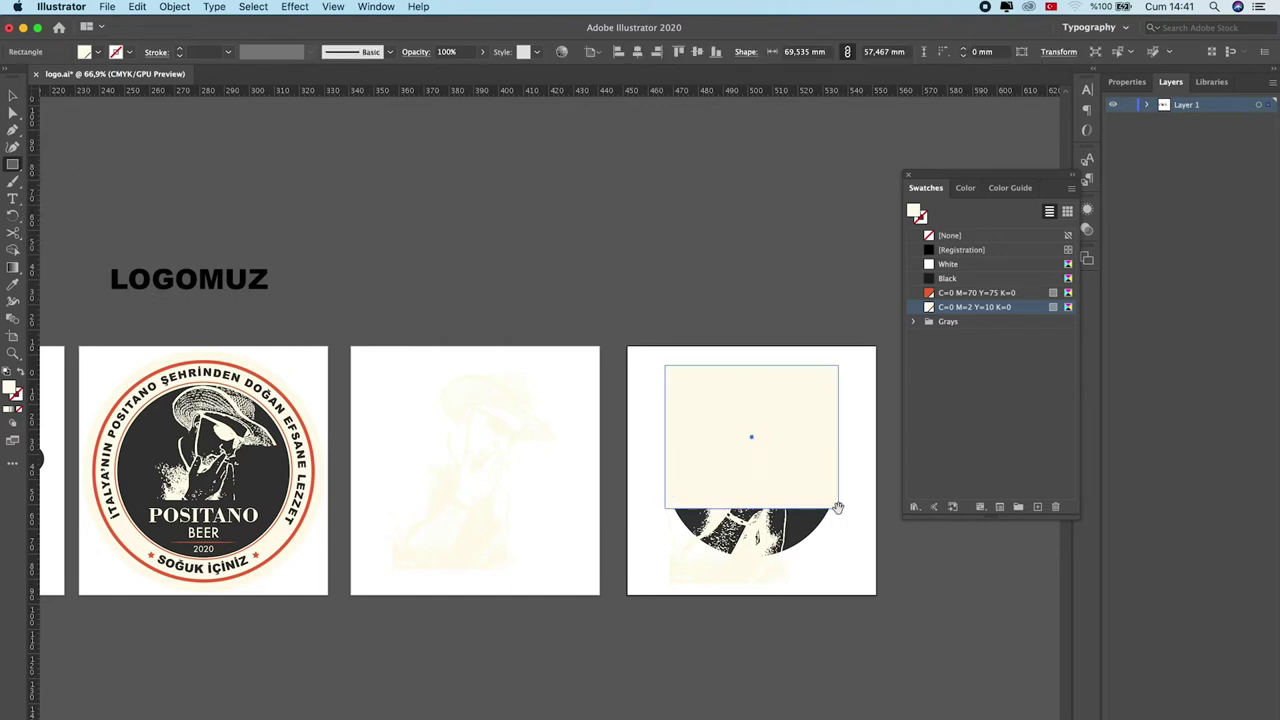
scroll(780, 505, "right", 3)
key("v")
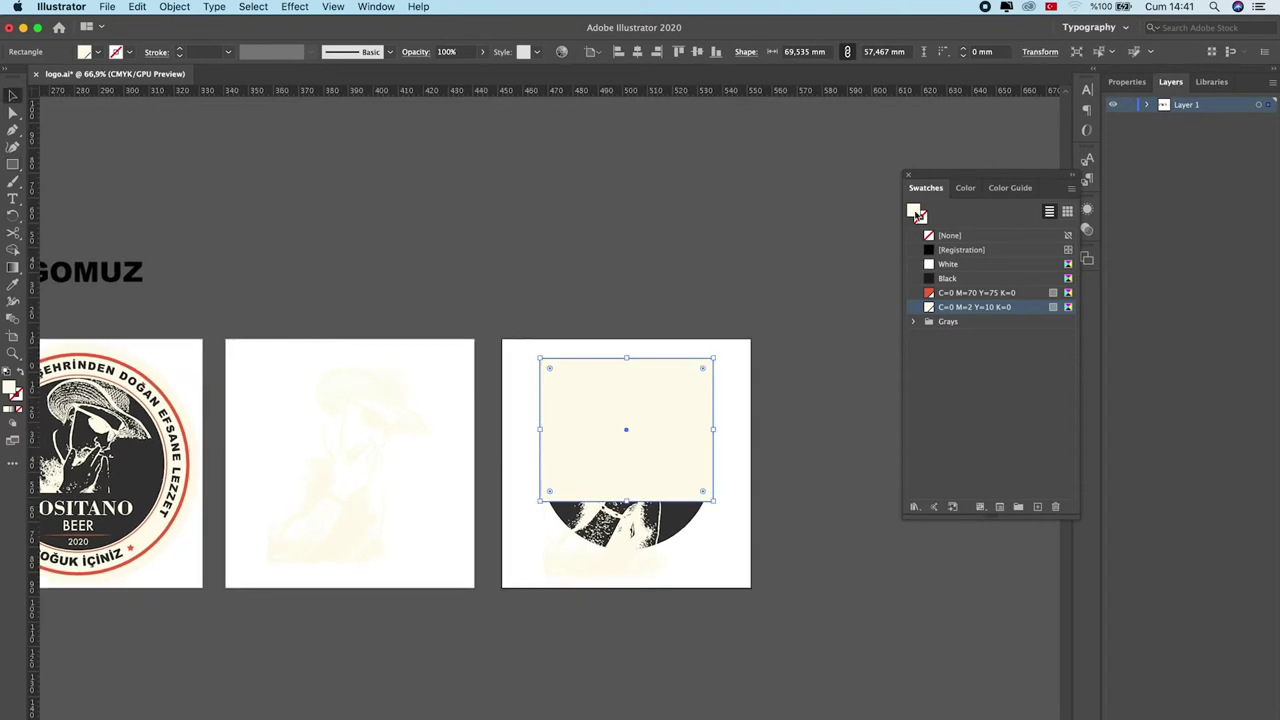
left_click(950, 264)
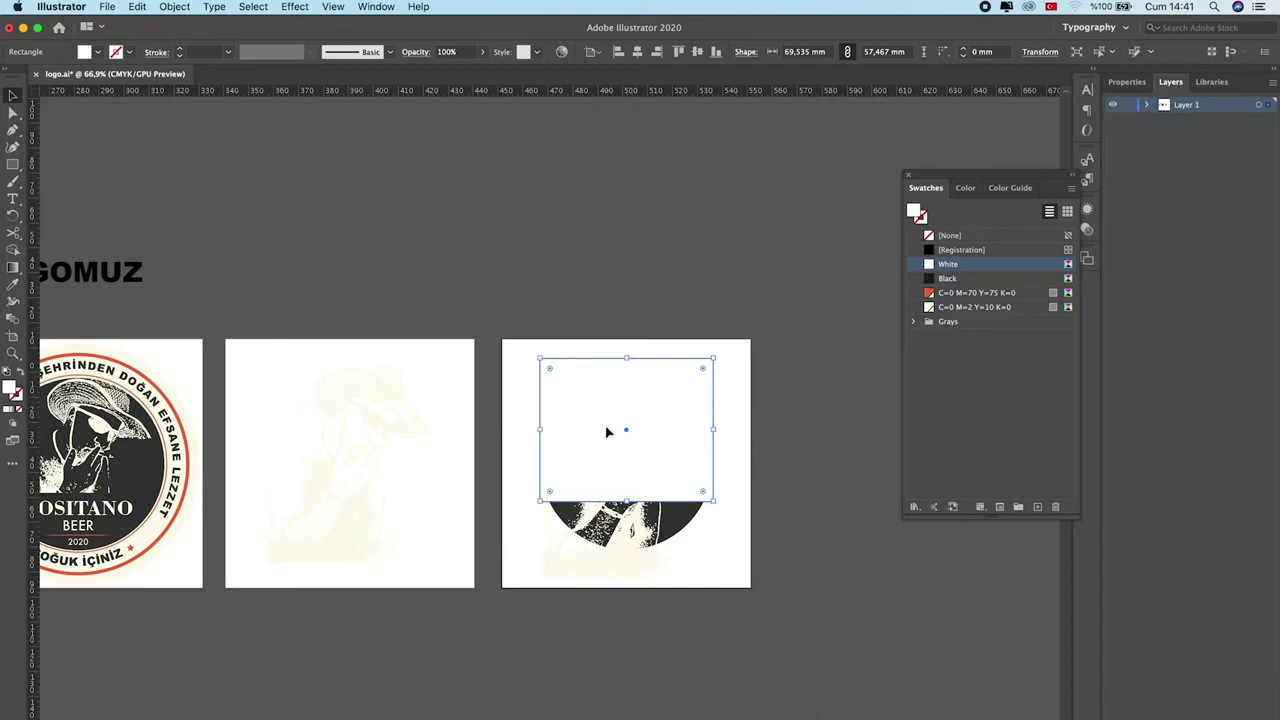
left_click(606, 573, "shift")
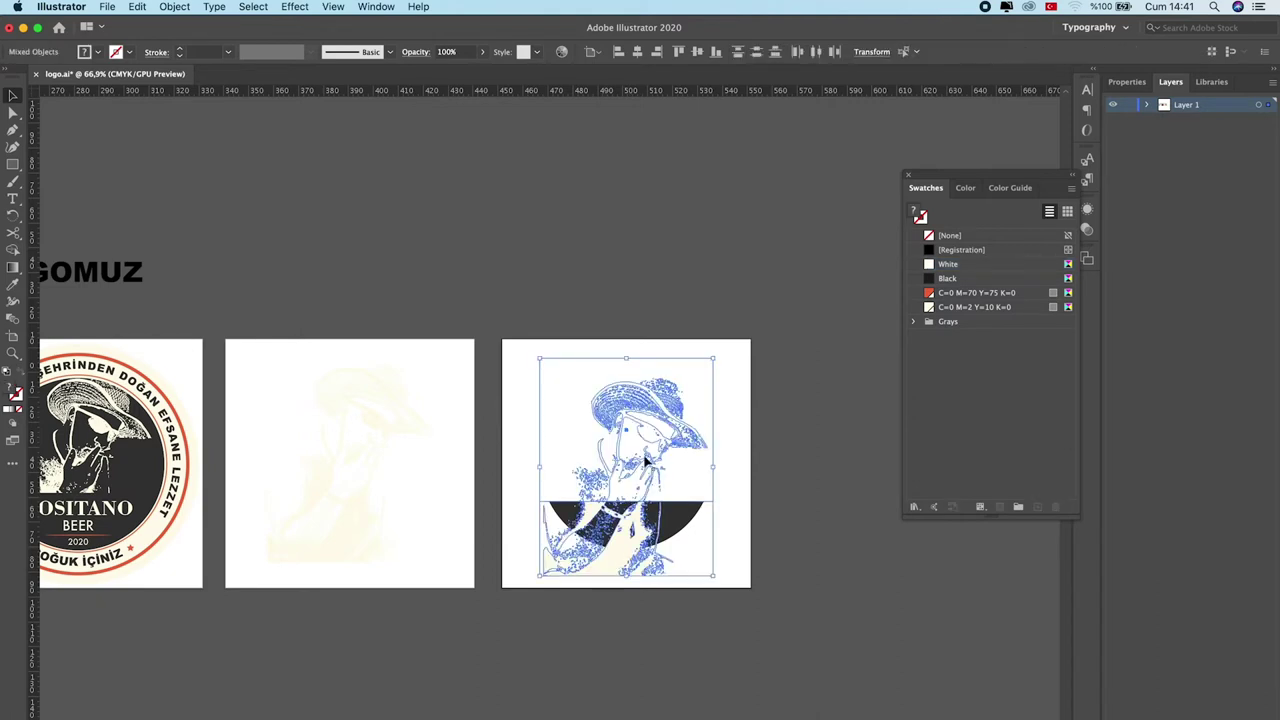
key("ctrl+7")
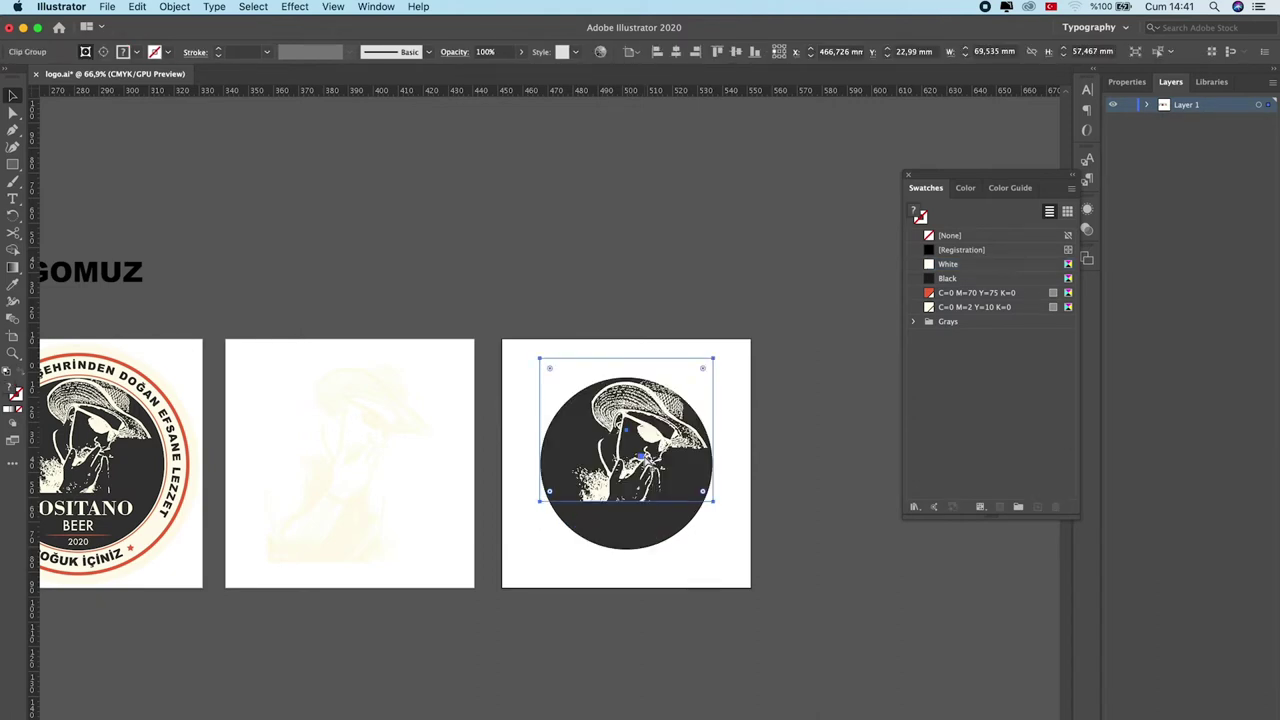
left_click(820, 583)
left_click(655, 414)
left_click(628, 446)
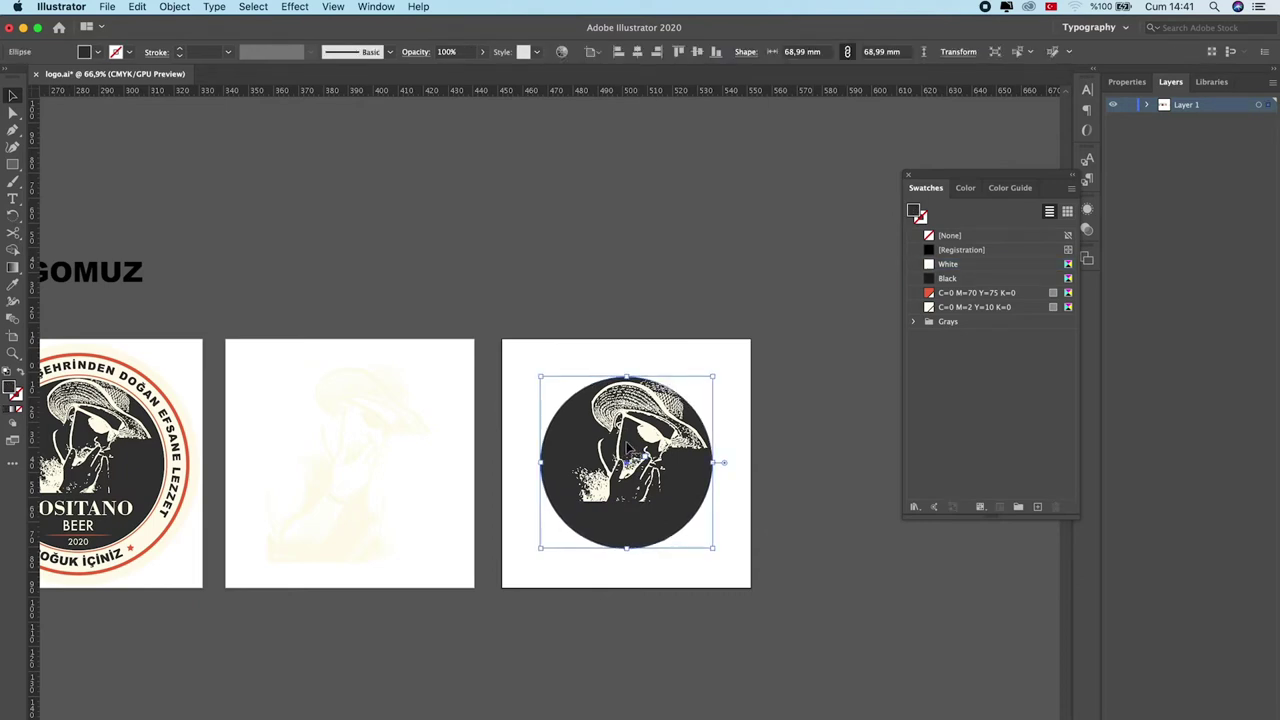
Step: Draw a new circle with no fill and an orange-red C=0 M=70 Y=75 K=0 stroke
left_click(578, 384)
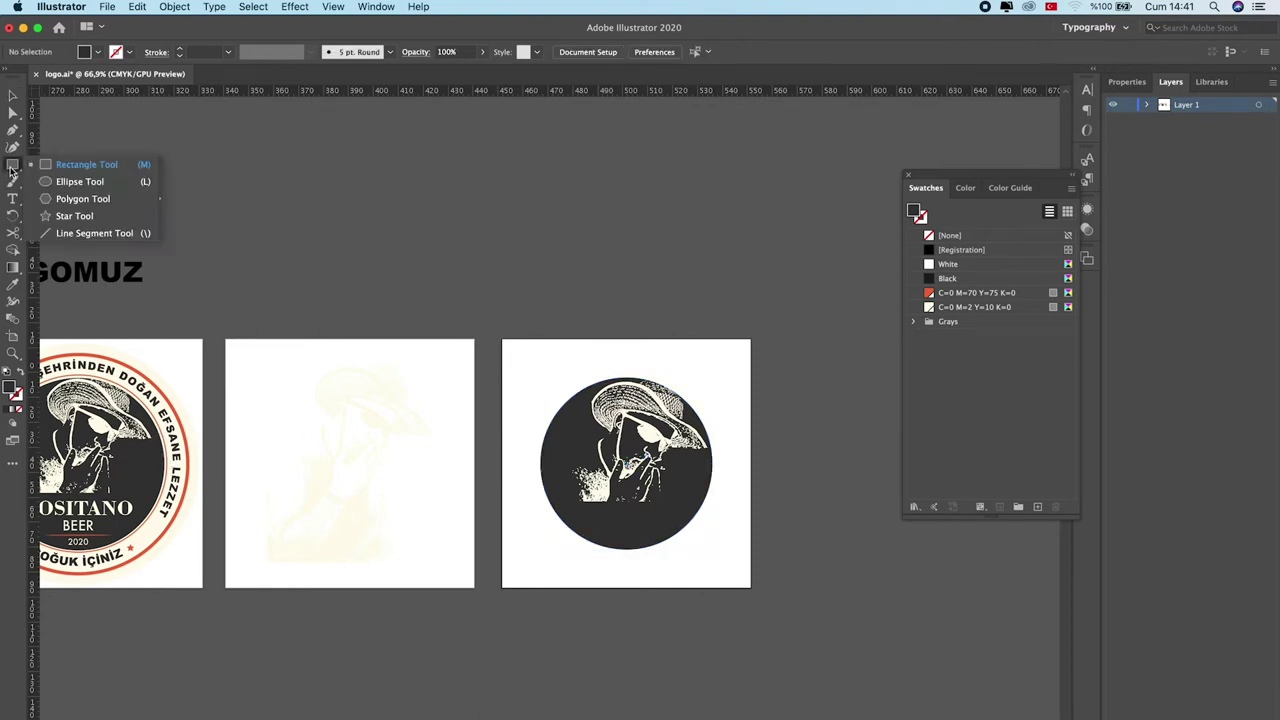
left_click_drag(12, 165, 54, 186)
left_click_drag(546, 368, 715, 525)
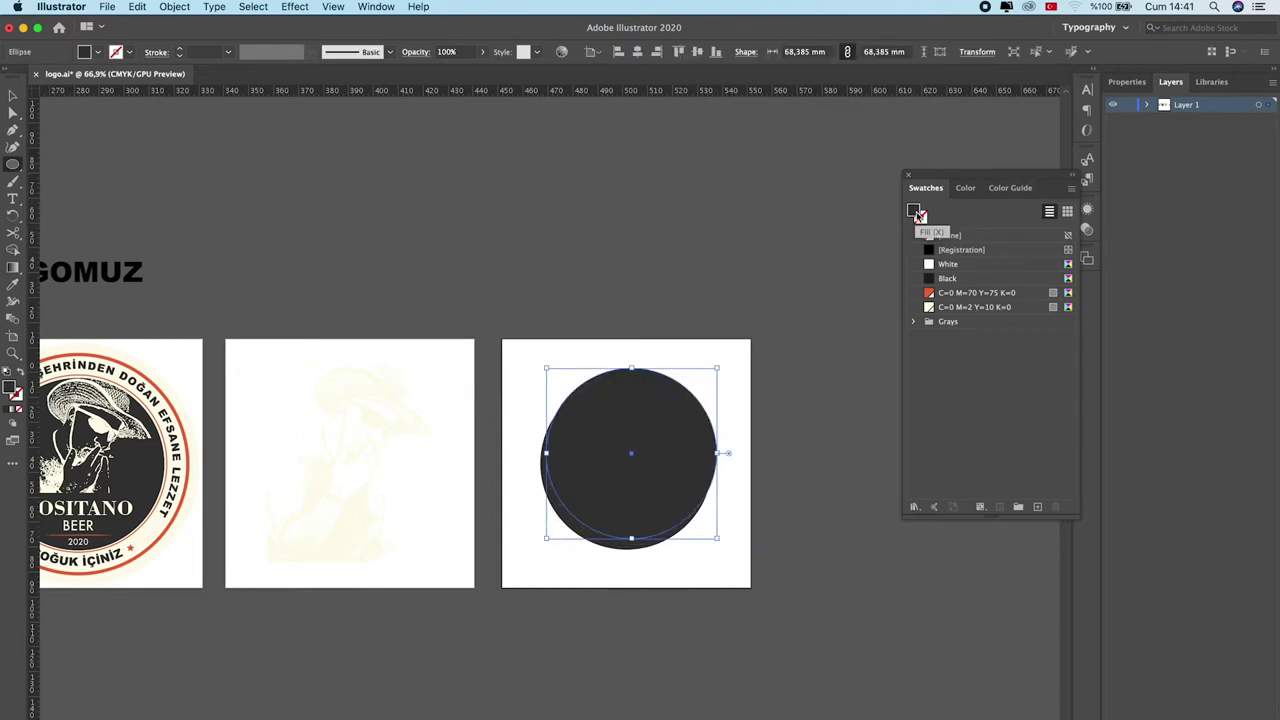
left_click(952, 237)
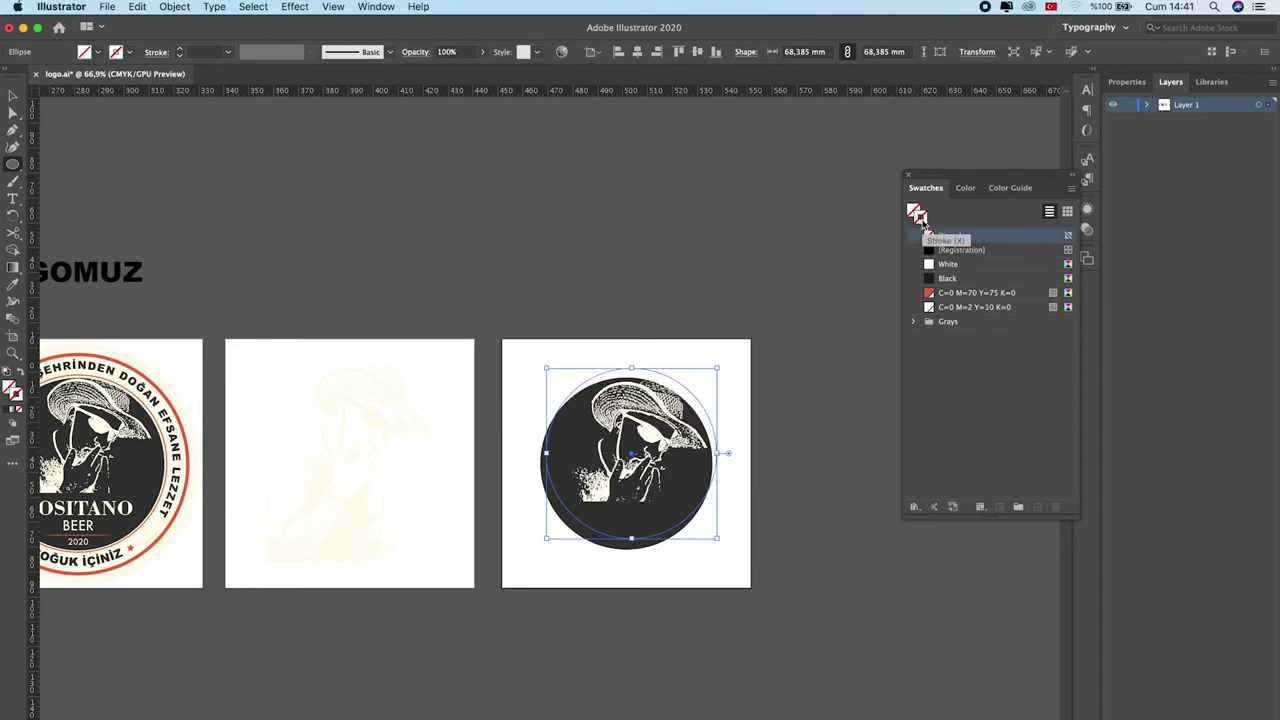
left_click(922, 220)
left_click(953, 293)
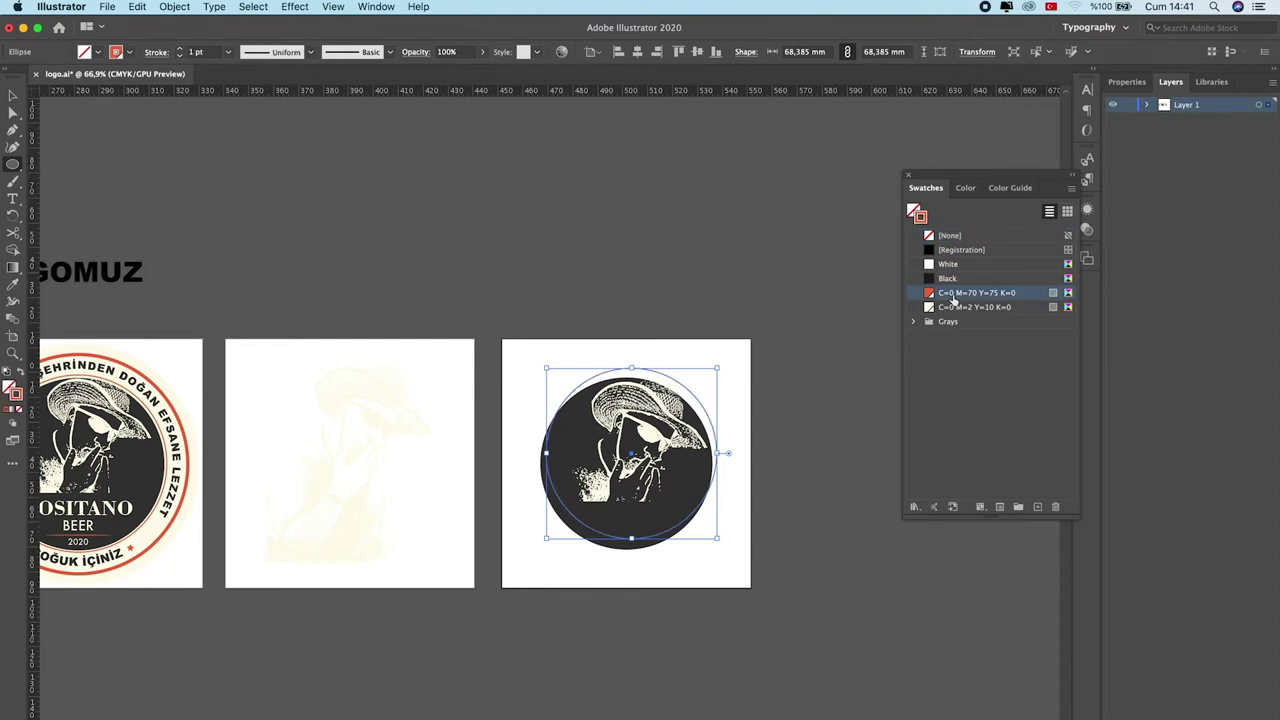
key("v")
left_click(655, 267)
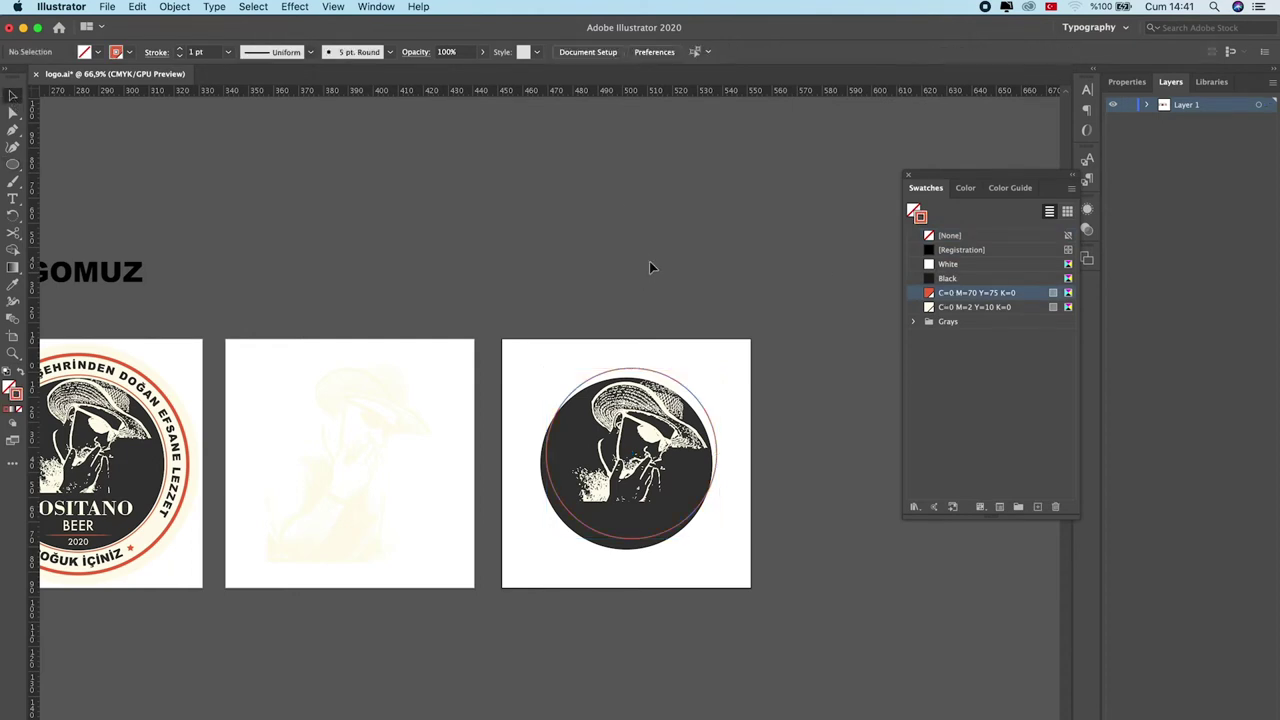
left_click(658, 378)
left_click(591, 52)
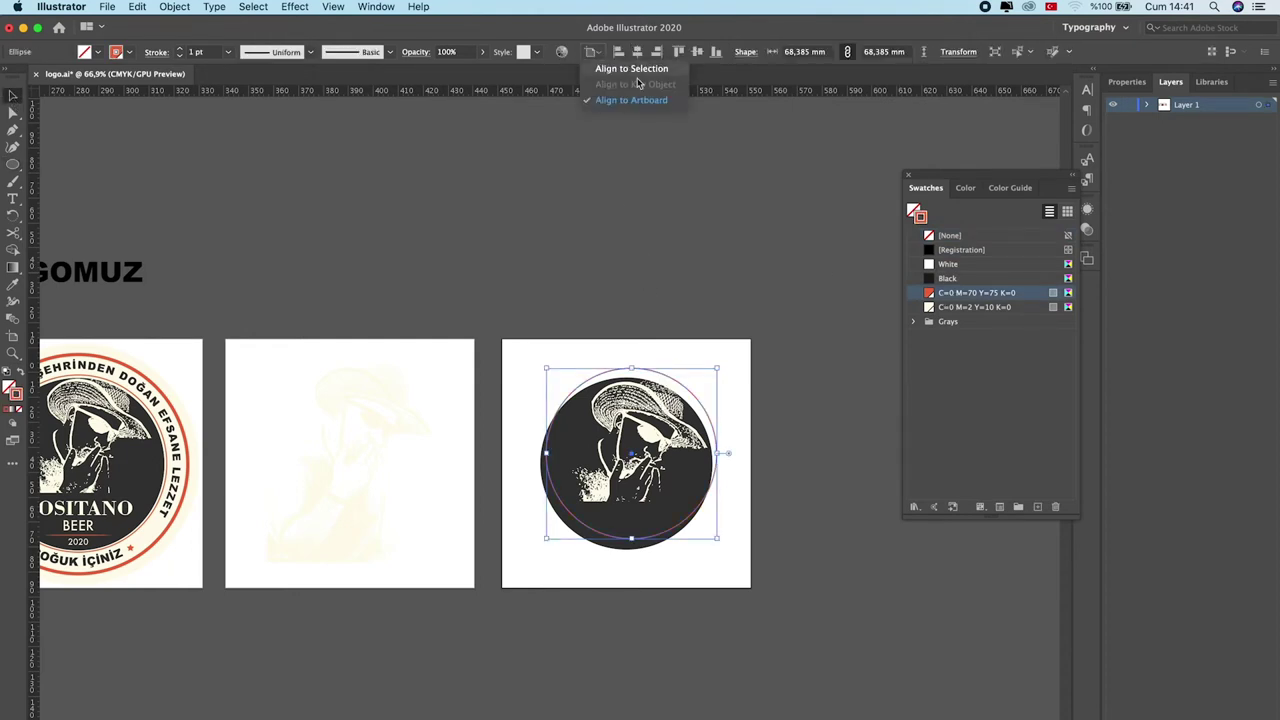
Step: Centre the outline circle horizontally and vertically on the artboard and enlarge it to 71.441 mm
left_click(645, 100)
left_click(637, 52)
left_click(697, 52)
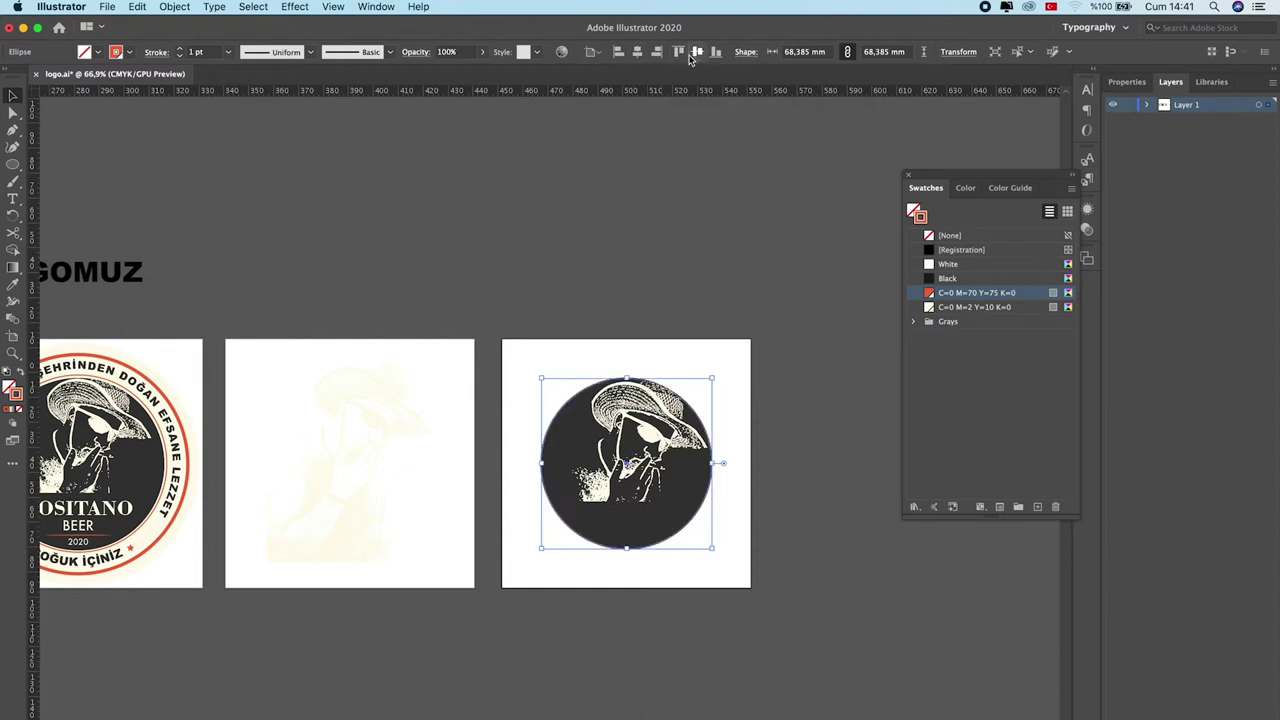
left_click_drag(713, 378, 718, 376)
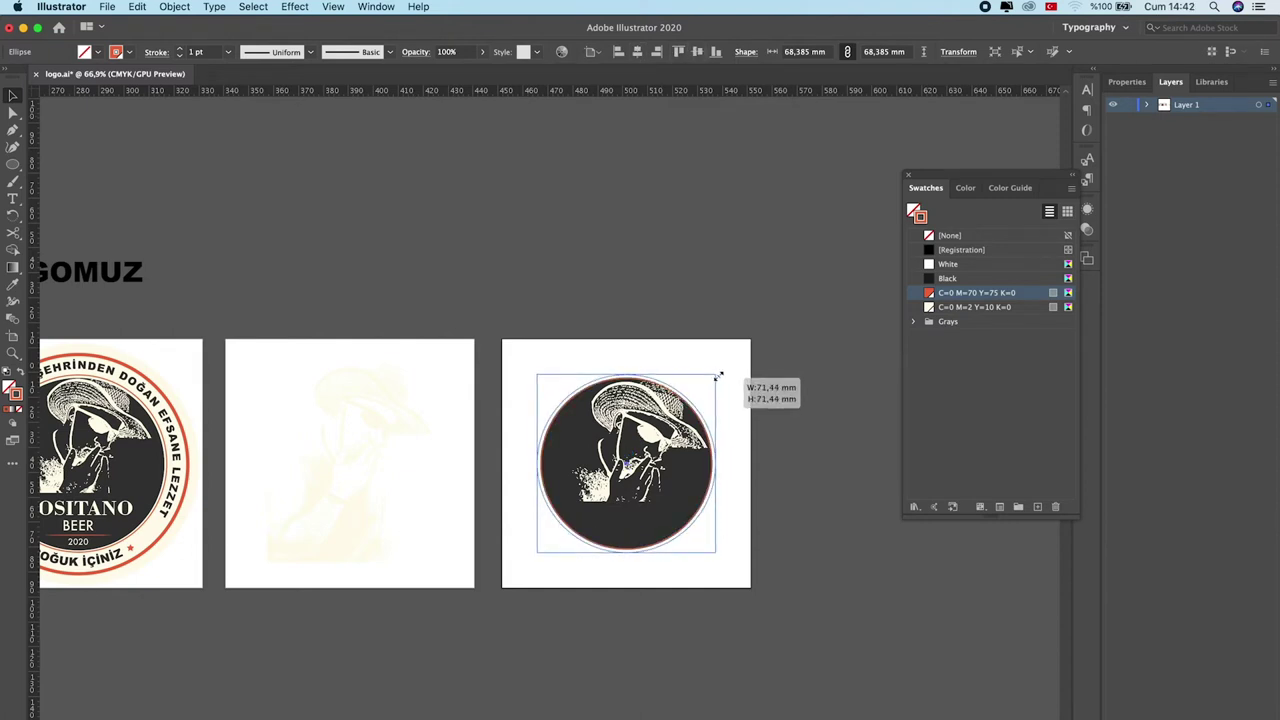
left_click_drag(718, 376, 718, 376)
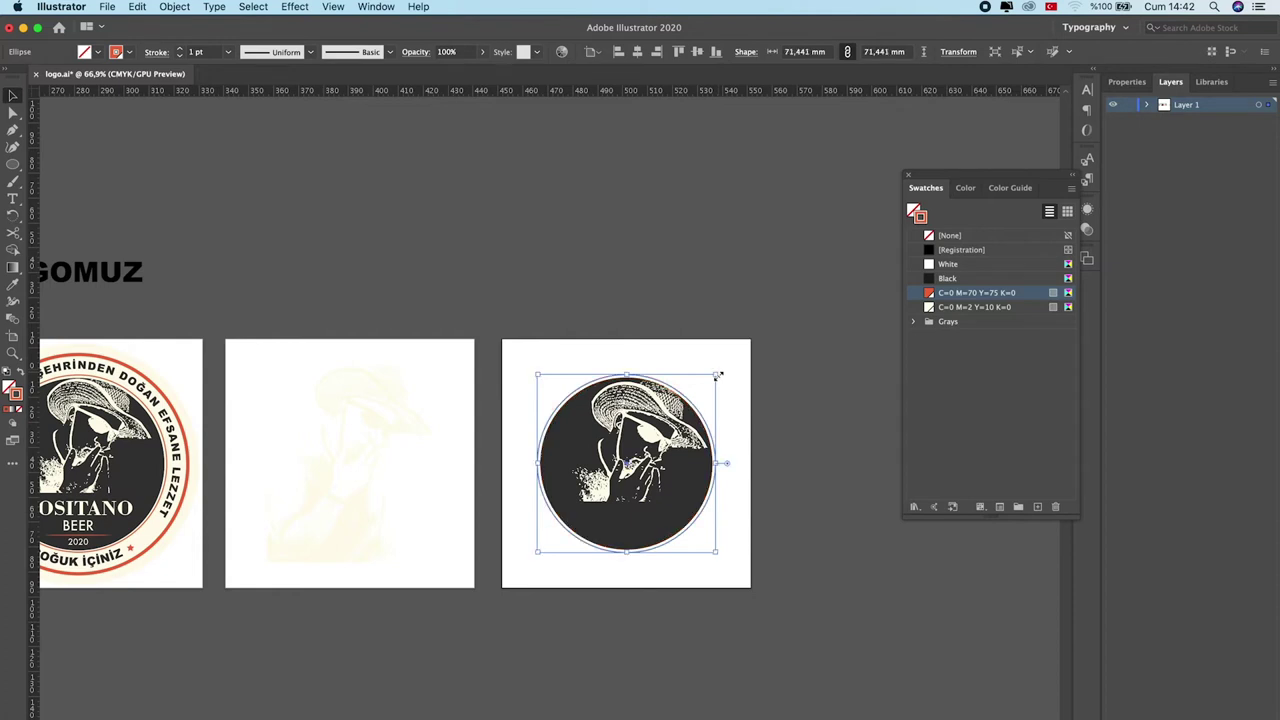
left_click(615, 330)
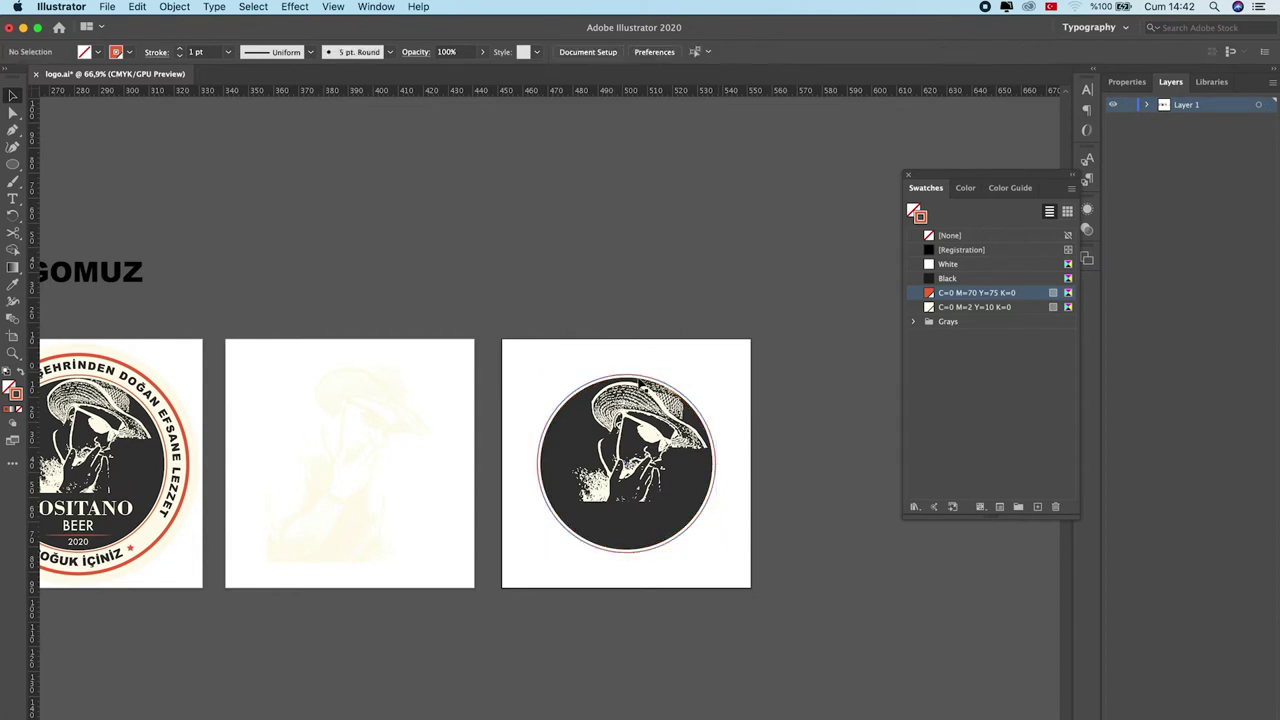
left_click(638, 378)
Step: Set Align To Artboard in the Align panel, then close the panel
left_click(591, 51)
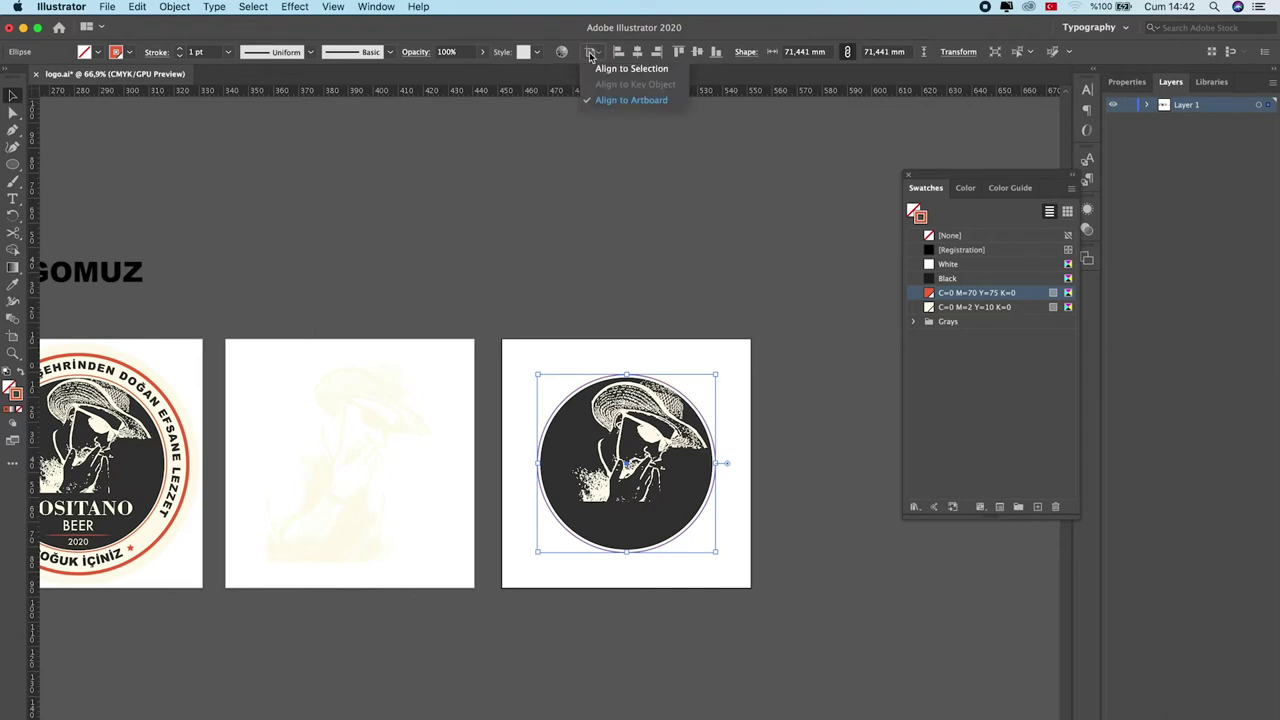
left_click(638, 162)
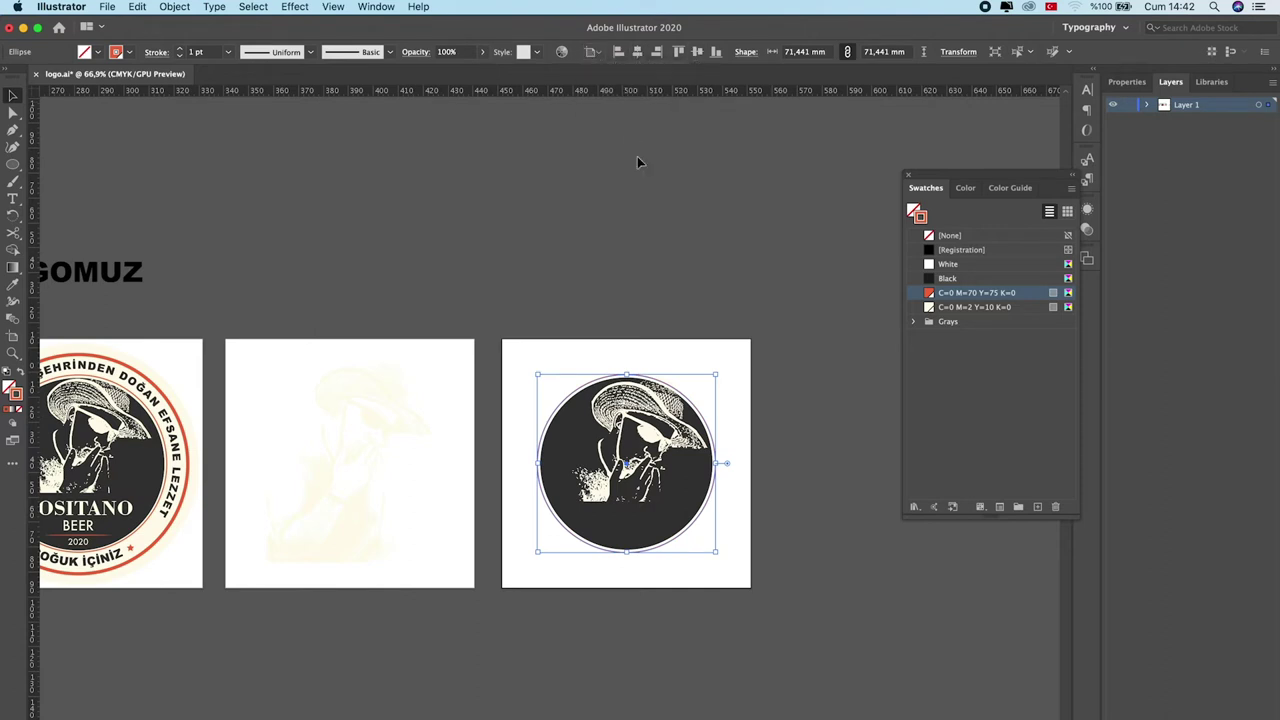
left_click(377, 7)
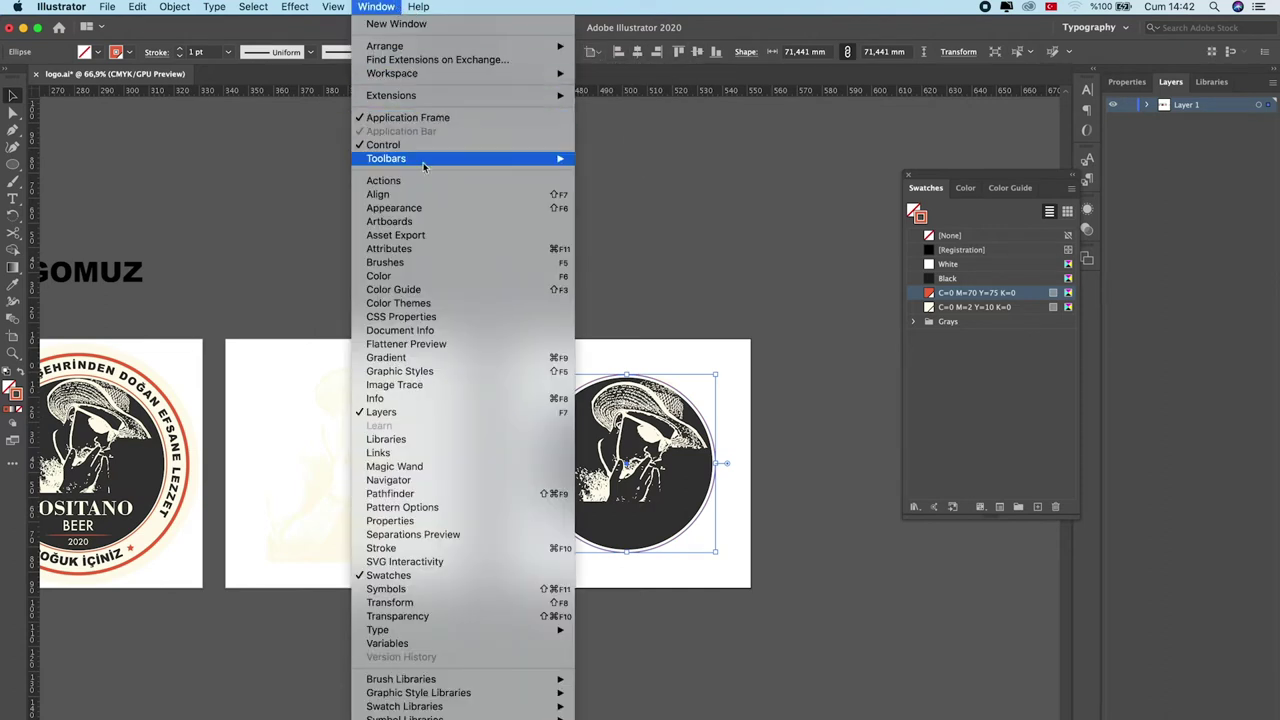
left_click(379, 194)
left_click(487, 222)
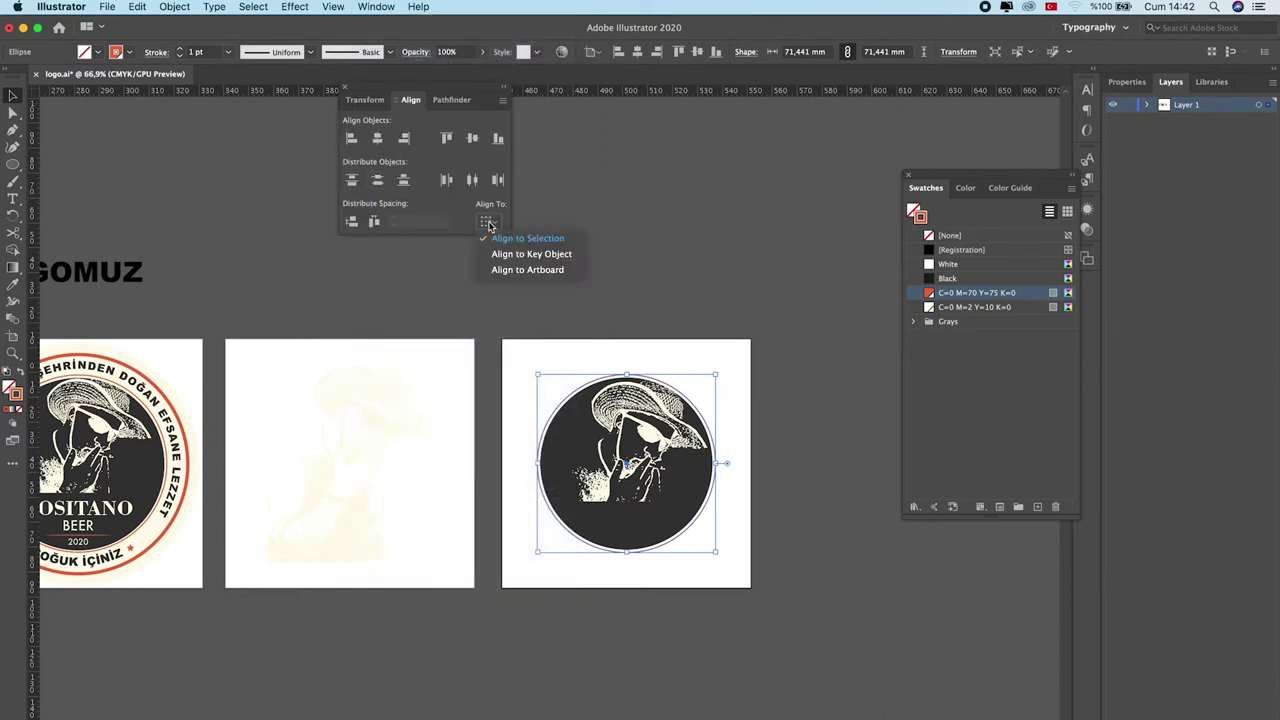
left_click(547, 240)
left_click(491, 222)
left_click(529, 272)
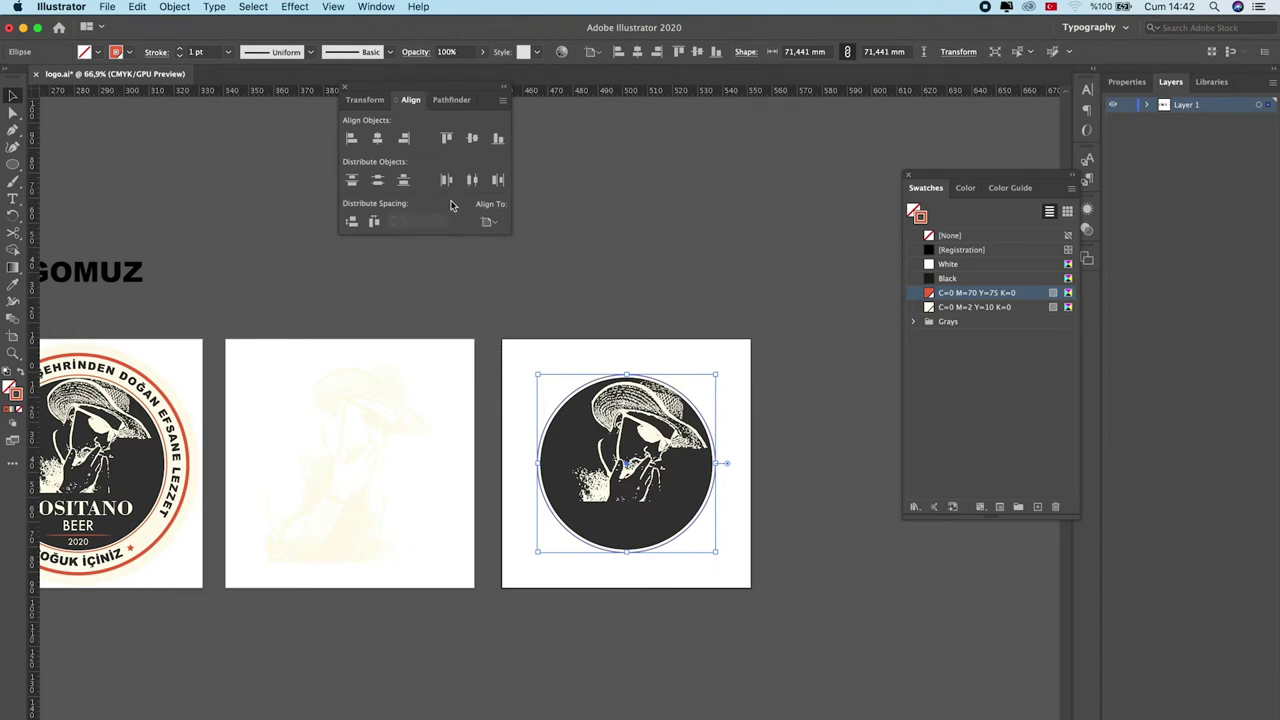
left_click(345, 88)
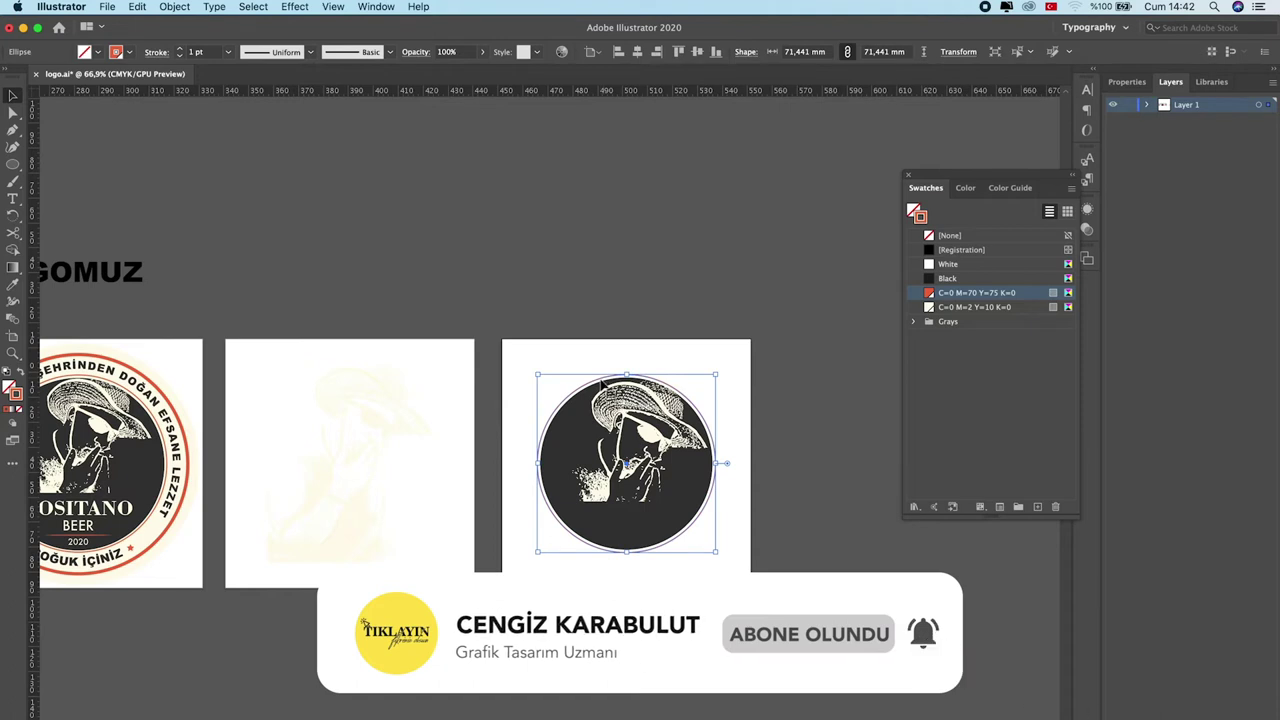
Step: Paste a copy of the outline circle in place and scale it up to about 86.3 mm
key("a")
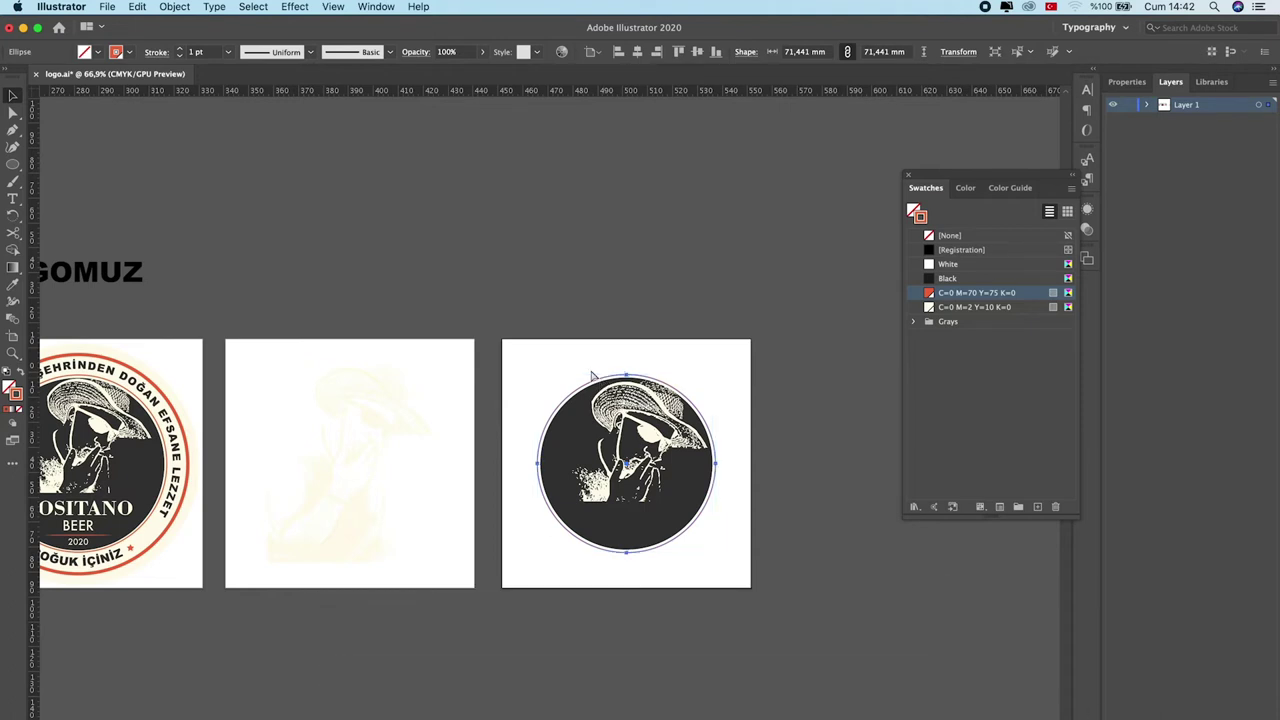
key("ctrl+v")
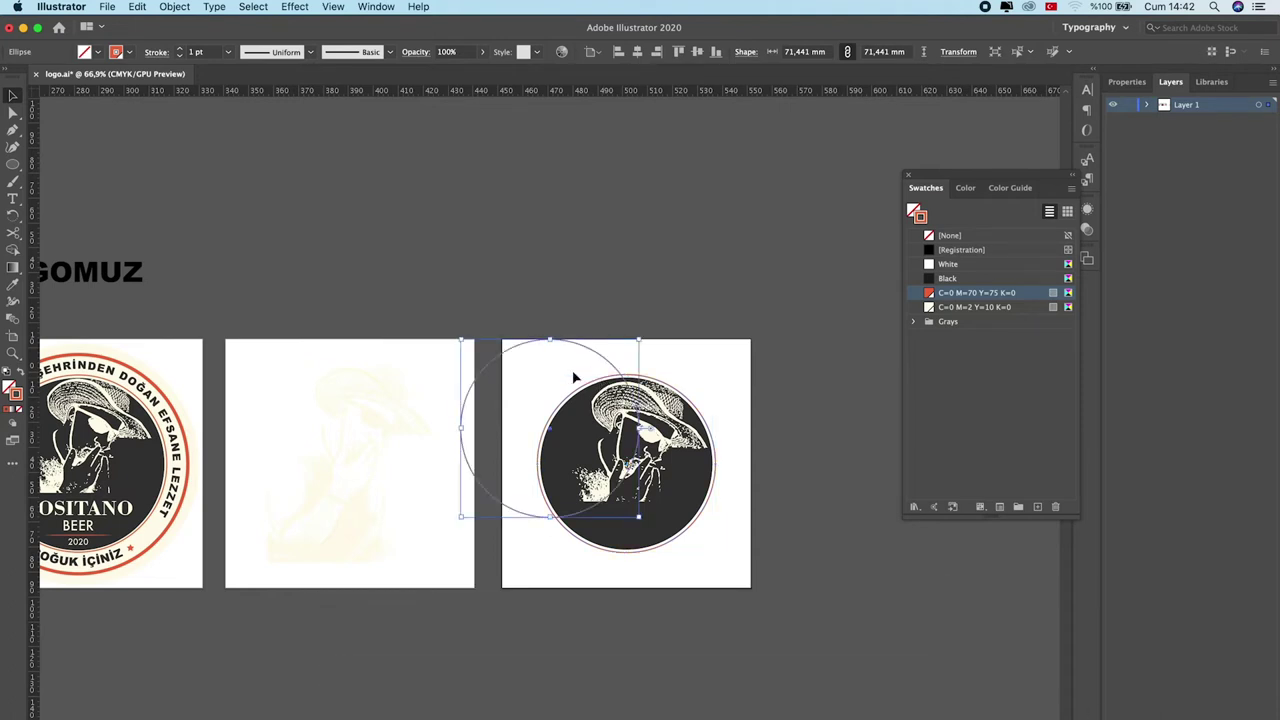
left_click_drag(640, 338, 657, 321)
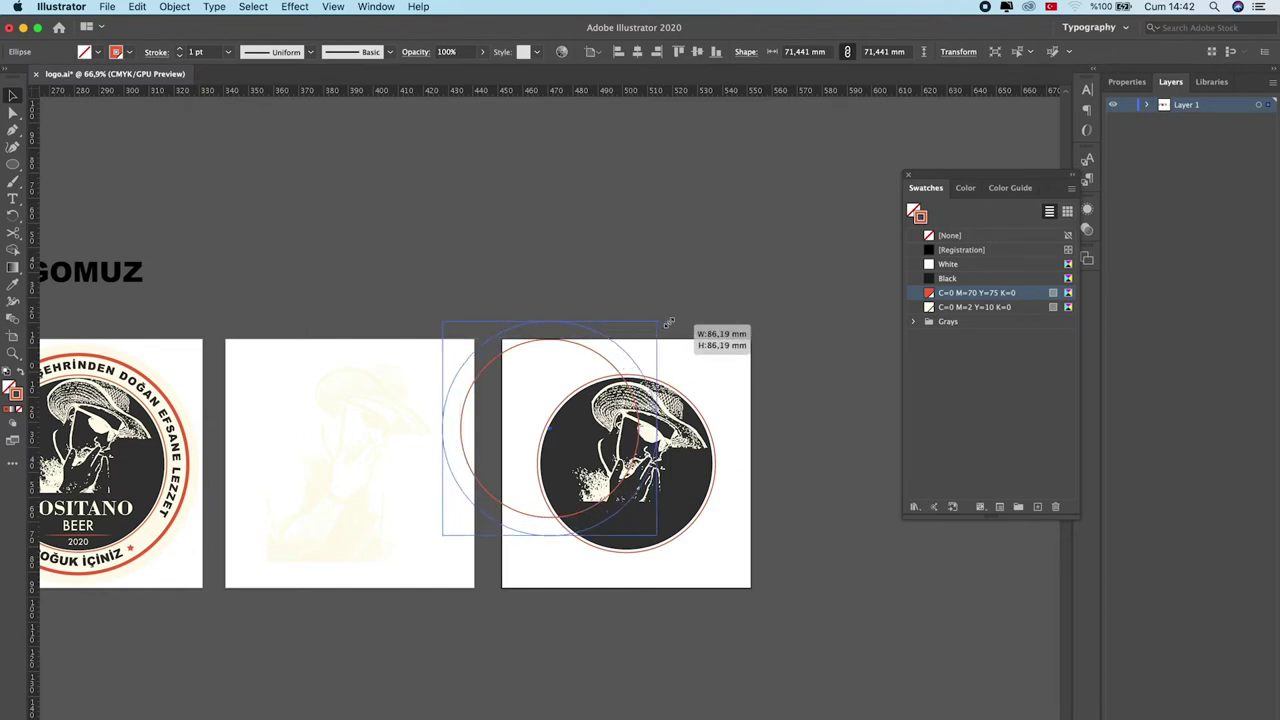
key("ctrl+shift+a")
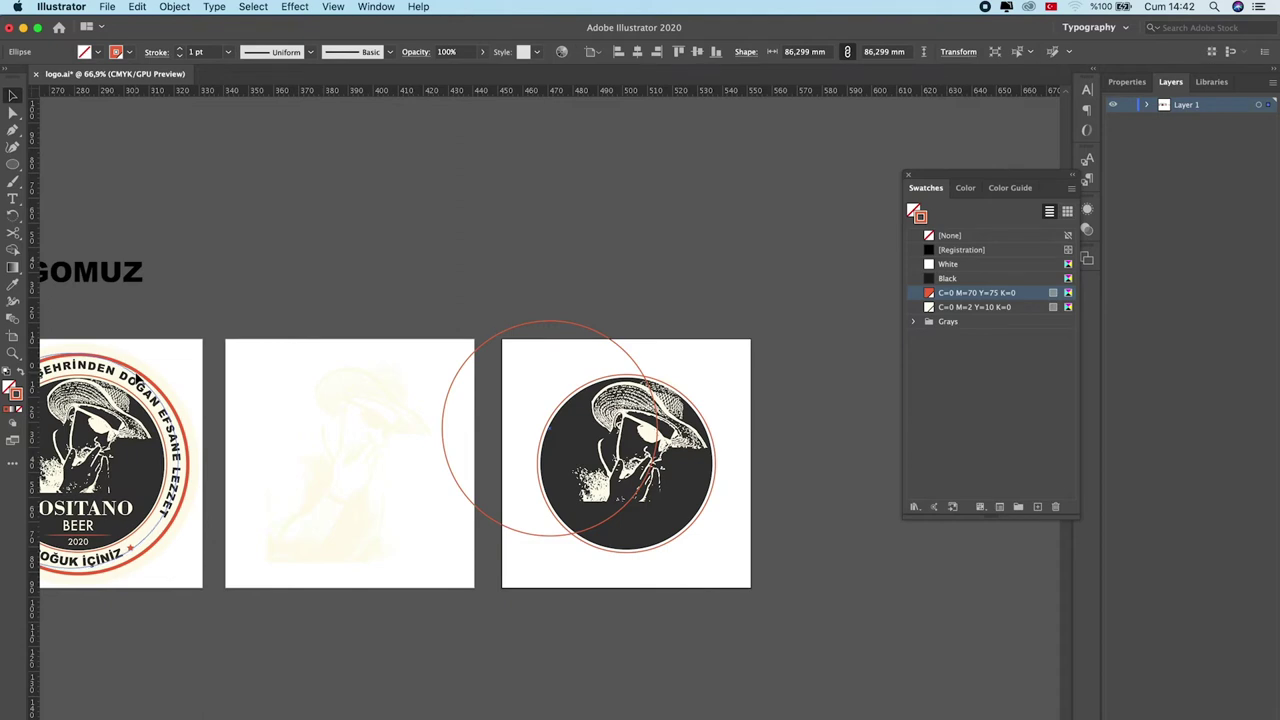
Step: Size the copy to about 88.4 mm against the first badge's outer ring, then move it onto the third logo
left_click_drag(136, 380, 135, 384)
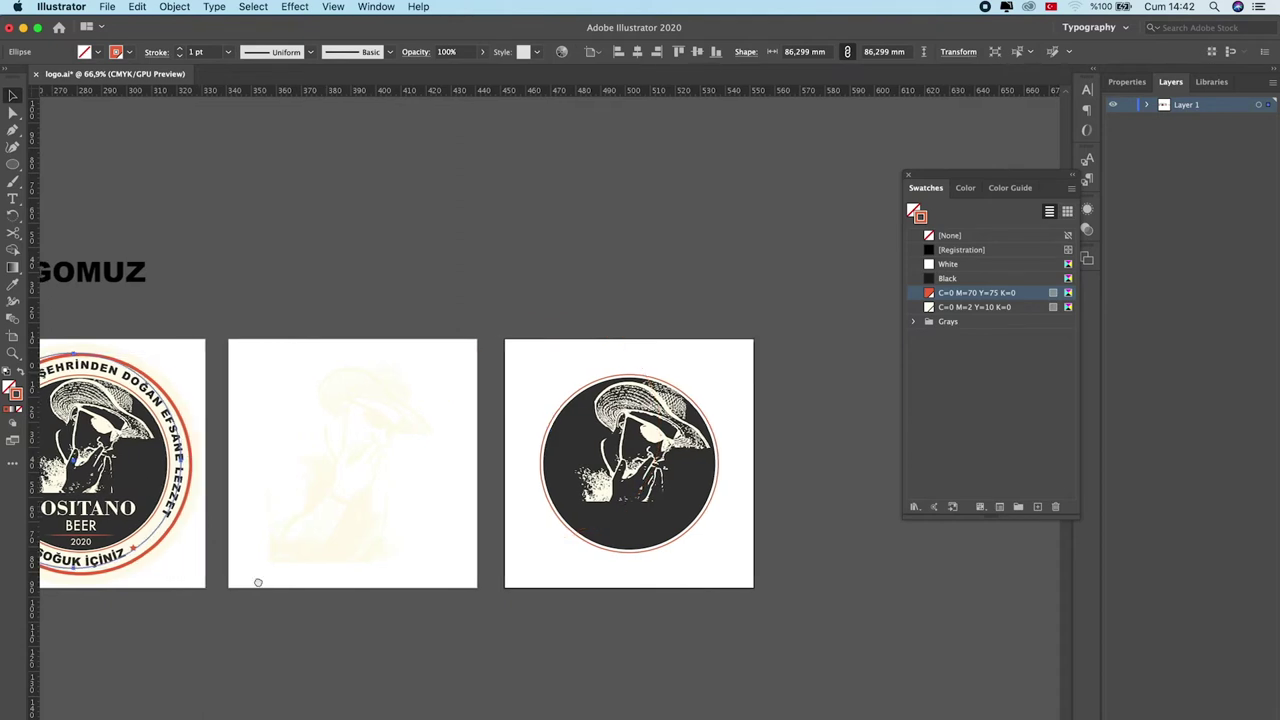
scroll(440, 595, "left", 5)
left_click_drag(605, 587, 611, 593)
left_click_drag(666, 557, 494, 560)
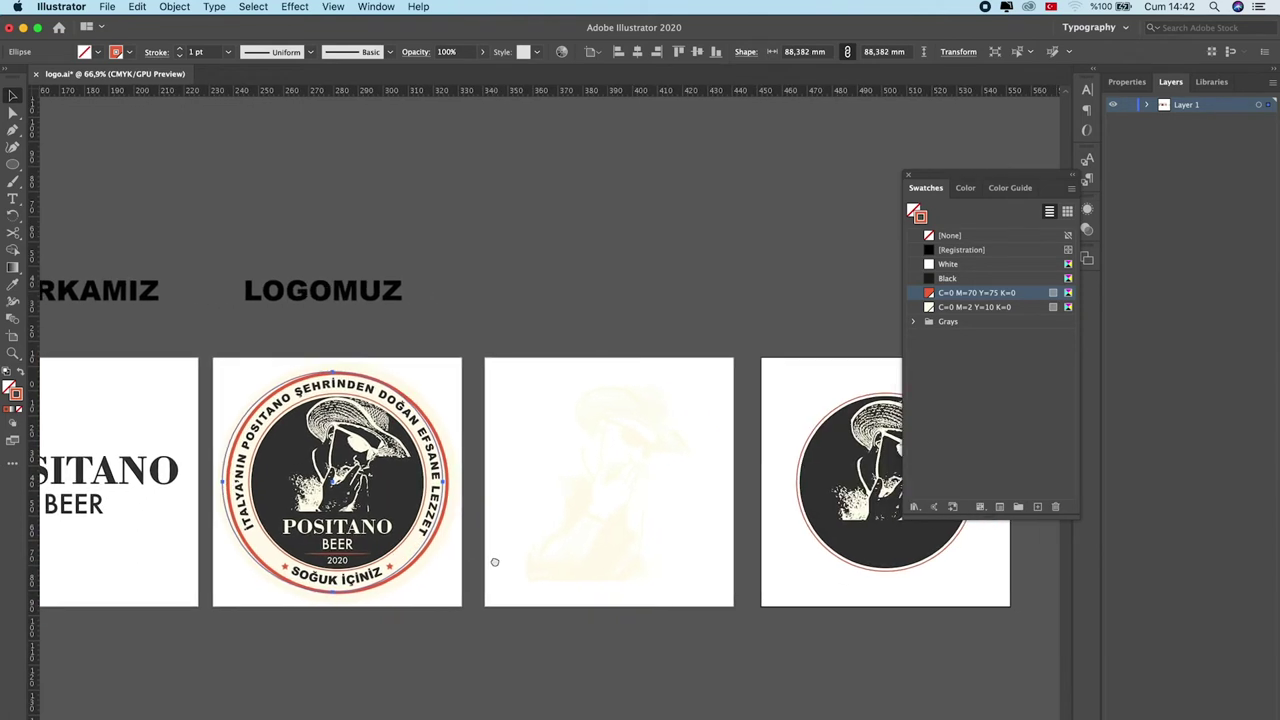
key("shift+Right")
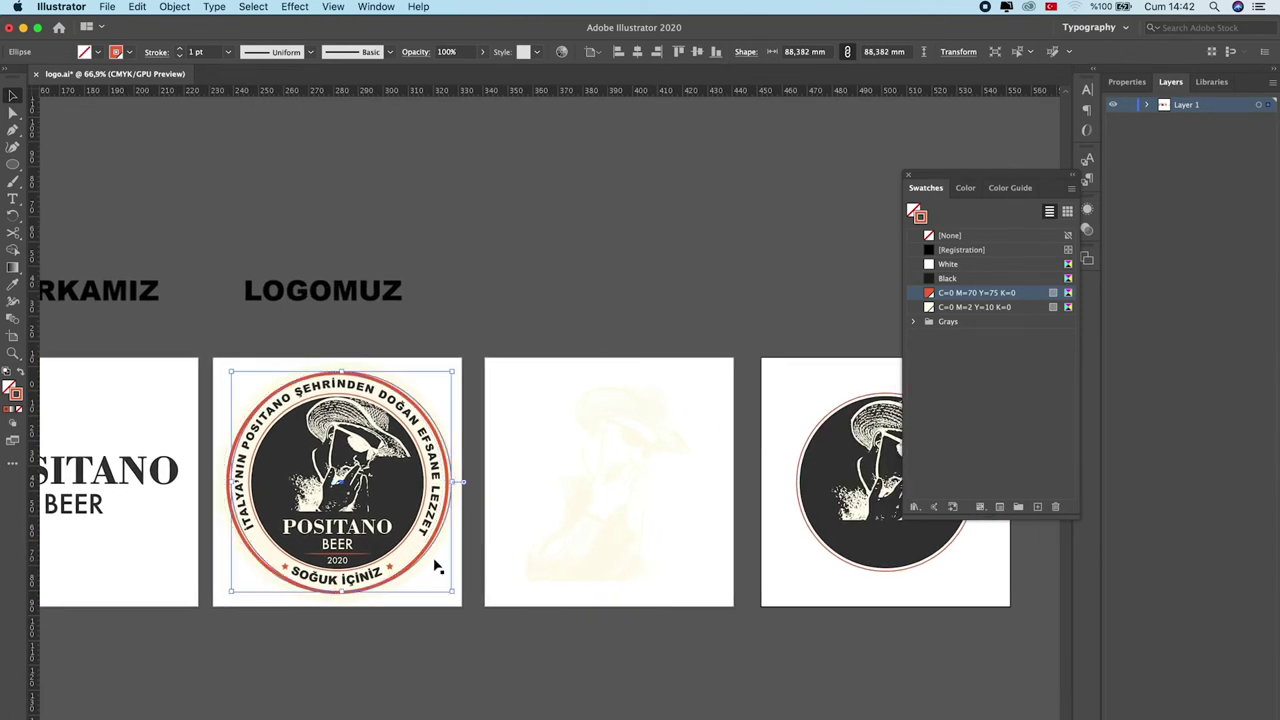
left_click_drag(436, 567, 305, 568)
scroll(534, 560, "right", 3)
mouse_move(296, 576)
left_mouse_down()
mouse_move(797, 578)
mouse_move(785, 575)
left_mouse_up()
scroll(780, 574, "right", 2)
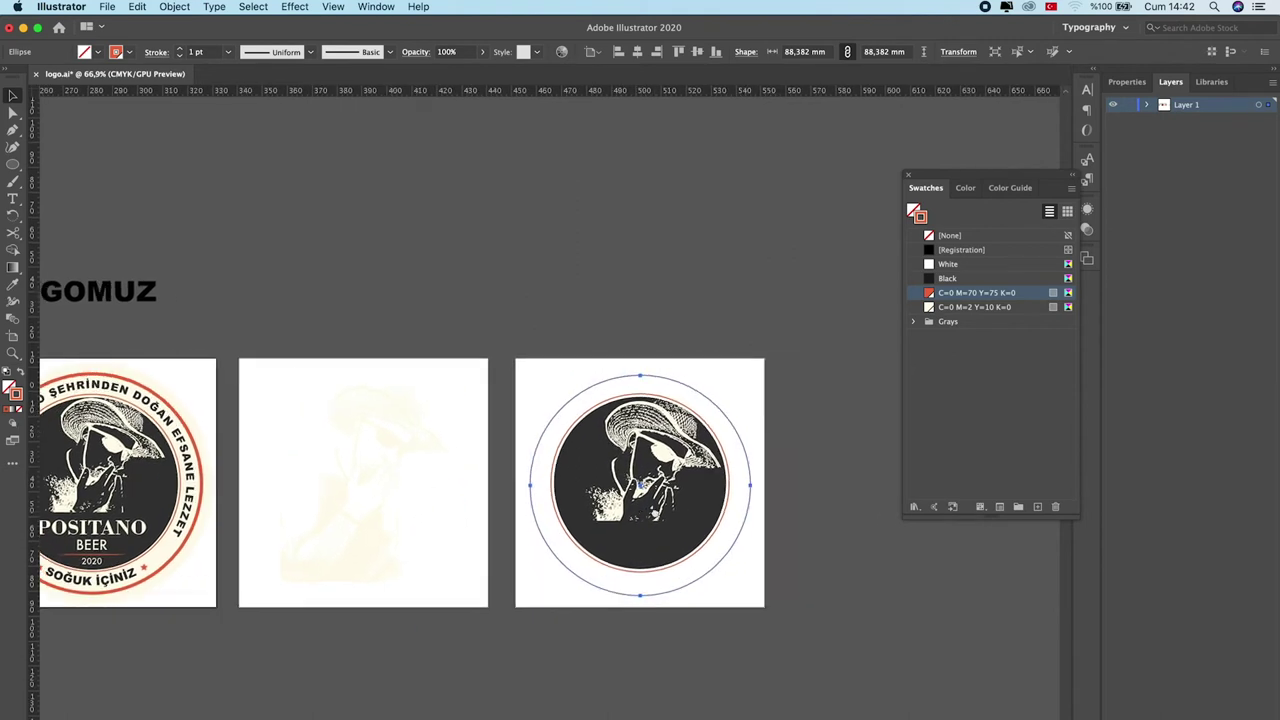
Step: Centre the larger circle horizontally and vertically on the third artboard
left_click(634, 53)
left_click(697, 52)
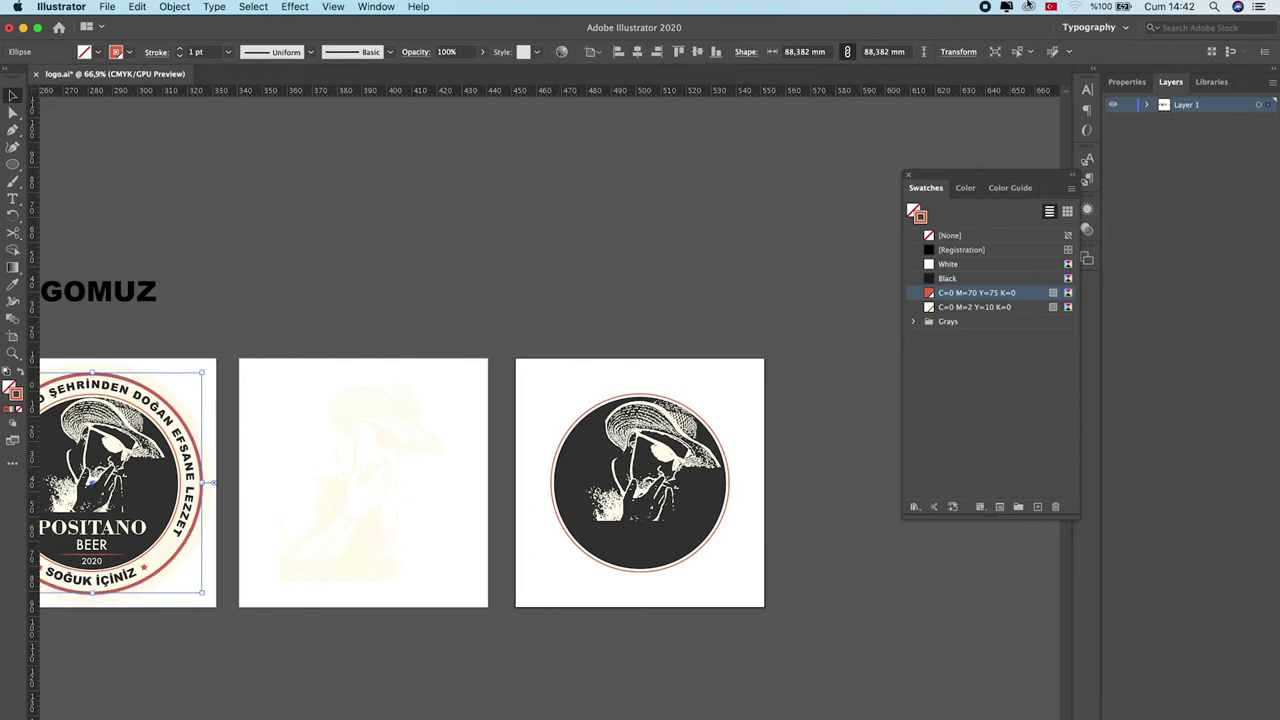
left_click(637, 52)
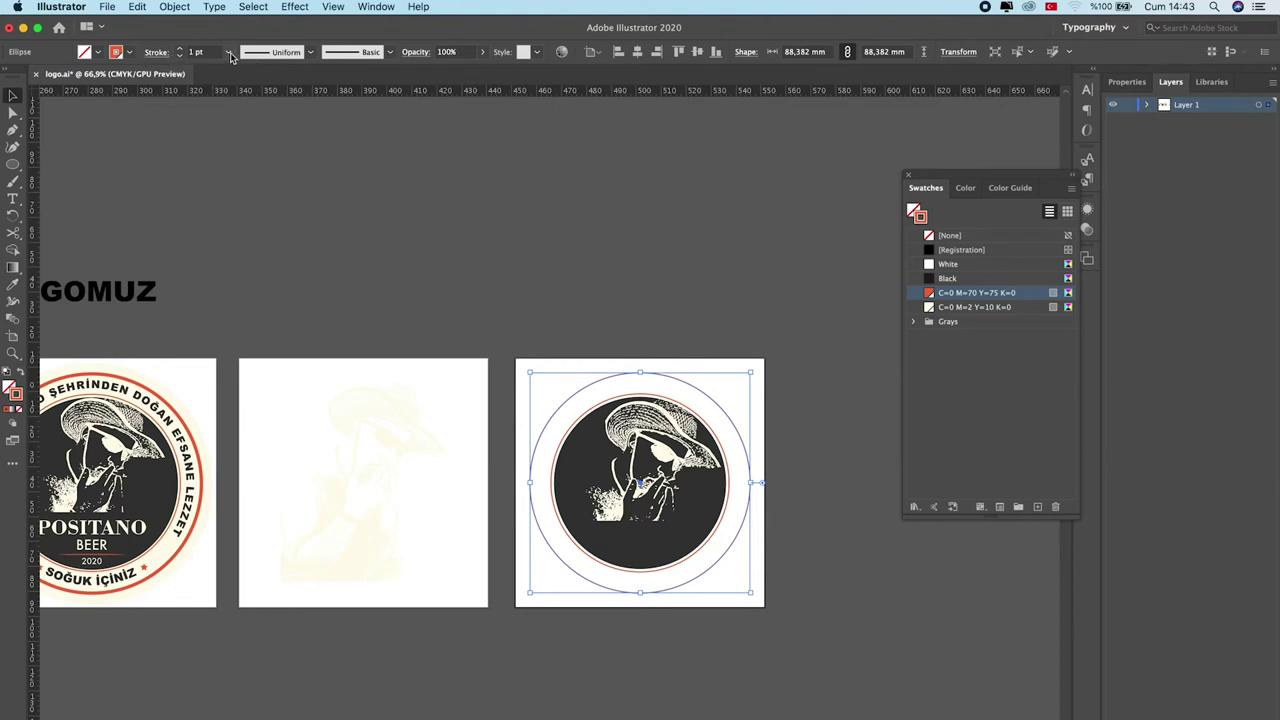
Step: Raise the outer circle's stroke weight to 3 pt, then to 4 pt
left_click(229, 52)
left_click(248, 149)
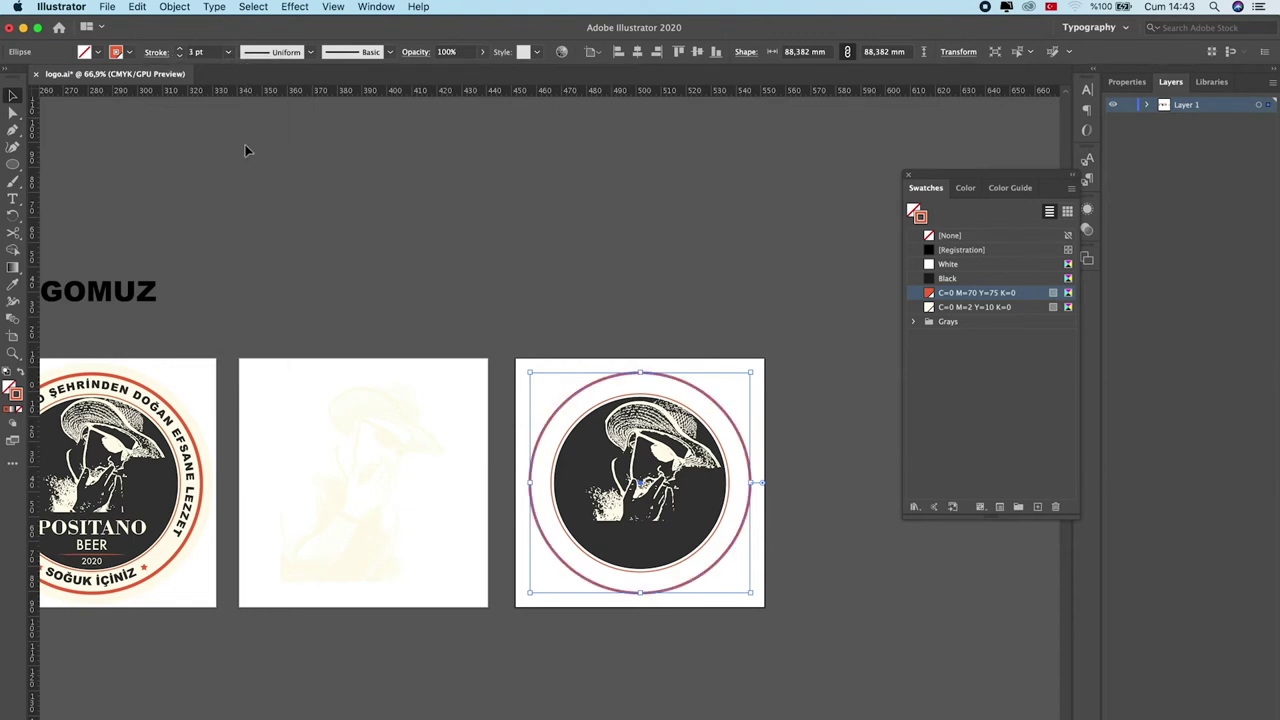
left_click(412, 188)
left_click(670, 385)
left_click(229, 53)
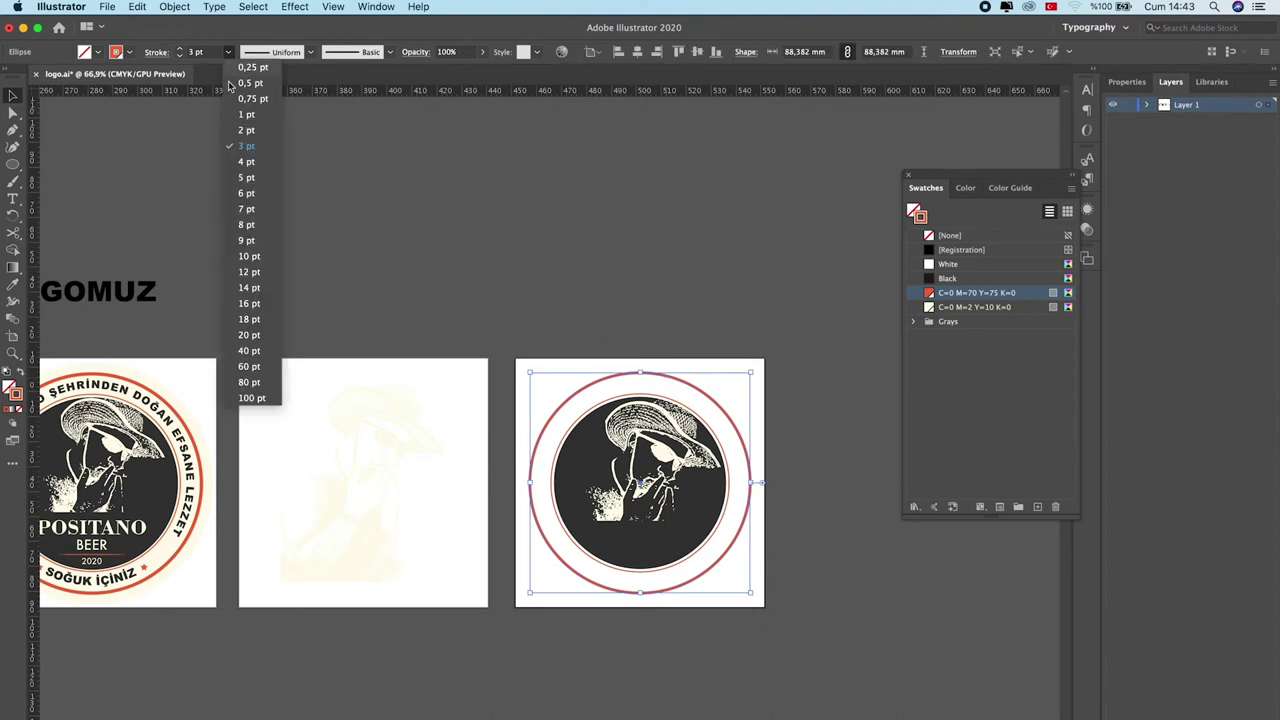
left_click(245, 161)
left_click(377, 222)
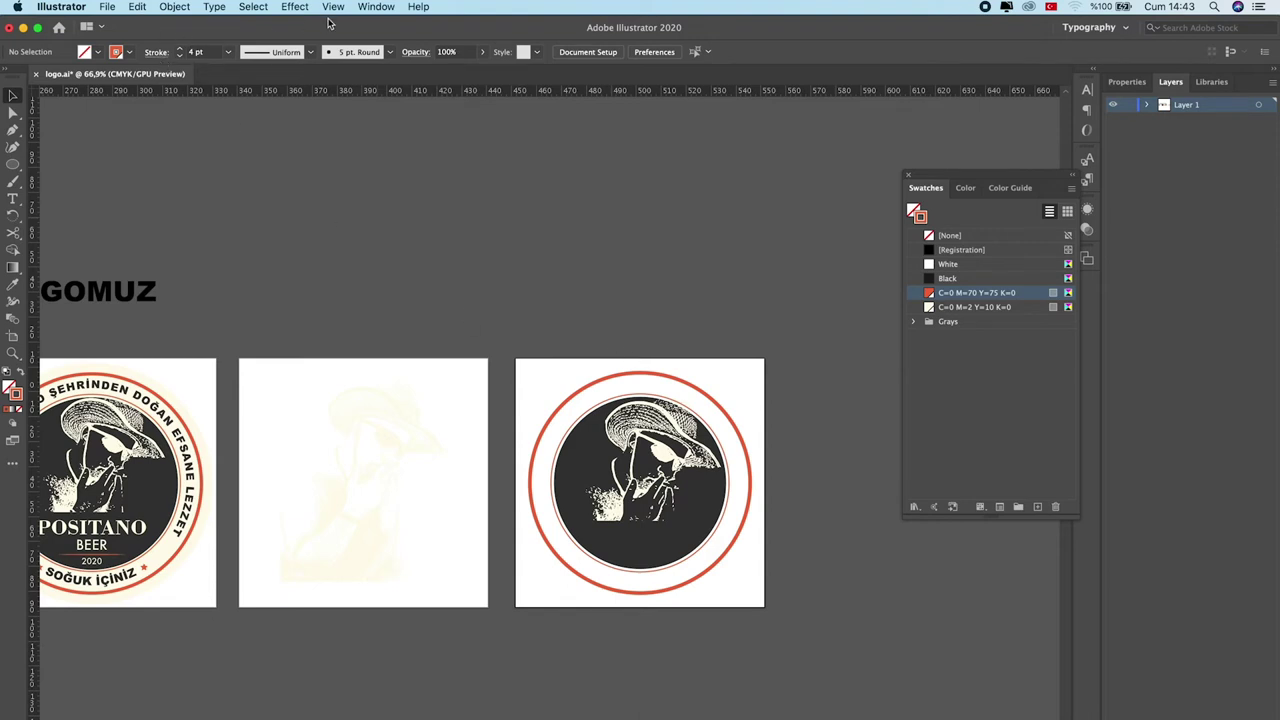
Step: Check the circle's settings in the Window > Stroke panel, then reselect the red outer circle
left_click(377, 6)
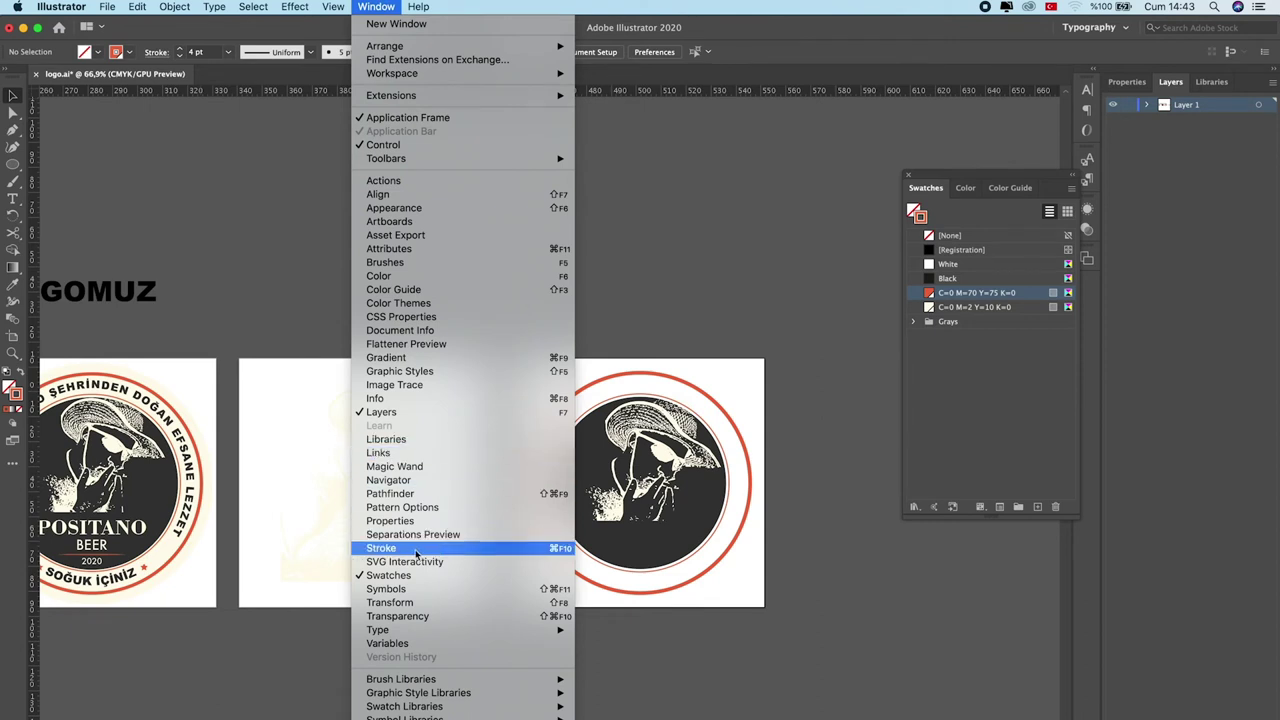
left_click(381, 548)
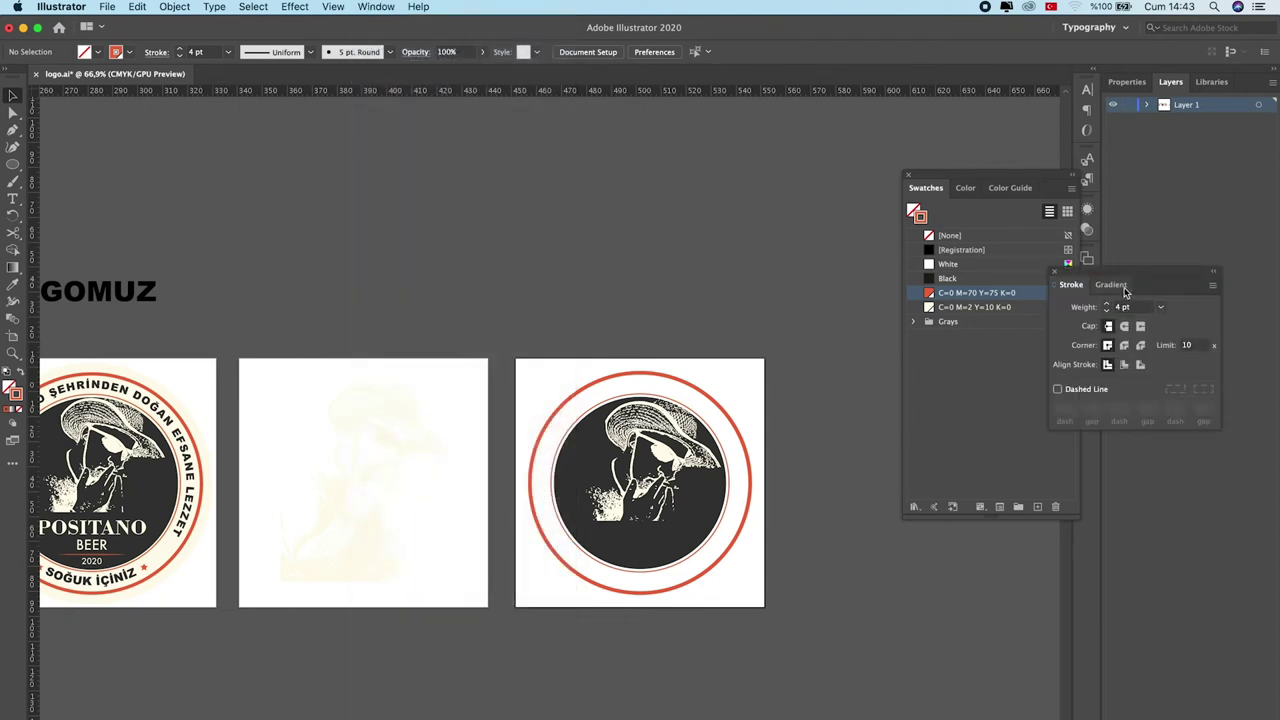
left_click(1054, 272)
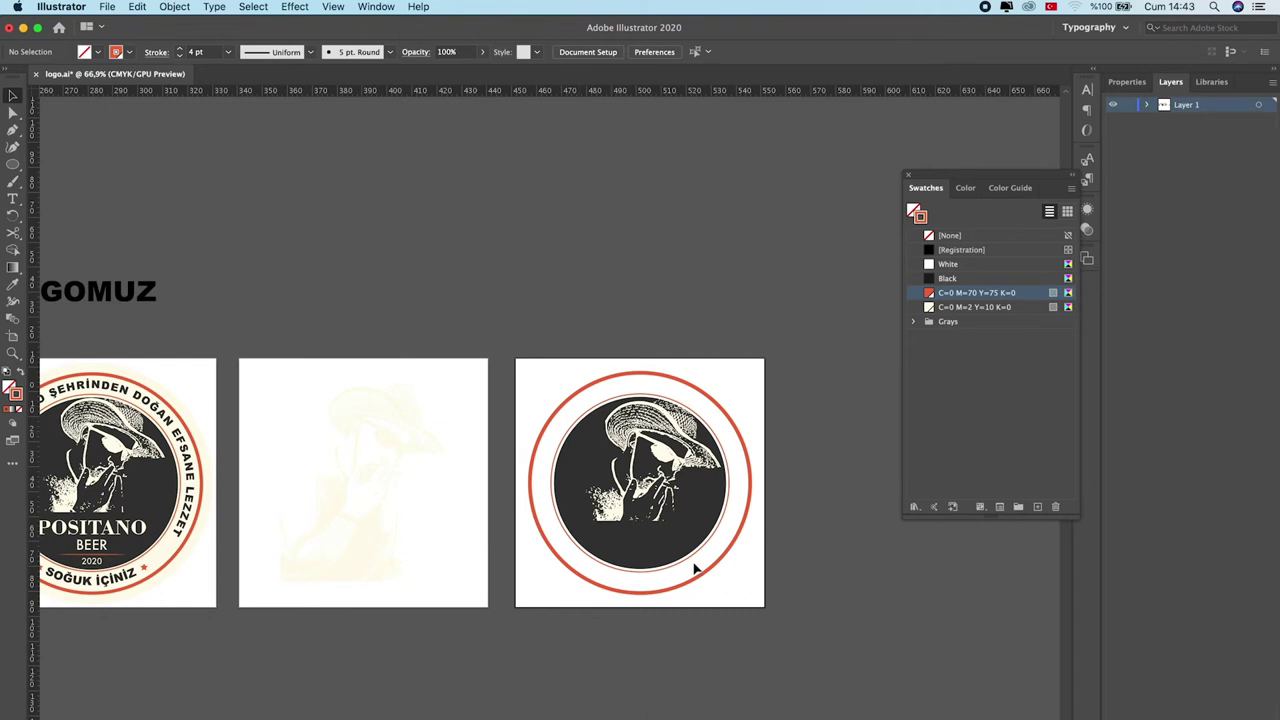
left_click(700, 583)
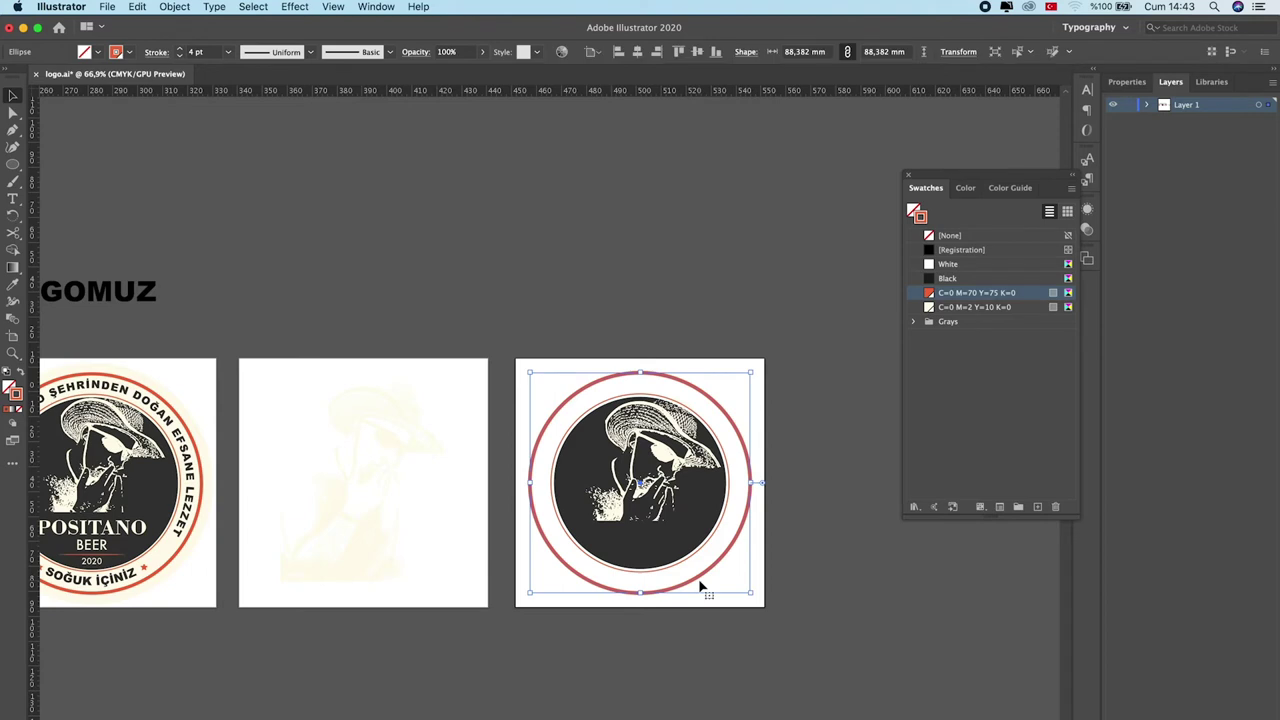
Step: Duplicate the 4 pt red ring, centre it on the right logo, and resize it to 95.346 mm
key("ctrl+shift+b")
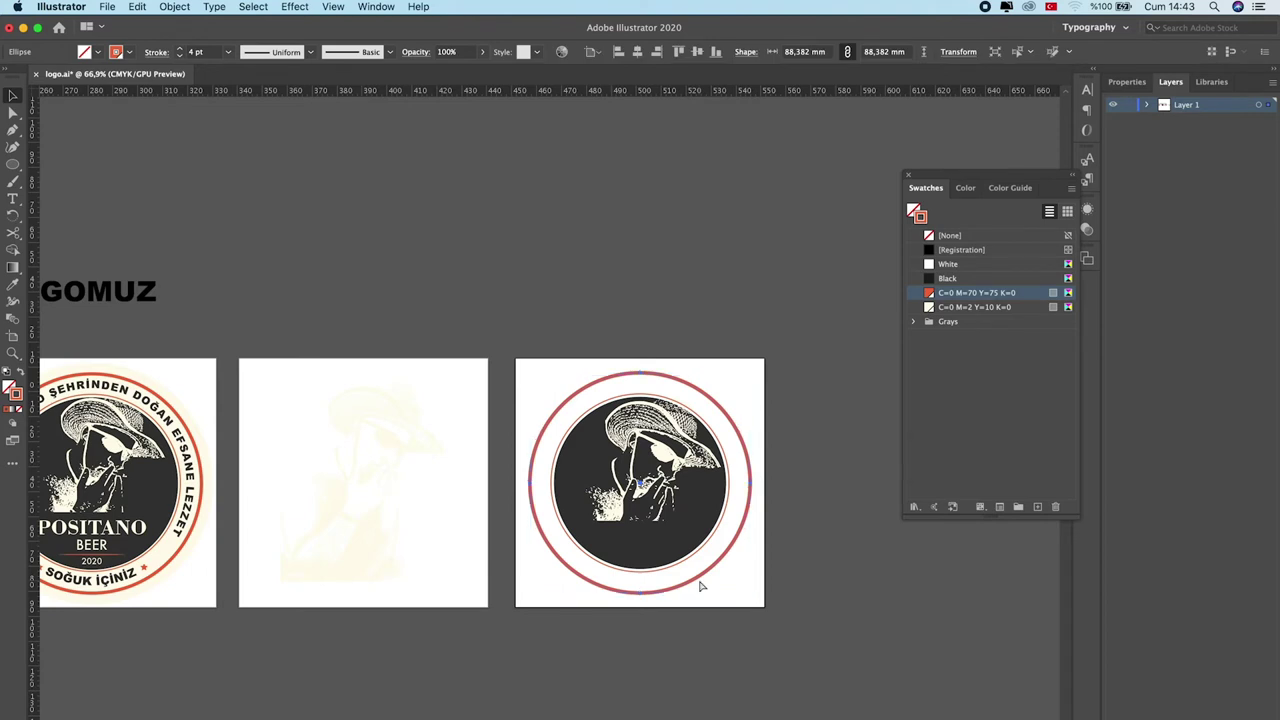
key("ctrl+v")
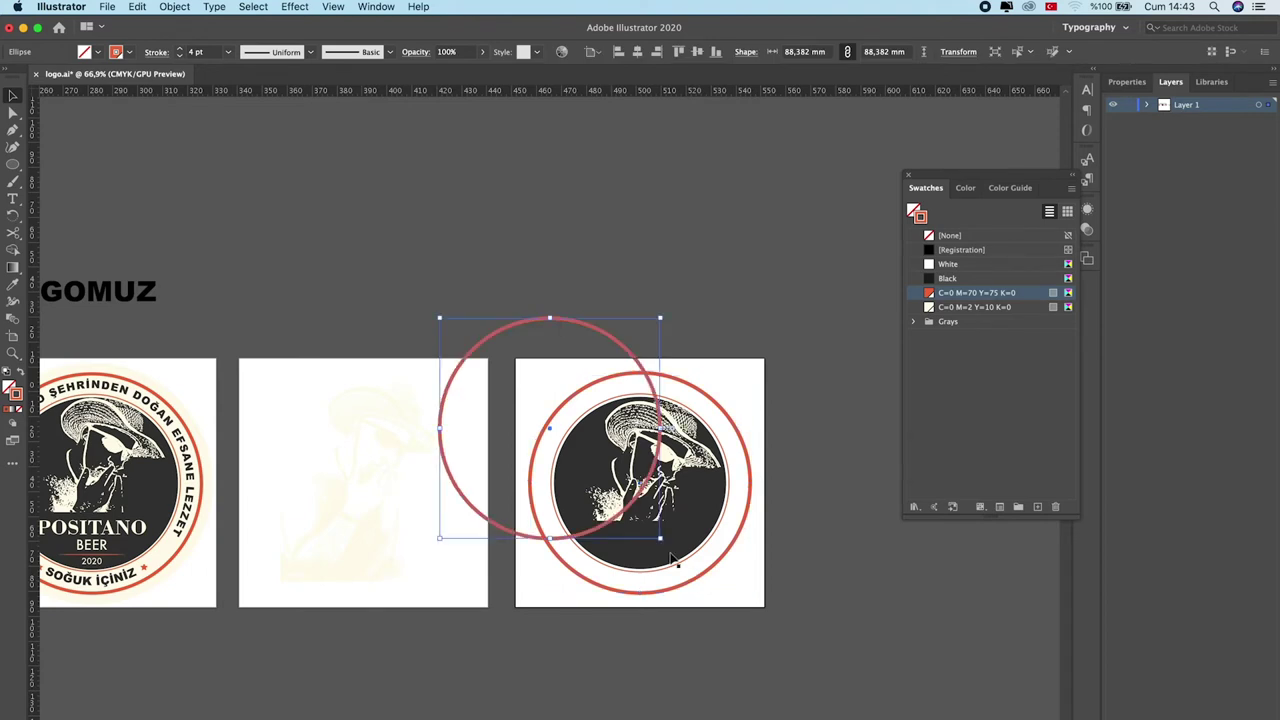
left_click_drag(660, 538, 675, 552)
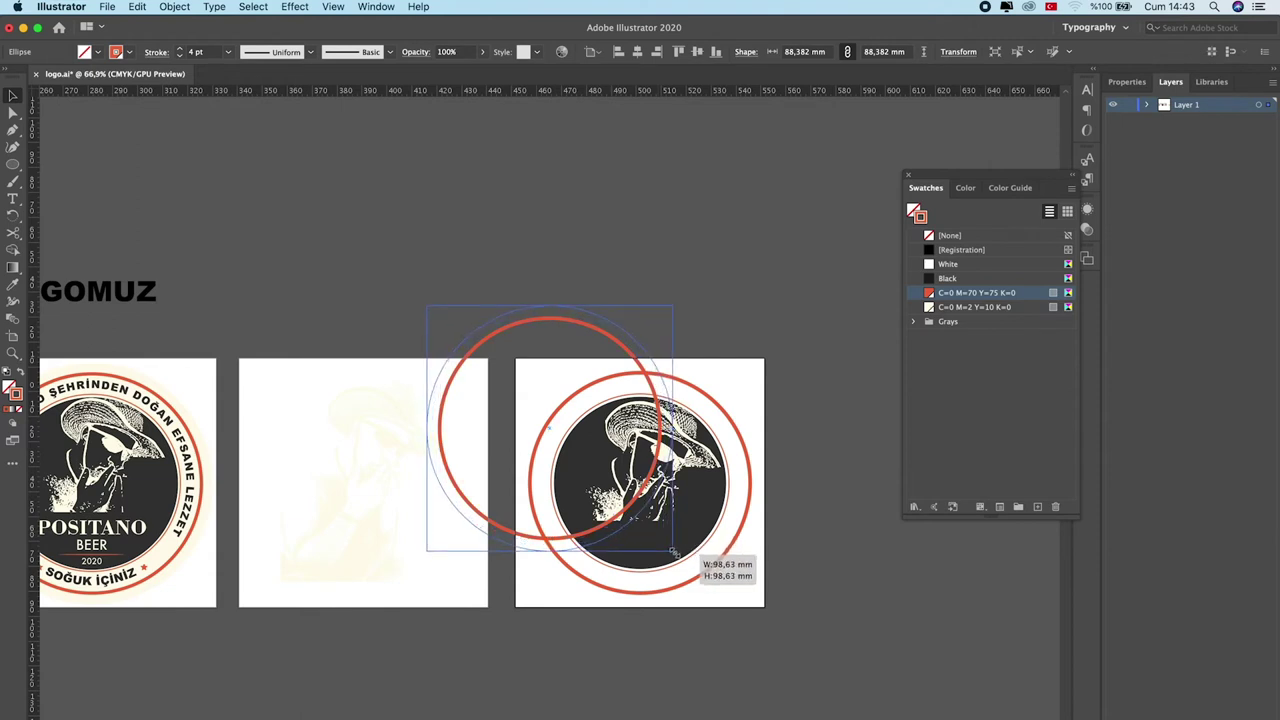
left_click_drag(675, 552, 674, 551)
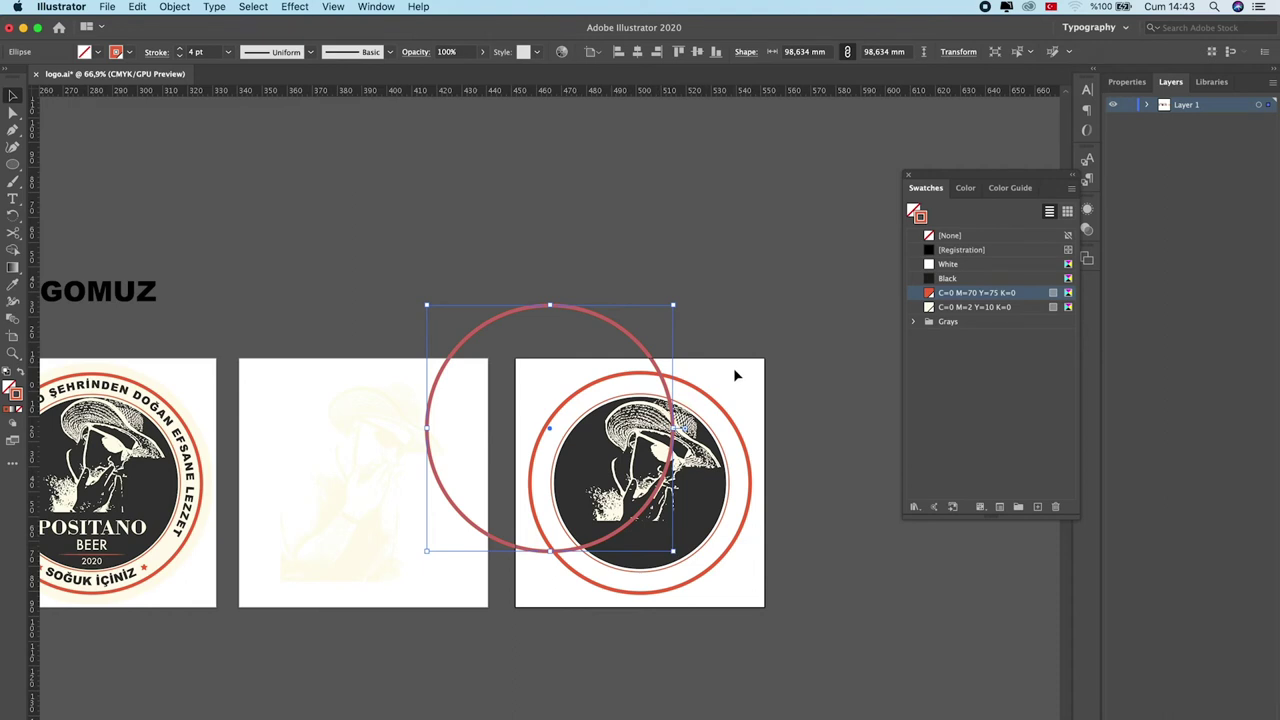
scroll(733, 367, "up", 2)
left_click(637, 51)
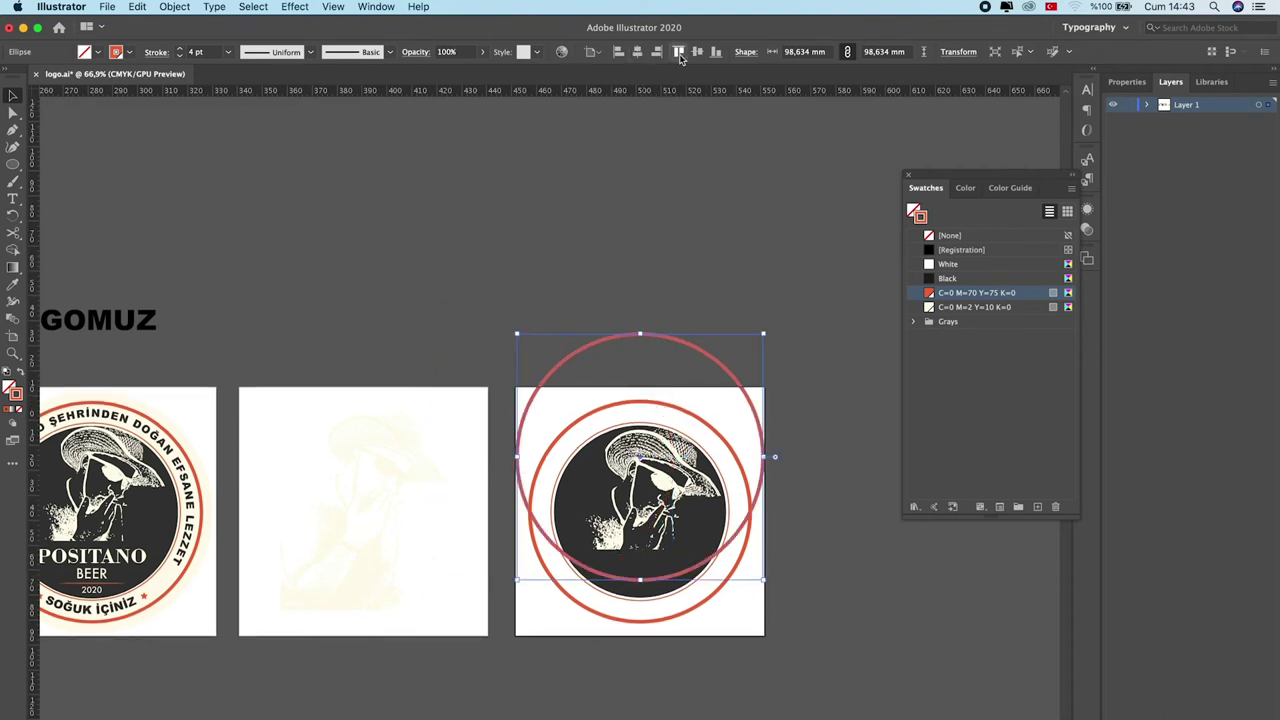
left_click(697, 51)
left_click(728, 289)
scroll(746, 335, "down", 3)
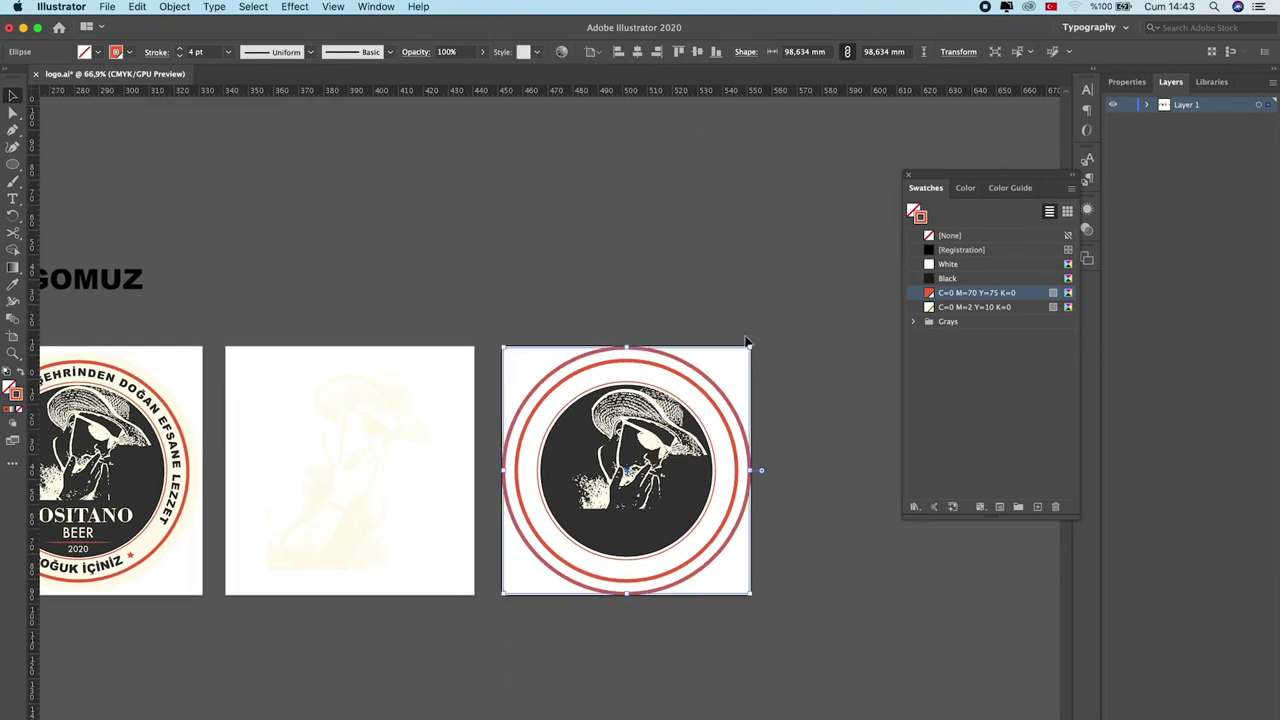
left_click_drag(750, 347, 746, 351)
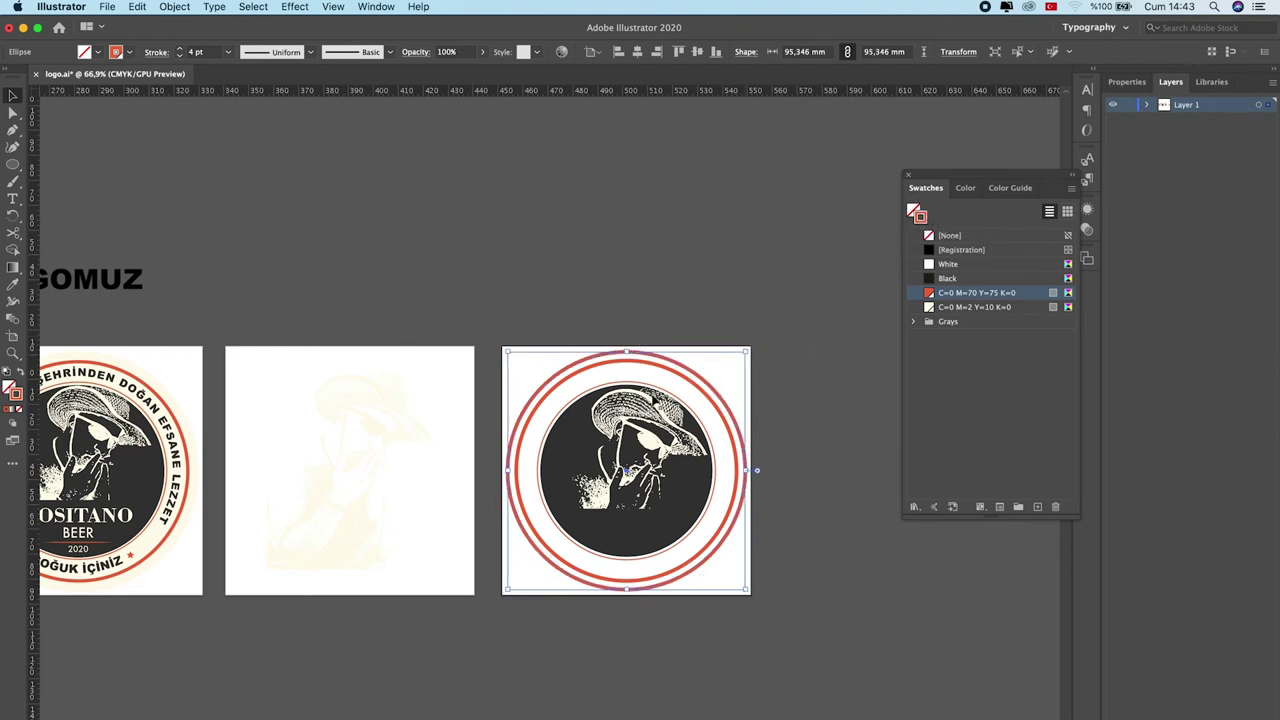
Step: Remove the outer ring's stroke and fill it with the C=0 M=2 Y=10 K=0 cream swatch
left_click(950, 236)
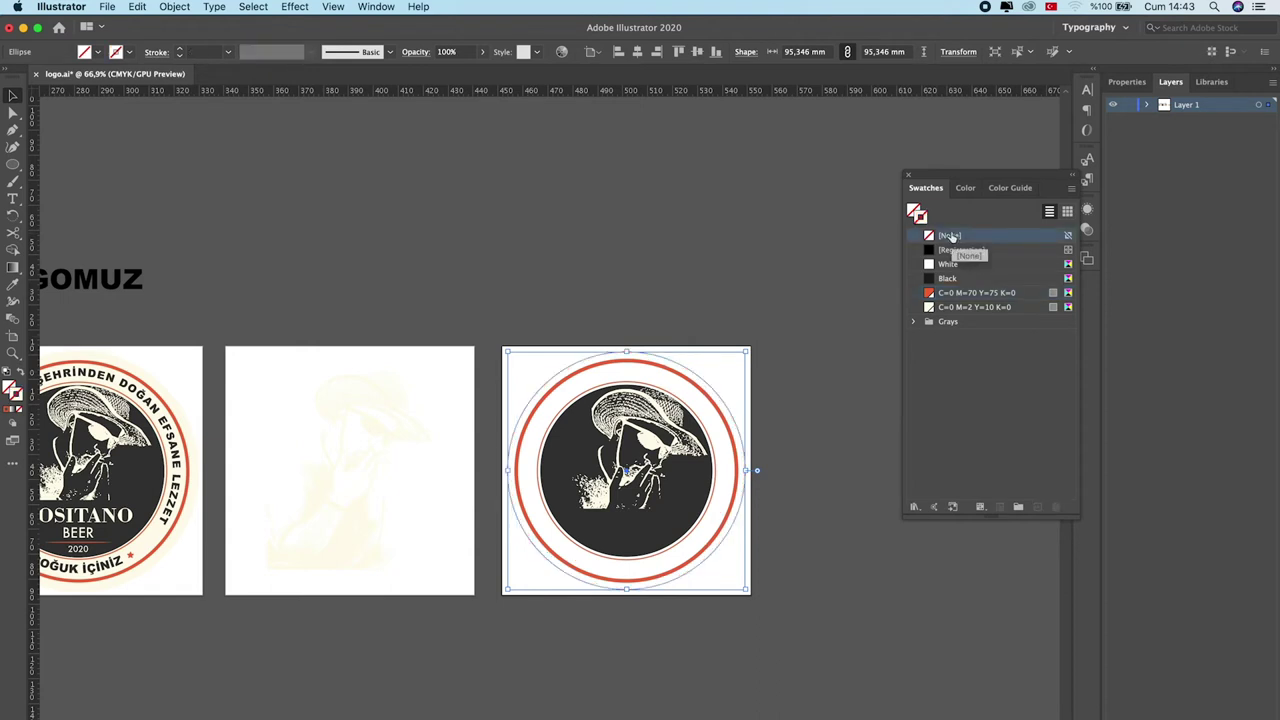
left_click(914, 212)
left_click(975, 307)
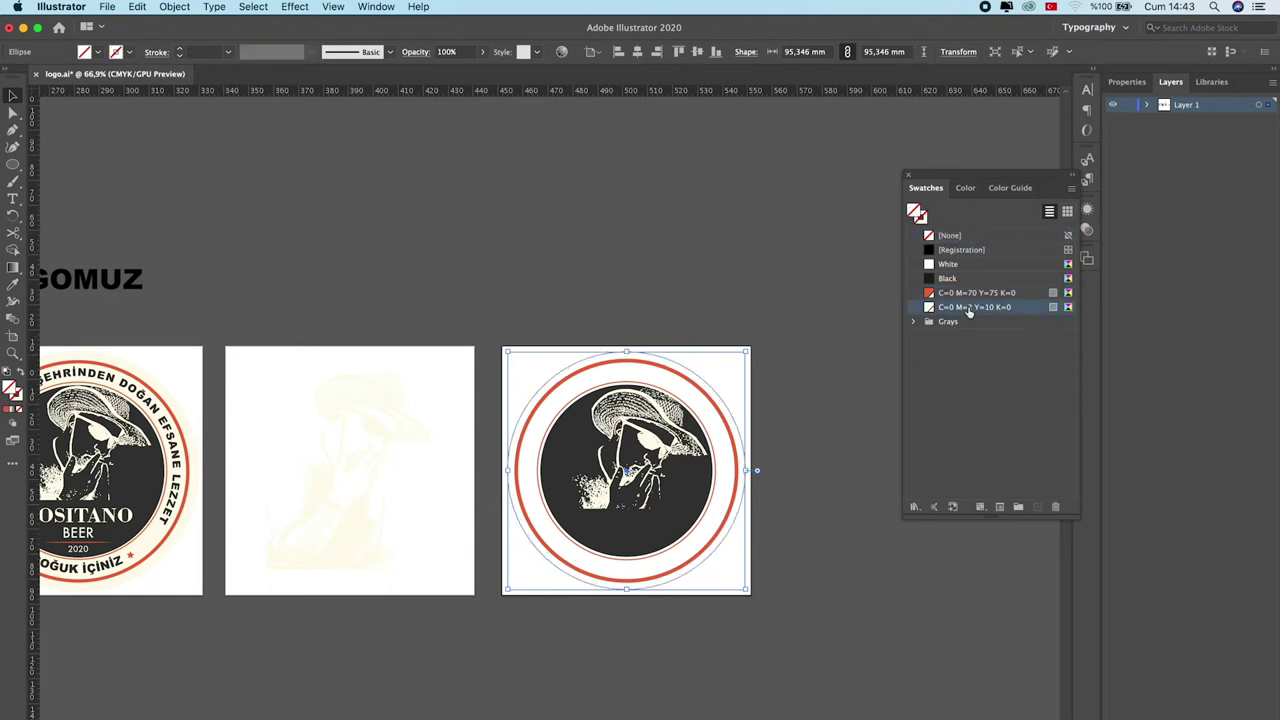
Step: Send the cream disc to the back, then select the POSITANO BEER wordmark on the MARKAMIZ board
right_click(572, 418)
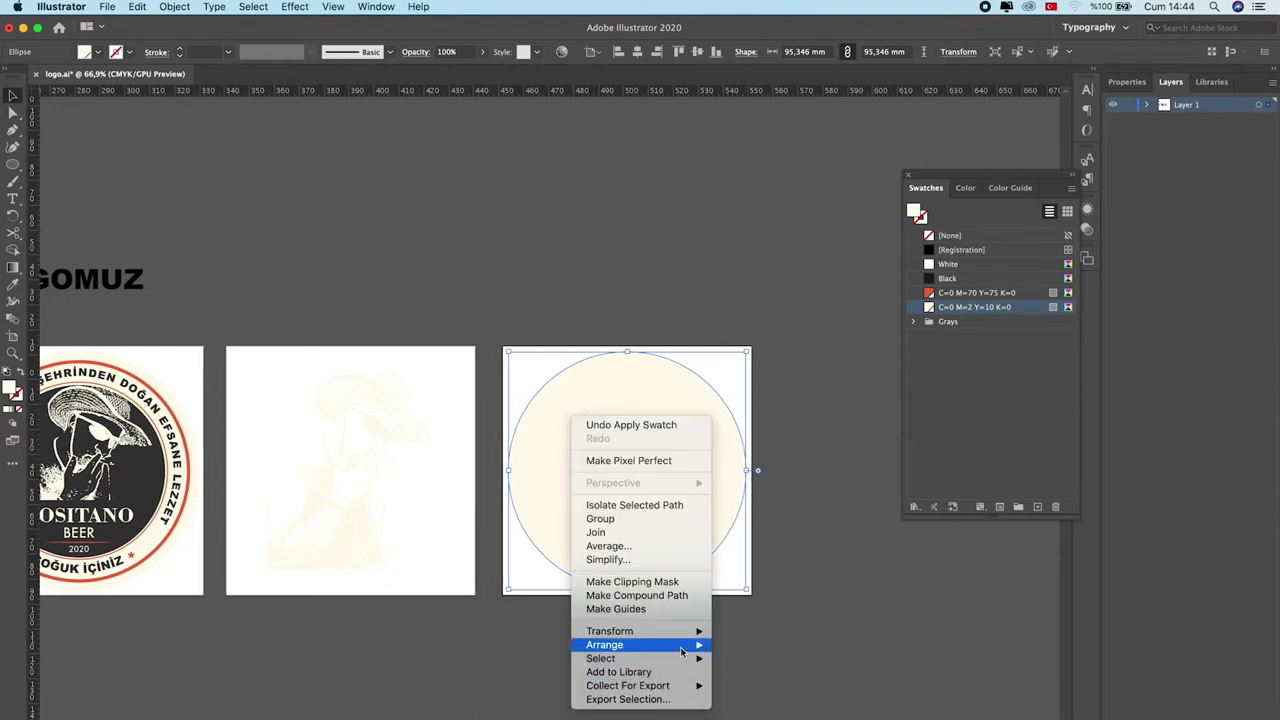
mouse_move(605, 645)
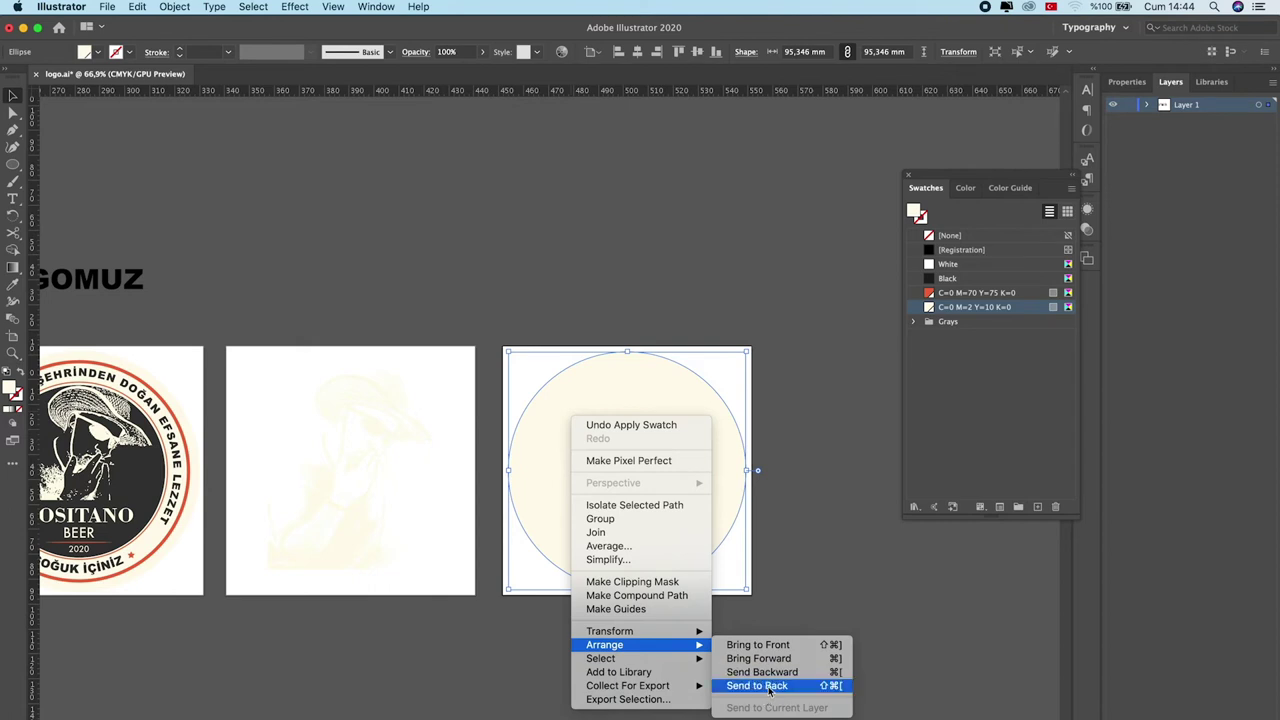
left_click(769, 689)
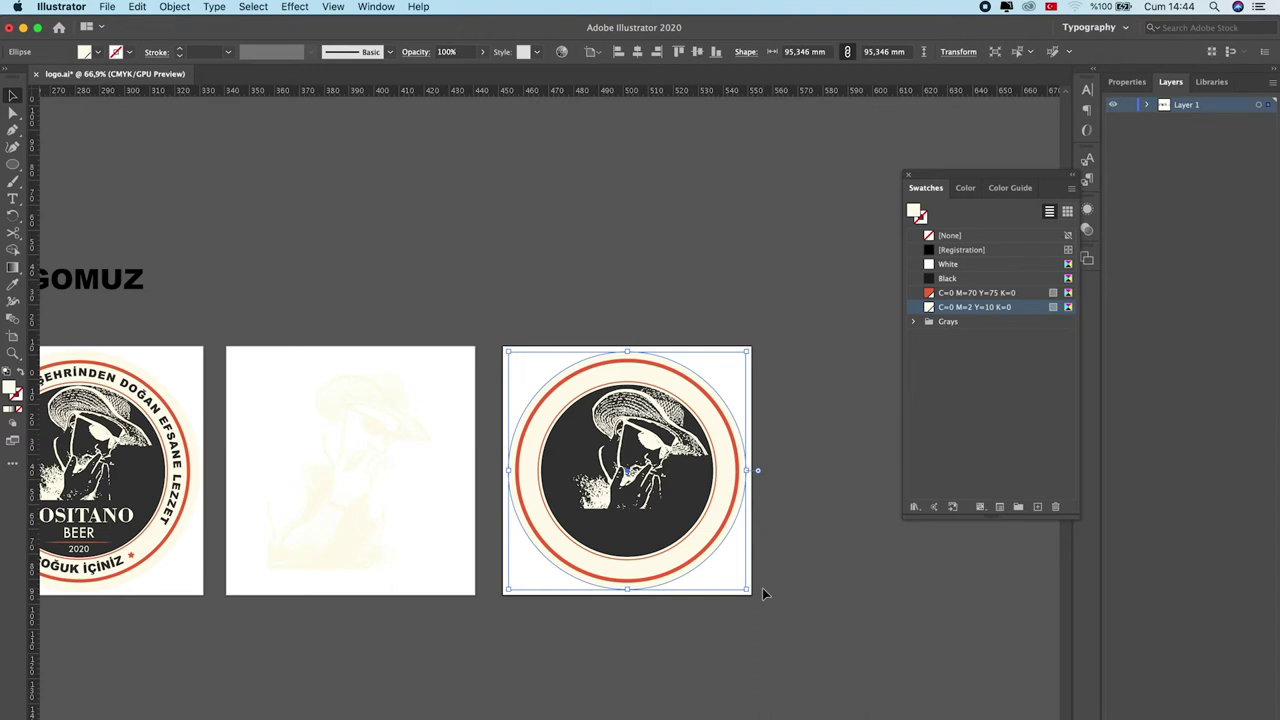
left_click(213, 232)
scroll(272, 347, "left", 3)
scroll(250, 400, "left", 4)
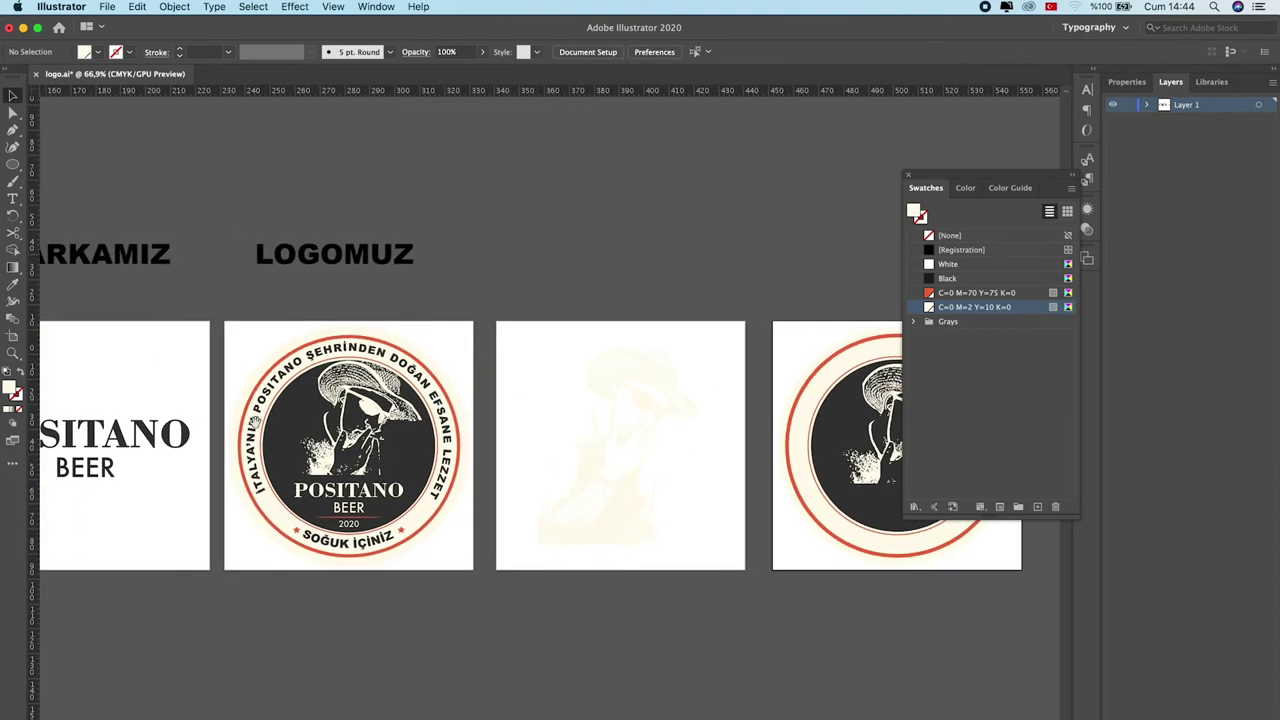
scroll(230, 460, "left", 3)
left_click(212, 508)
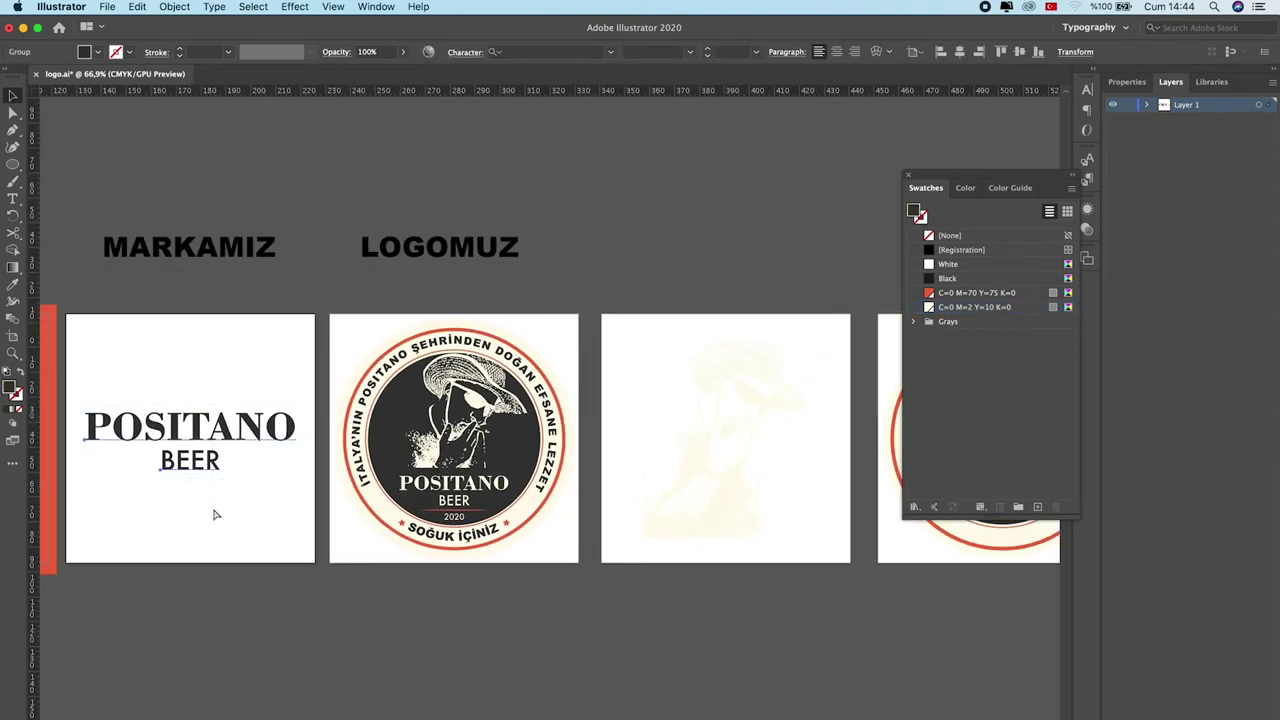
Step: Paste a copy of the POSITANO BEER wordmark near the logo variants and scale it down
left_click_drag(686, 508, 108, 474)
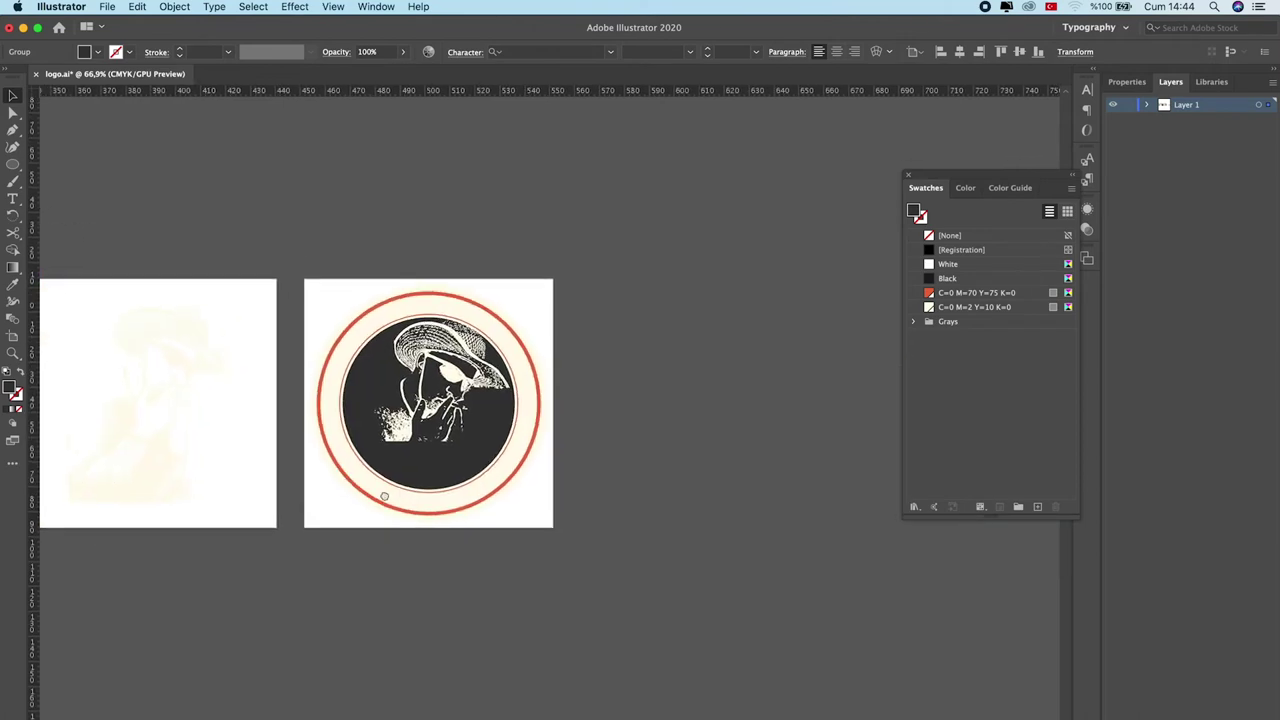
left_click_drag(383, 491, 616, 516)
scroll(616, 516, "right", 2)
key("ctrl+v")
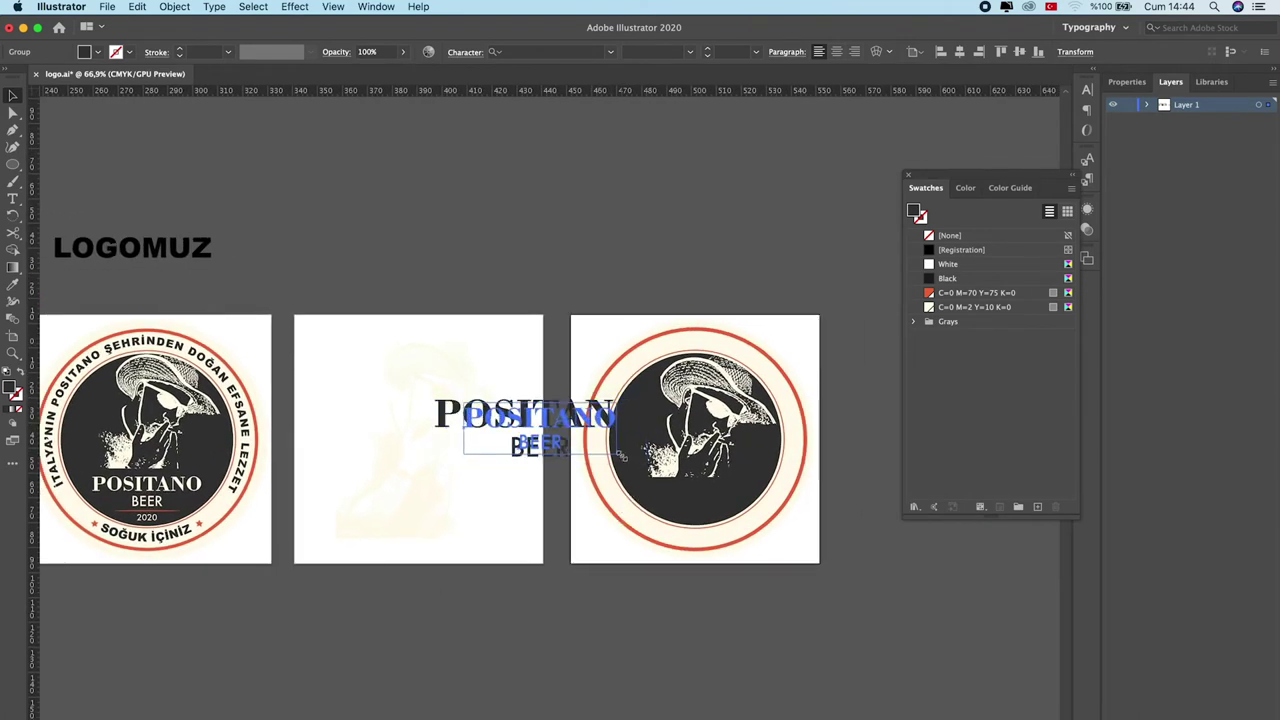
mouse_move(649, 463)
left_mouse_down()
mouse_move(608, 450)
mouse_move(745, 490)
left_mouse_up()
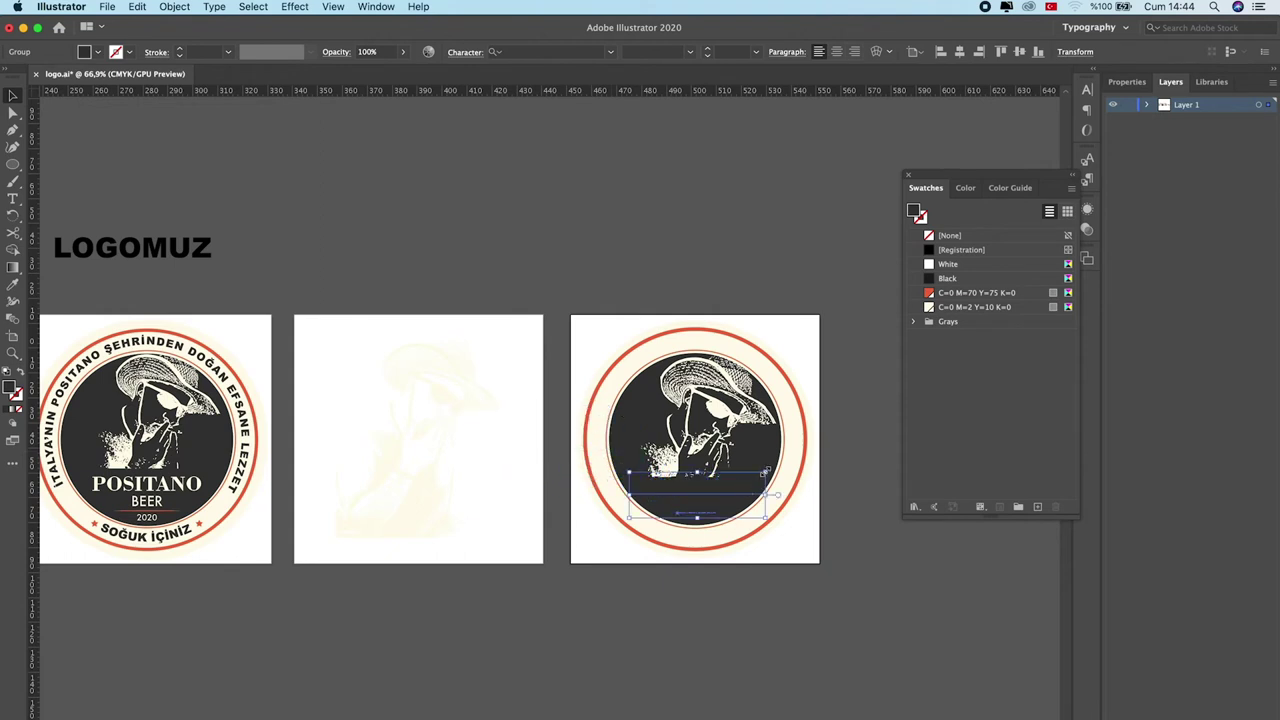
left_click(760, 481)
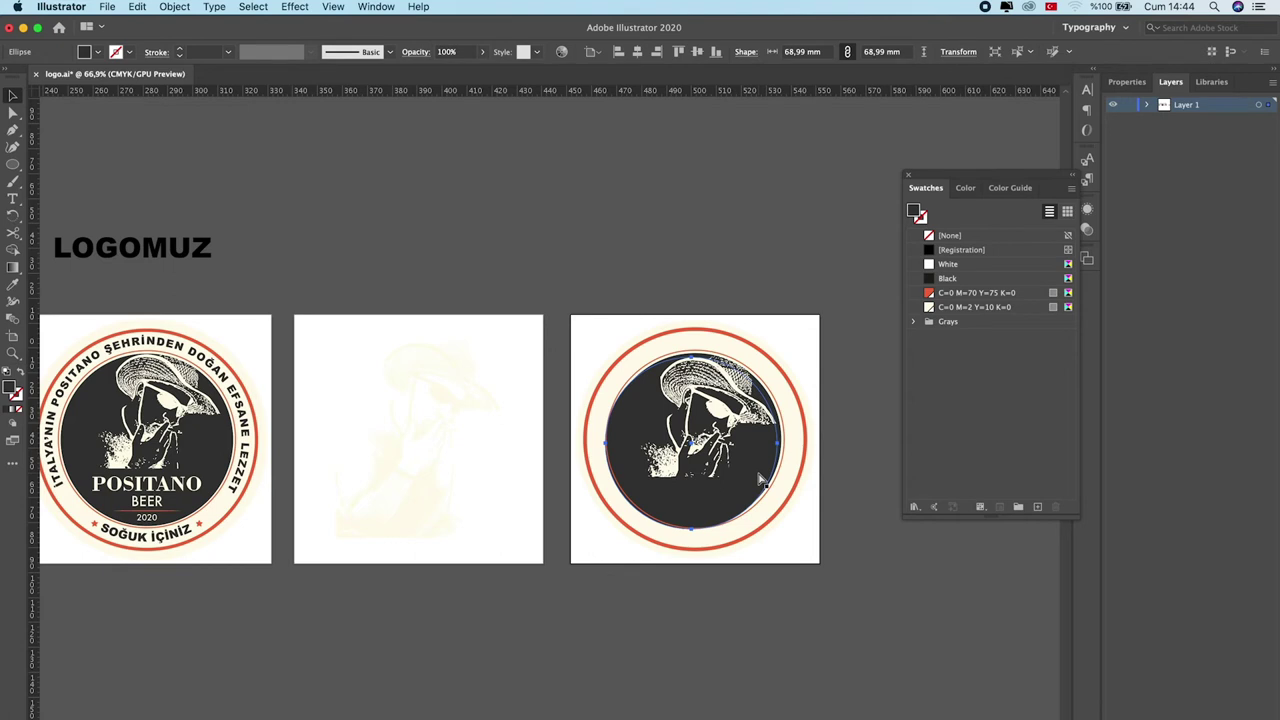
key("ctrl+z")
Step: Change the wordmark's stacking order, colour it cream, and move it onto the right logo's dark circle
right_click(530, 430)
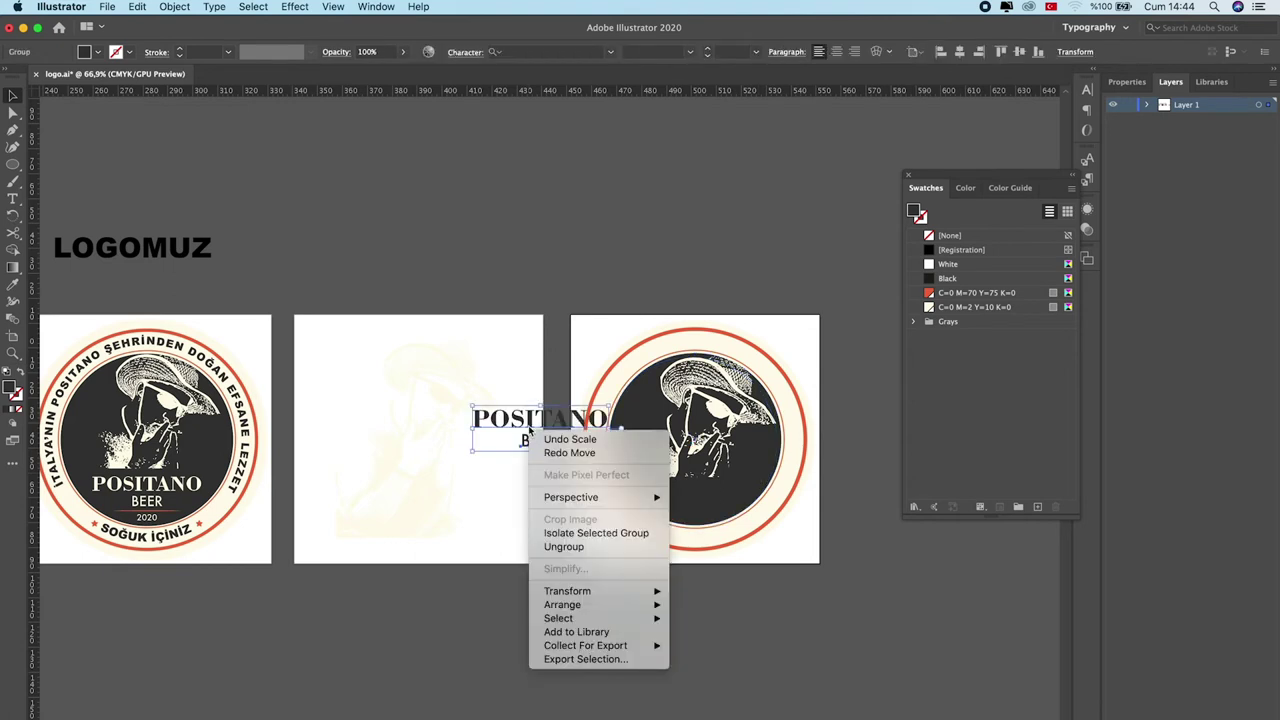
mouse_move(562, 604)
left_click(697, 612)
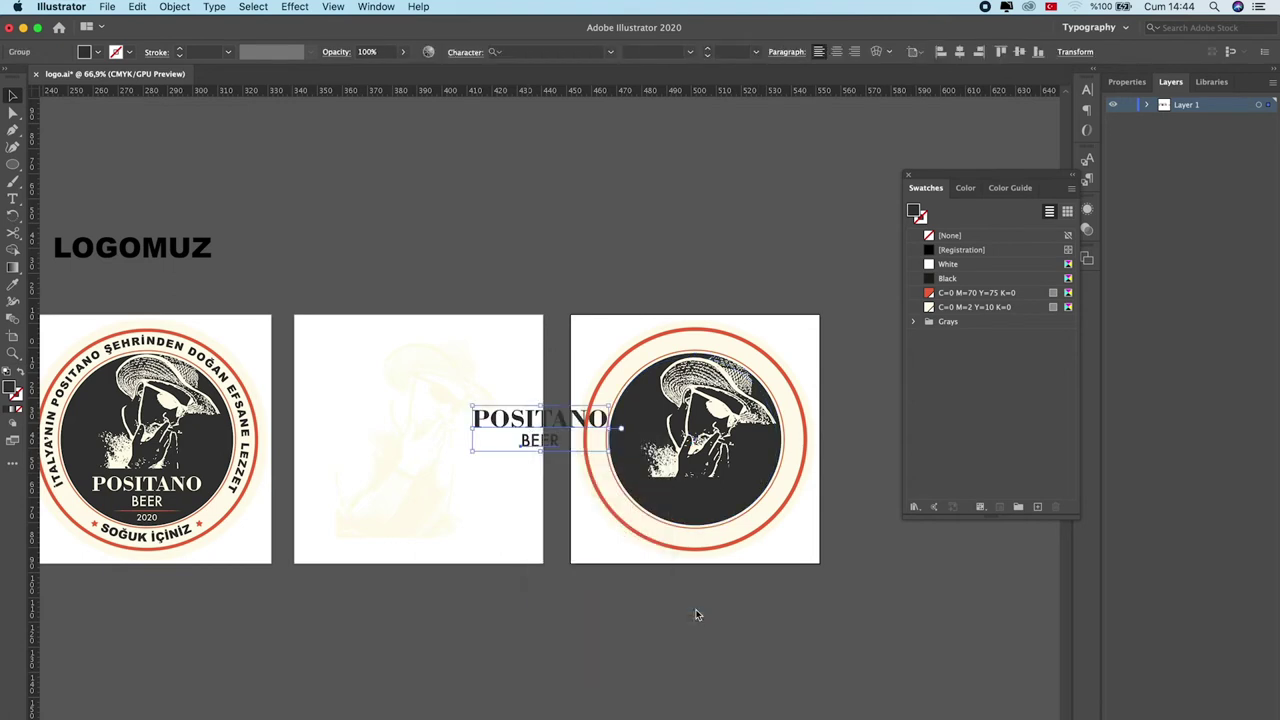
left_click(950, 307)
left_click_drag(543, 436, 724, 494)
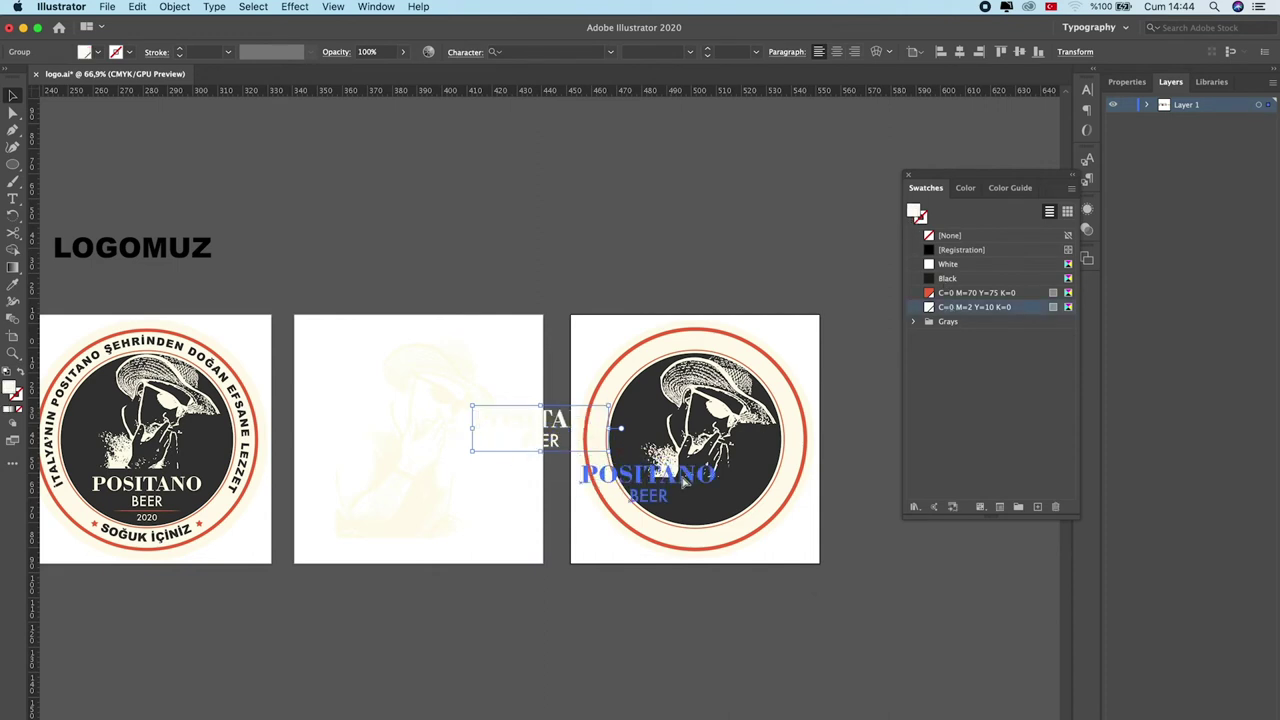
left_click_drag(724, 494, 720, 498)
Step: Shrink the wordmark to fit the dark circle, nudge it up, and centre it horizontally
left_click(718, 500, "super")
left_click_drag(815, 567, 851, 394)
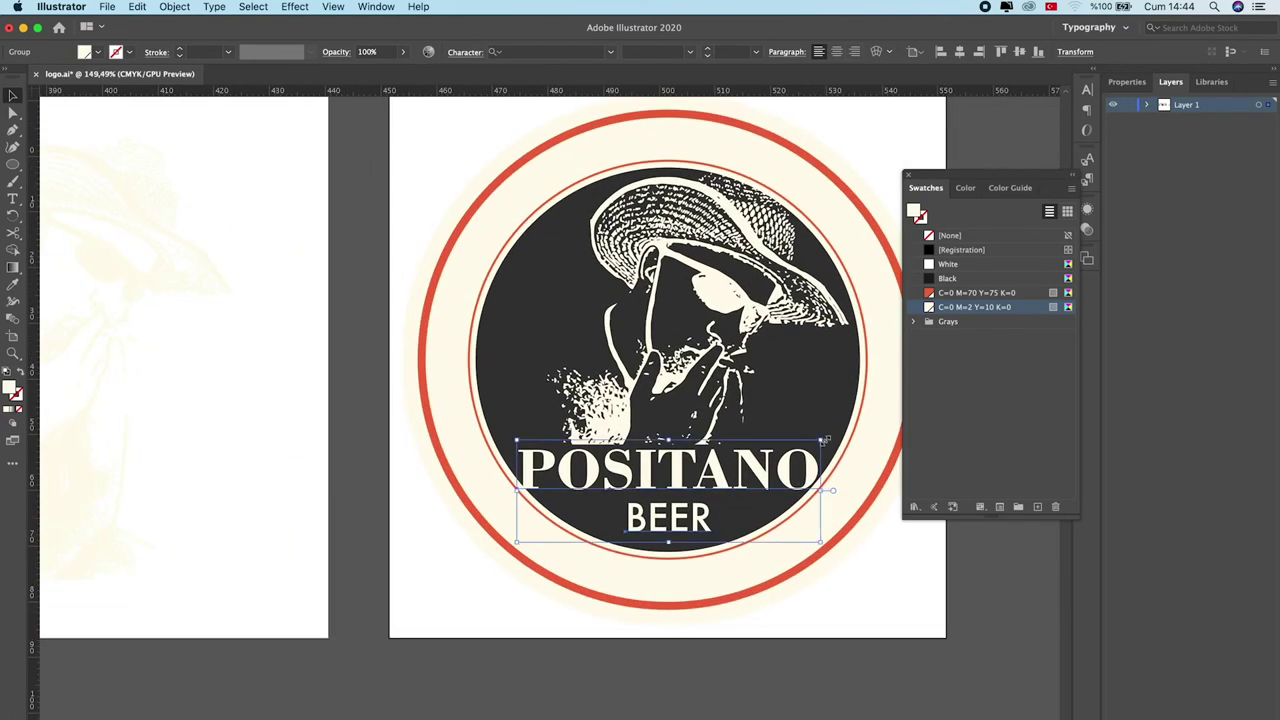
left_click_drag(823, 438, 800, 458)
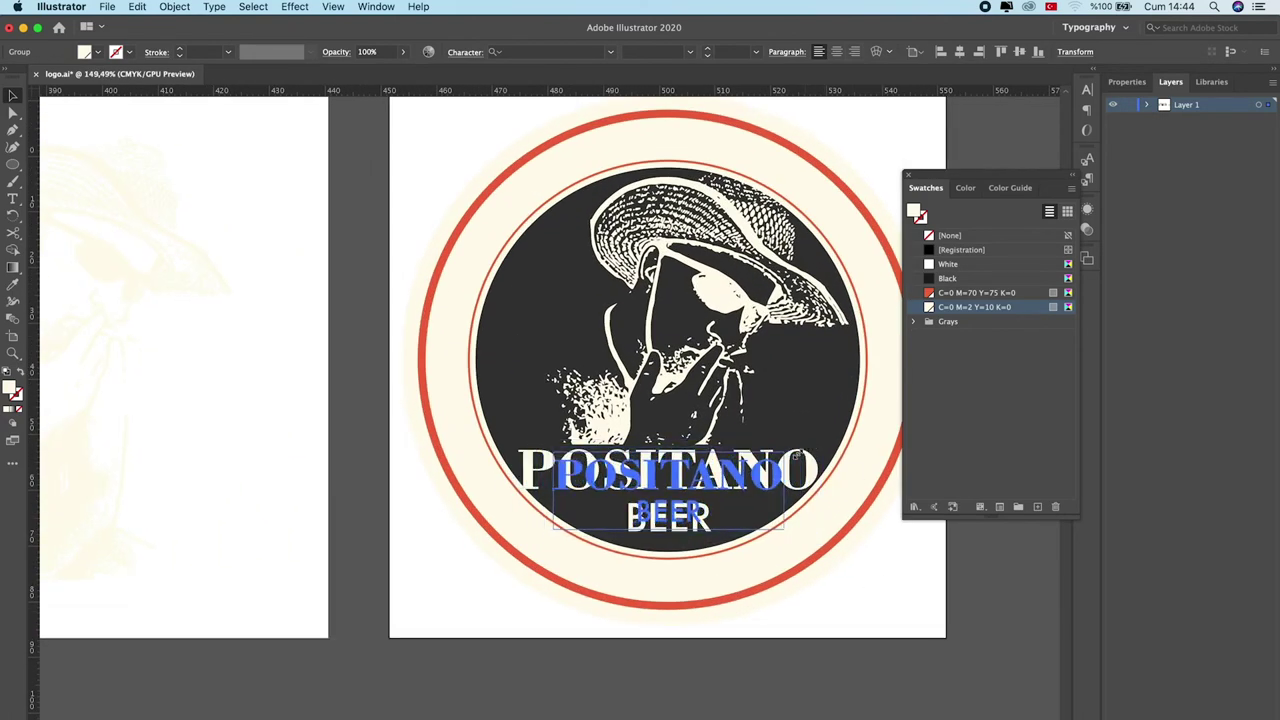
key("Up")
key("Up")
key("Up")
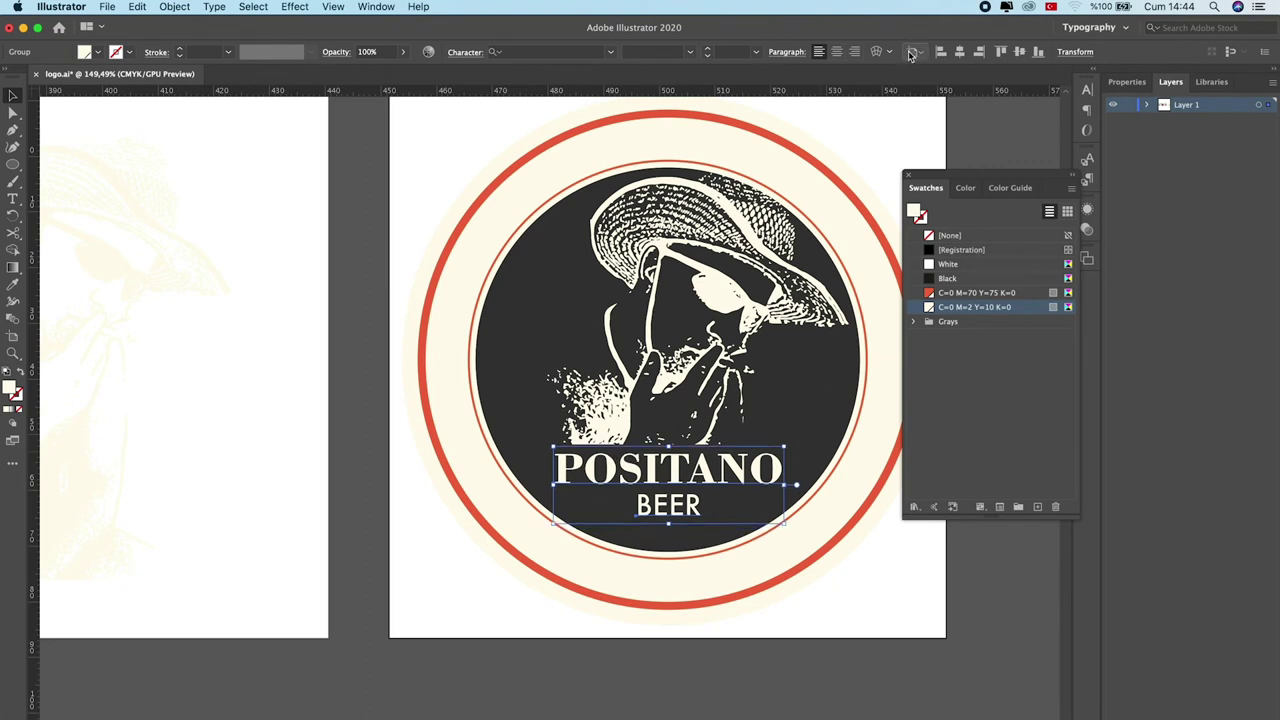
left_click(959, 52)
left_click(406, 540)
Step: Make the wordmark slightly smaller, then select the clipped portrait for point editing
scroll(405, 452, "down", 5)
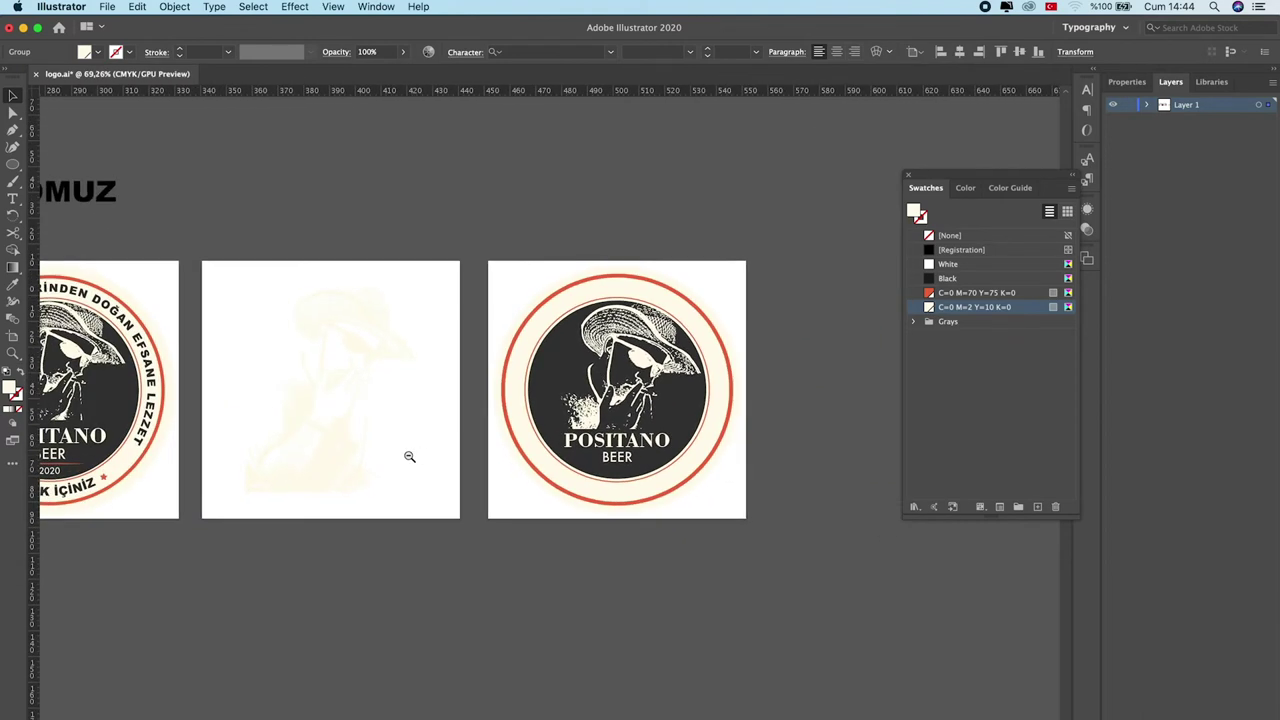
left_click(695, 478)
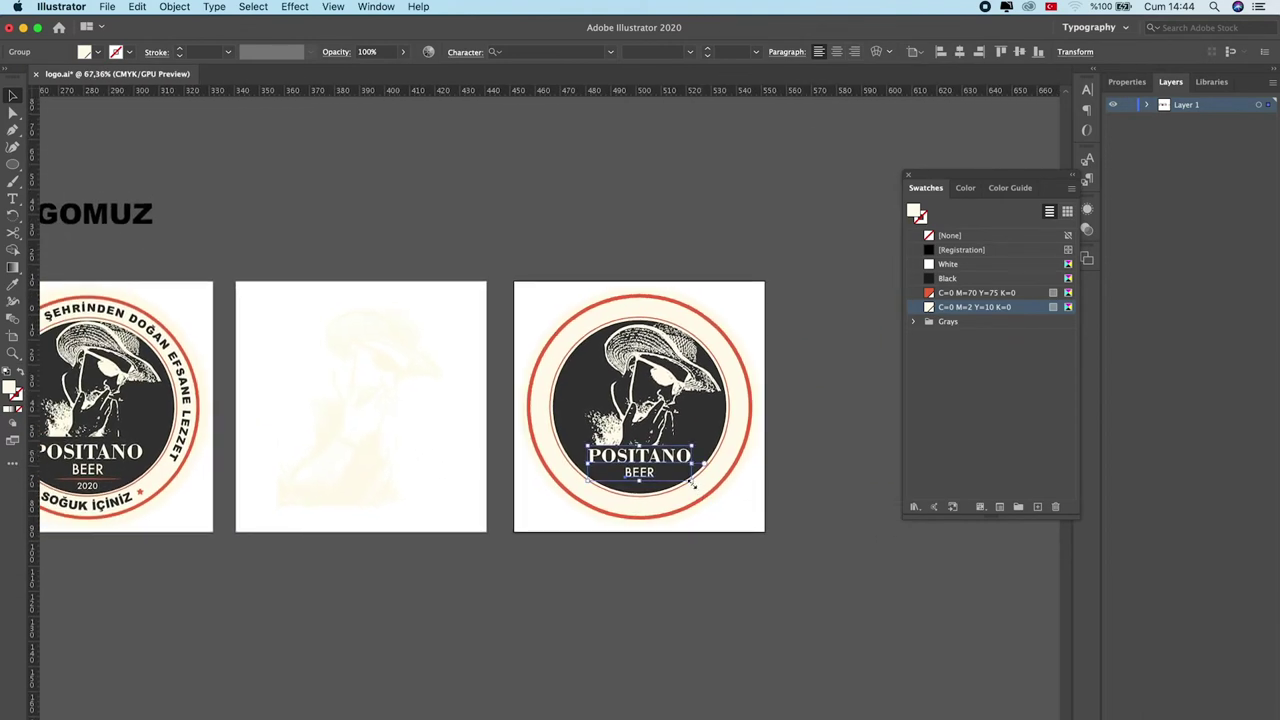
left_click_drag(693, 482, 687, 484)
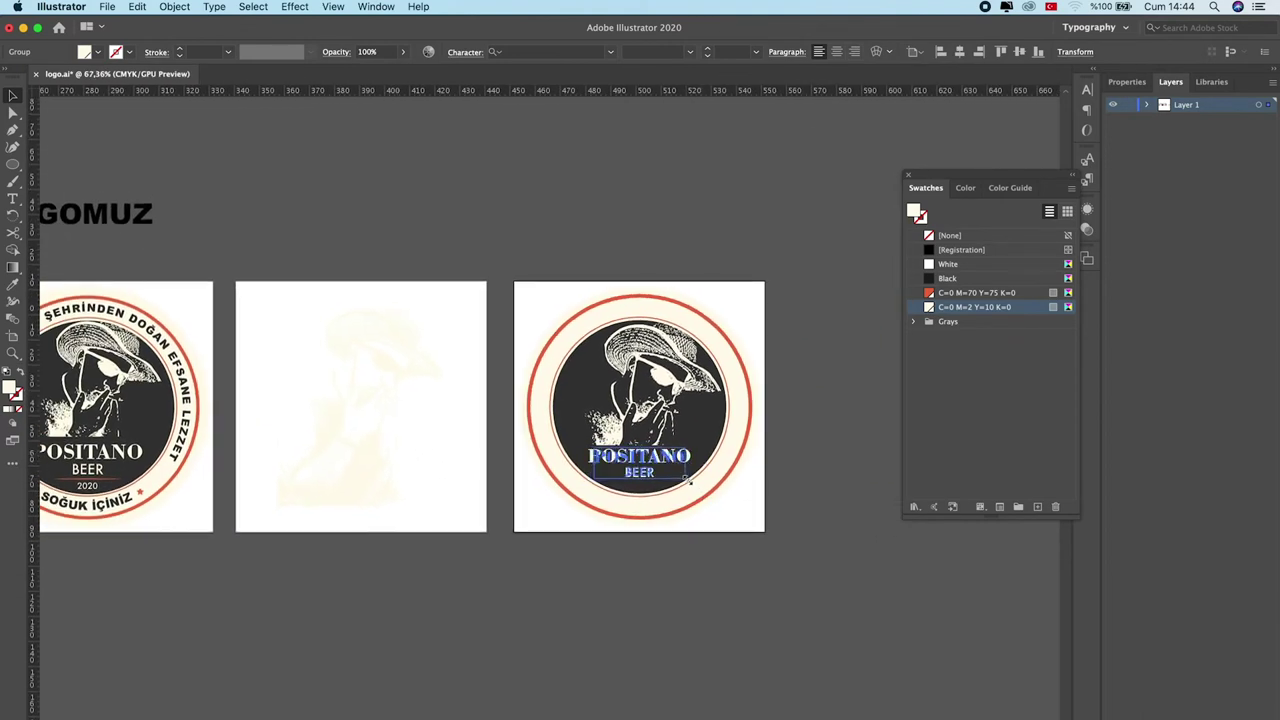
left_click(841, 545)
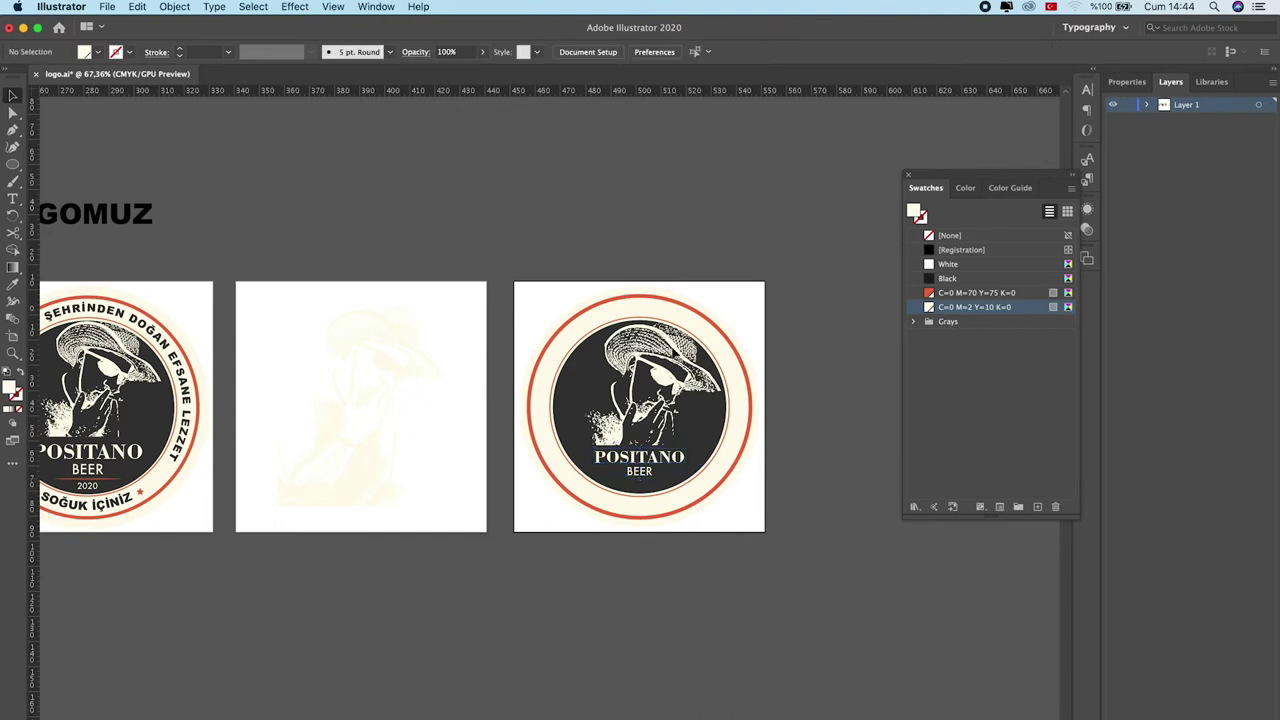
left_click(693, 405)
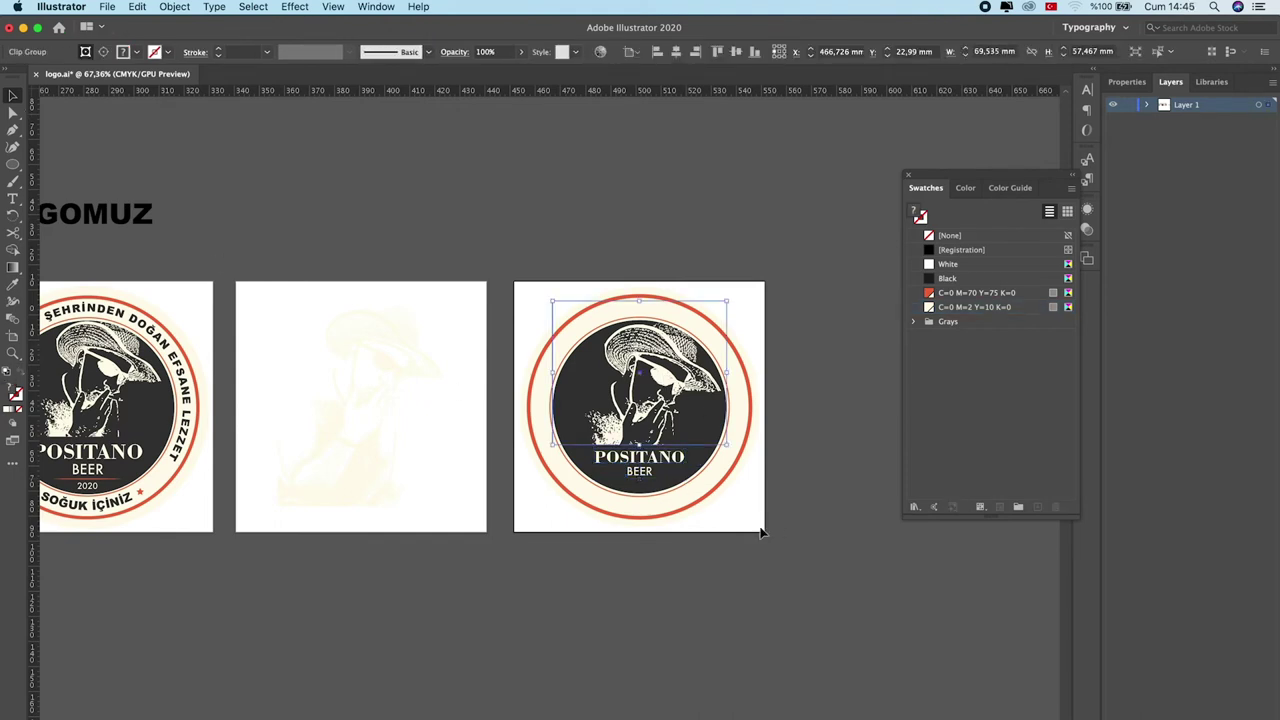
left_click(13, 112)
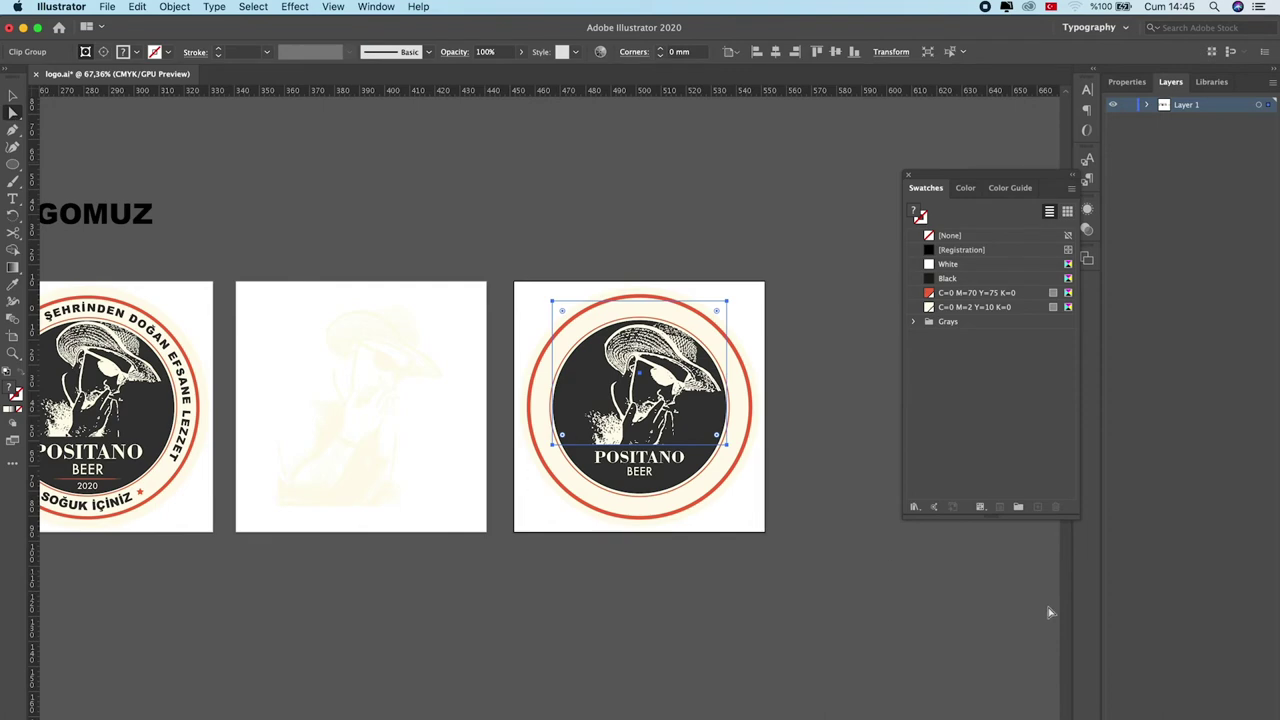
Step: Raise the bottom anchors of the portrait's clip path so it ends above the title
scroll(680, 385, "up", 3)
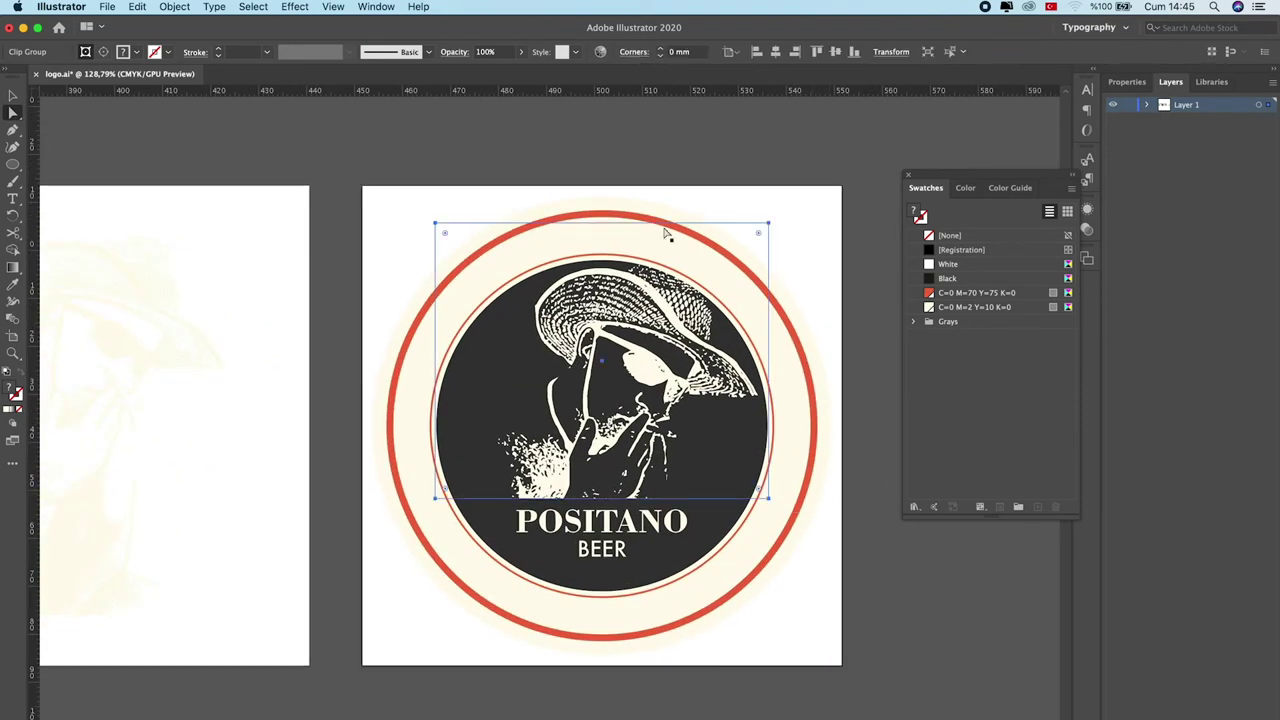
left_click(769, 499)
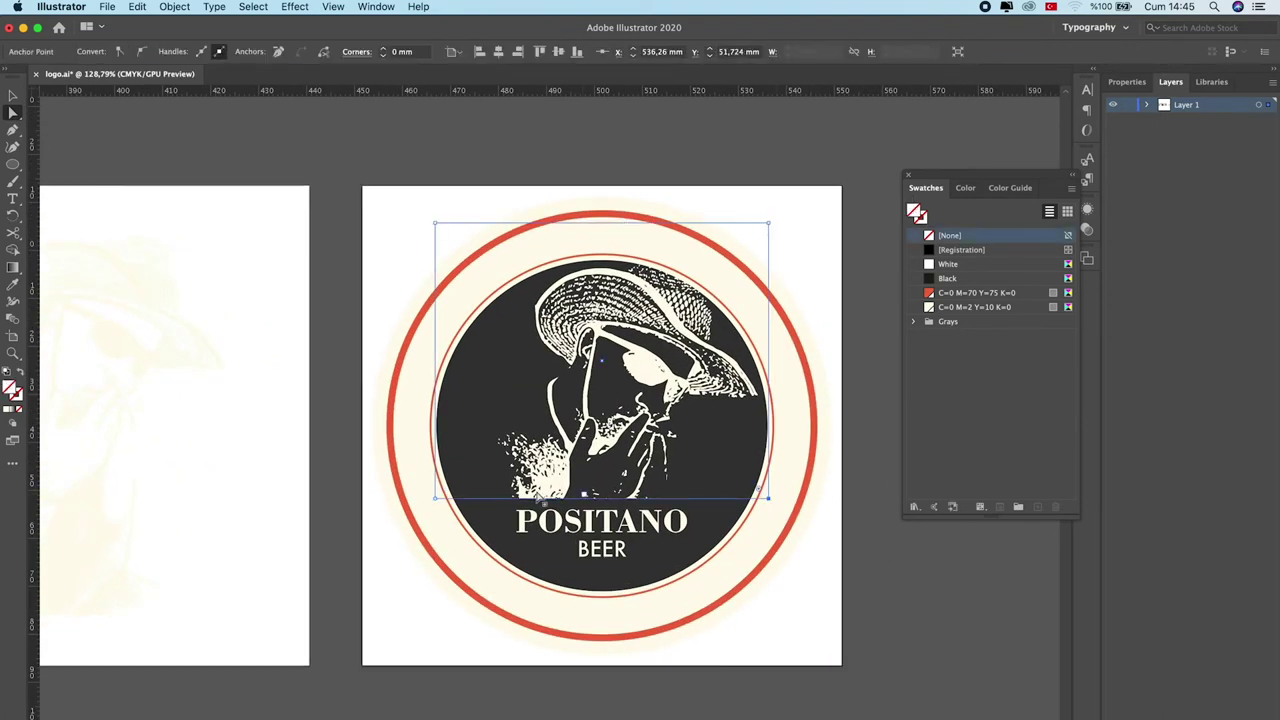
left_click(435, 499)
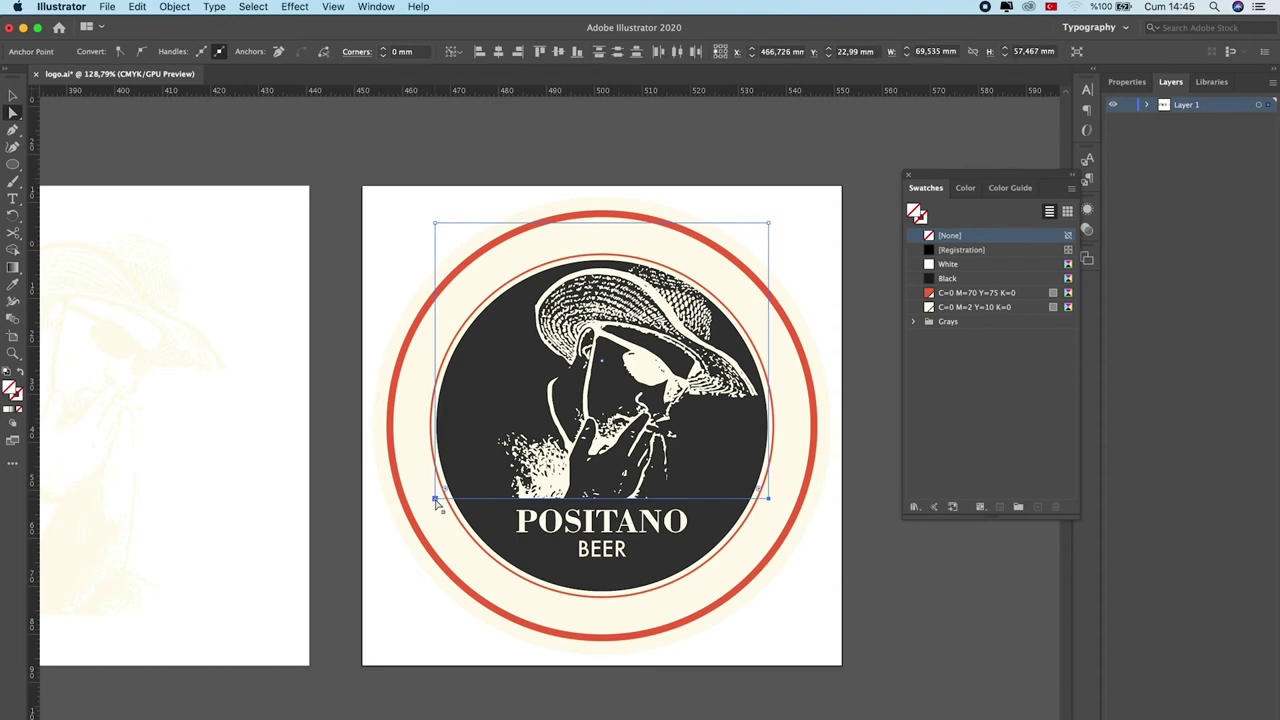
key("shift+Up")
key("shift+Up")
key("shift+Up")
key("shift+Up")
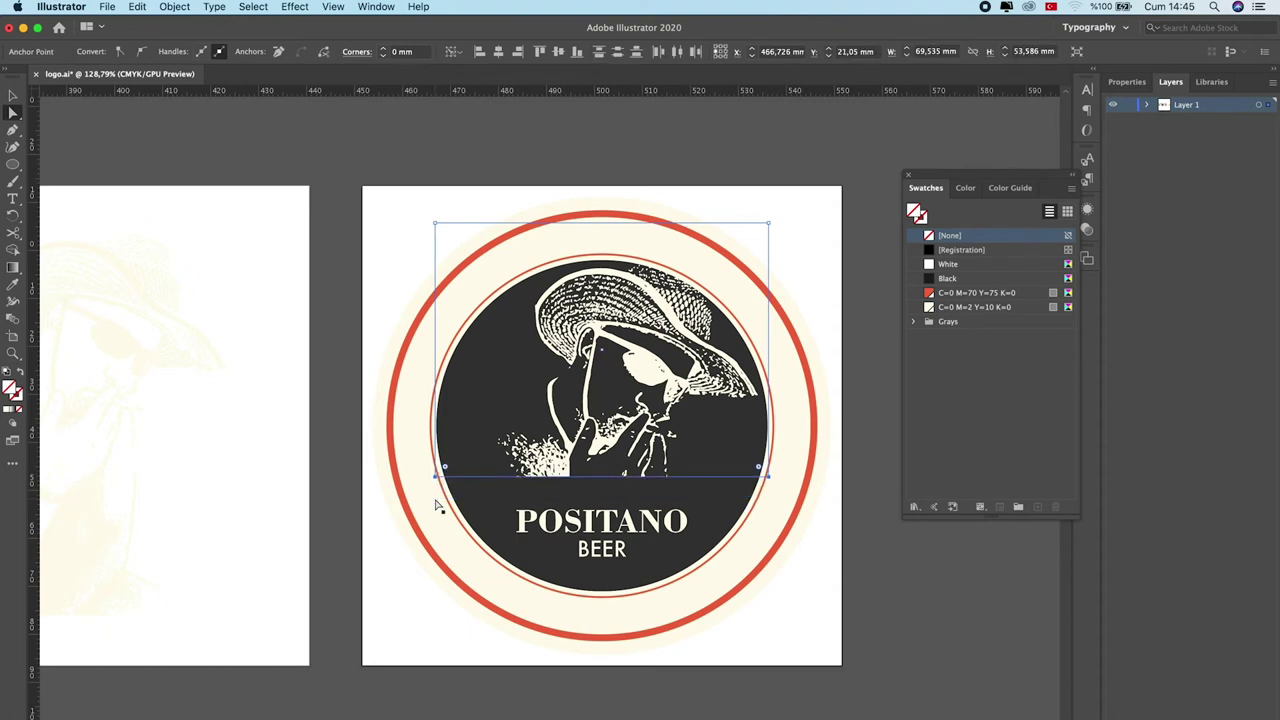
key("Down")
key("Down")
key("Down")
key("Down")
key("Down")
key("Down")
key("Down")
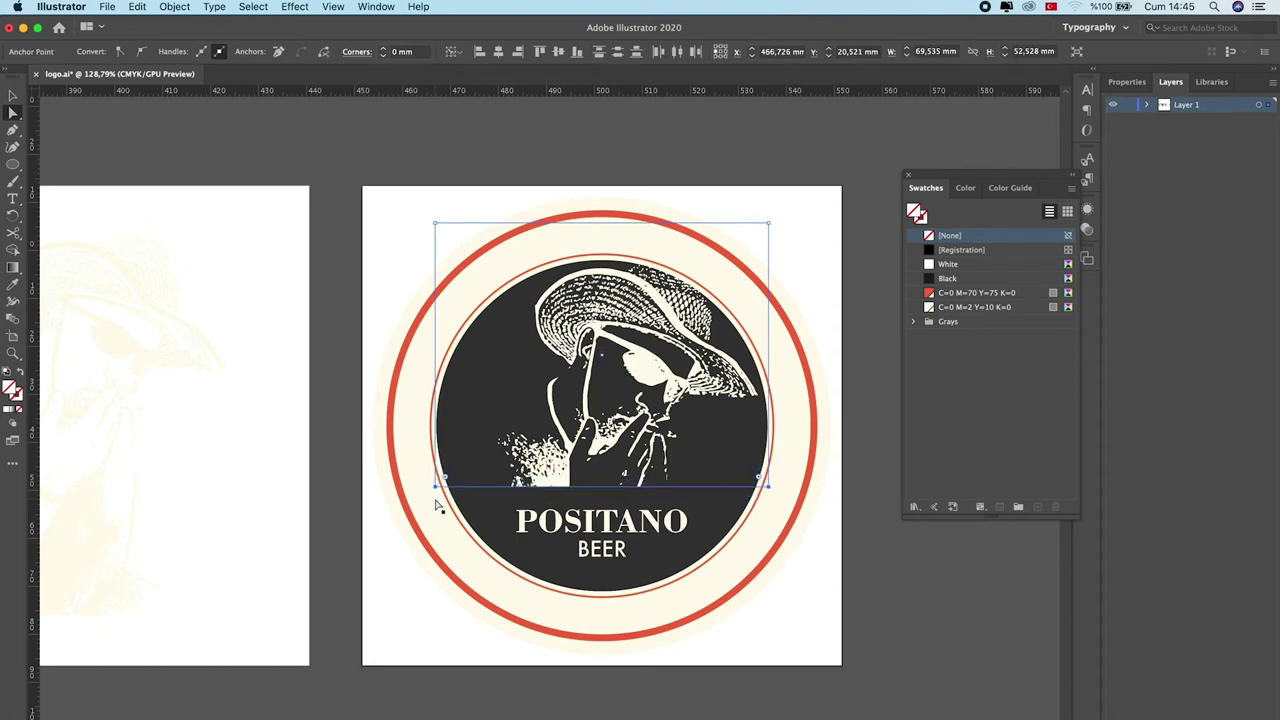
Step: Select the POSITANO BEER title group and move it higher
left_click(13, 96)
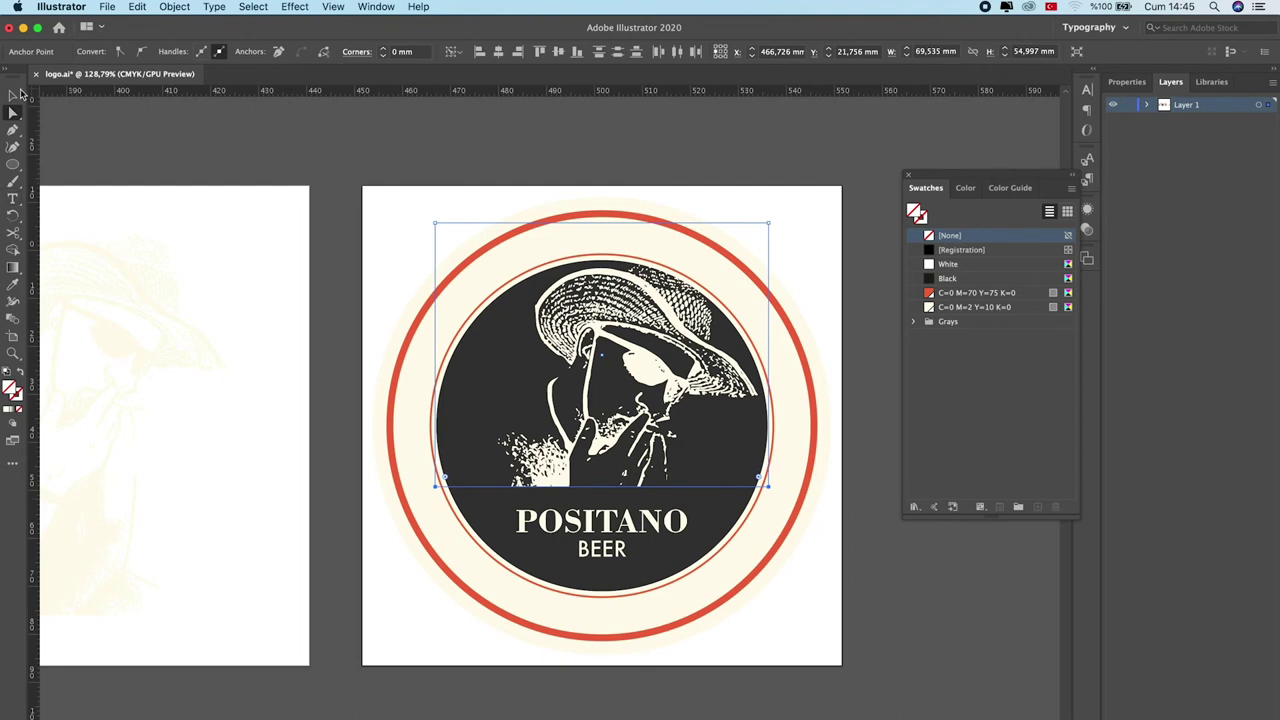
left_click(180, 120)
left_click(645, 525)
mouse_move(622, 555)
left_mouse_down()
mouse_move(622, 532)
mouse_move(706, 560)
left_mouse_up()
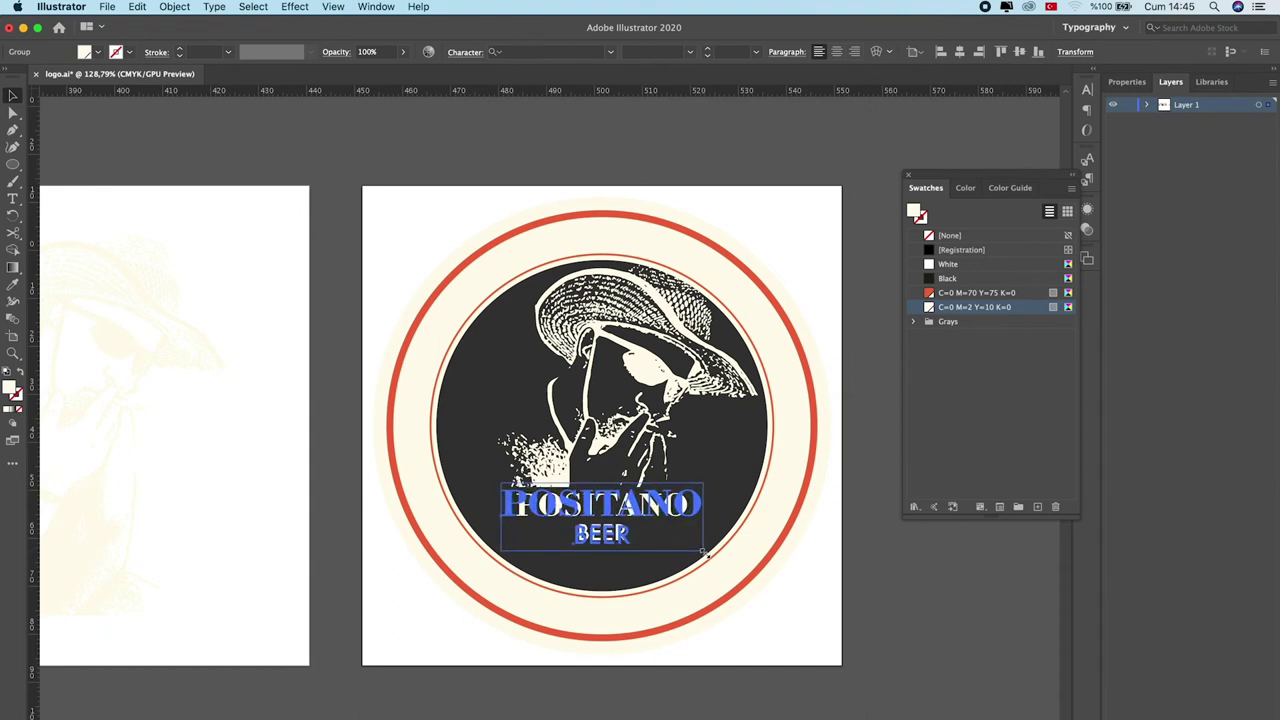
Step: Nudge the title down slightly and draw a straight Pen line under BEER
key("Down")
key("Down")
key("Down")
key("Down")
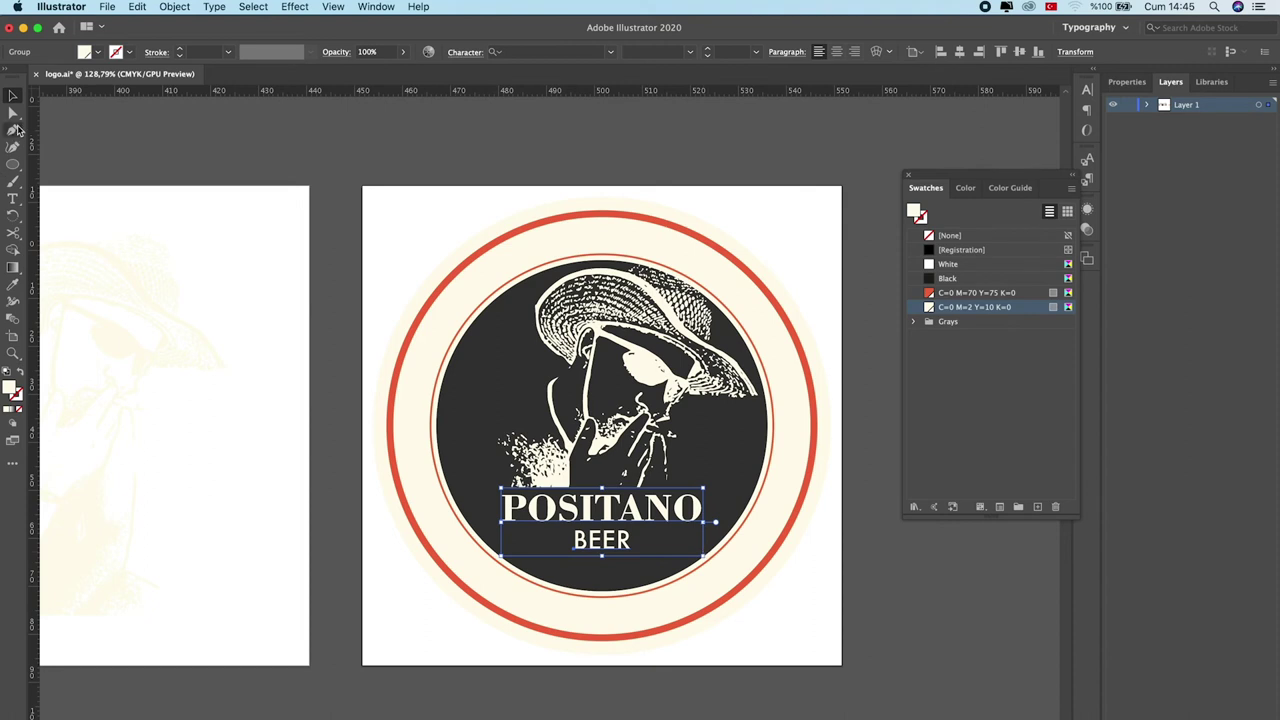
left_click(14, 133)
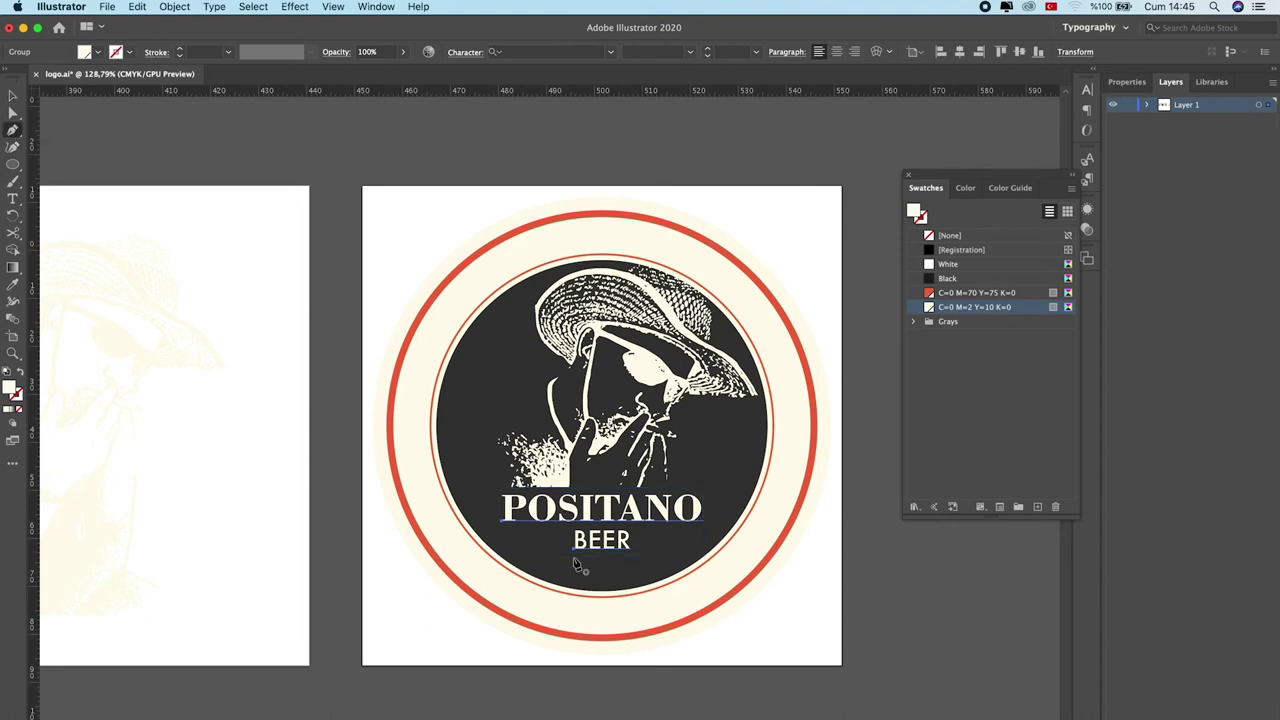
left_click(535, 554)
left_click(675, 554, "shift")
Step: Give the line a cream stroke and no fill
left_click(13, 95)
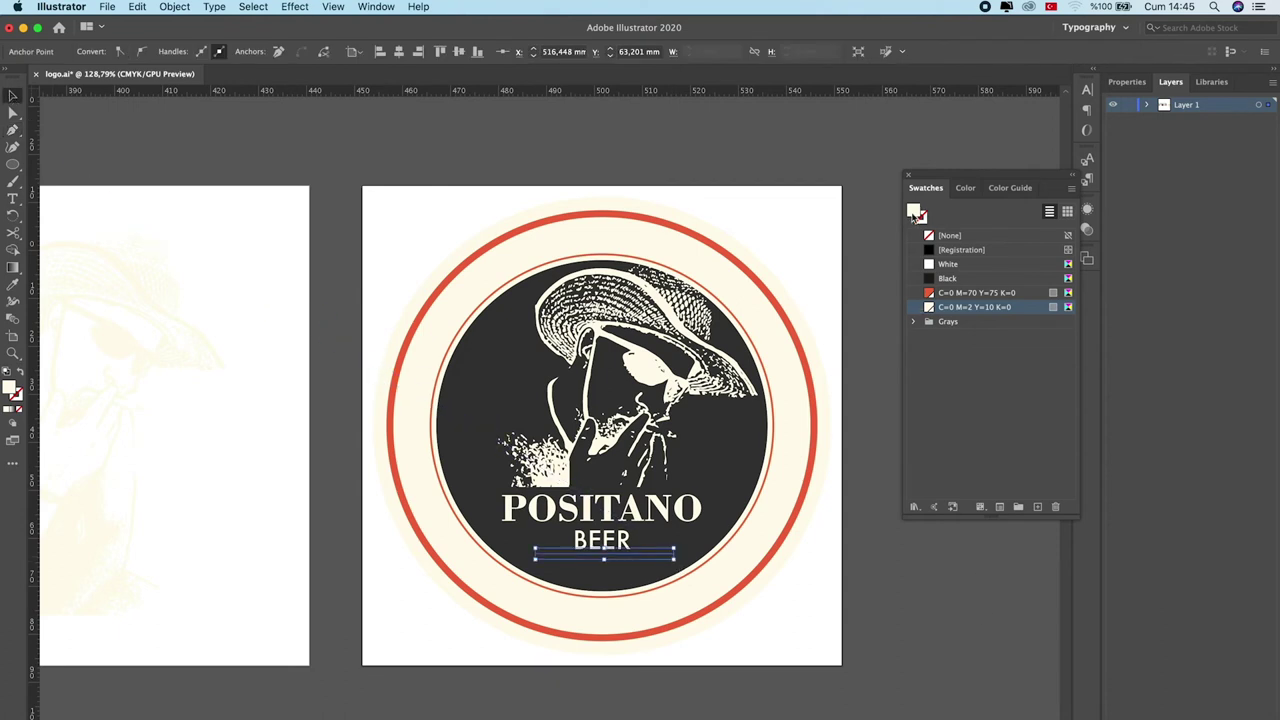
left_click(922, 217)
left_click(975, 307)
left_click(942, 238)
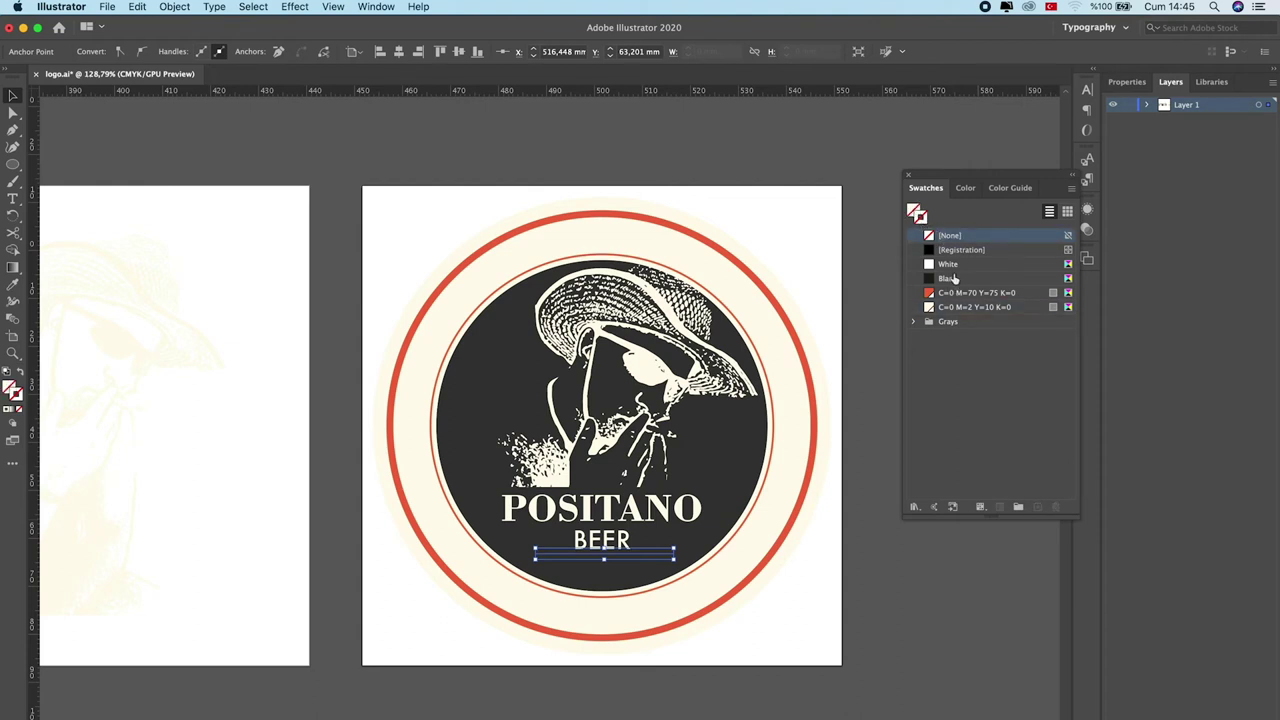
left_click(954, 309)
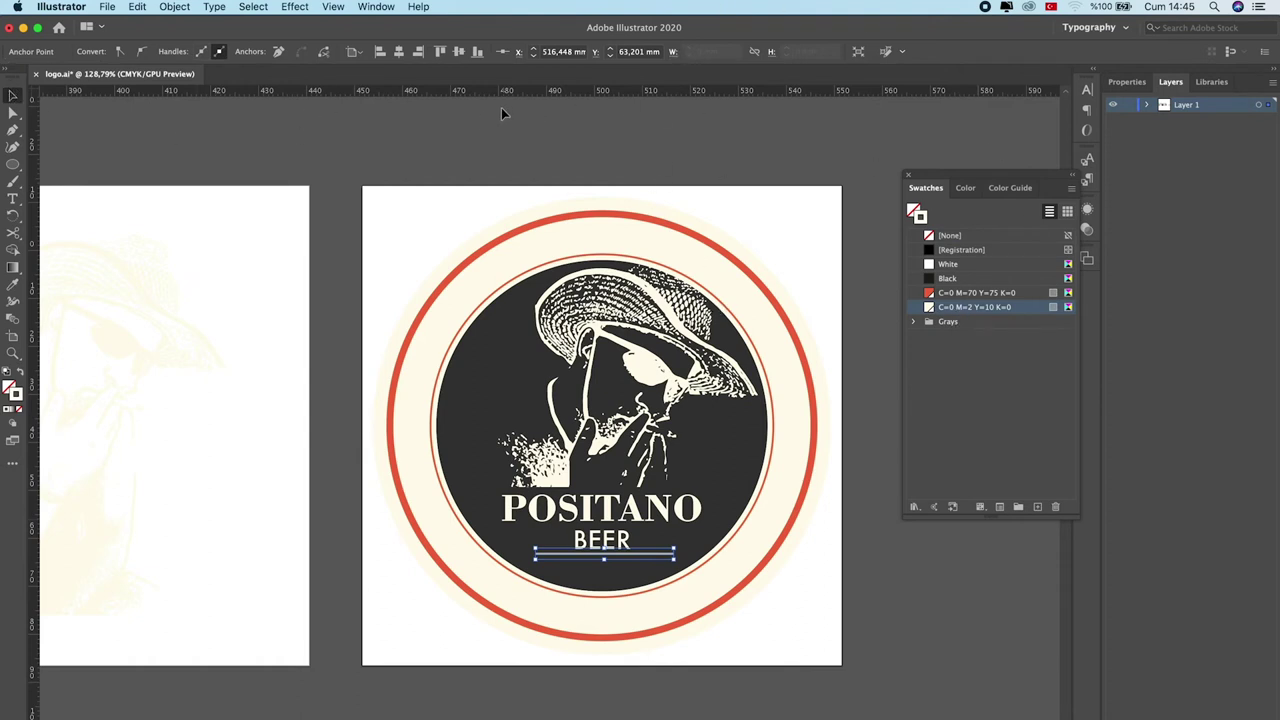
Step: Centre the line under BEER horizontally on the artboard and nudge it down slightly
left_click(355, 51)
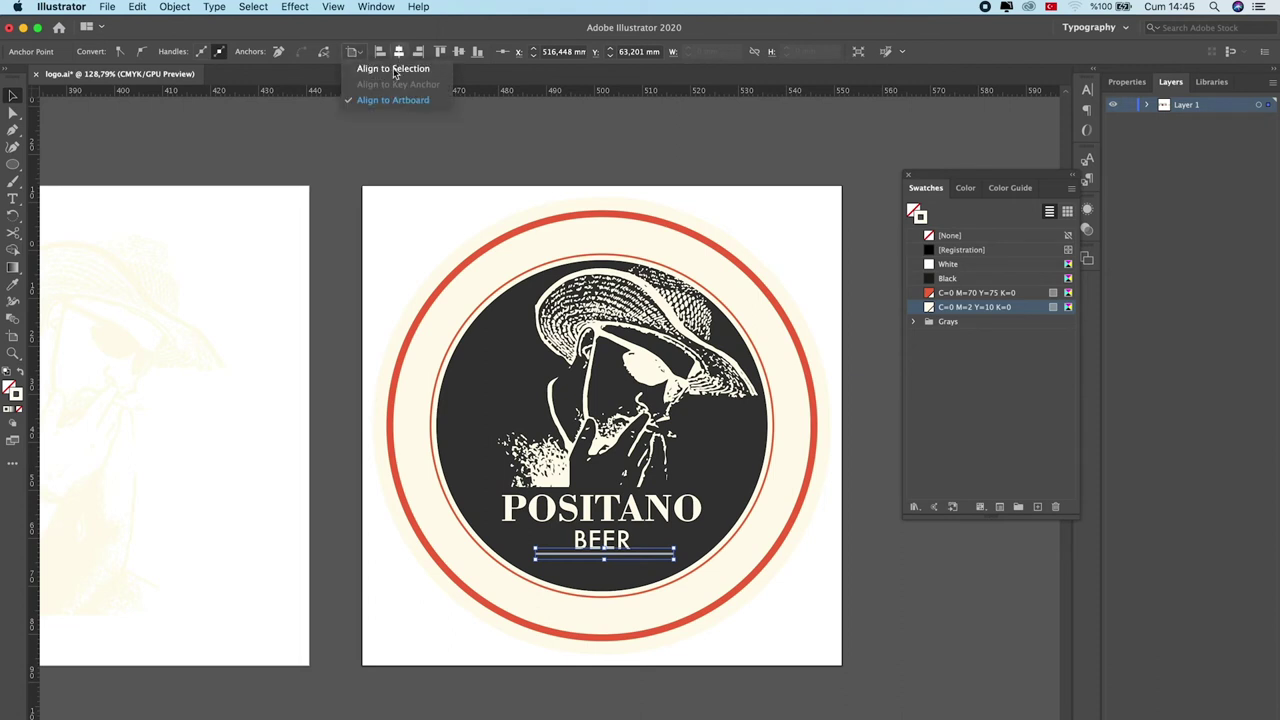
left_click(395, 100)
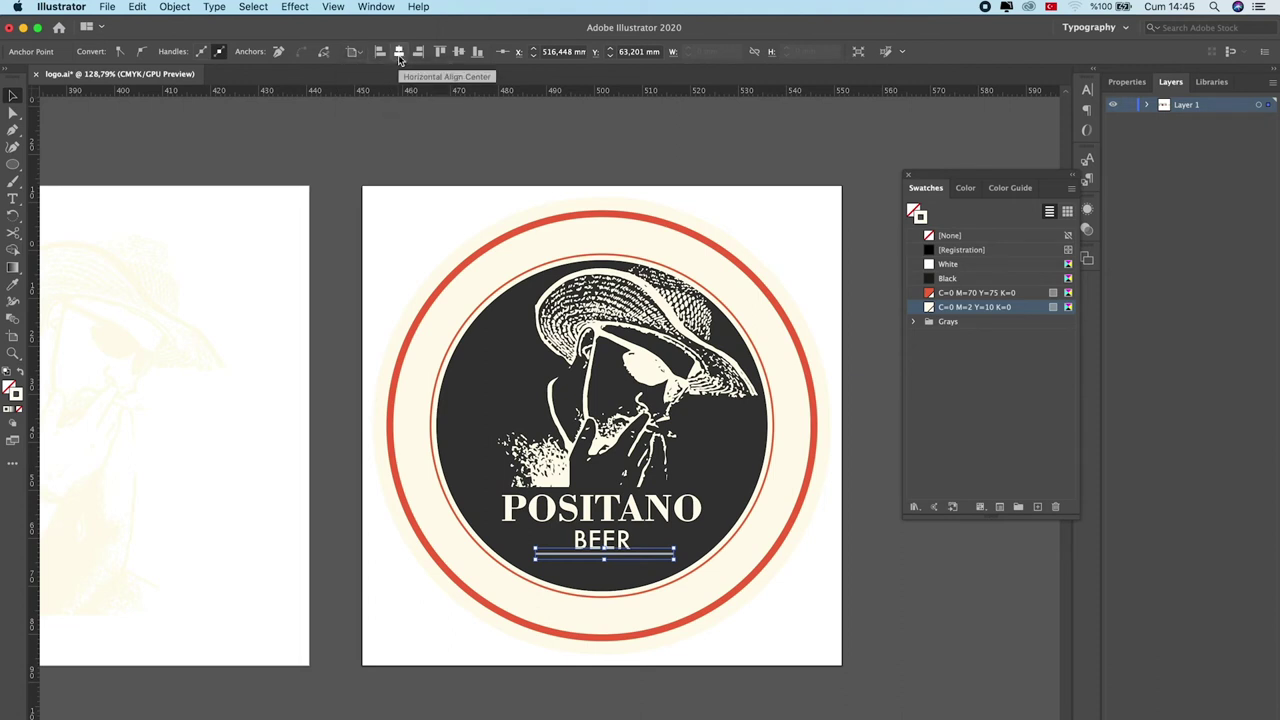
left_click(399, 56)
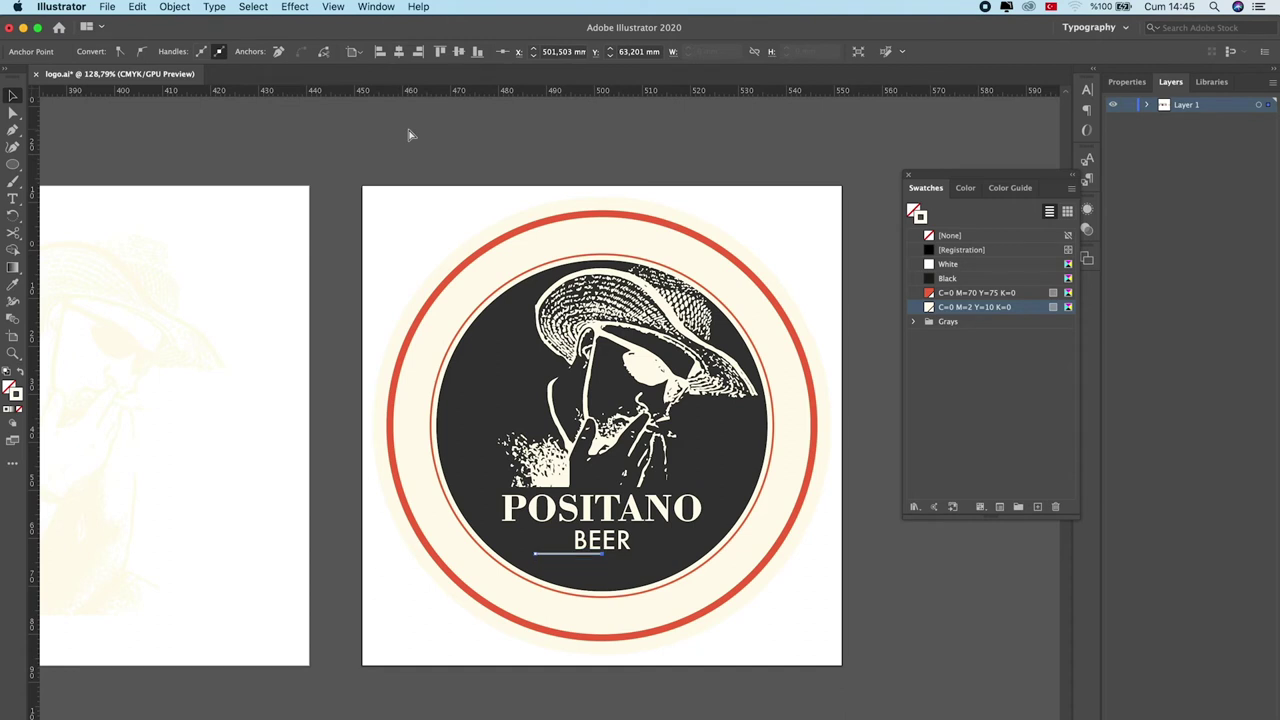
left_click(341, 394)
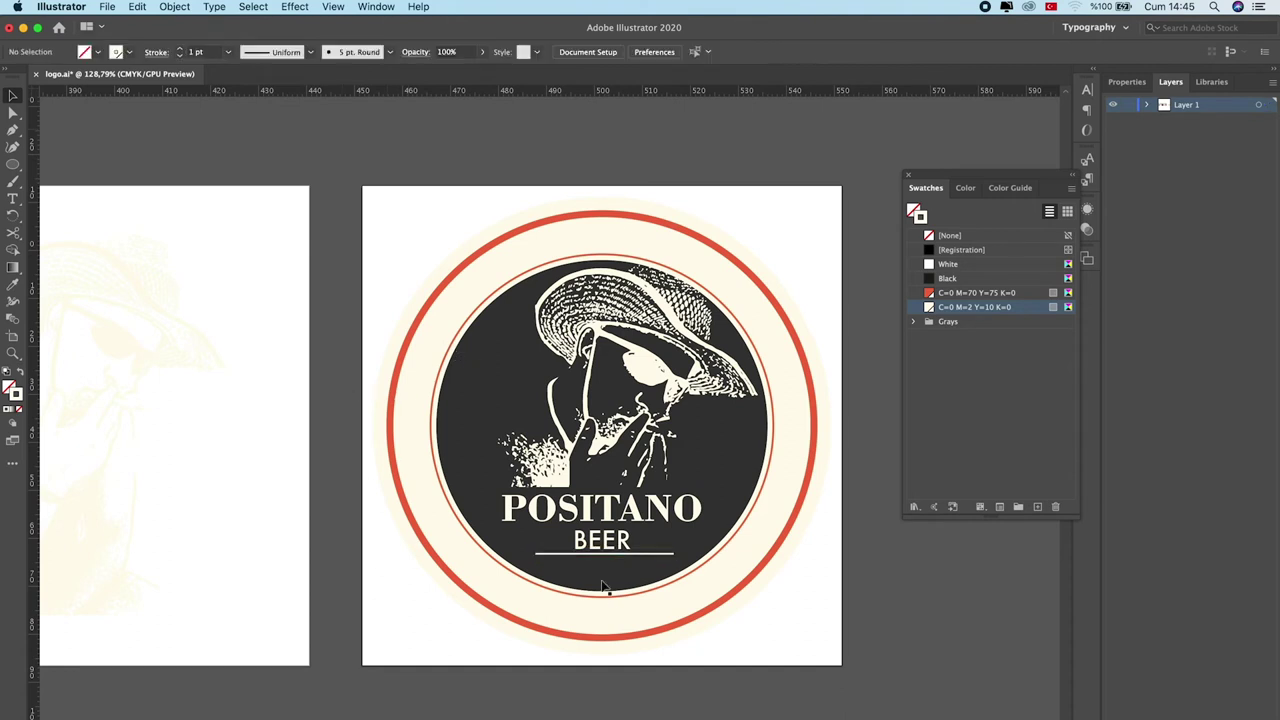
left_click(556, 553)
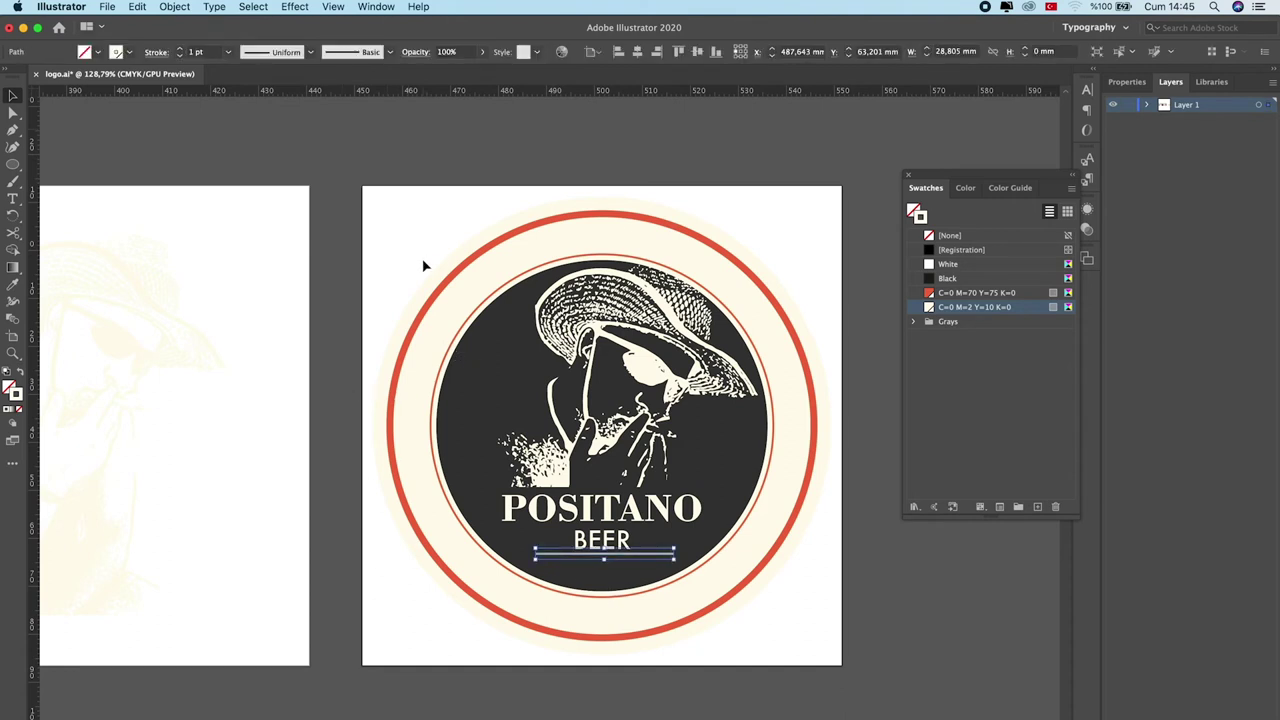
left_click(637, 52)
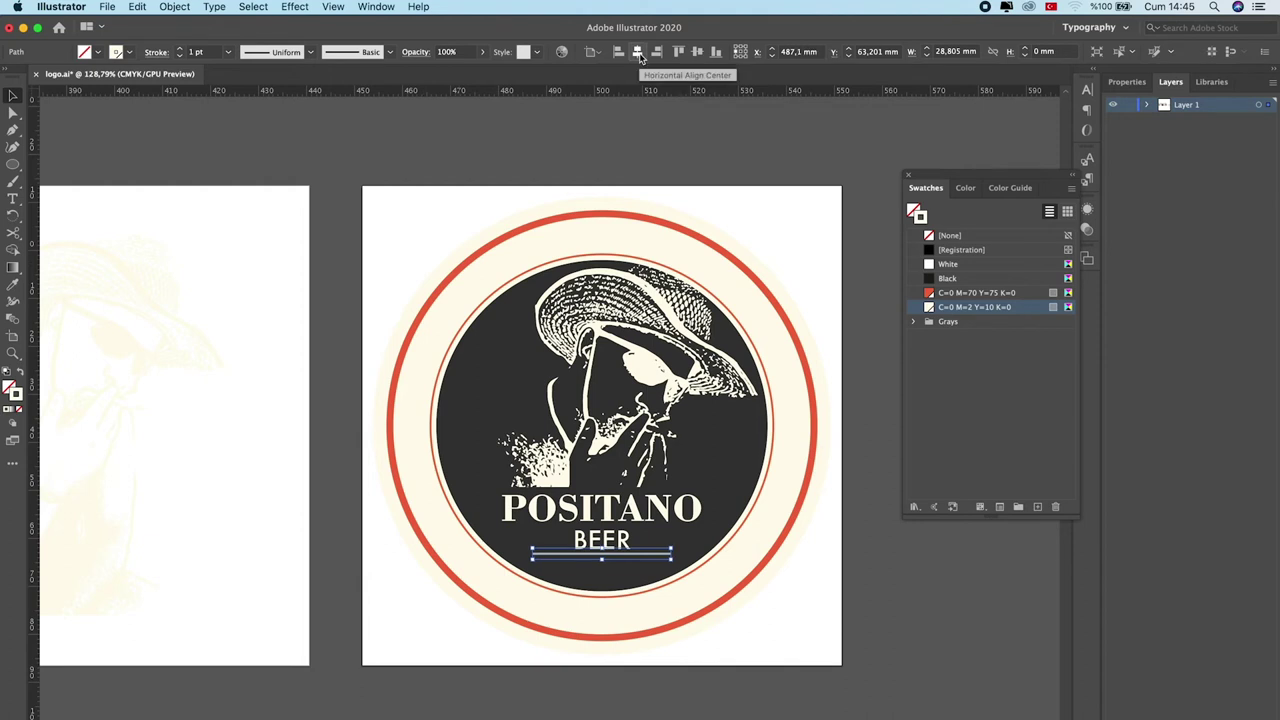
key("Down")
key("Down")
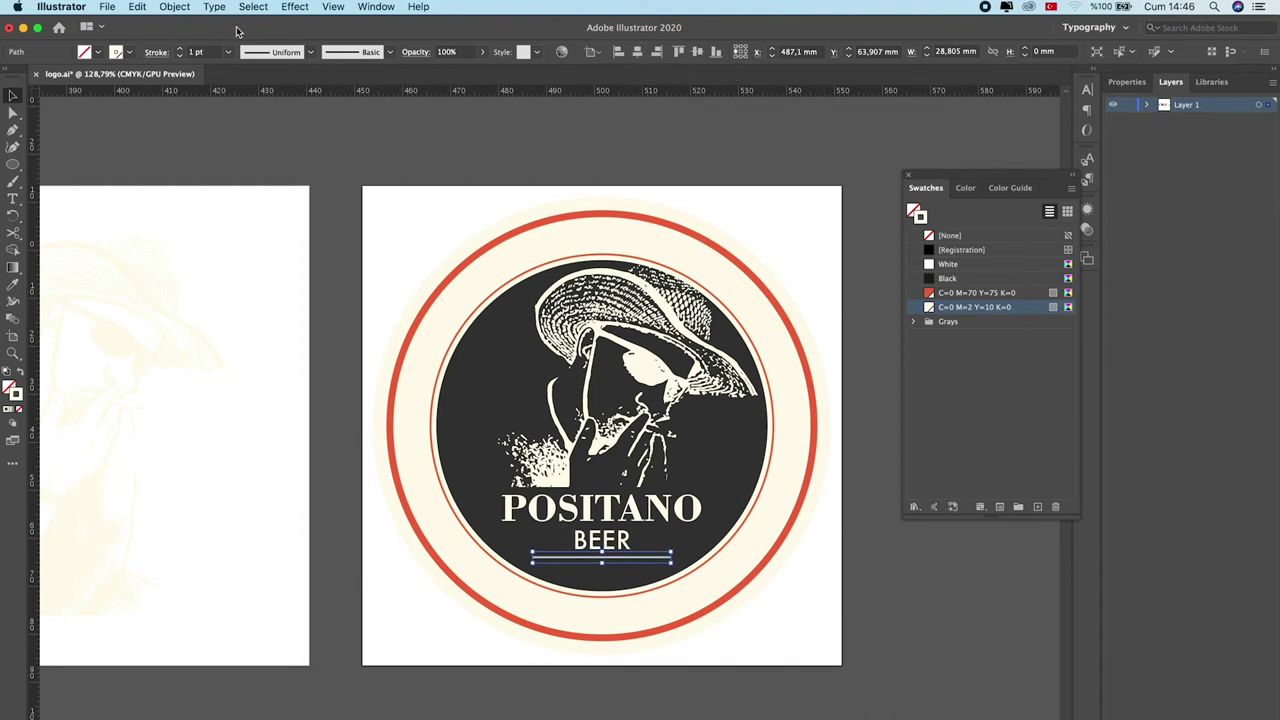
Step: Apply Width Profile 1 so the line tapers at both ends, then select the title group
left_click(307, 54)
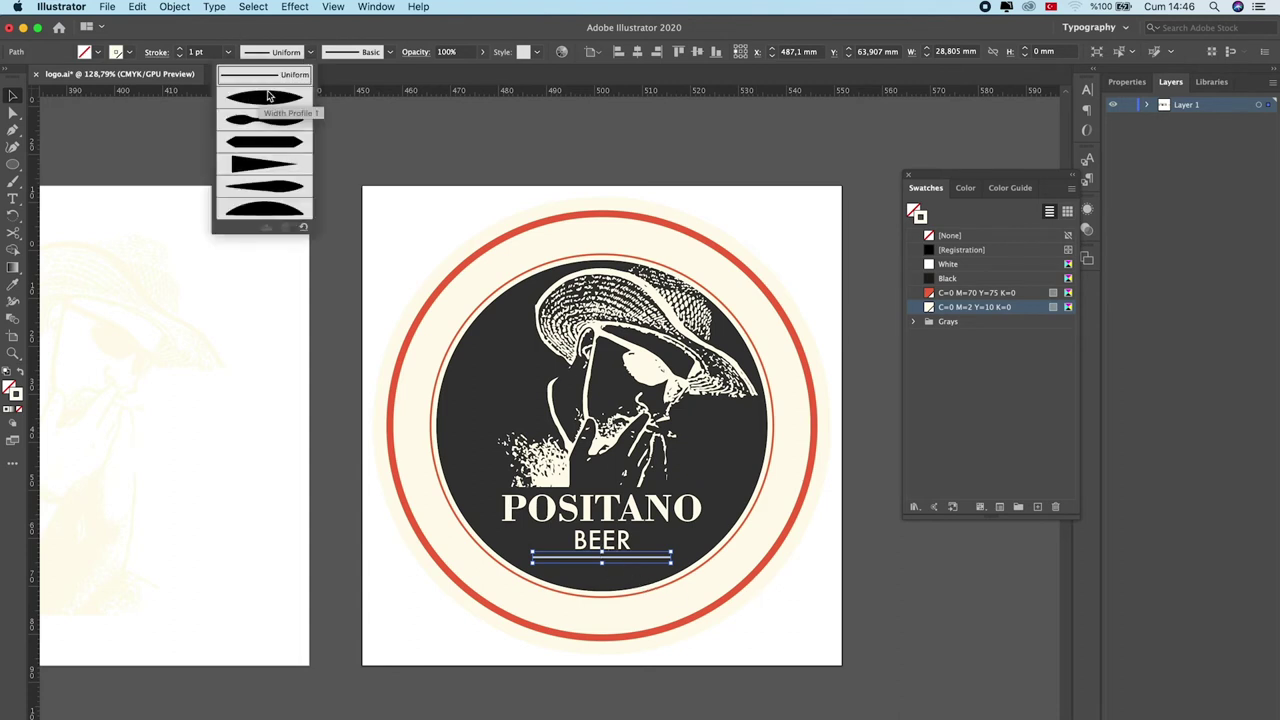
left_click(263, 96)
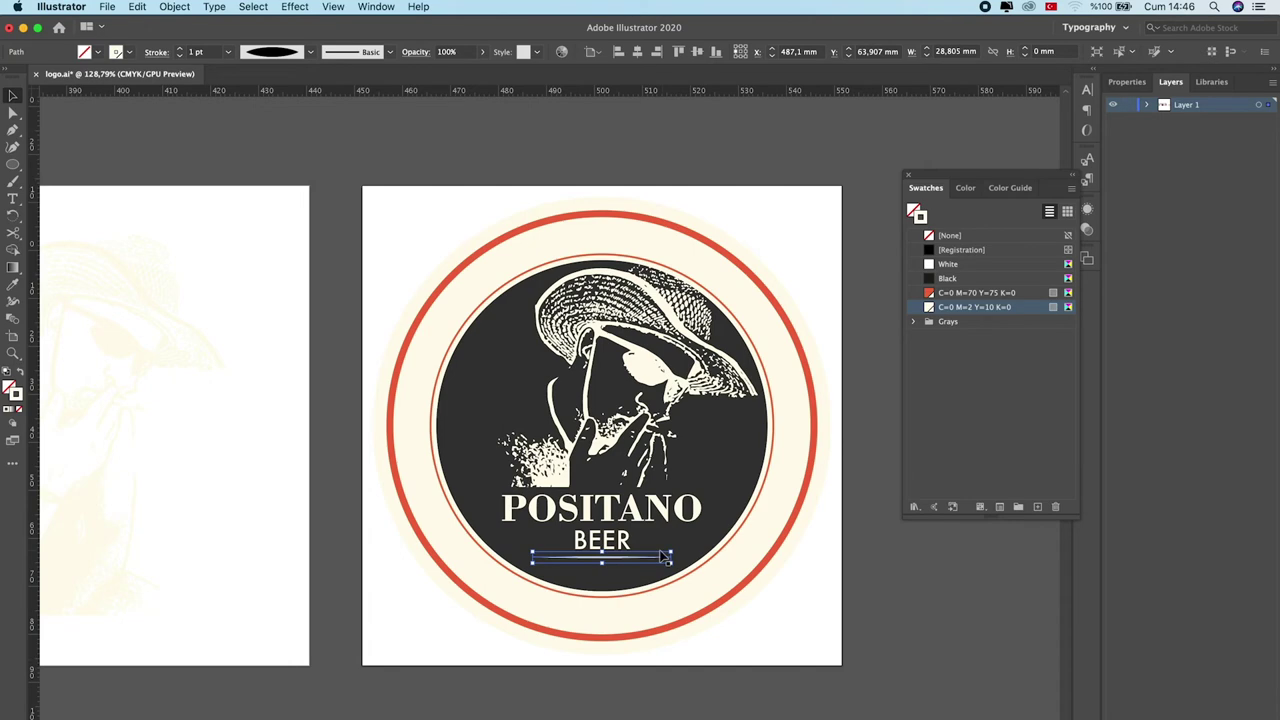
left_click(902, 646)
scroll(686, 586, "down", 3)
scroll(670, 480, "left", 5)
scroll(663, 503, "left", 5)
scroll(505, 523, "left", 5)
scroll(686, 661, "right", 3)
scroll(511, 531, "right", 6)
scroll(400, 531, "right", 2)
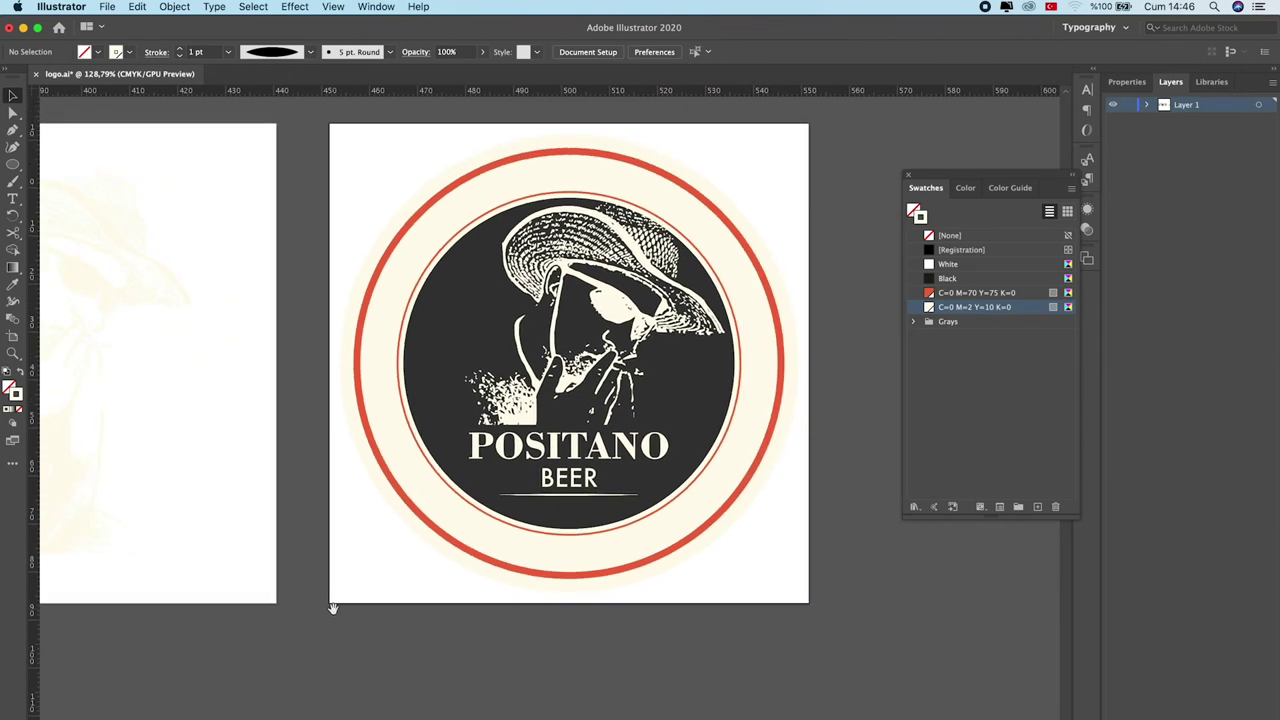
left_click(600, 498)
Step: Ungroup the title and Alt-drag a copy of BEER to just below the line
right_click(565, 474)
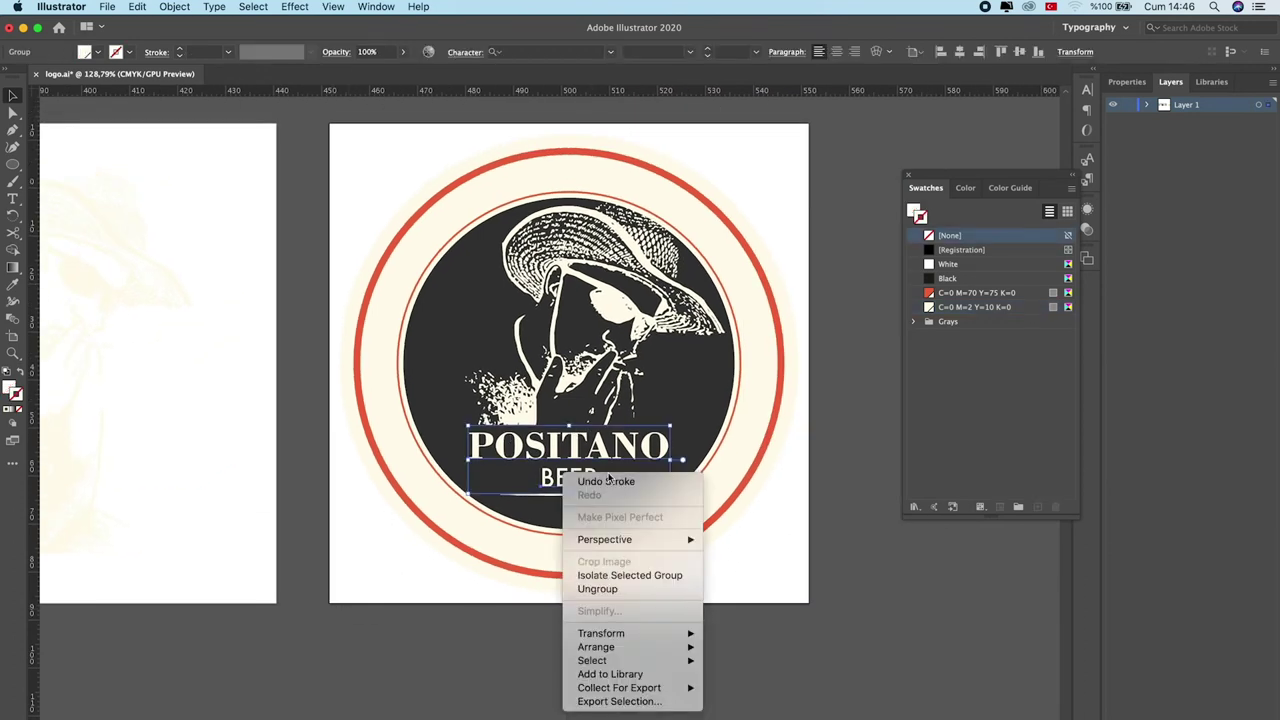
left_click(597, 589)
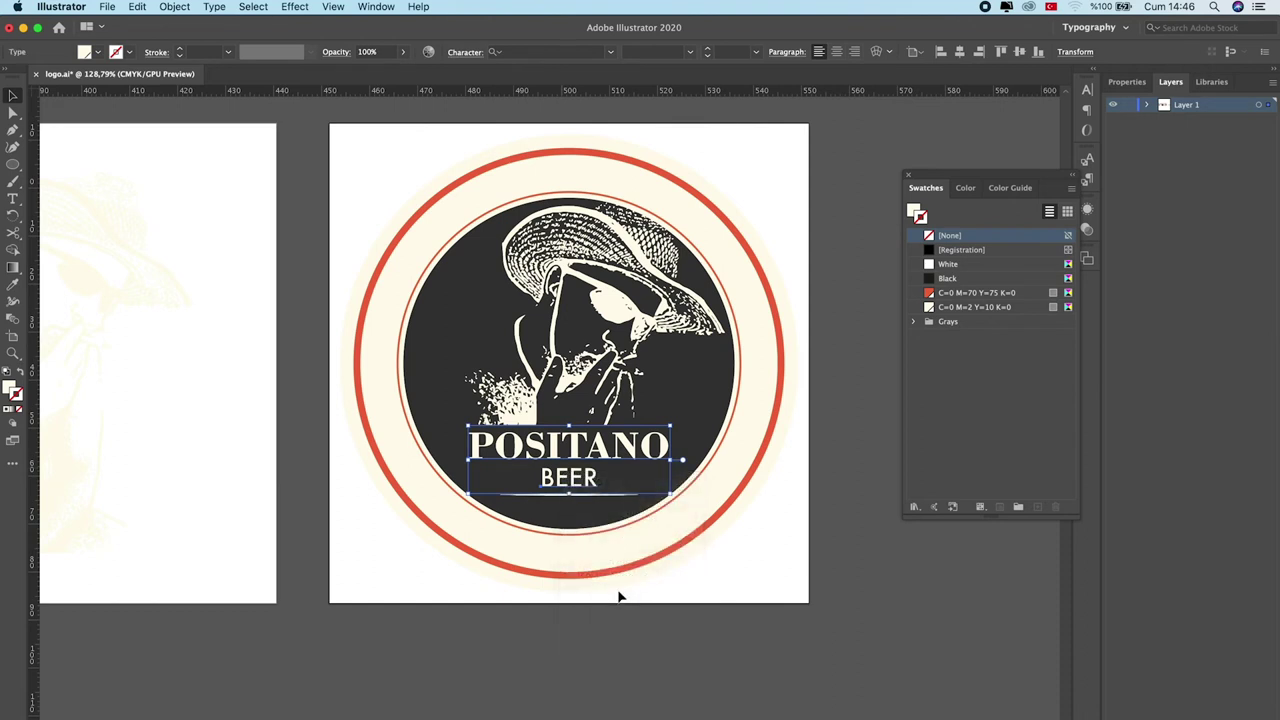
left_click(937, 591)
left_click_drag(588, 481, 588, 570)
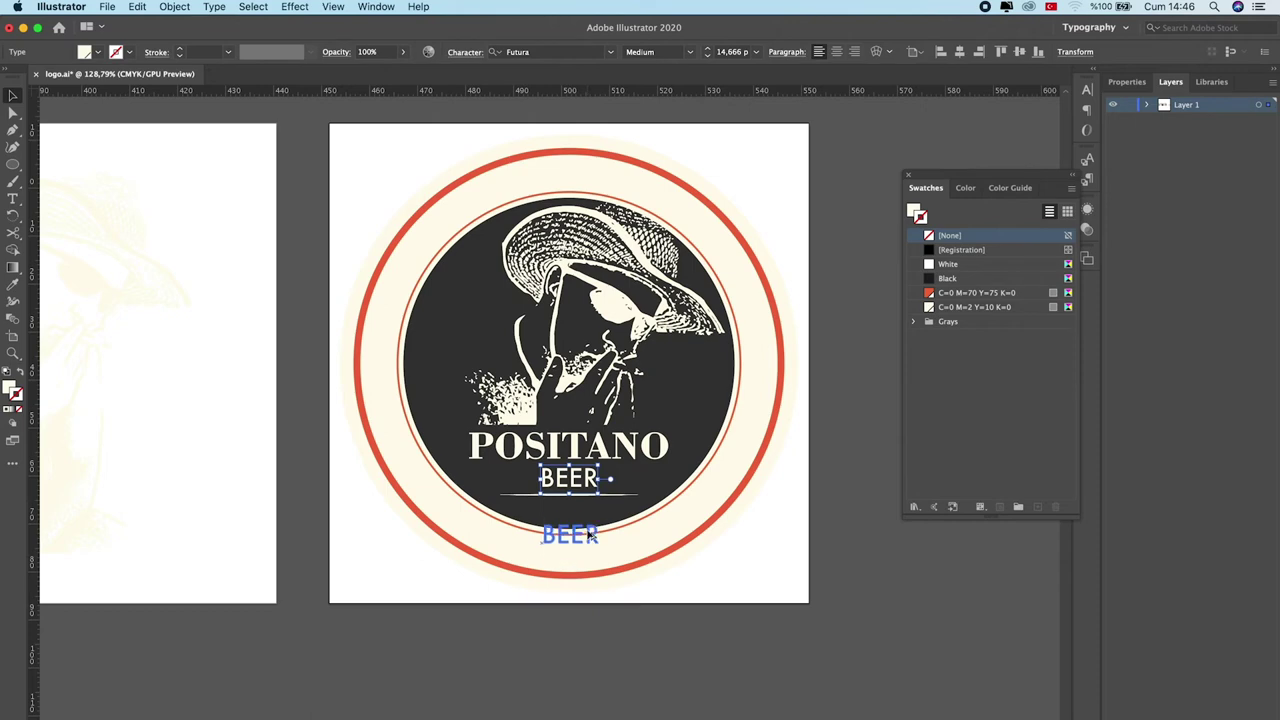
left_click_drag(588, 570, 591, 514)
Step: Retype the copy as 2020, scale it down, and centre it horizontally on the artboard
key("ctrl+equal")
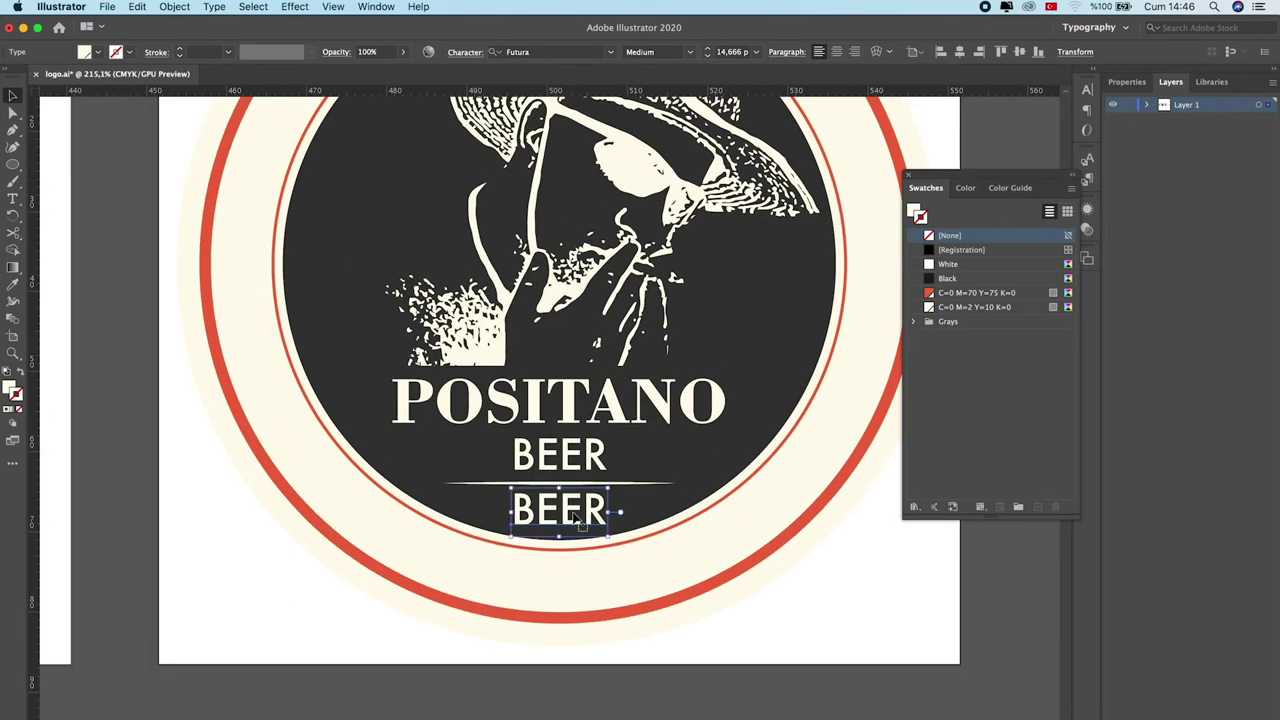
double_click(575, 511)
type("22")
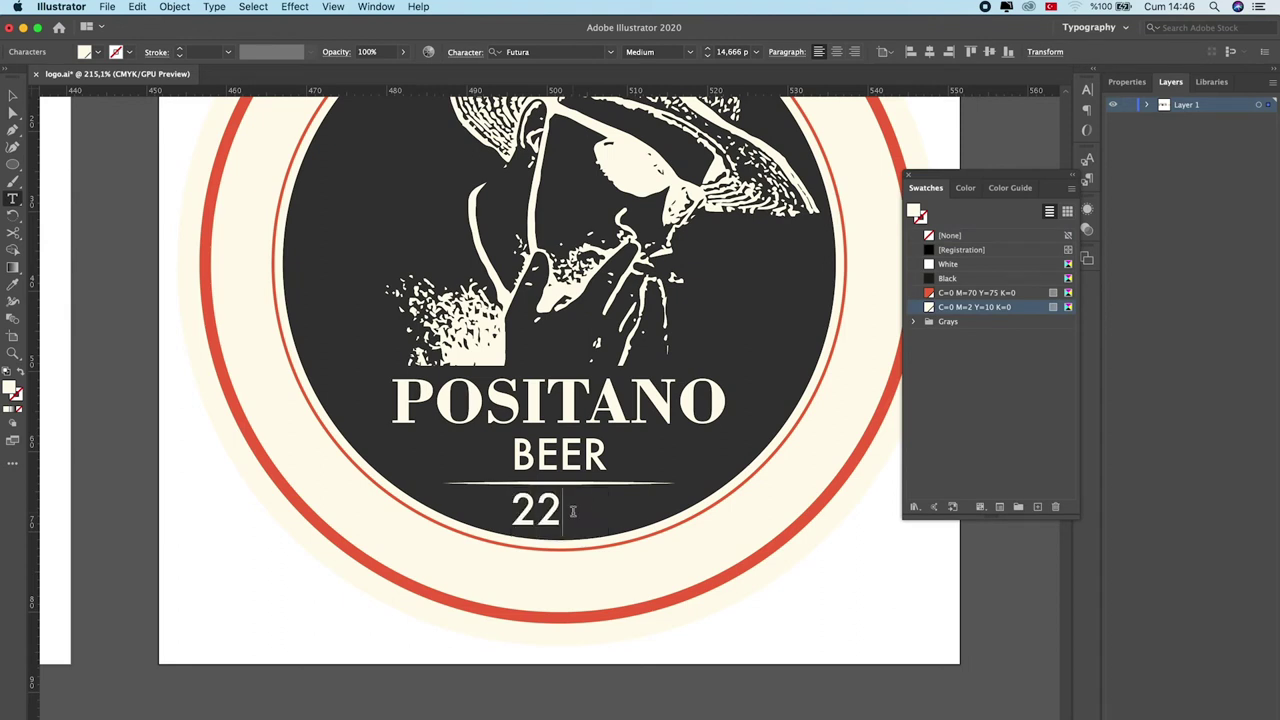
key("BackSpace")
type("020")
key("Escape")
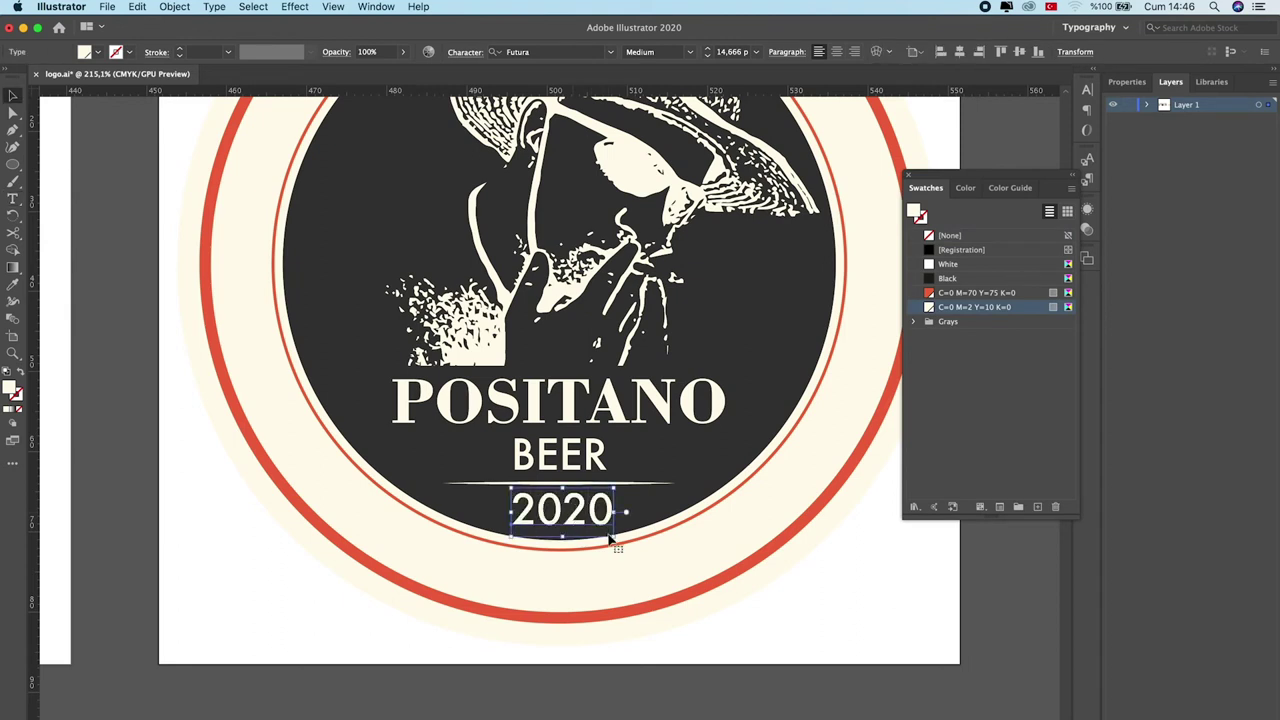
left_click_drag(615, 536, 598, 526)
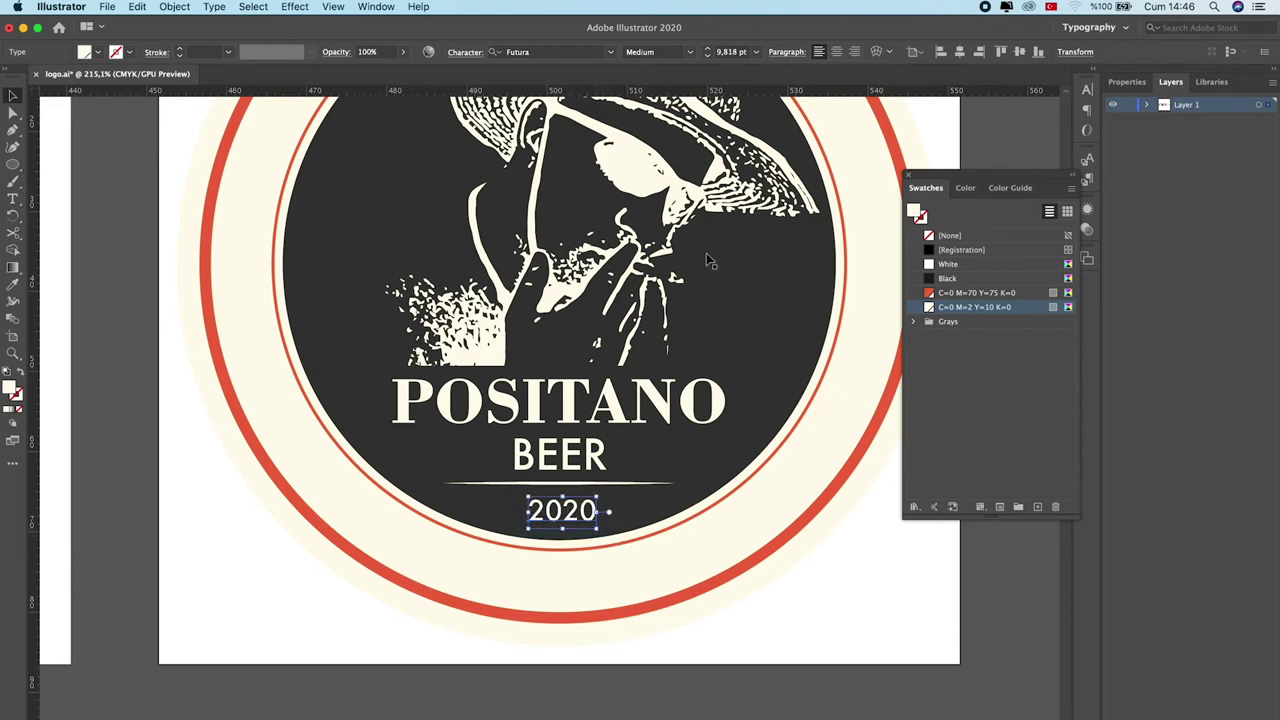
left_click(959, 52)
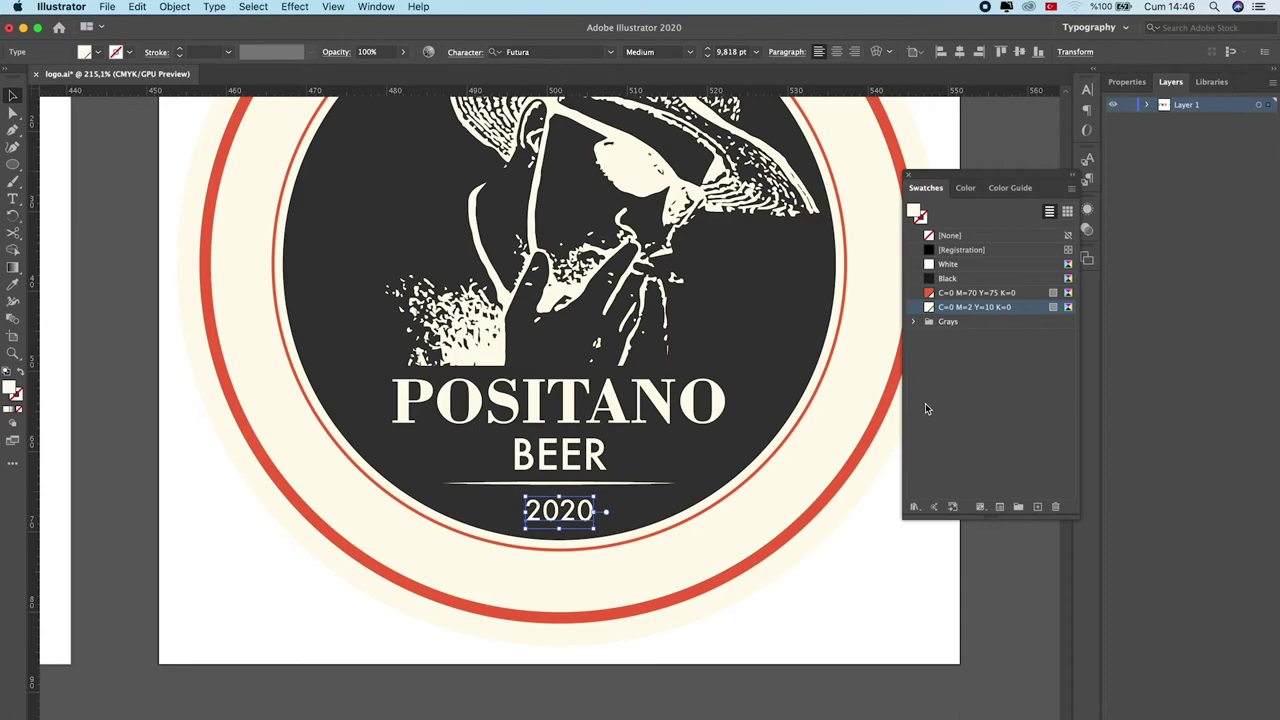
left_click(977, 651)
left_click_drag(628, 415, 404, 453)
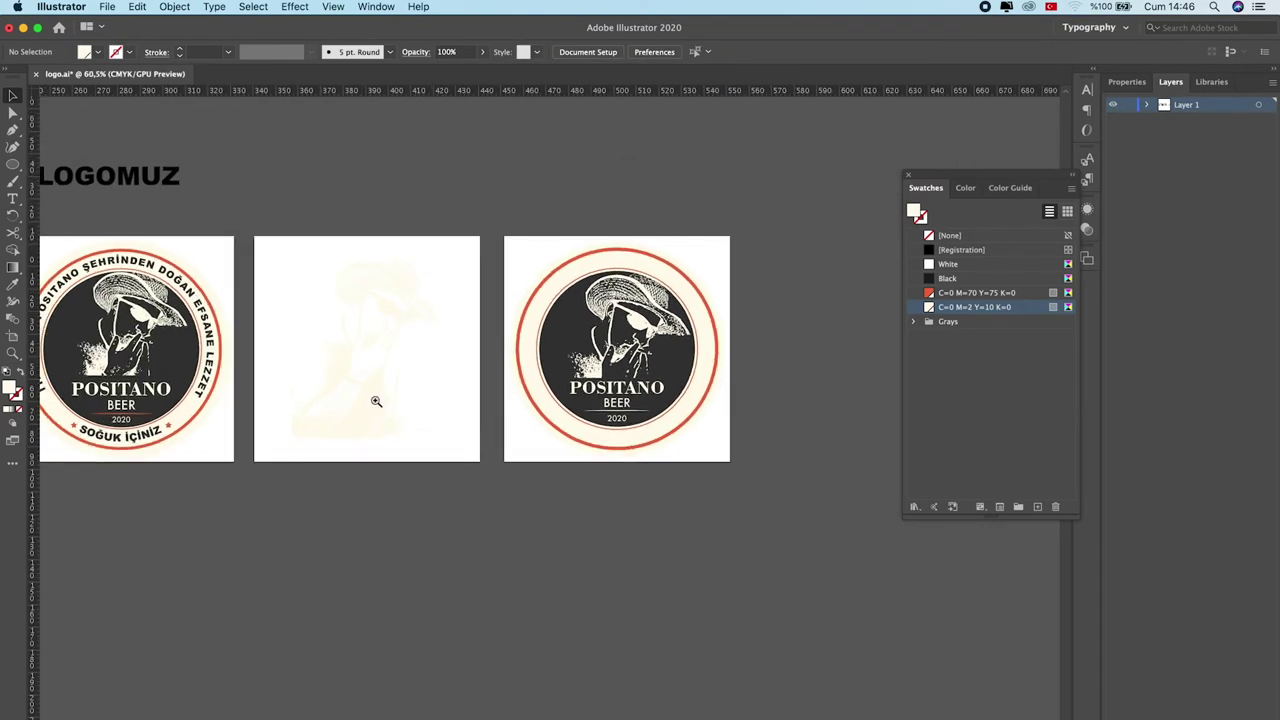
Step: Draw a small star with the Star Tool and colour it orange-red
scroll(403, 454, "up", 1)
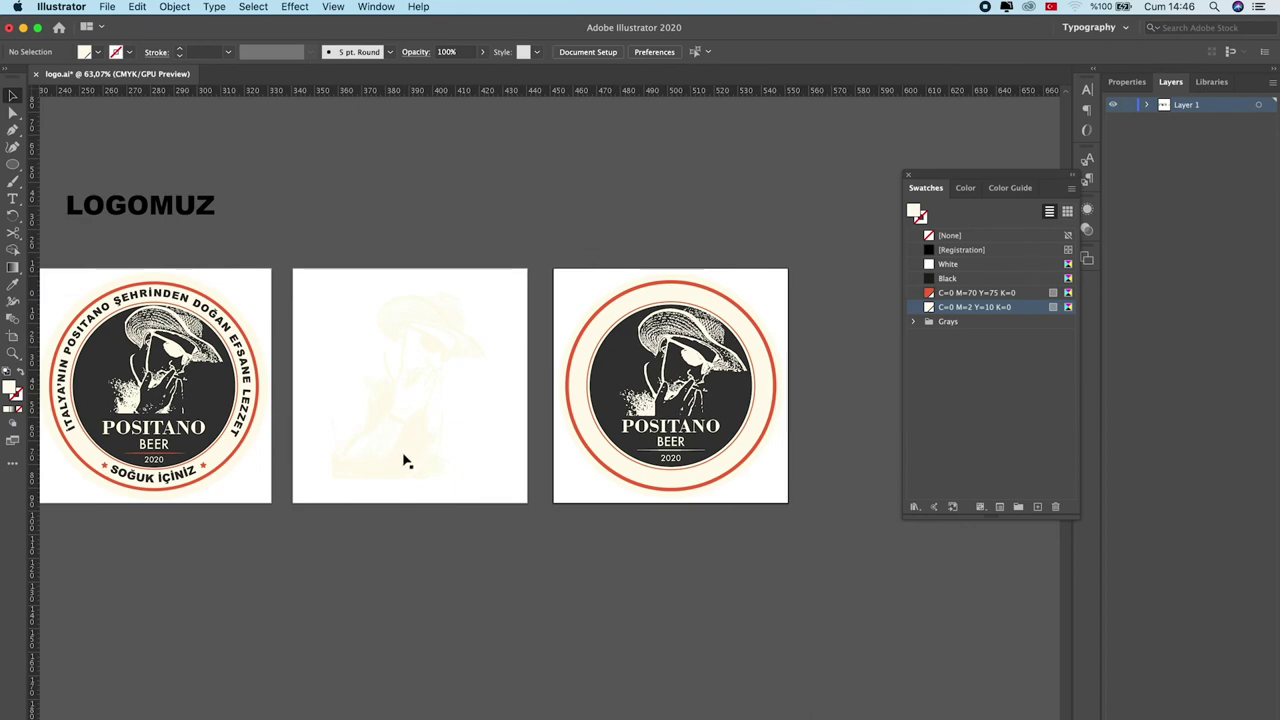
left_click(207, 473)
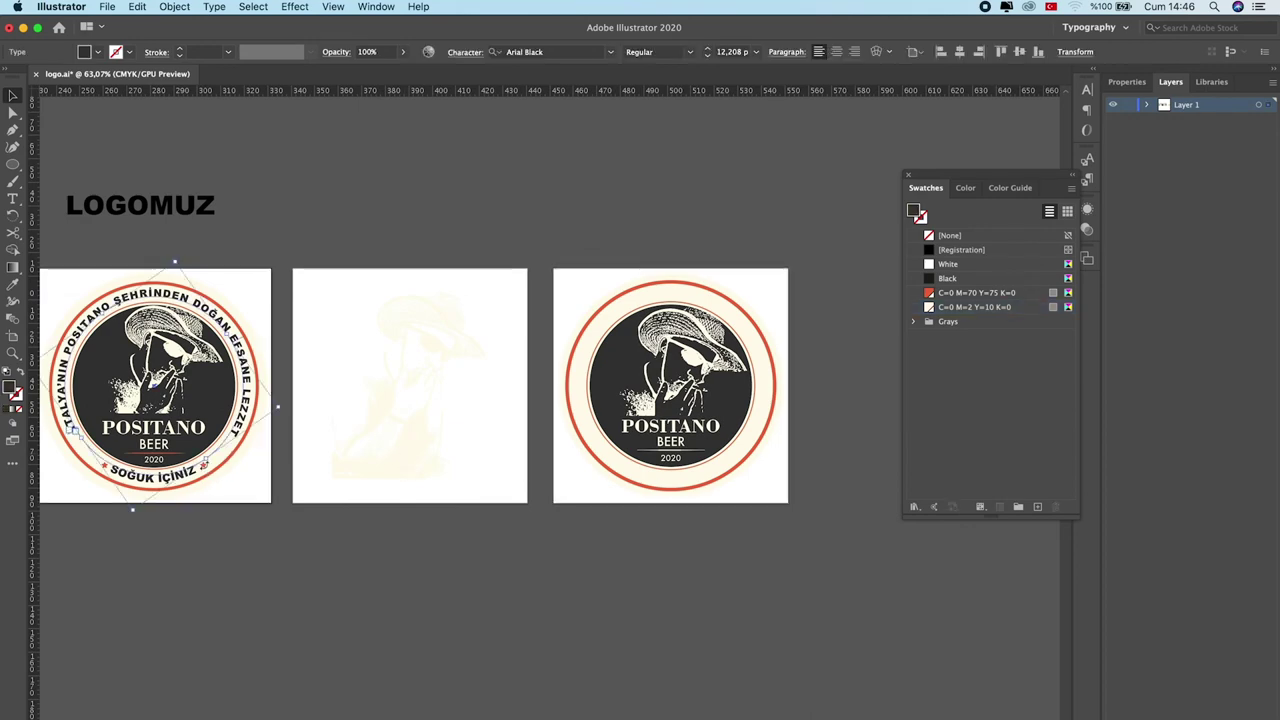
left_click(547, 631)
scroll(737, 456, "up", 5)
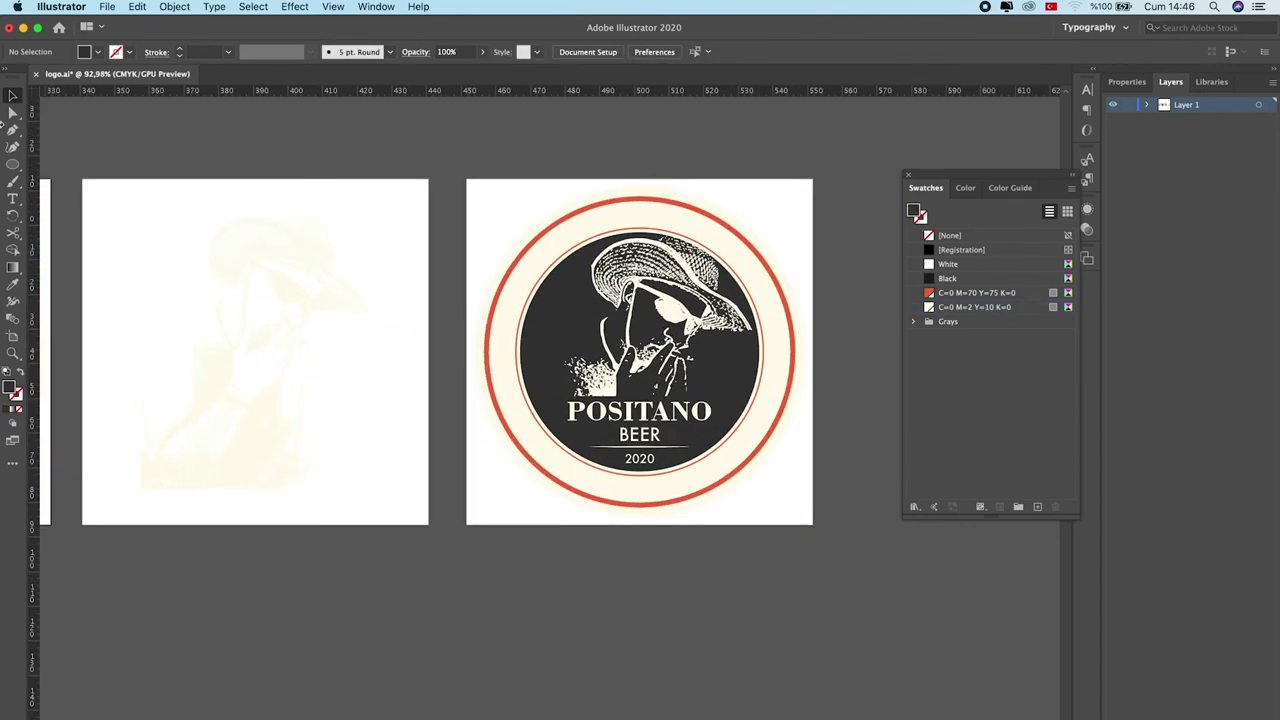
left_click(12, 164)
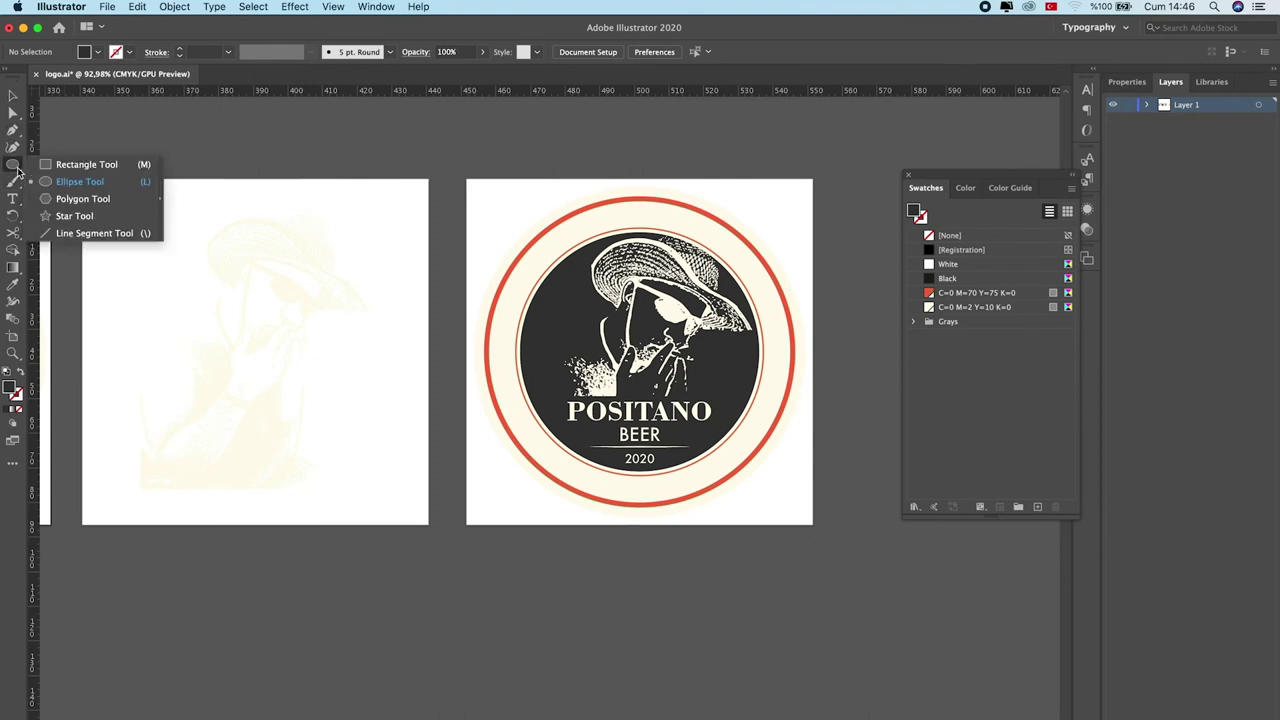
left_click(74, 216)
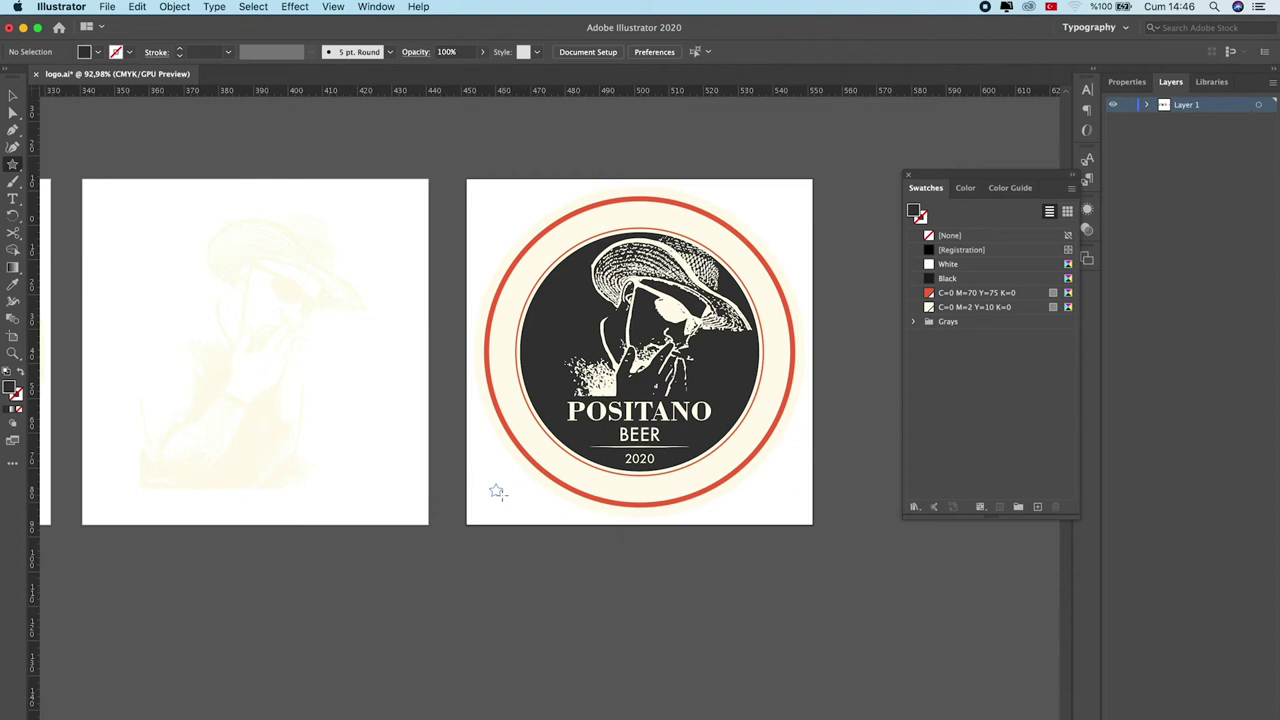
left_click_drag(496, 490, 501, 494)
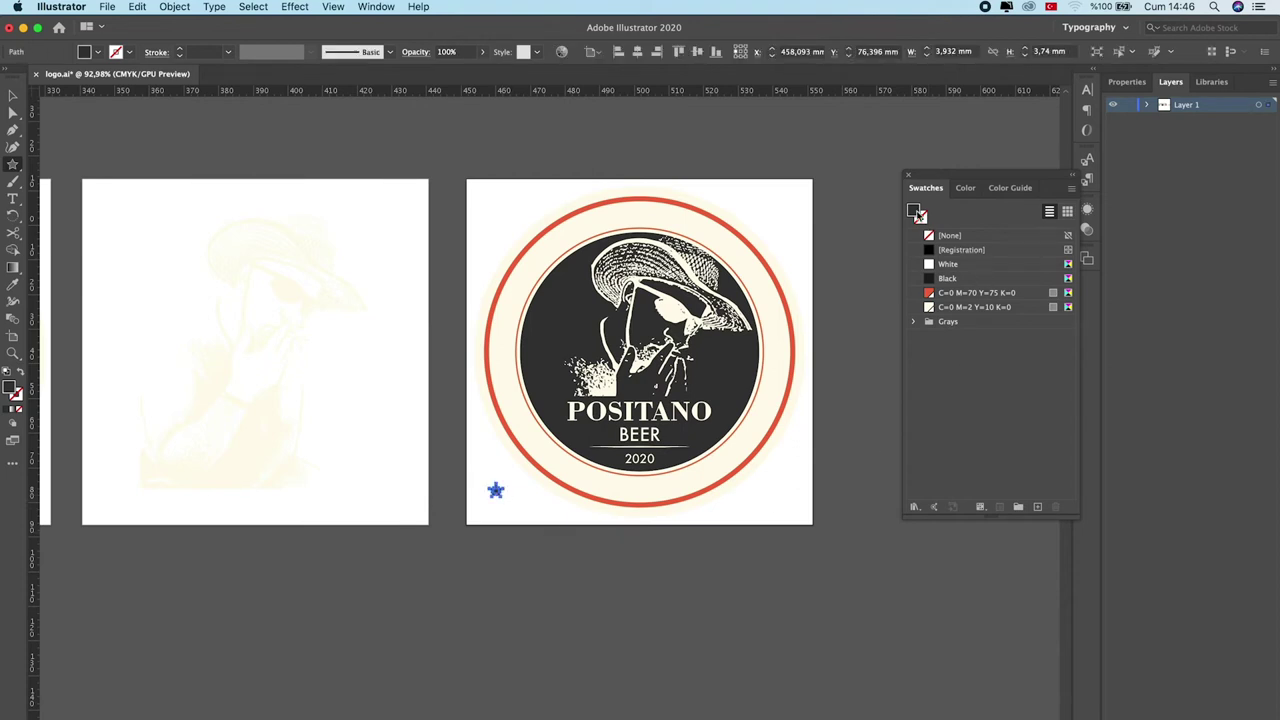
left_click(946, 295)
key("v")
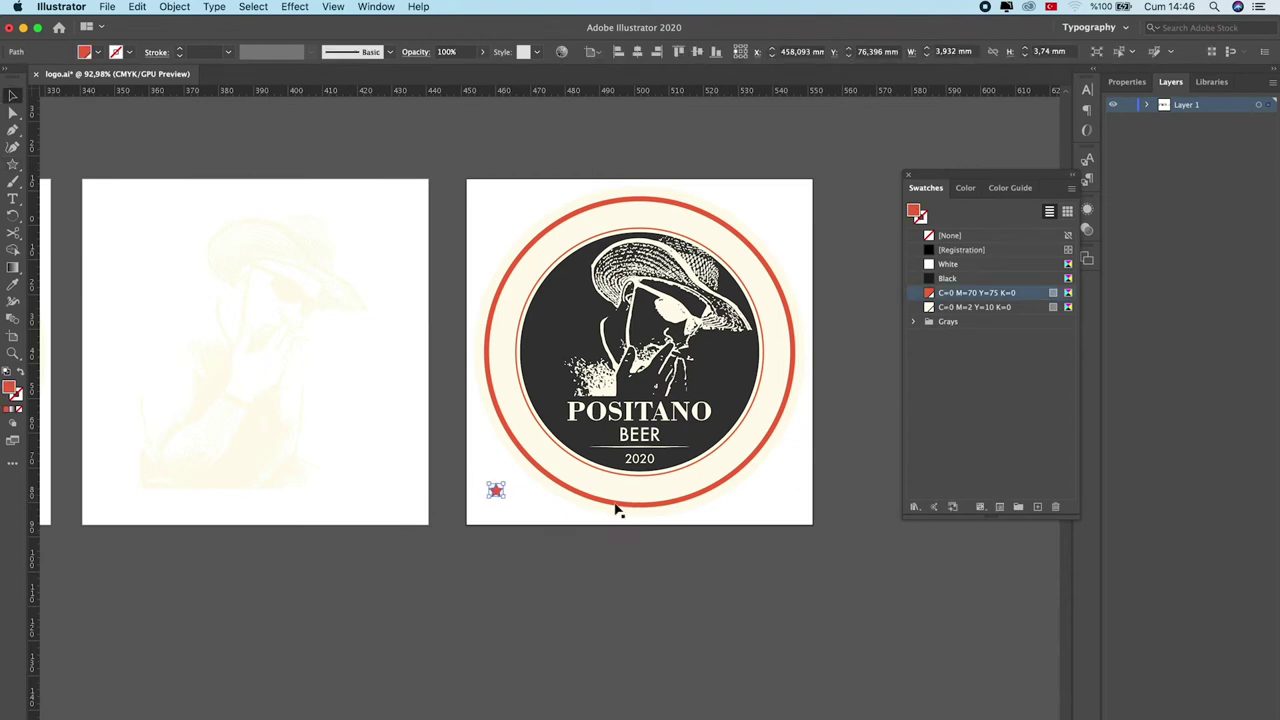
left_click(519, 518)
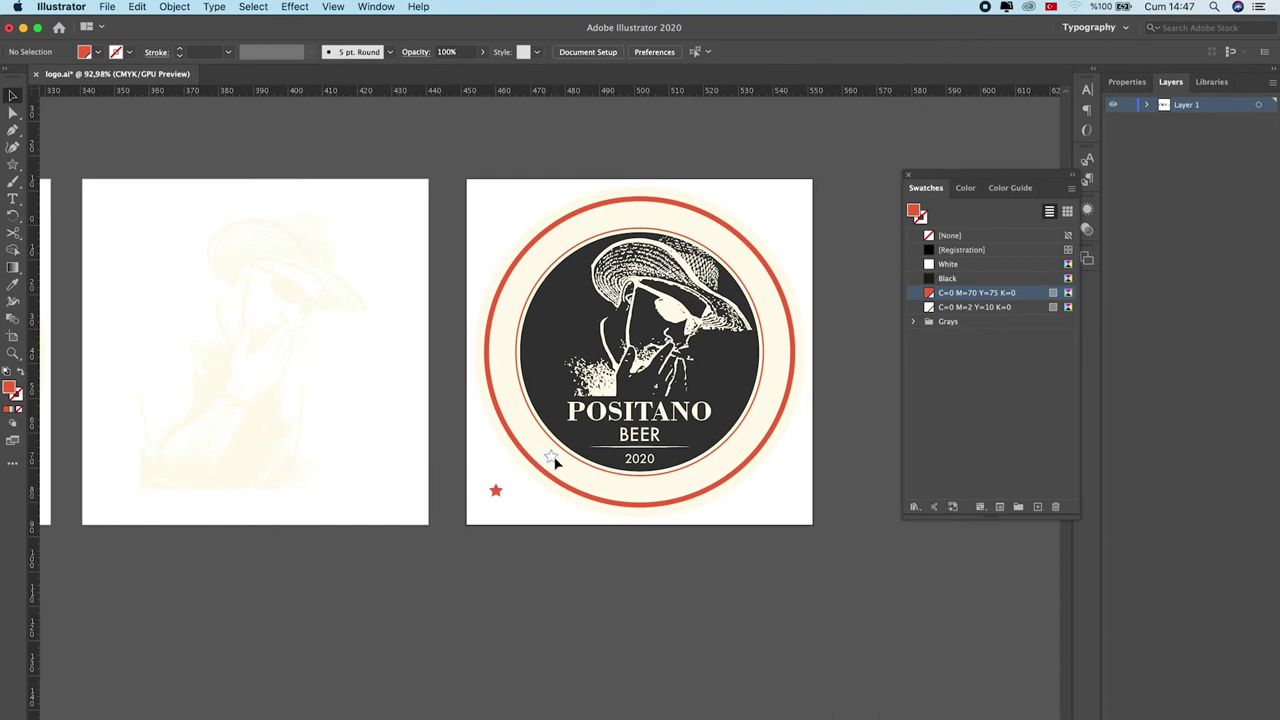
Step: Place the red star beside the lower ring and Alt-drag a copy to the other side
left_click_drag(557, 464, 733, 491)
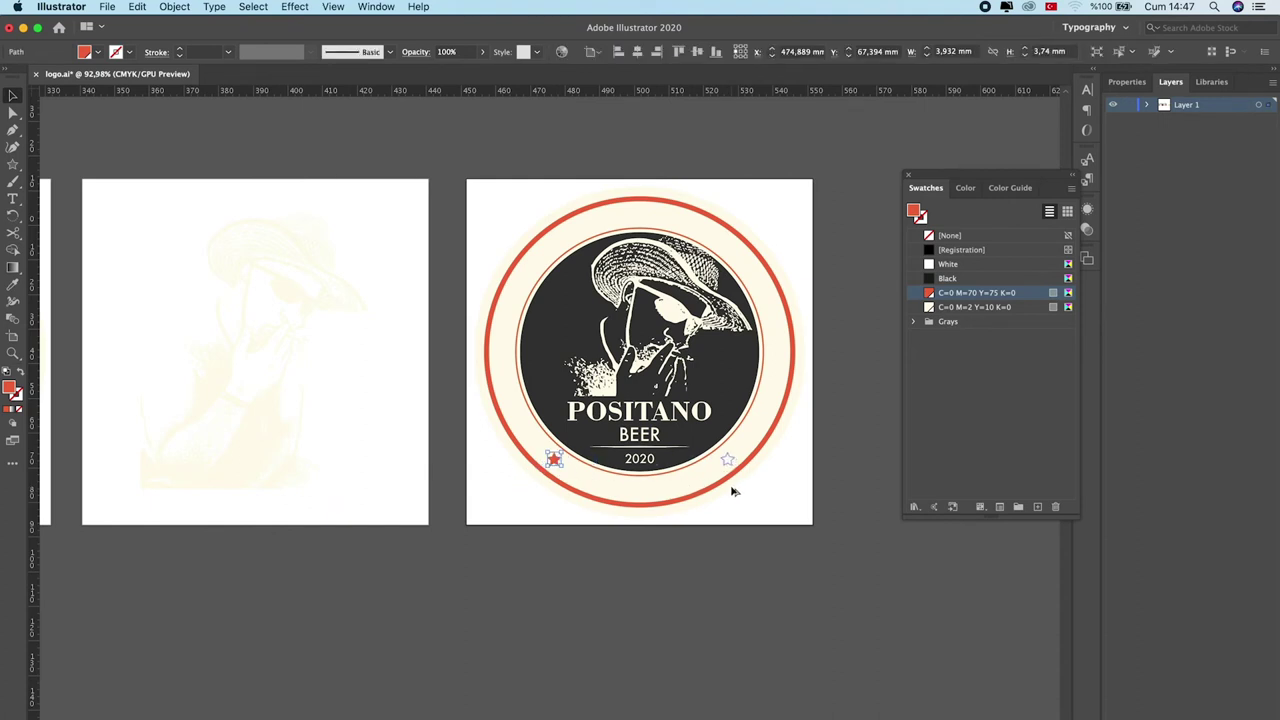
left_click_drag(733, 491, 626, 555)
left_click(751, 529)
scroll(610, 543, "down", 3)
scroll(610, 543, "down", 3)
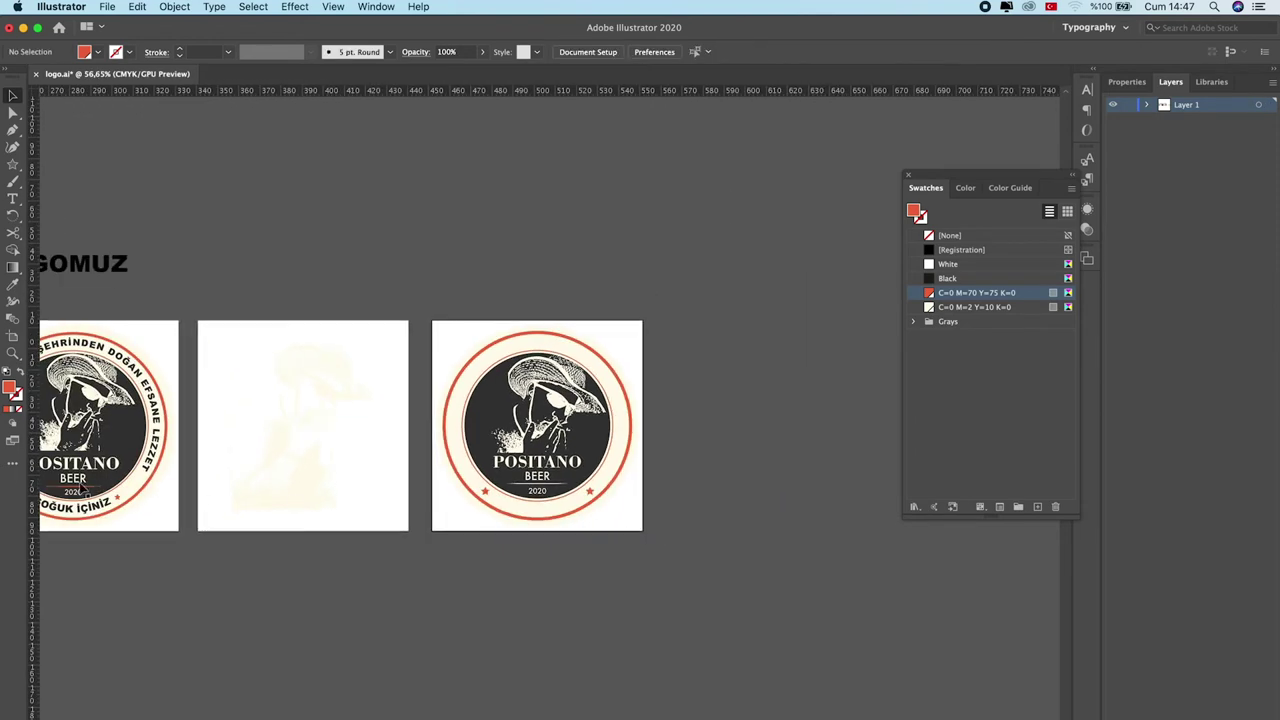
Step: Duplicate the thin 71.441 mm inner circle outline onto the pasteboard right of the third badge
scroll(615, 530, "left", 1)
scroll(614, 530, "up", 2)
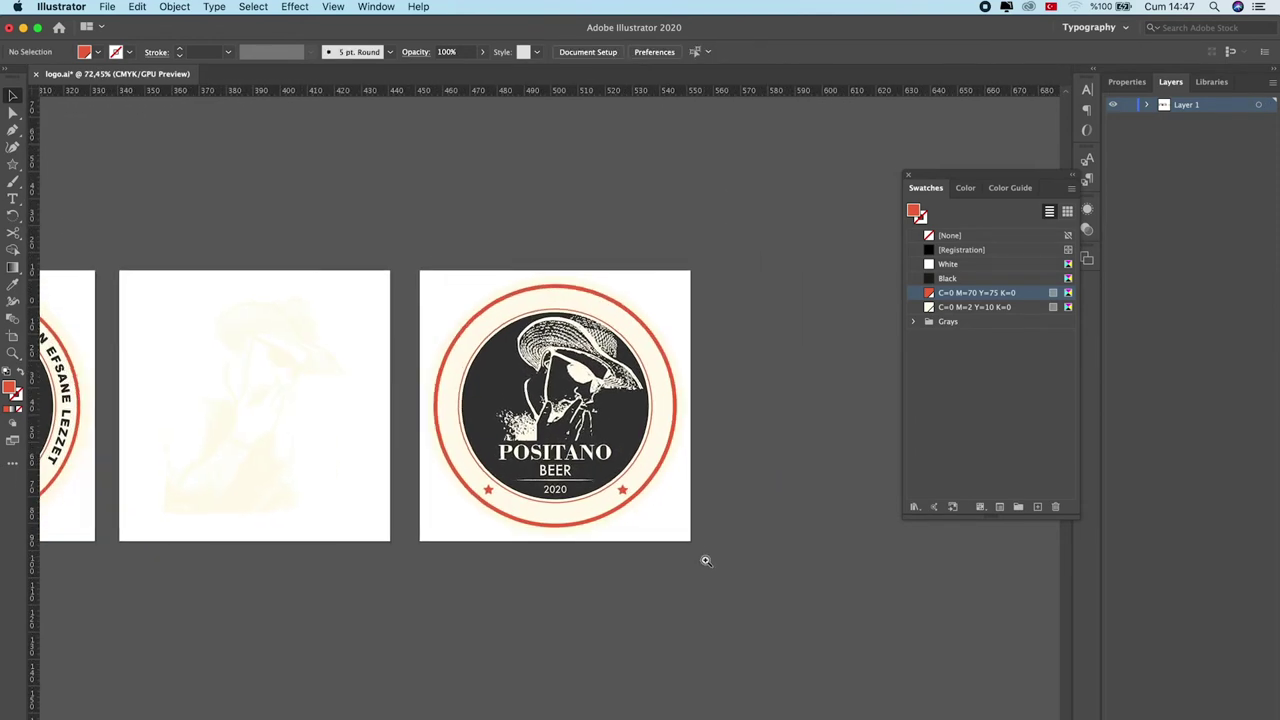
left_click(538, 506)
scroll(651, 486, "right", 5)
key("ctrl+shift+b")
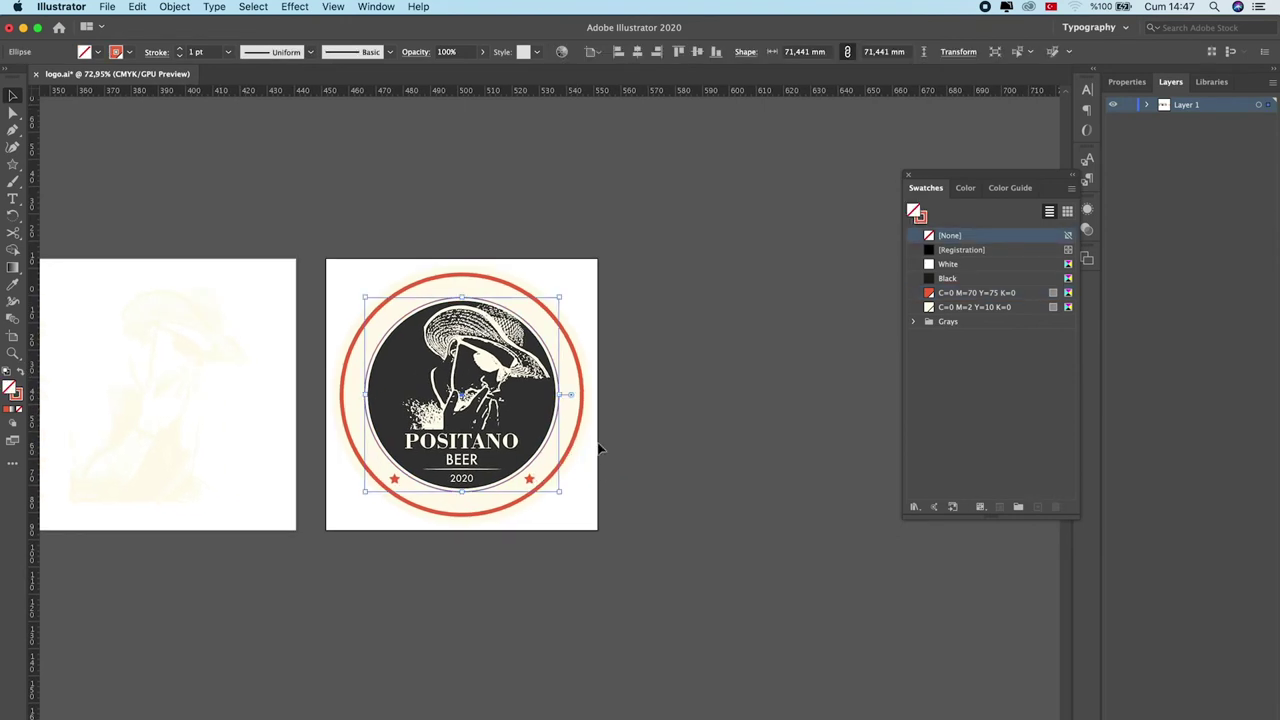
left_click_drag(517, 463, 687, 476)
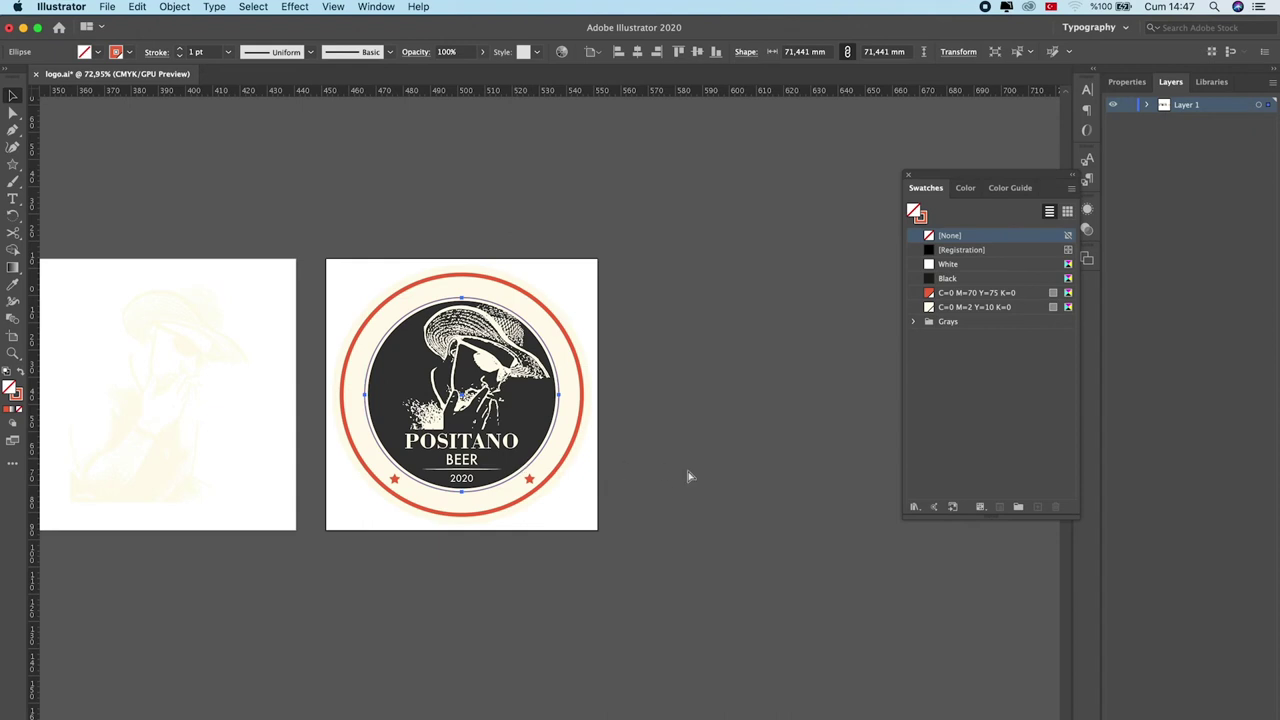
left_click_drag(645, 463, 861, 445)
left_click(905, 577)
scroll(800, 560, "right", 3)
scroll(740, 545, "up", 2)
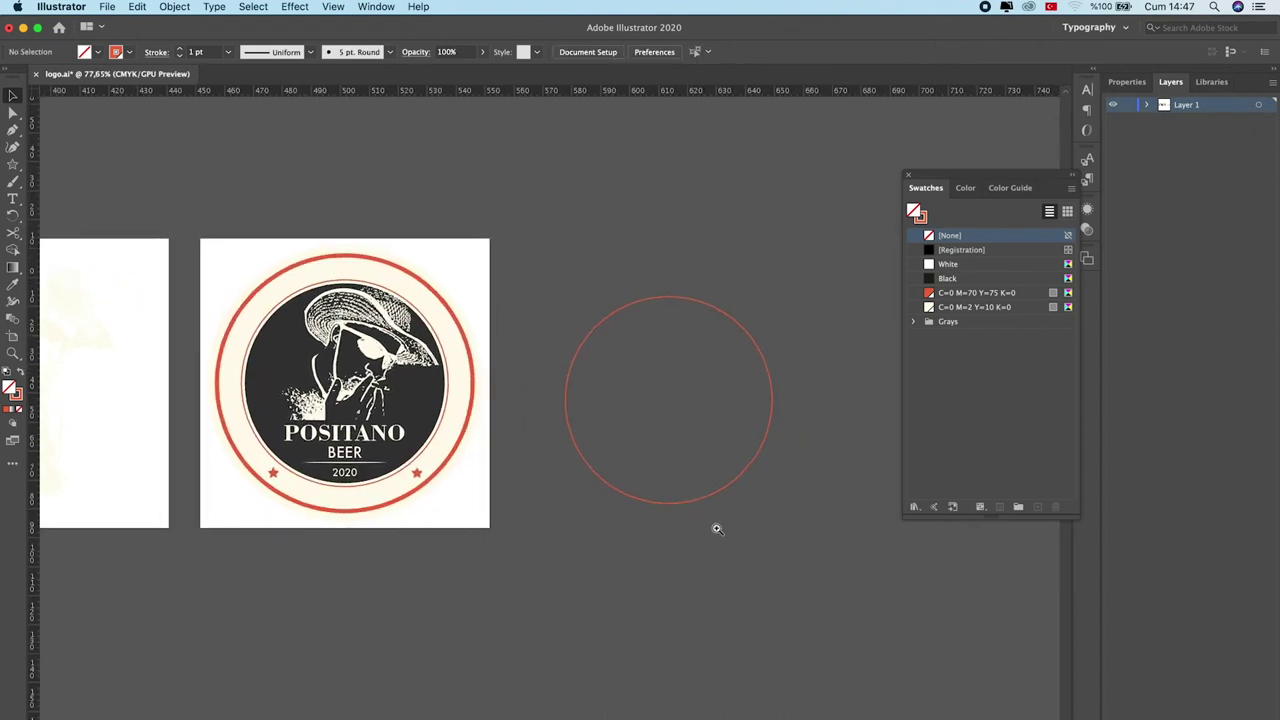
left_click(12, 198)
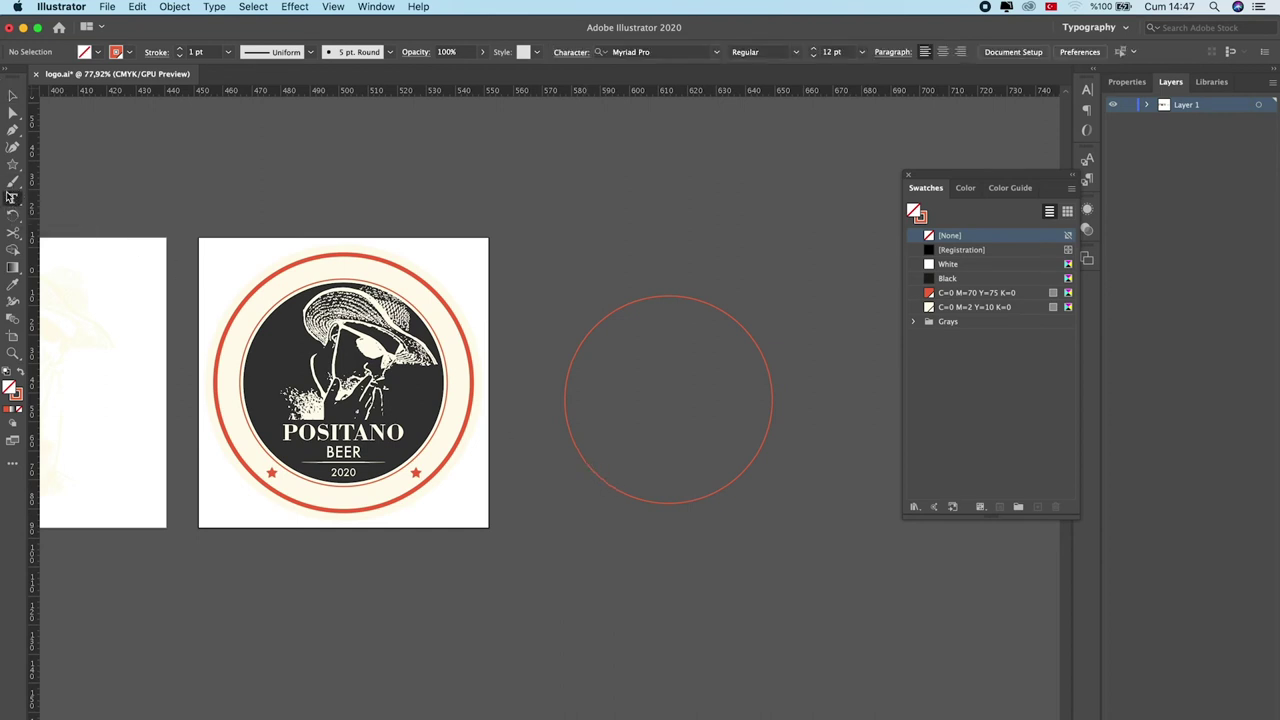
Step: Type 'SOĞUK İÇİNİZ' along the spare circle's edge with the Type on a Path tool
left_click(13, 199)
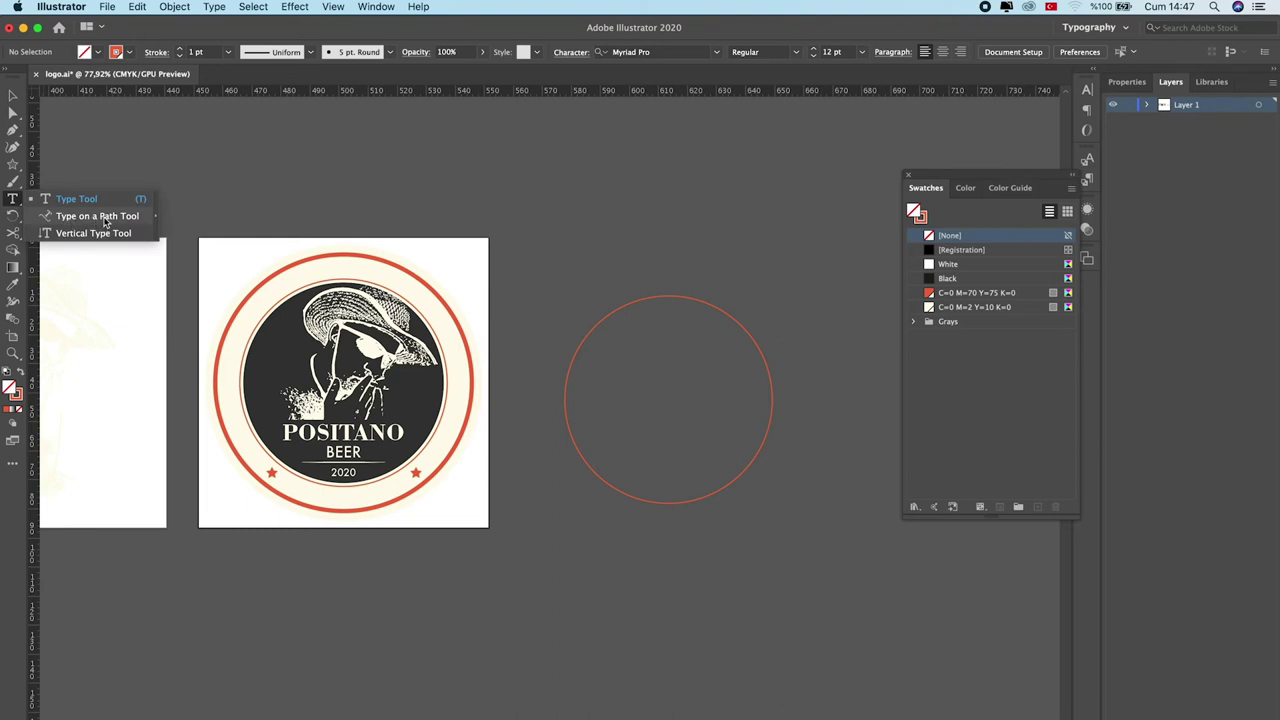
left_click(104, 218)
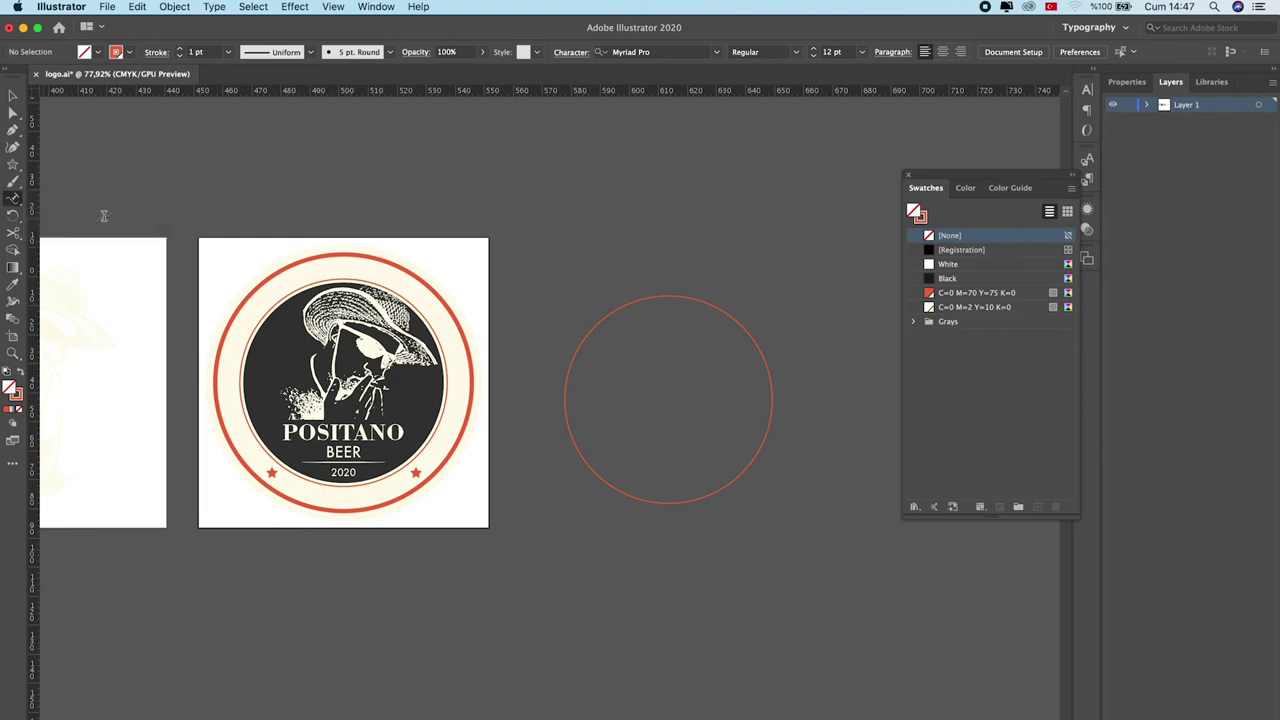
left_click(585, 461)
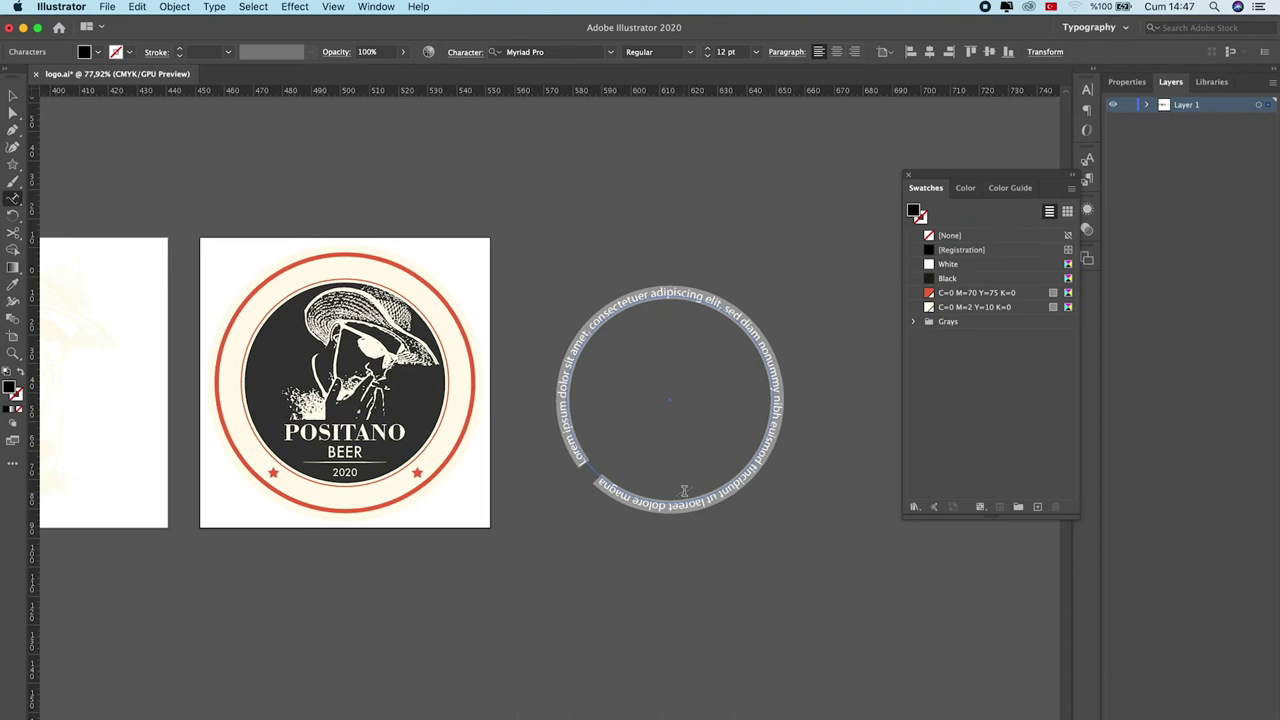
type("PO")
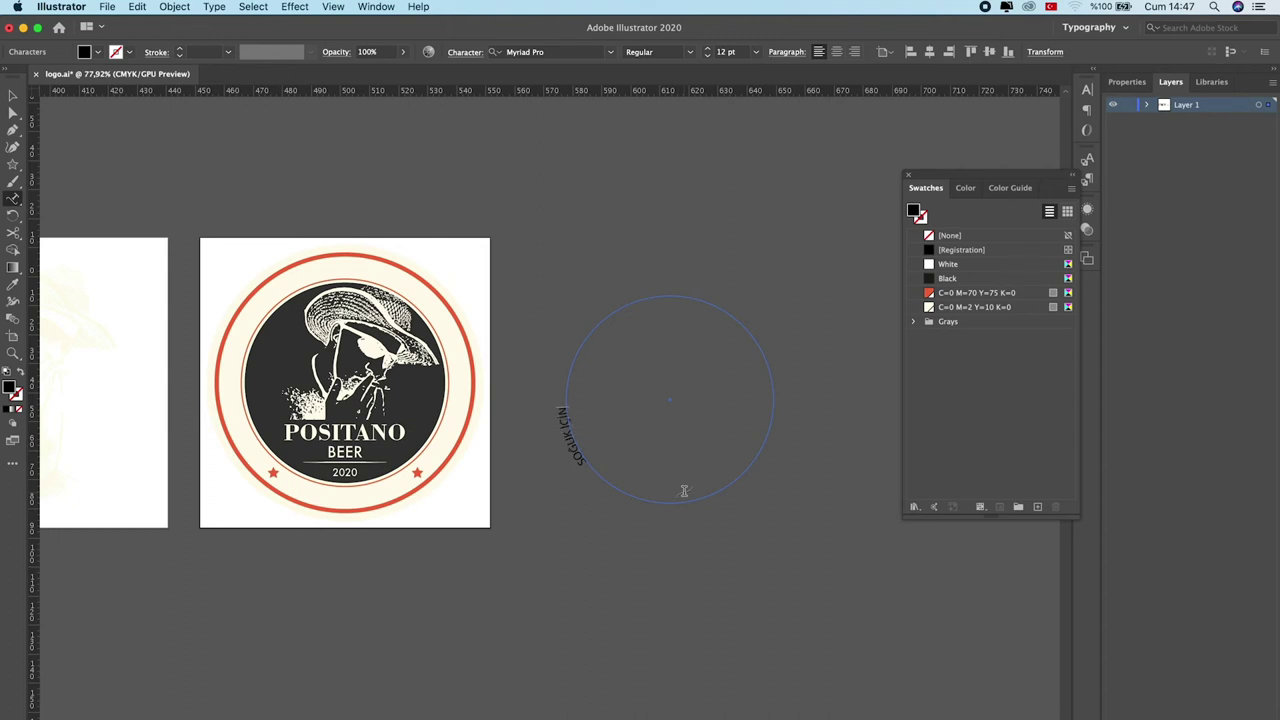
Step: Set the curved text's font to Arial Black
triple_click(684, 491)
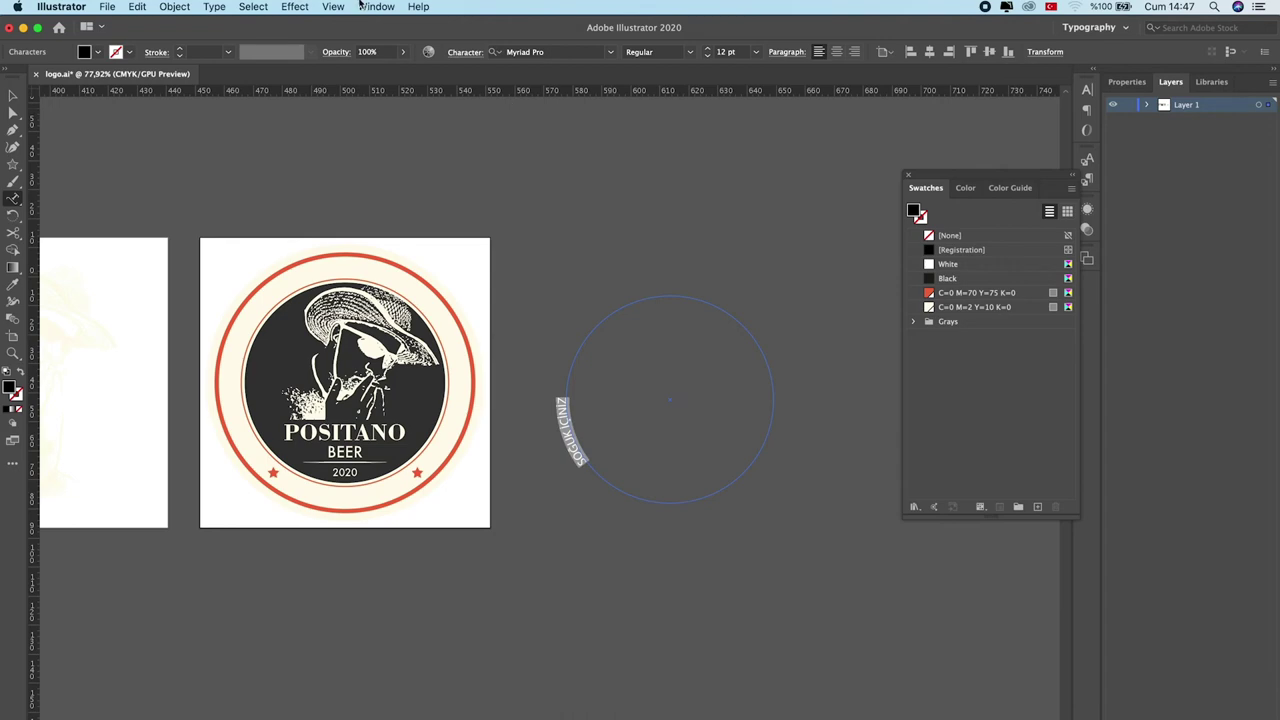
left_click(610, 52)
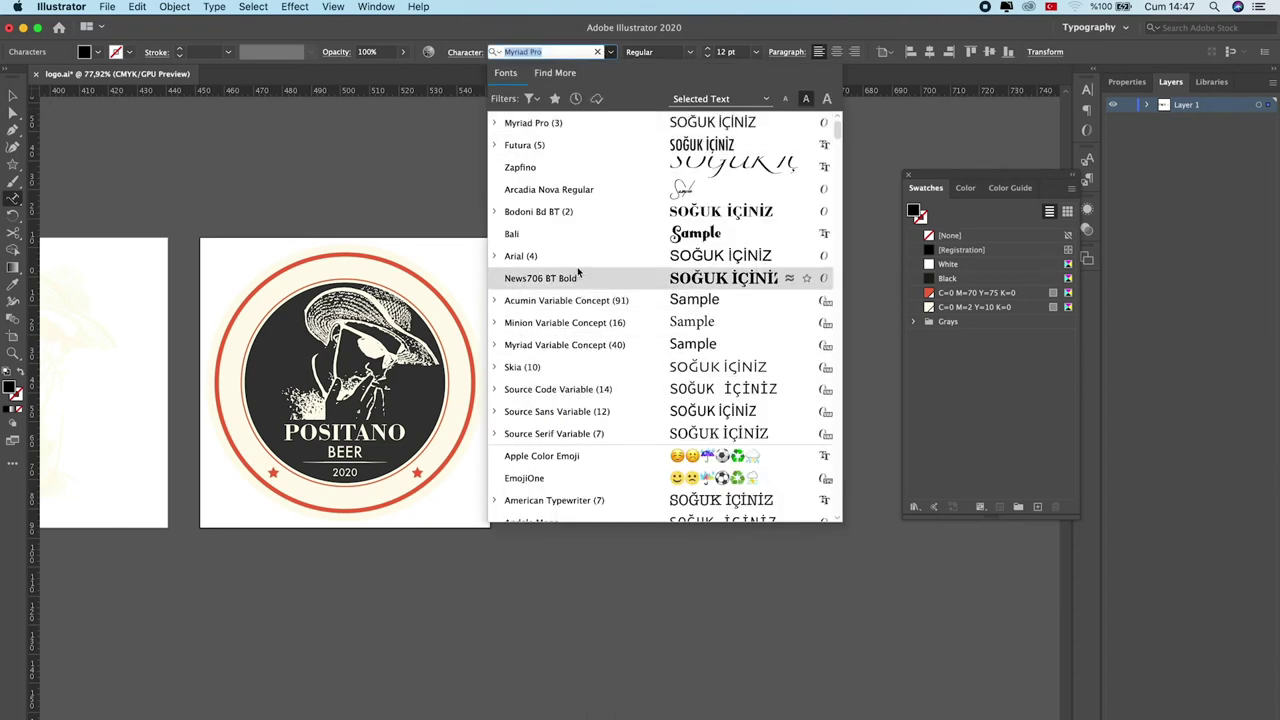
scroll(578, 272, "down", 5)
left_click(535, 322)
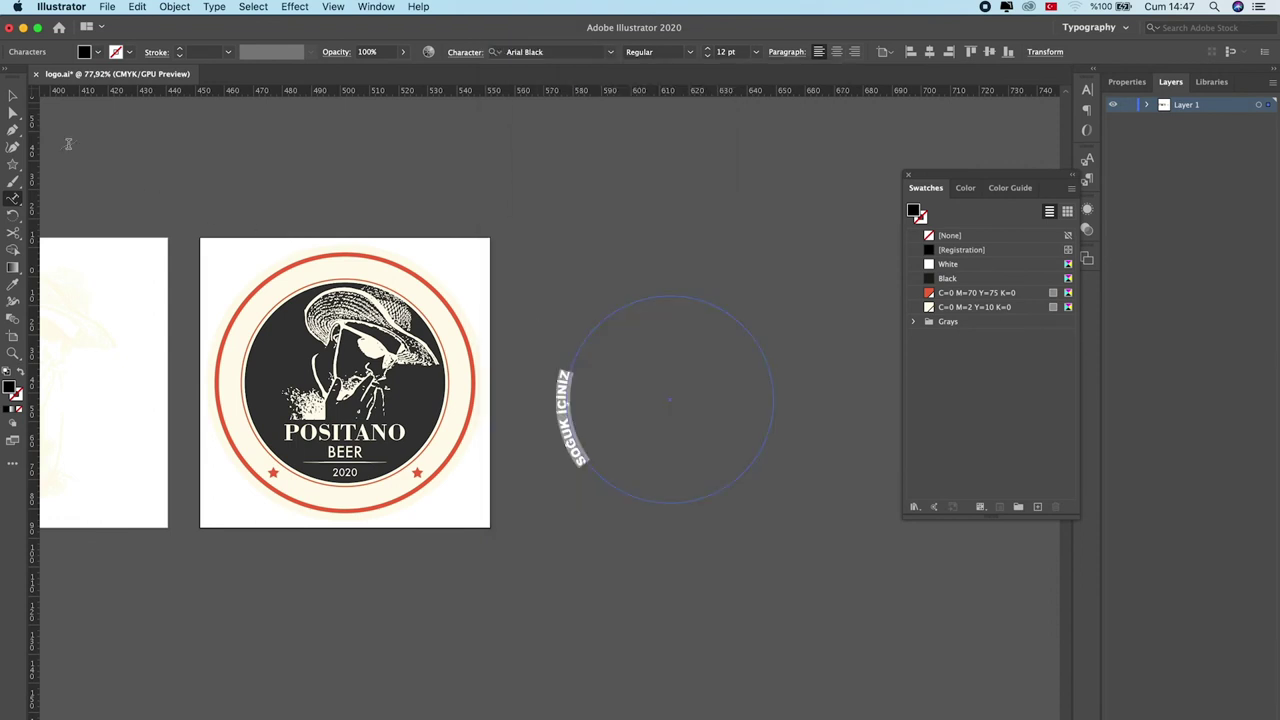
left_click(13, 96)
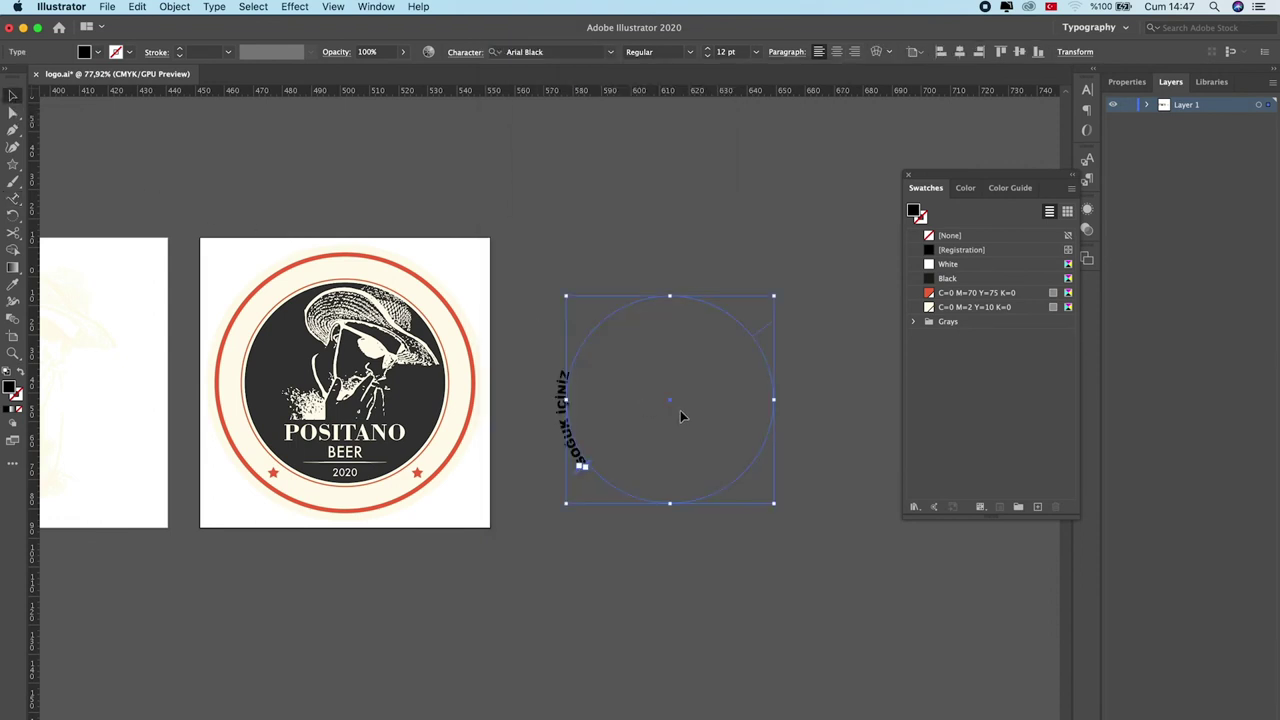
Step: Flip the path text to read along the circle's bottom, then move it onto the badge
left_click(222, 10)
mouse_move(246, 136)
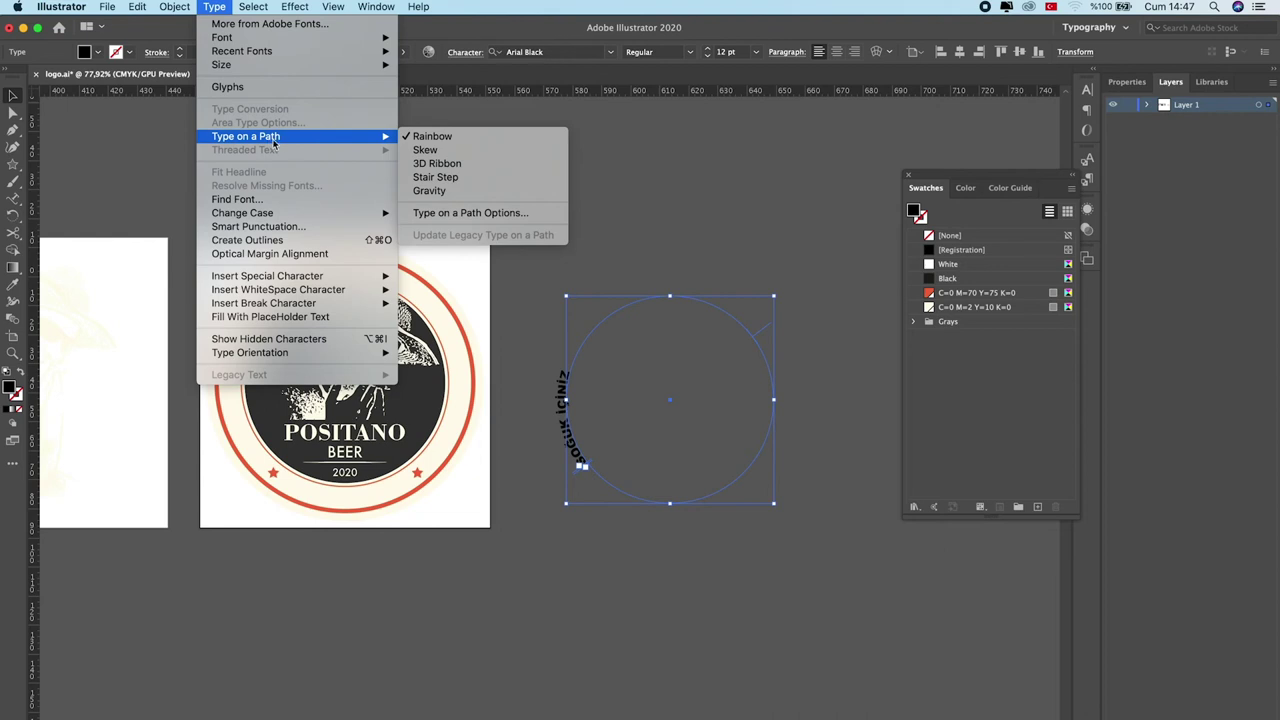
left_click(487, 214)
left_click(648, 249)
left_click(498, 325)
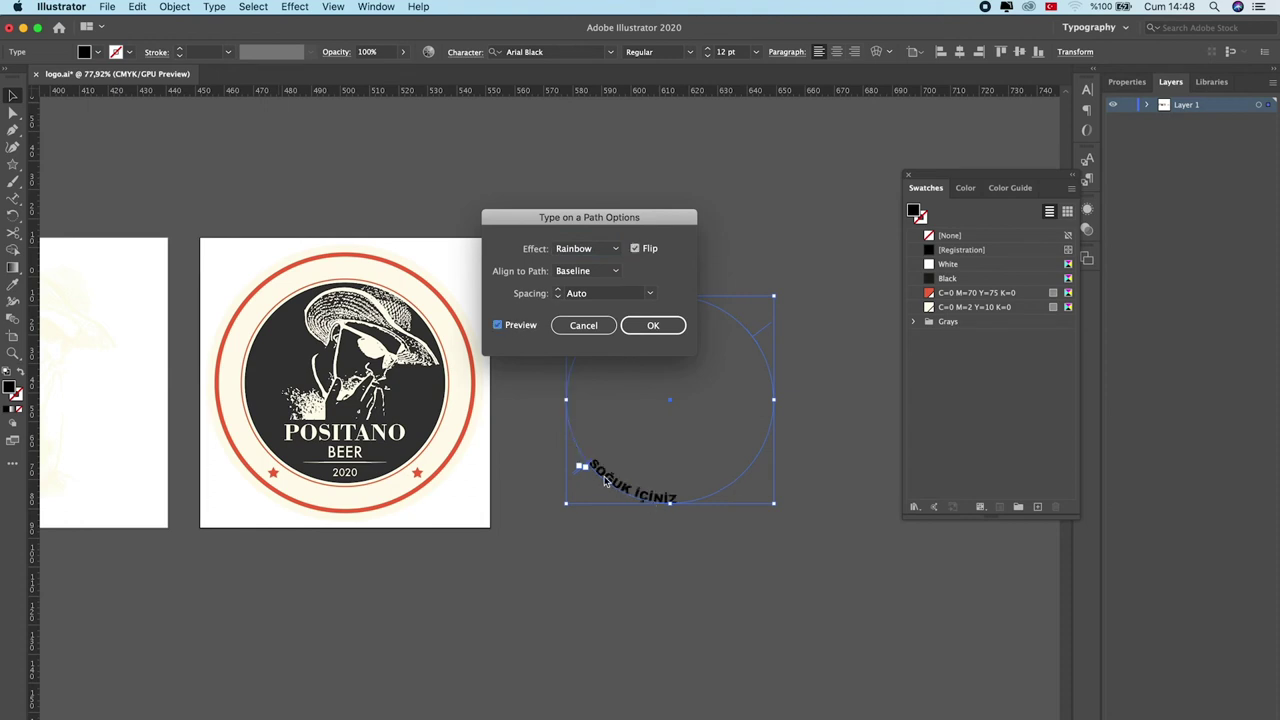
left_click(635, 326)
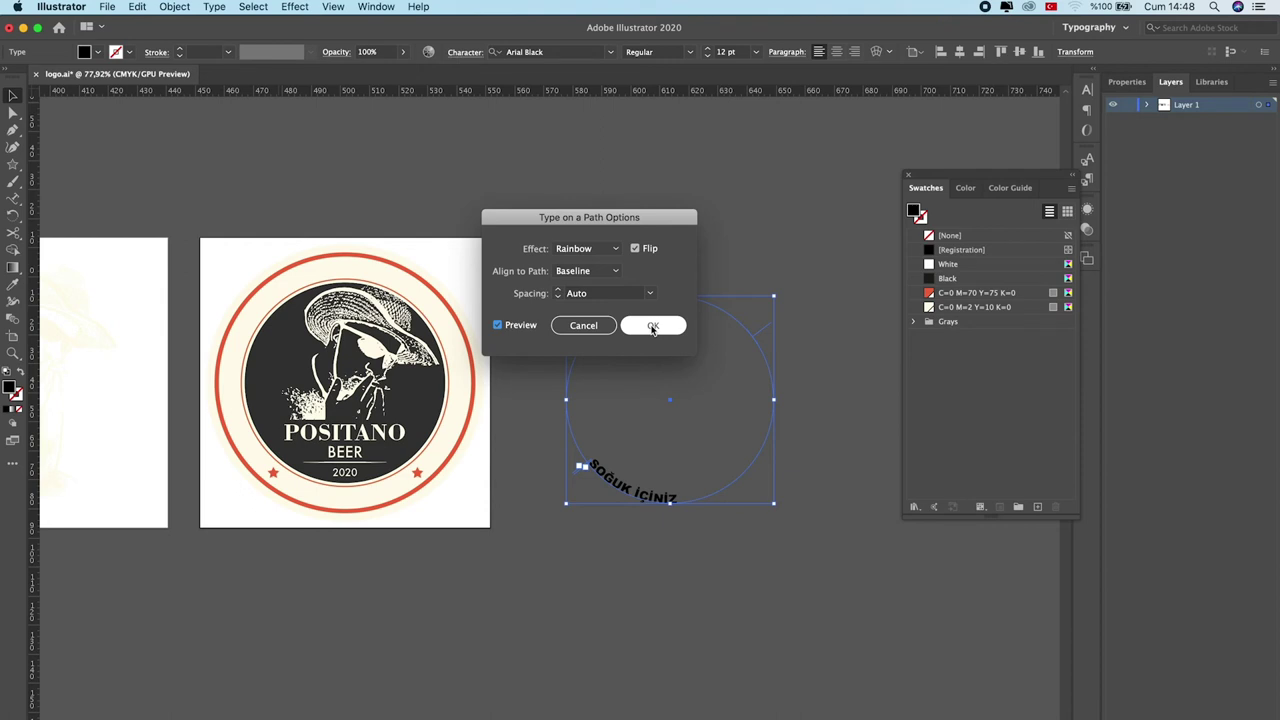
left_click(653, 326)
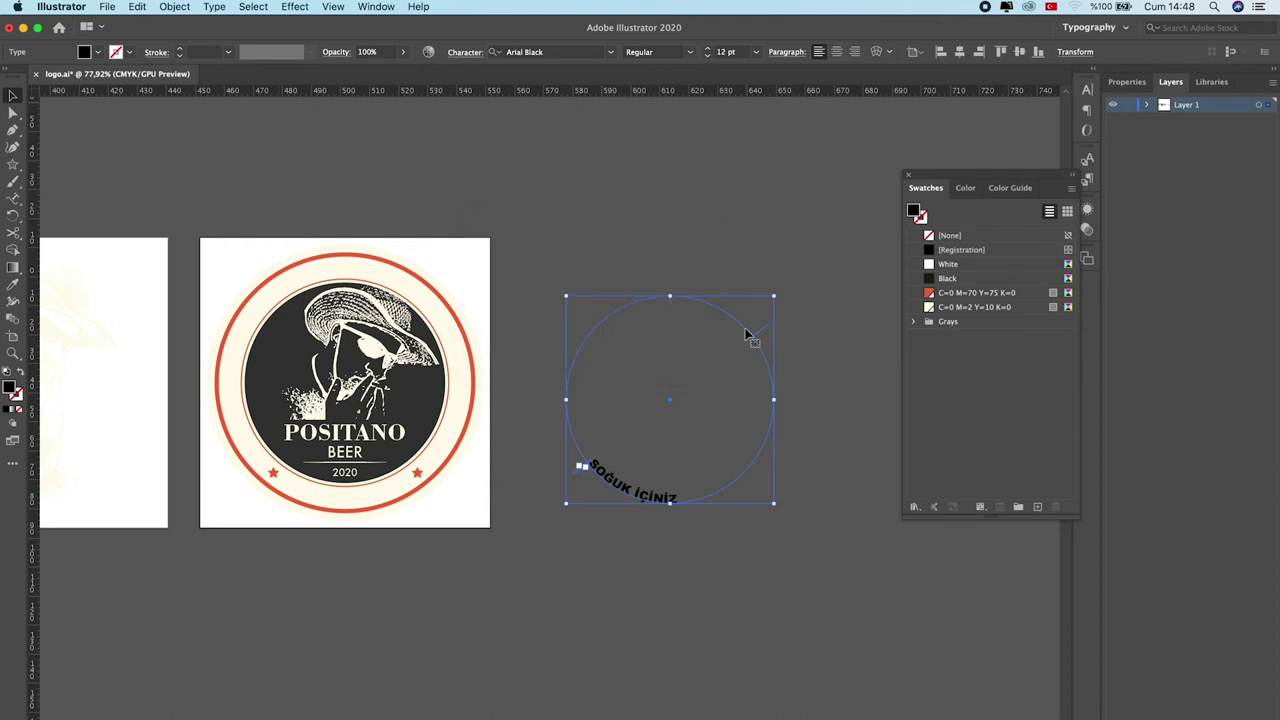
left_click_drag(740, 328, 416, 301)
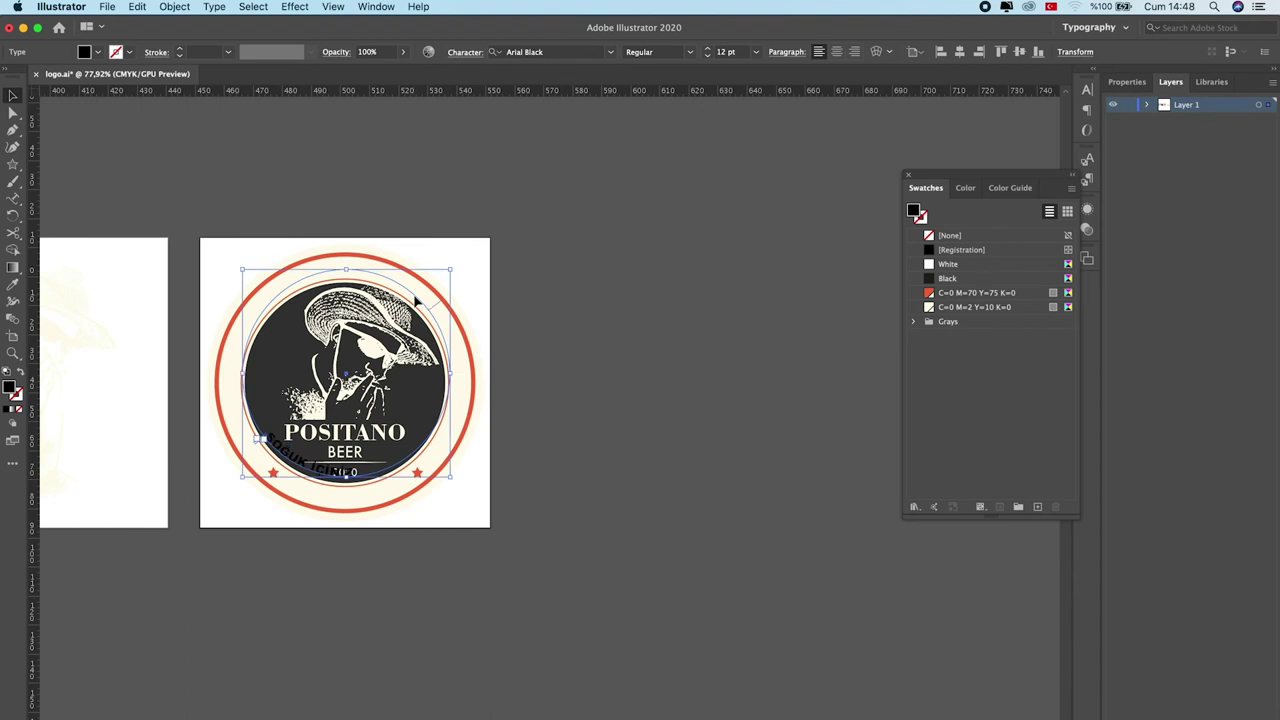
Step: Centre the text circle on the badge, enlarge it and rotate the text between the stars
left_click(958, 52)
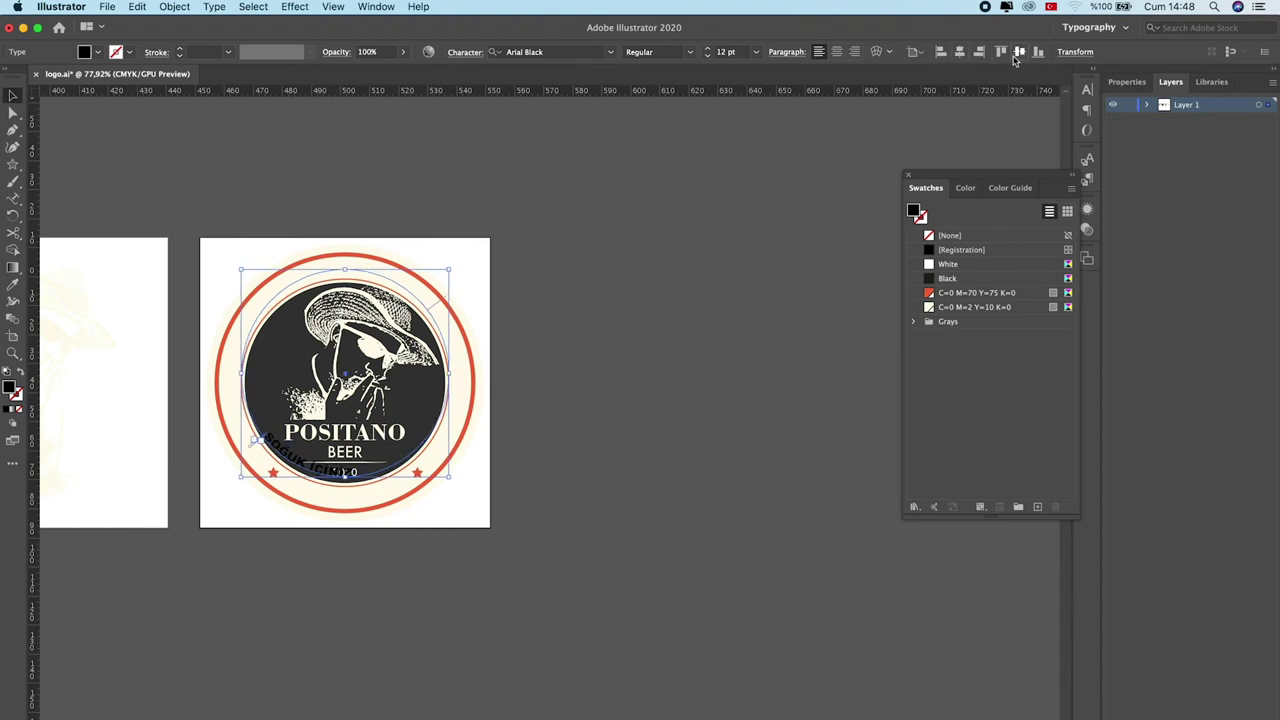
left_click(1019, 52)
scroll(310, 413, "up", 2)
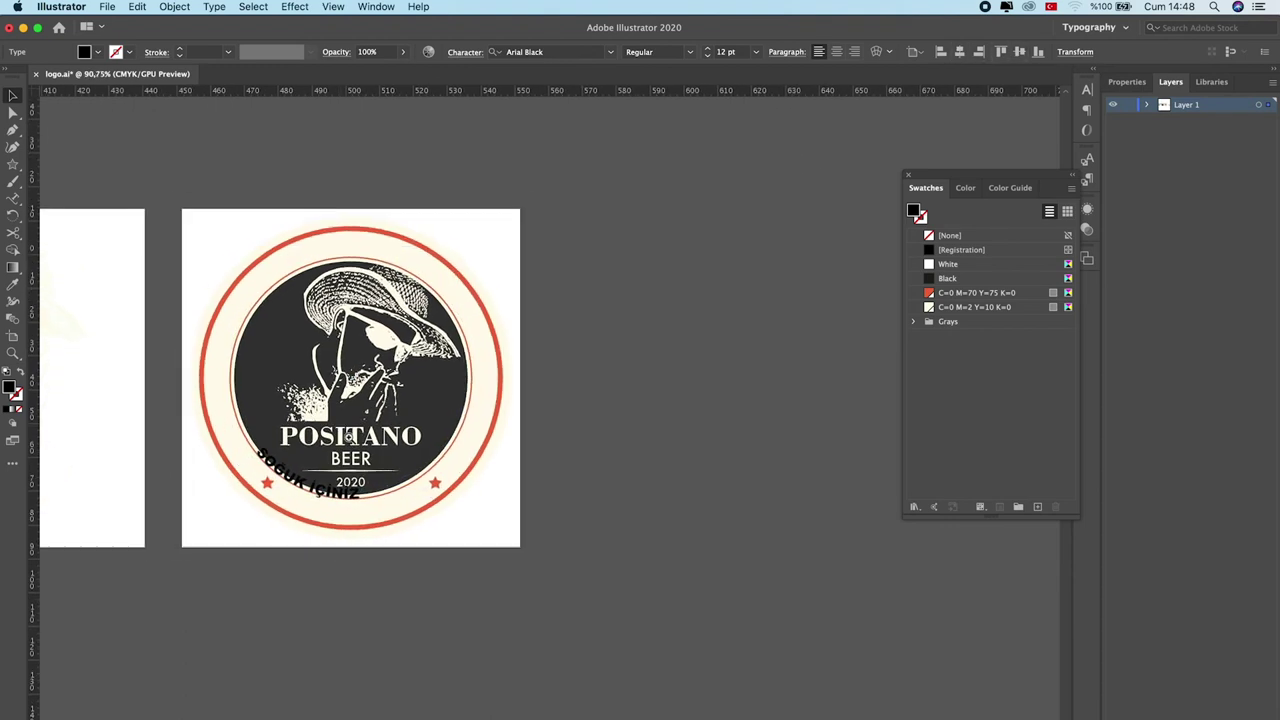
left_click_drag(486, 245, 512, 232)
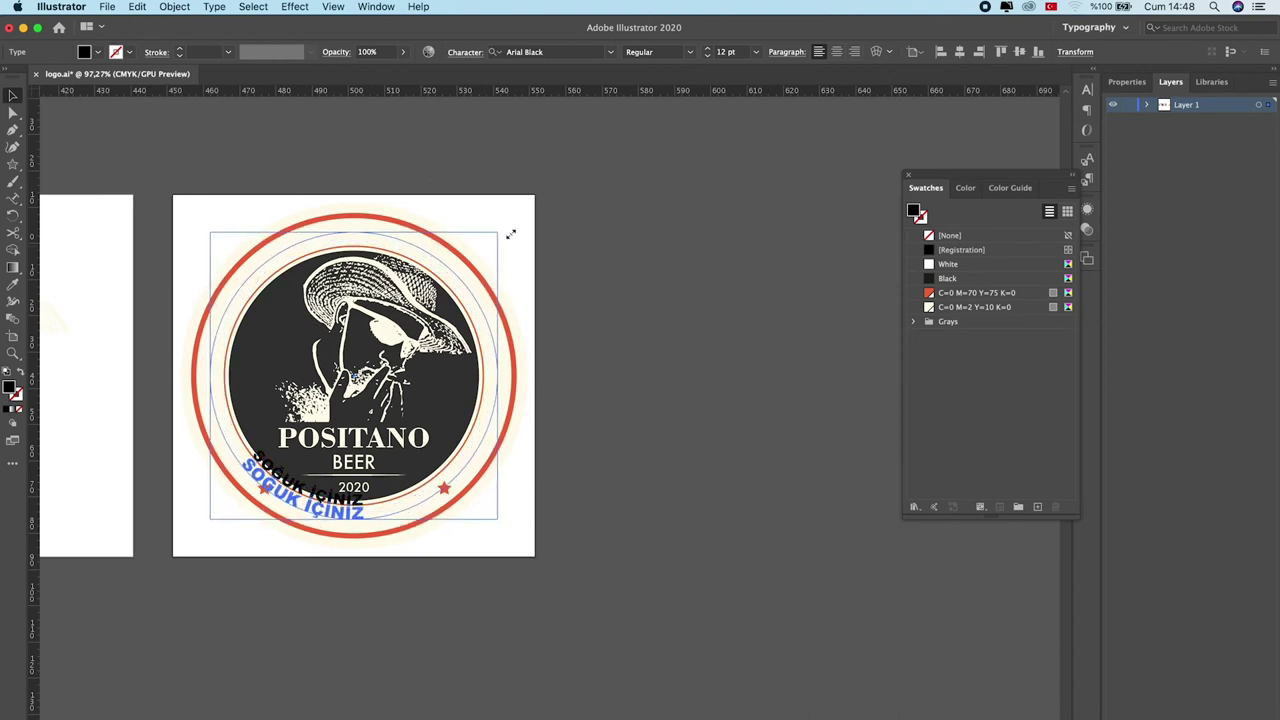
left_click_drag(512, 232, 438, 190)
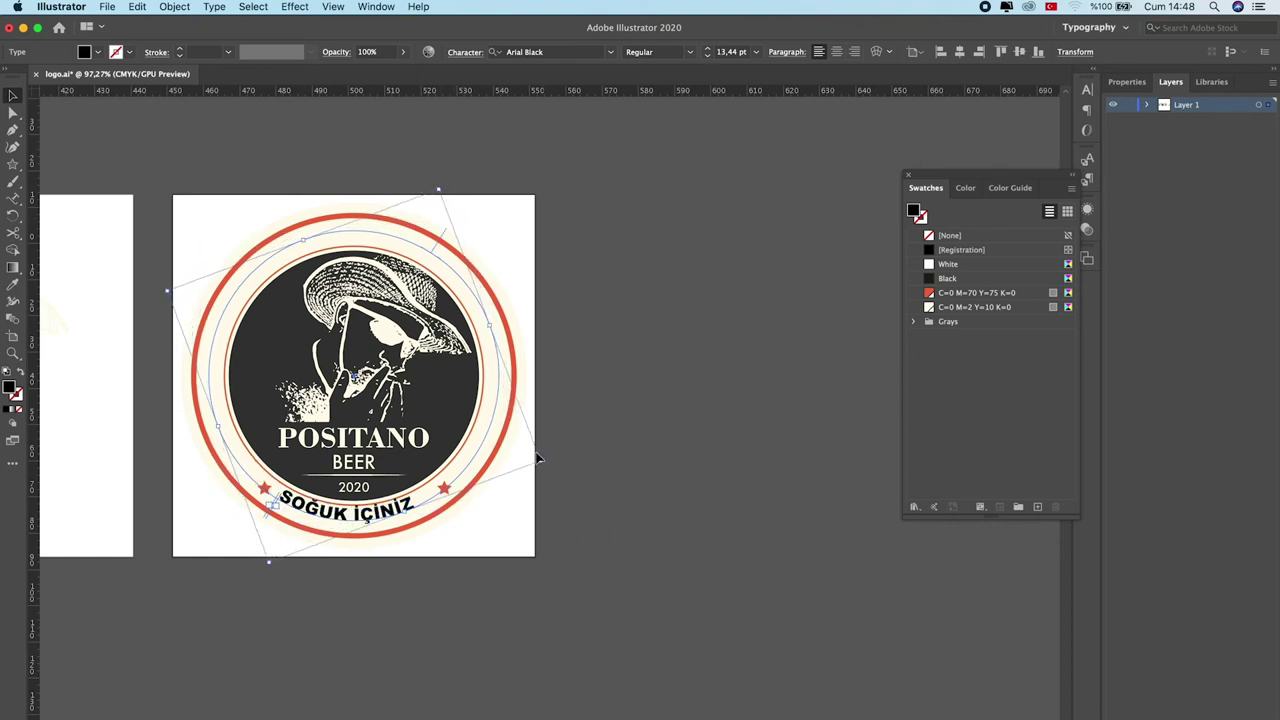
left_click_drag(542, 462, 547, 464)
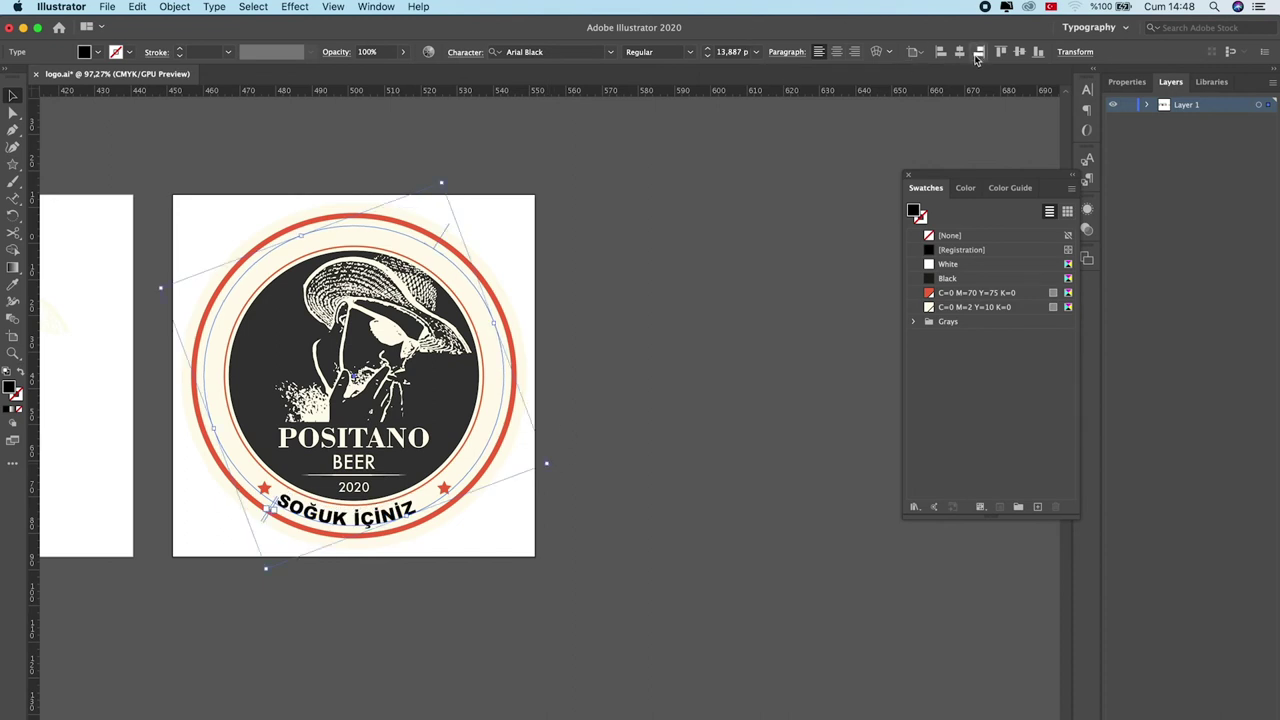
Step: Undo the accidental move of the dark inner circle and clear the selection
left_click(288, 470)
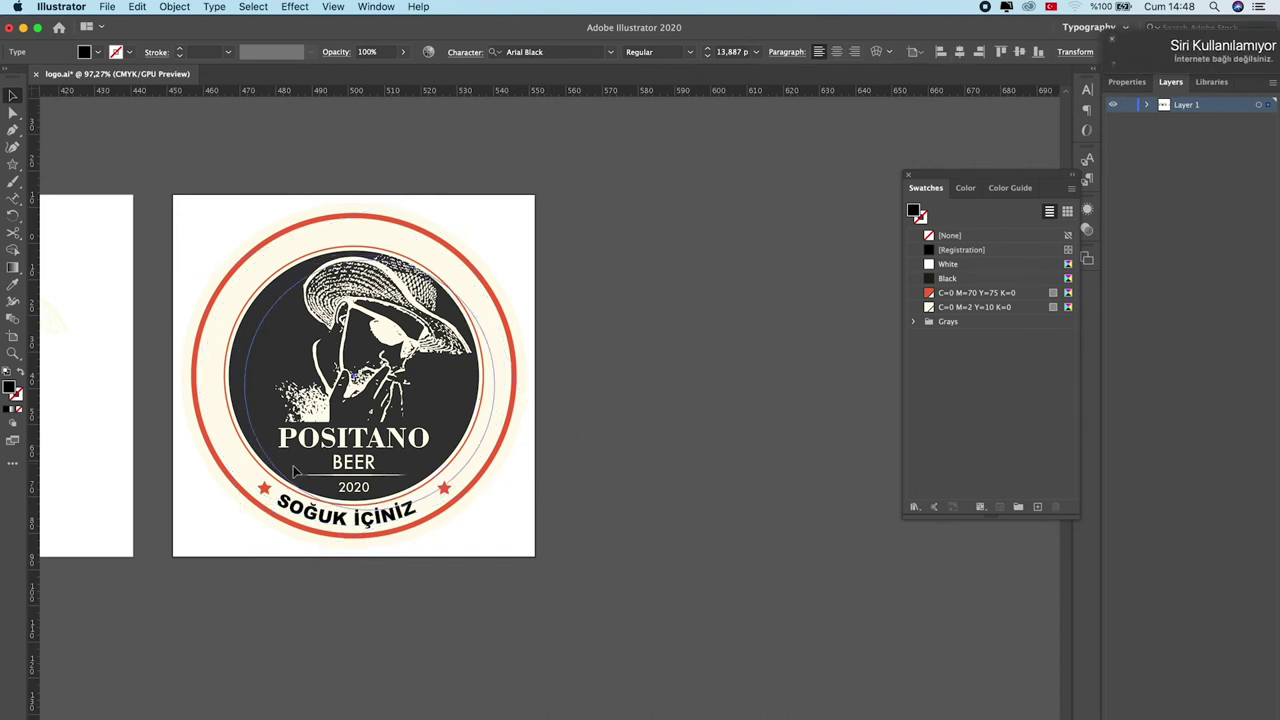
left_click_drag(288, 470, 343, 510)
key("super+z")
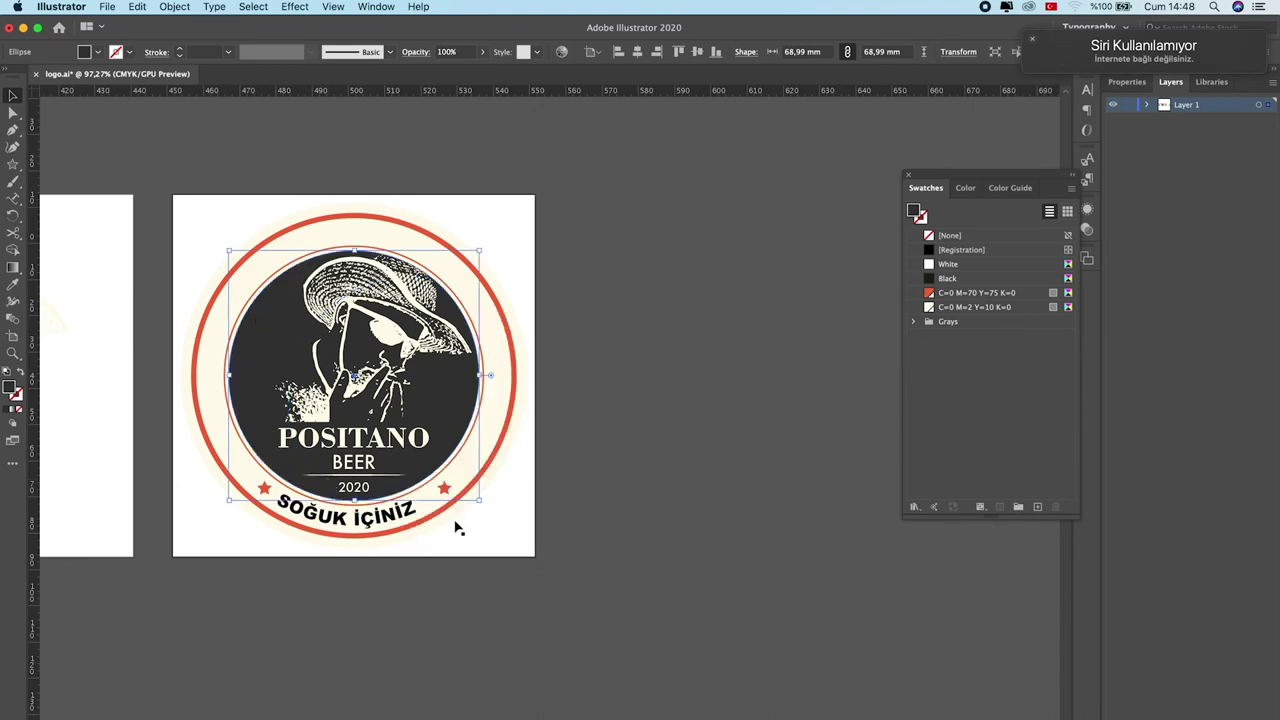
left_click(588, 573)
scroll(383, 551, "up", 3)
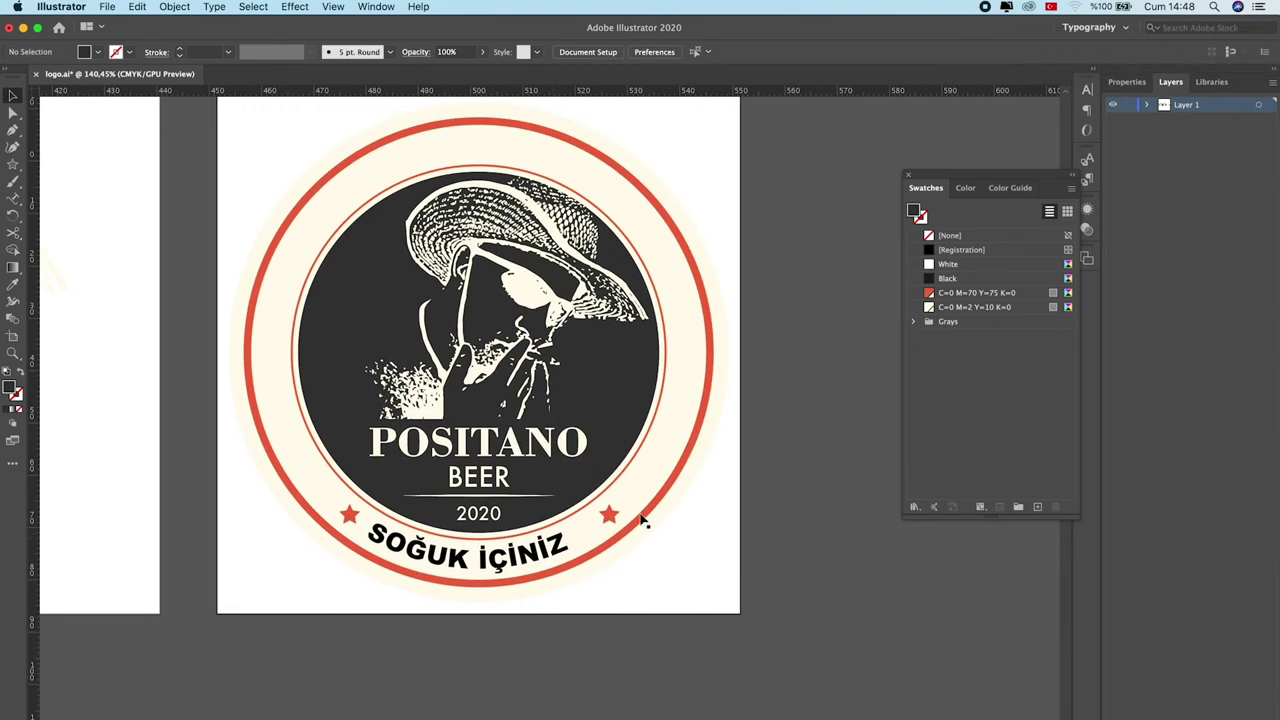
Step: Move the right red star down beside the end of the curved text
left_click(610, 515)
left_click_drag(609, 517, 587, 530)
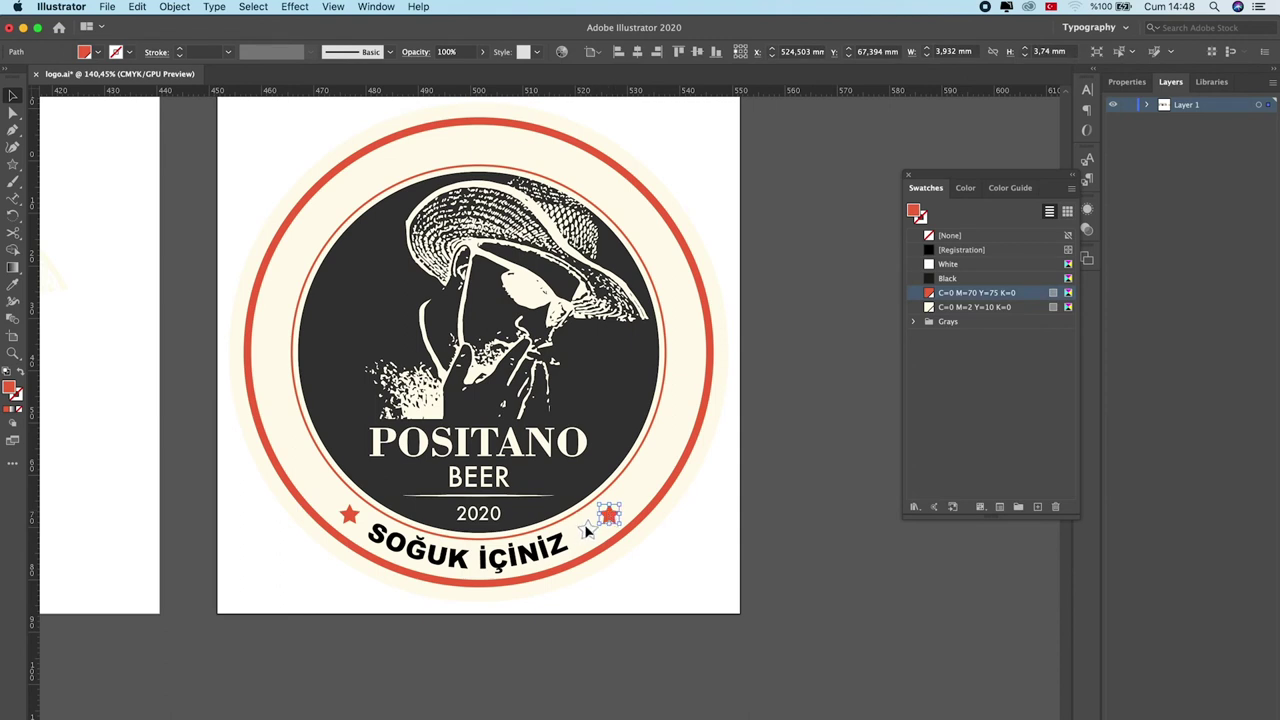
left_click_drag(587, 530, 587, 530)
Step: Level both red stars with Align to Selection and Vertical Align Center
left_click(352, 520)
left_click(588, 535, "shift")
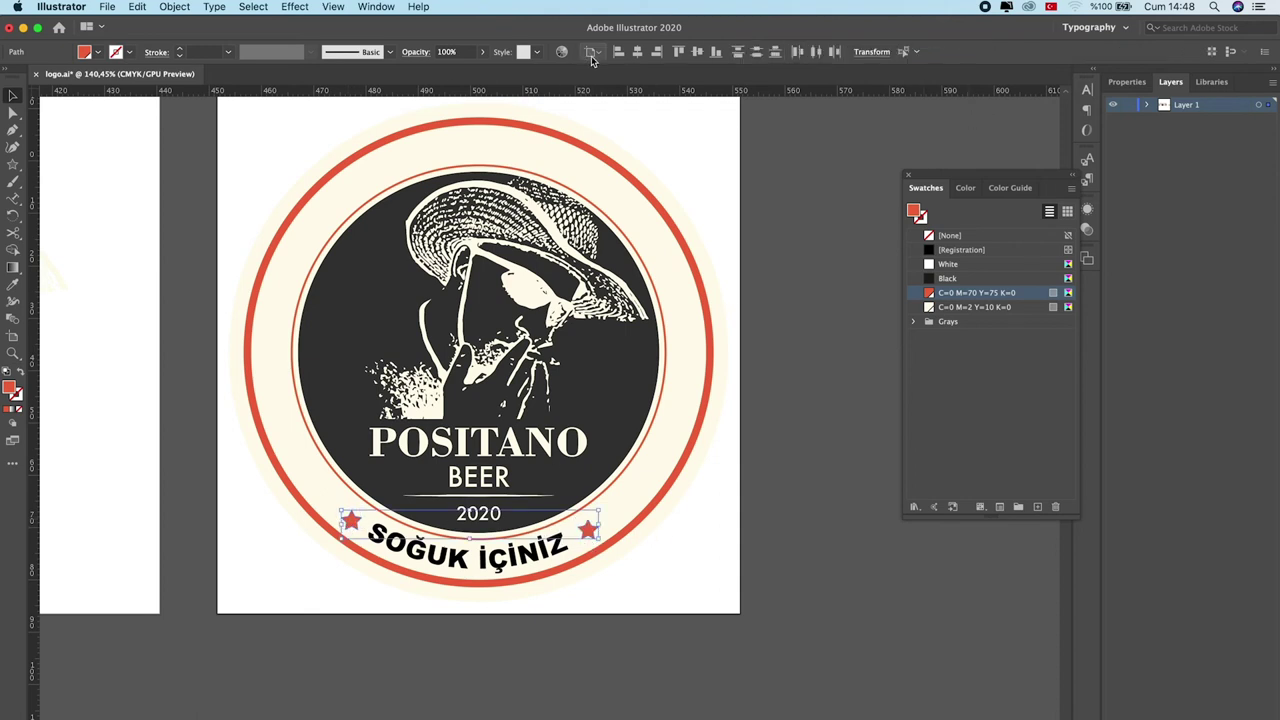
left_click(592, 52)
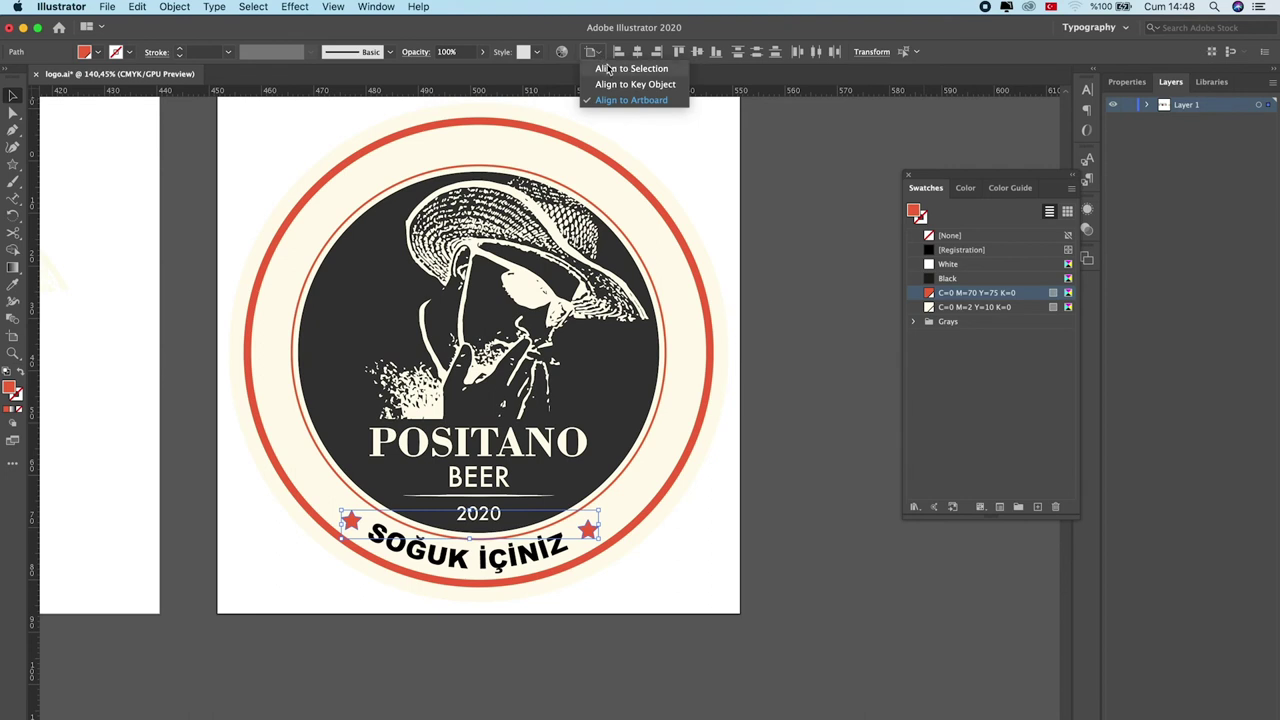
left_click(639, 70)
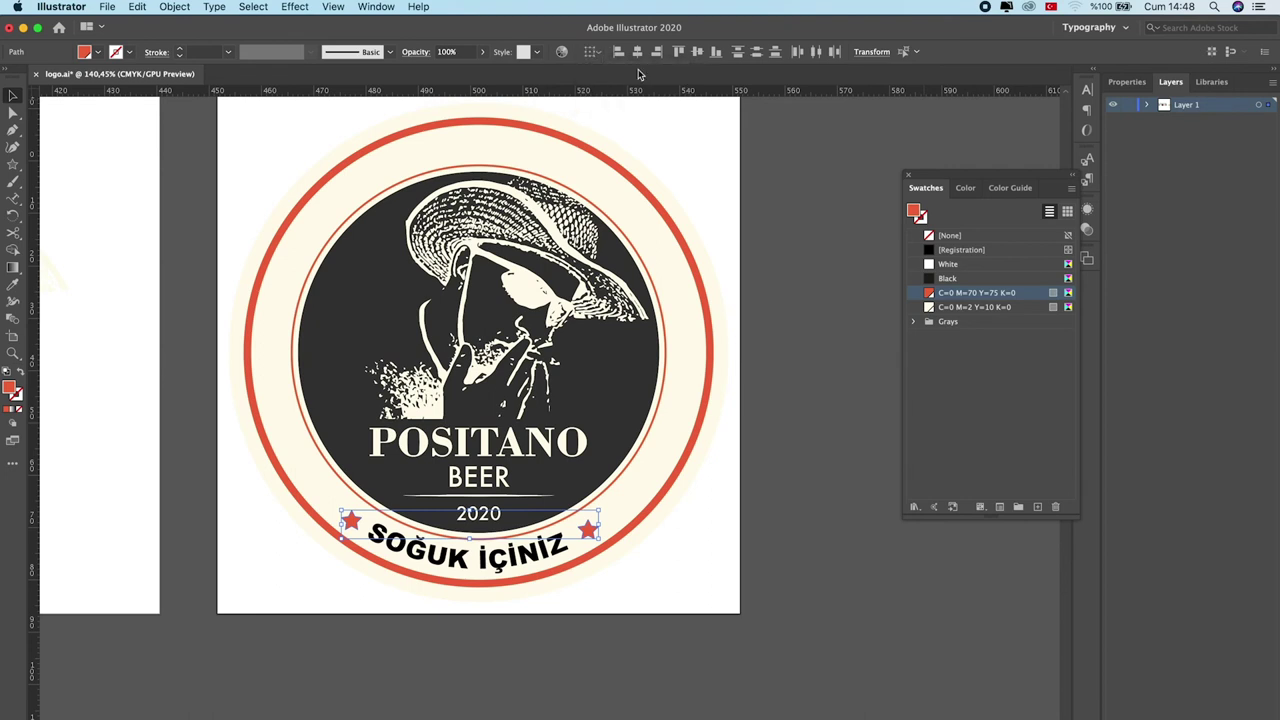
left_click(592, 52)
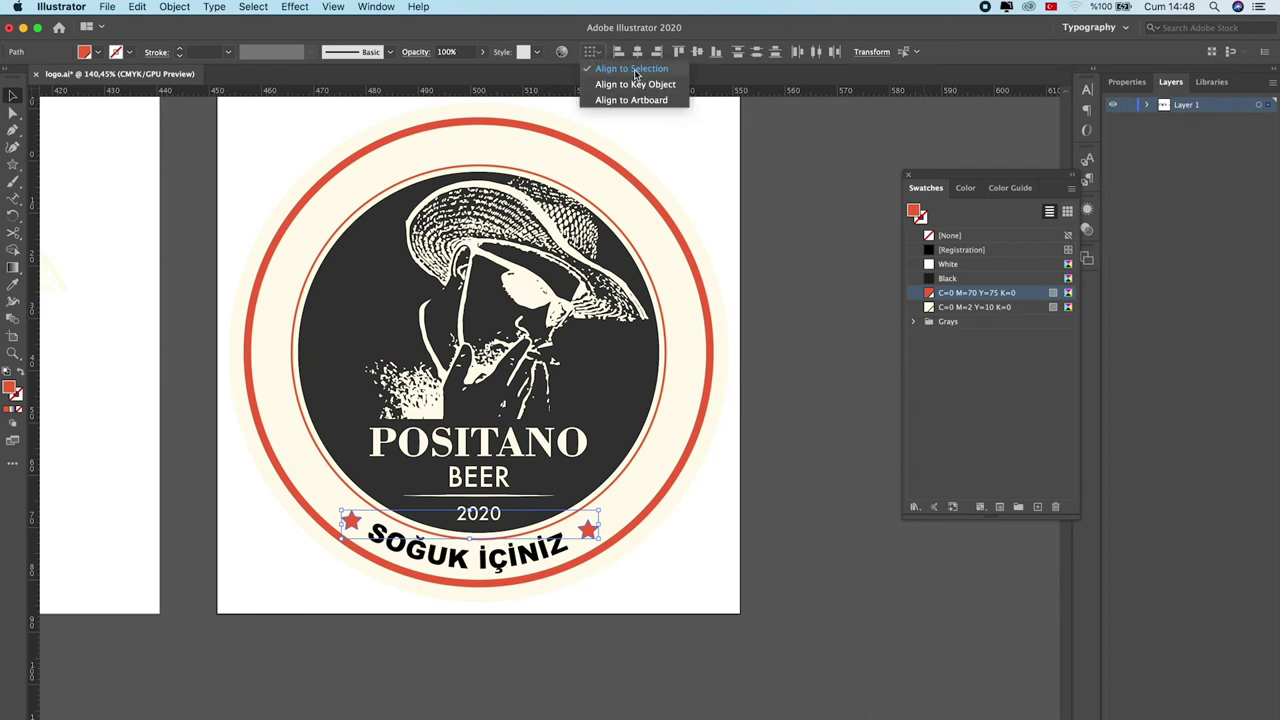
left_click(655, 70)
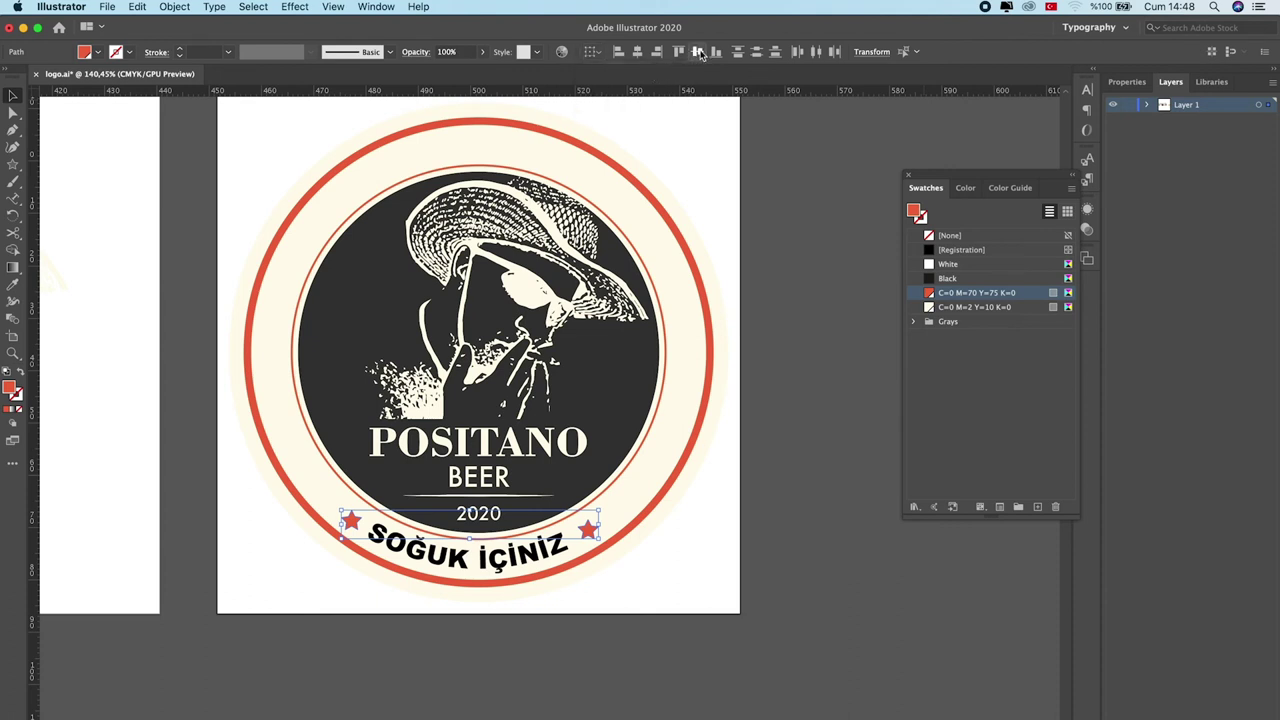
left_click(698, 52)
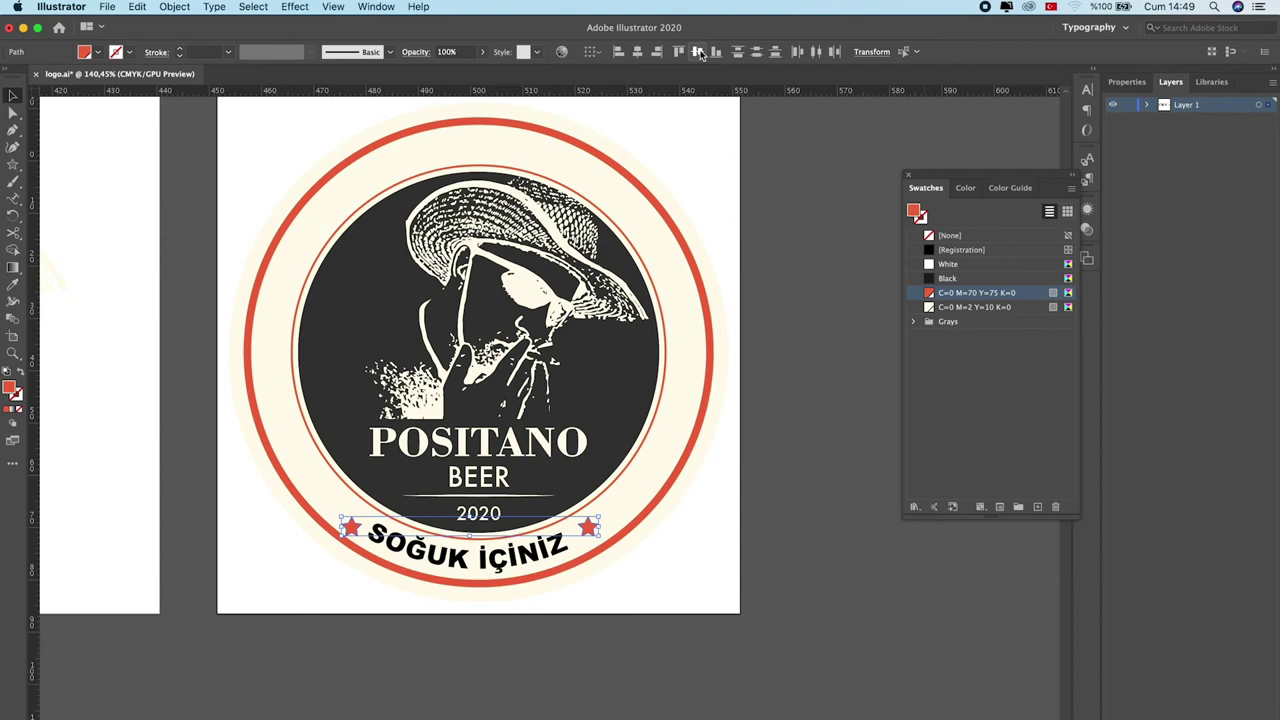
key("ctrl+plus")
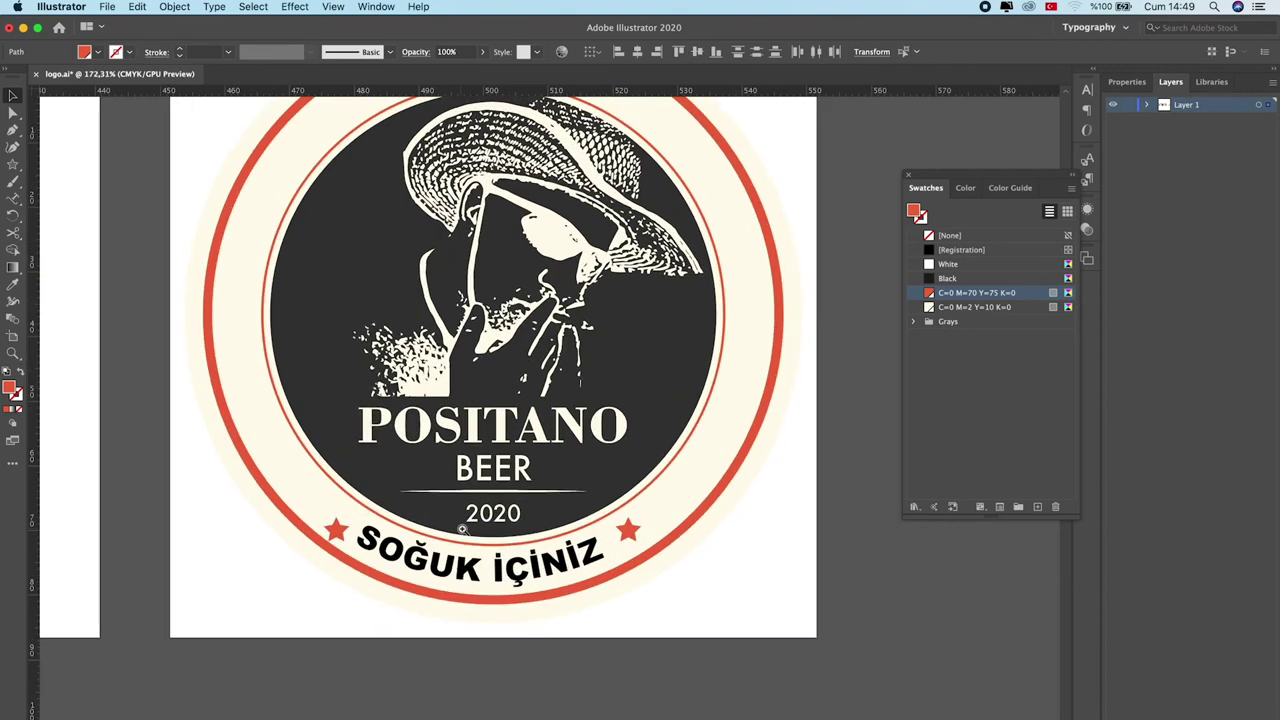
Step: Move the left red star up slightly
left_click(838, 643)
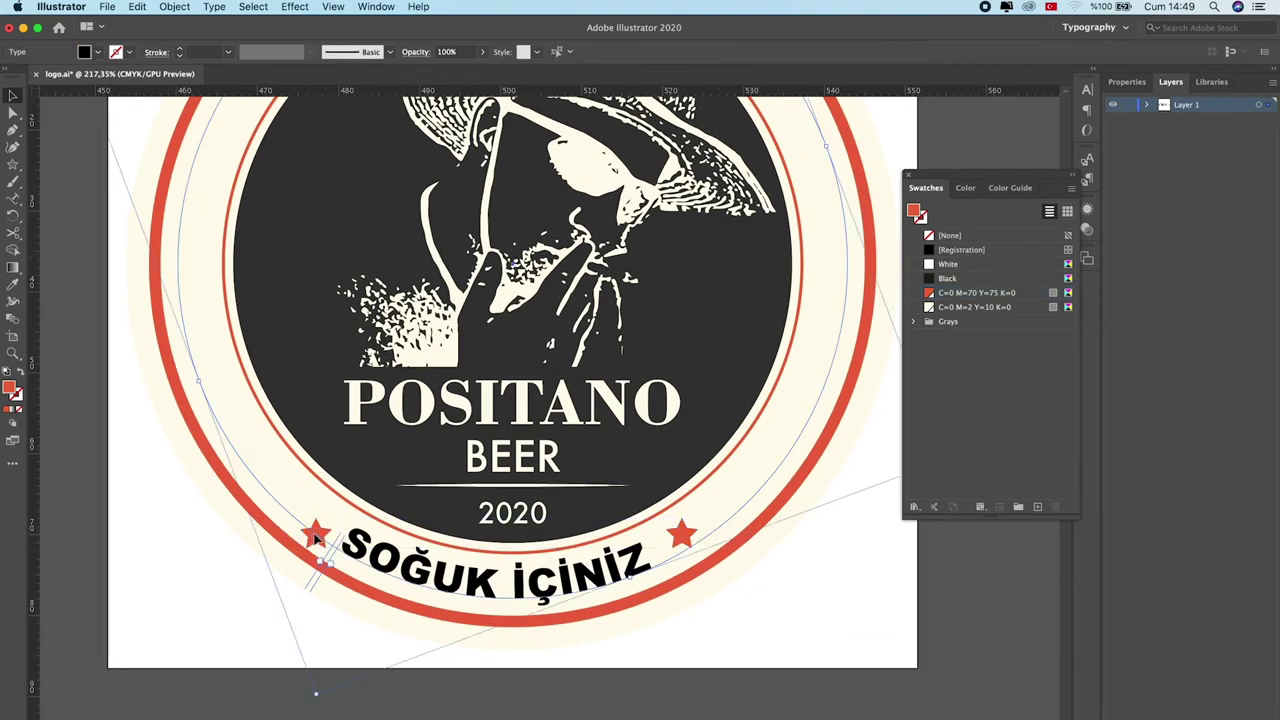
left_click(312, 537)
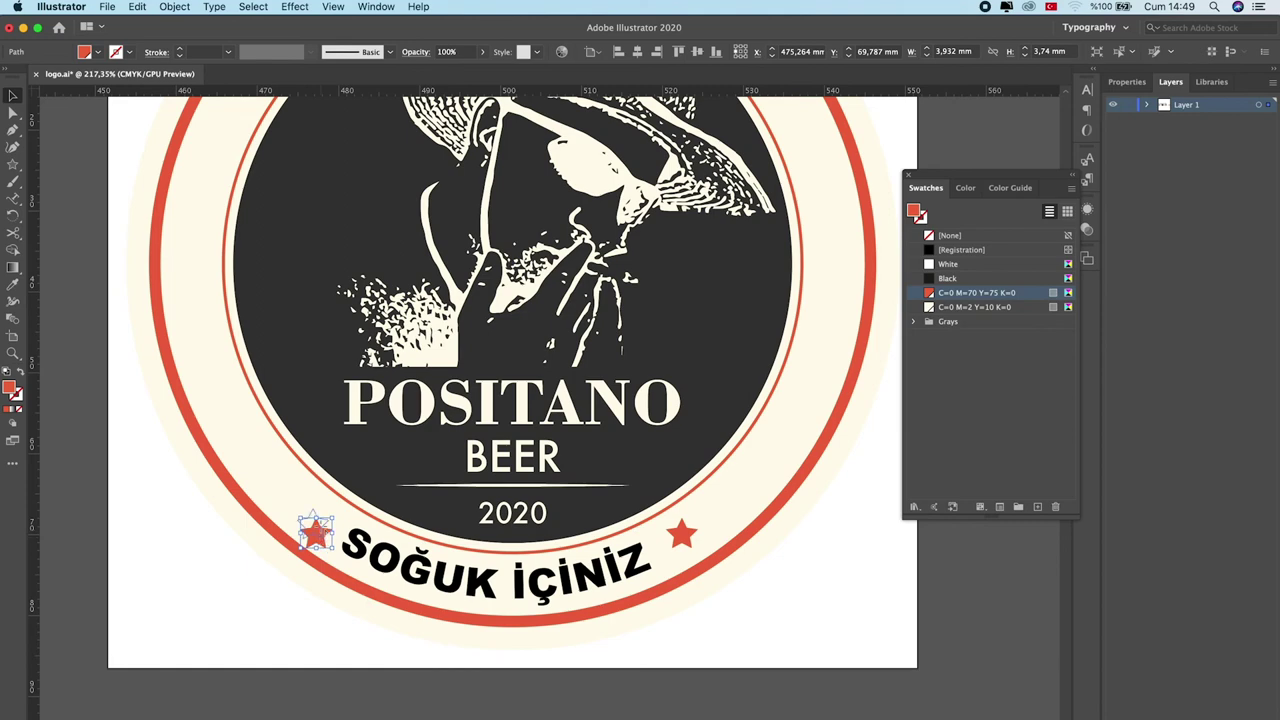
left_click_drag(307, 541, 303, 524)
left_click_drag(648, 443, 414, 494)
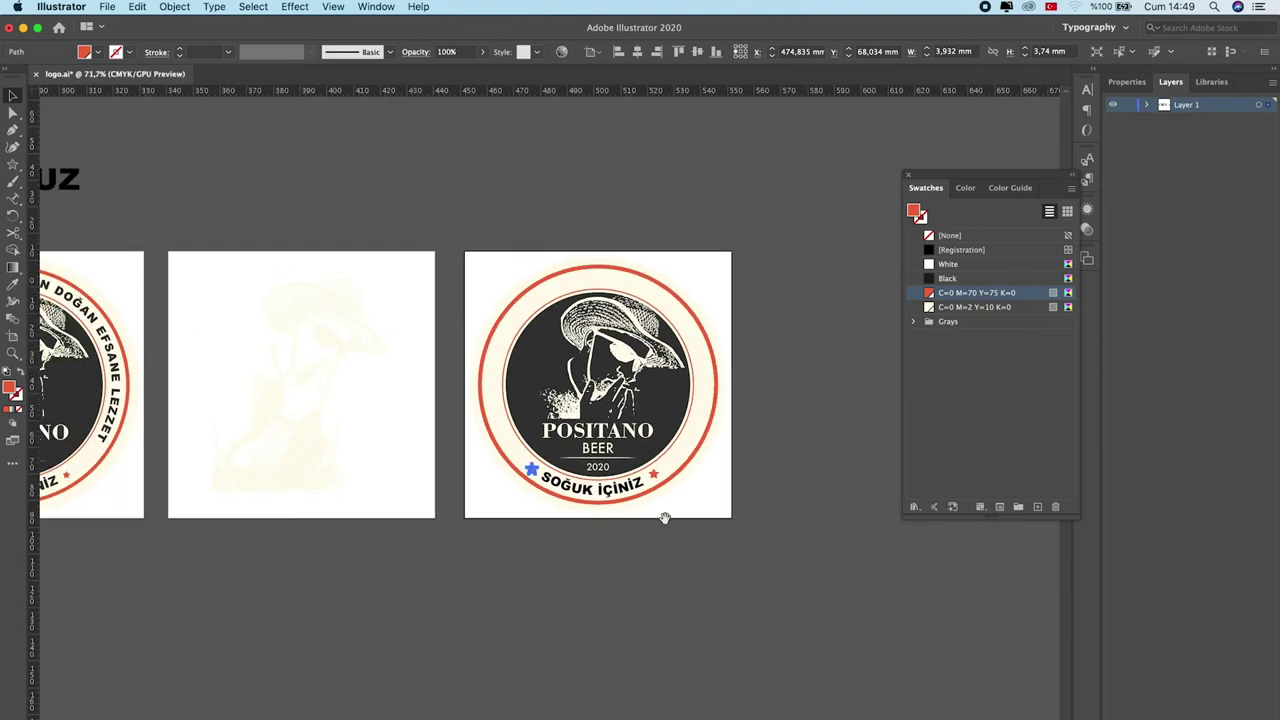
left_click(663, 568)
Step: Rotate the curved SOĞUK İÇİNİZ text slightly along the ring
left_click(632, 499)
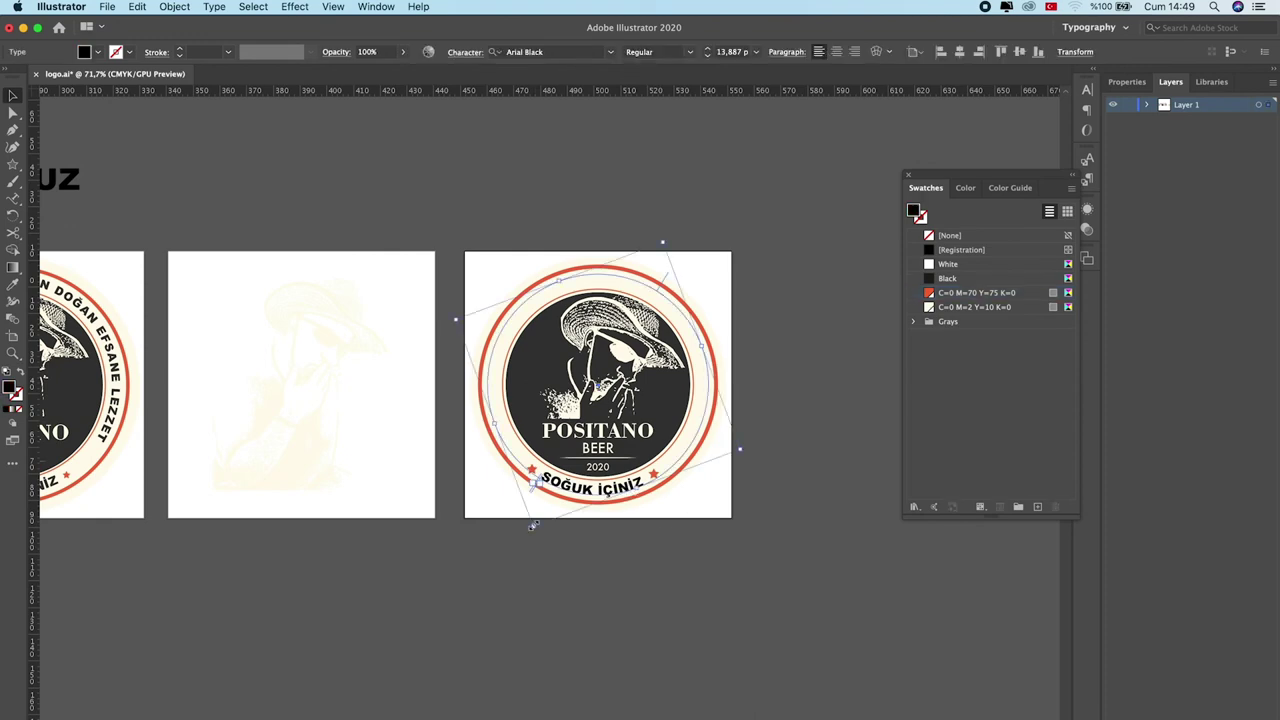
left_click_drag(529, 534, 548, 553)
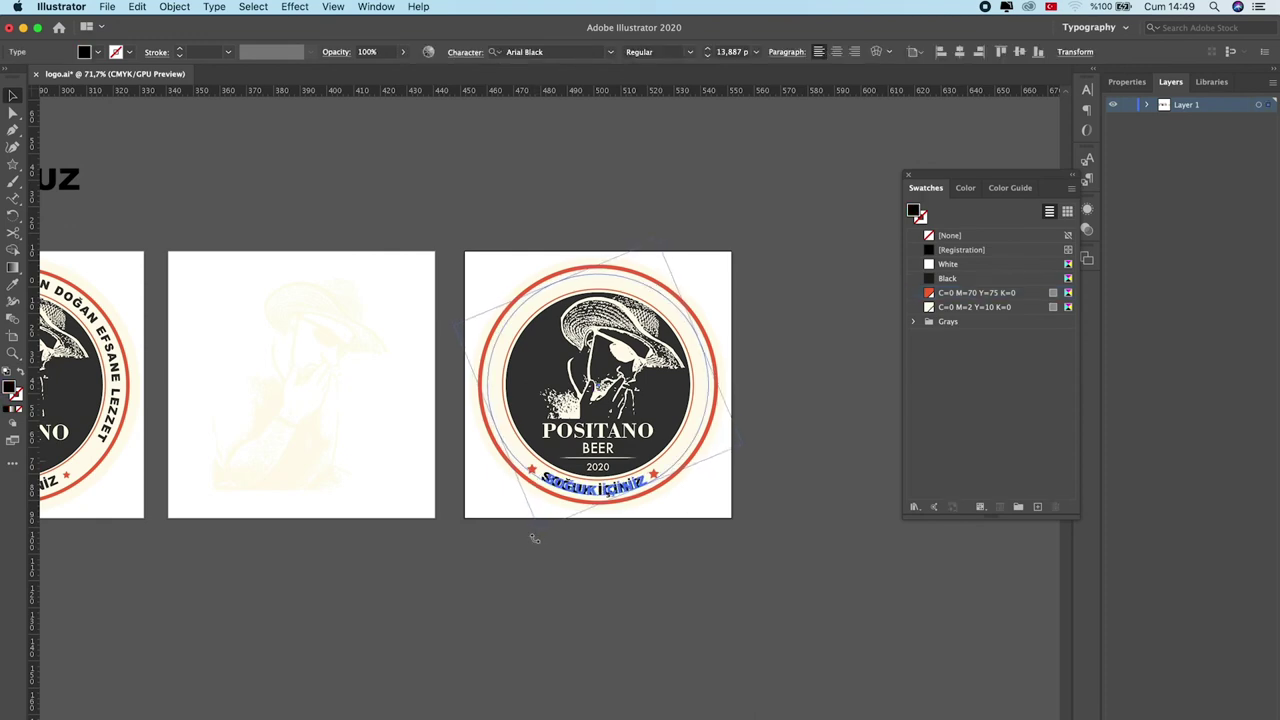
left_click(548, 553)
scroll(623, 552, "up", 3)
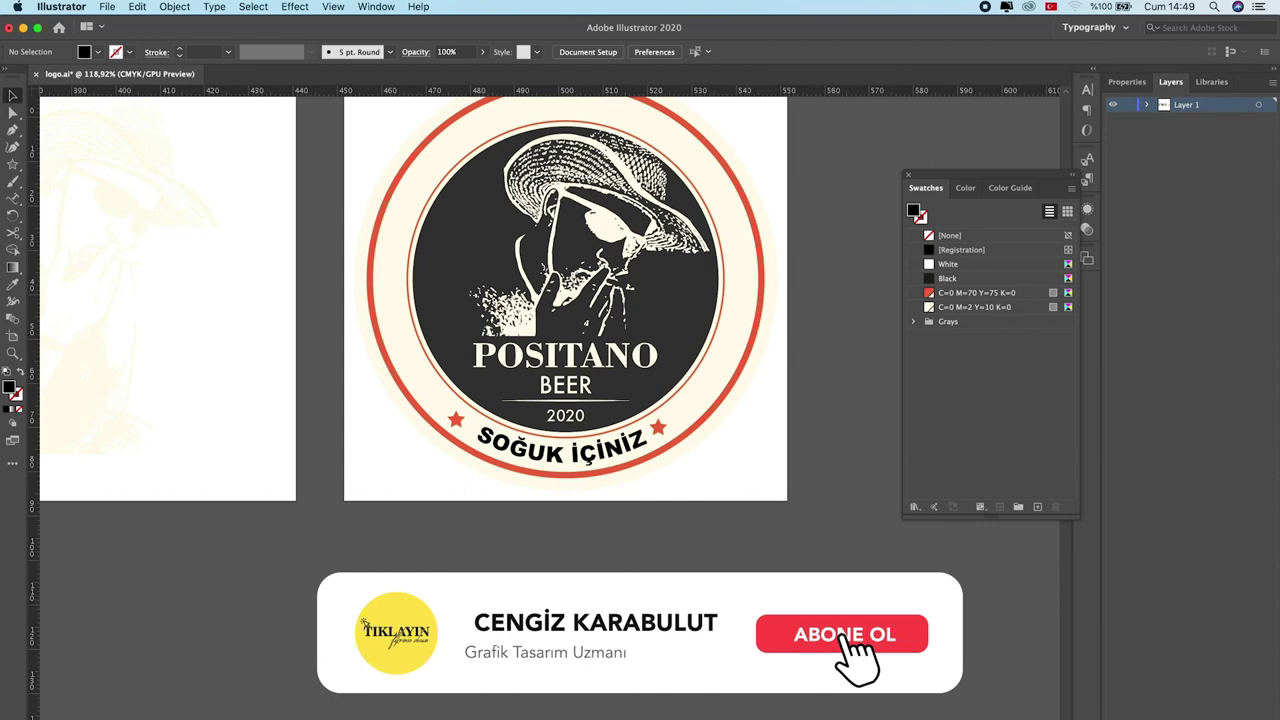
Step: Nudge the left red star down one step with the arrow key
left_click(444, 414)
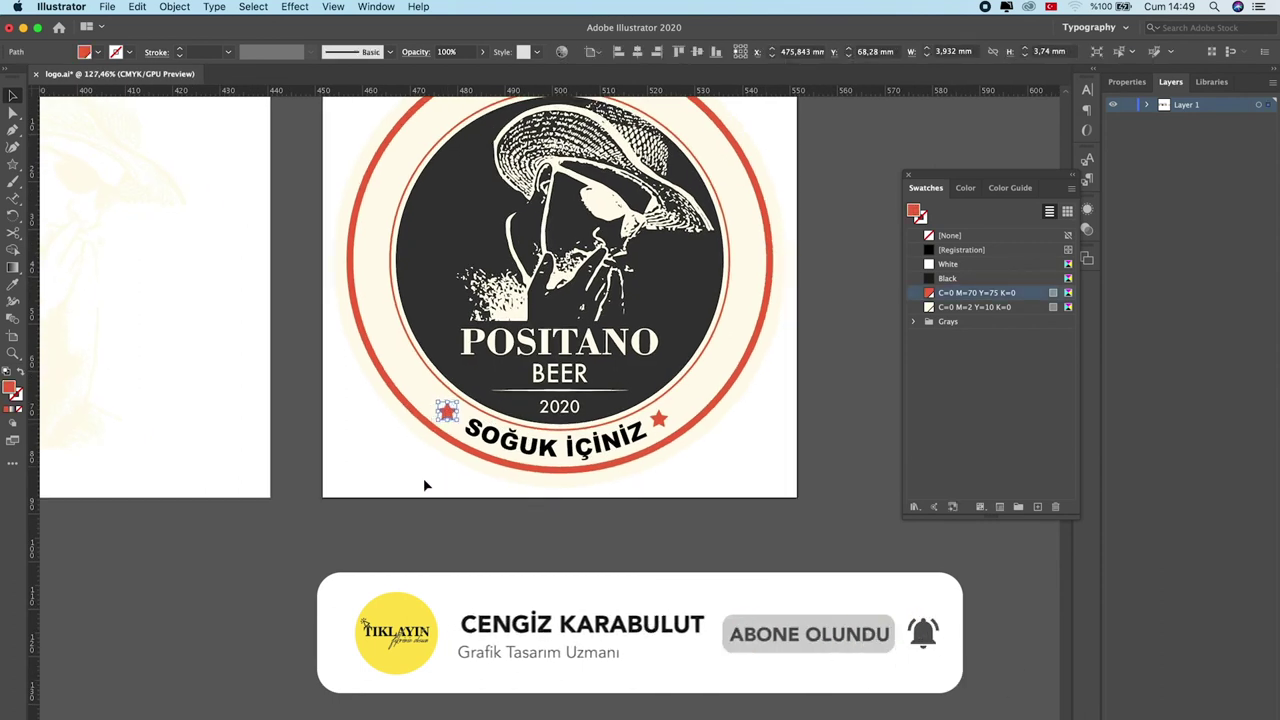
key("Down")
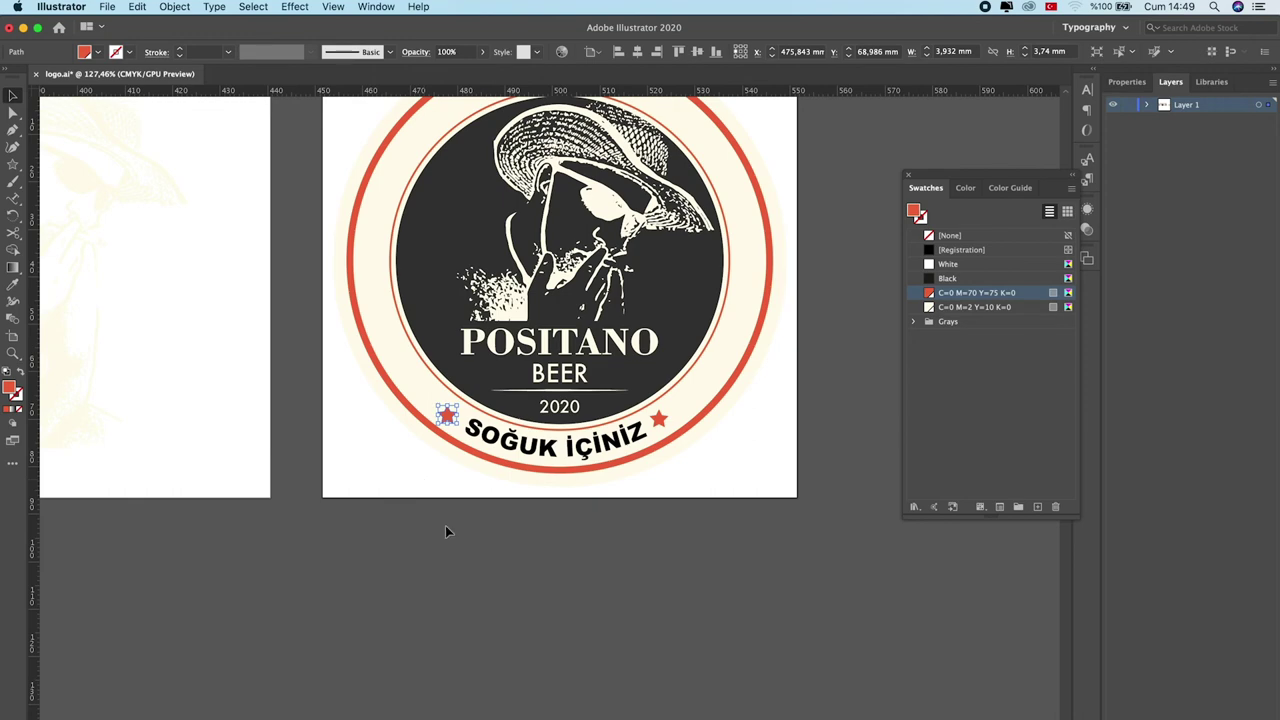
left_click(557, 517)
scroll(632, 418, "down", 5)
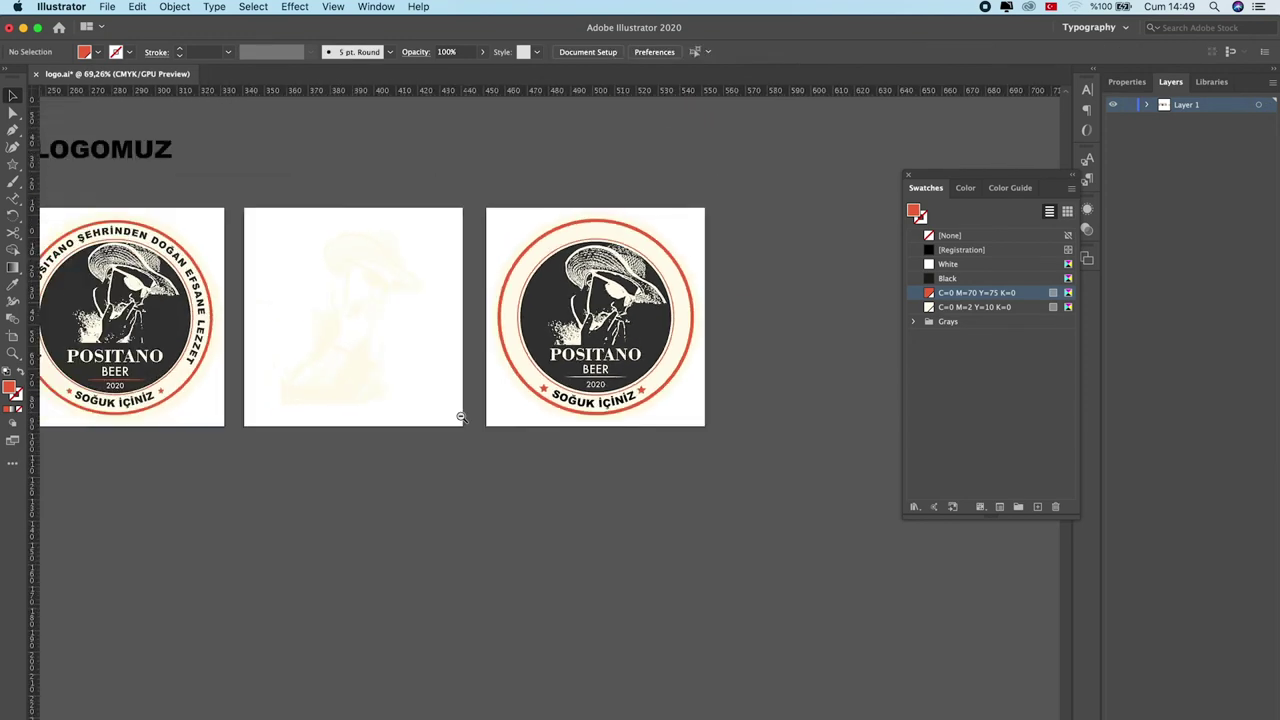
Step: Copy the circular text path below the artboards and delete its SOĞUK İÇİNİZ wording
left_click(614, 405)
double_click(614, 405)
mouse_move(612, 407)
left_mouse_down()
mouse_move(568, 500)
mouse_move(707, 544)
mouse_move(693, 569)
left_mouse_up()
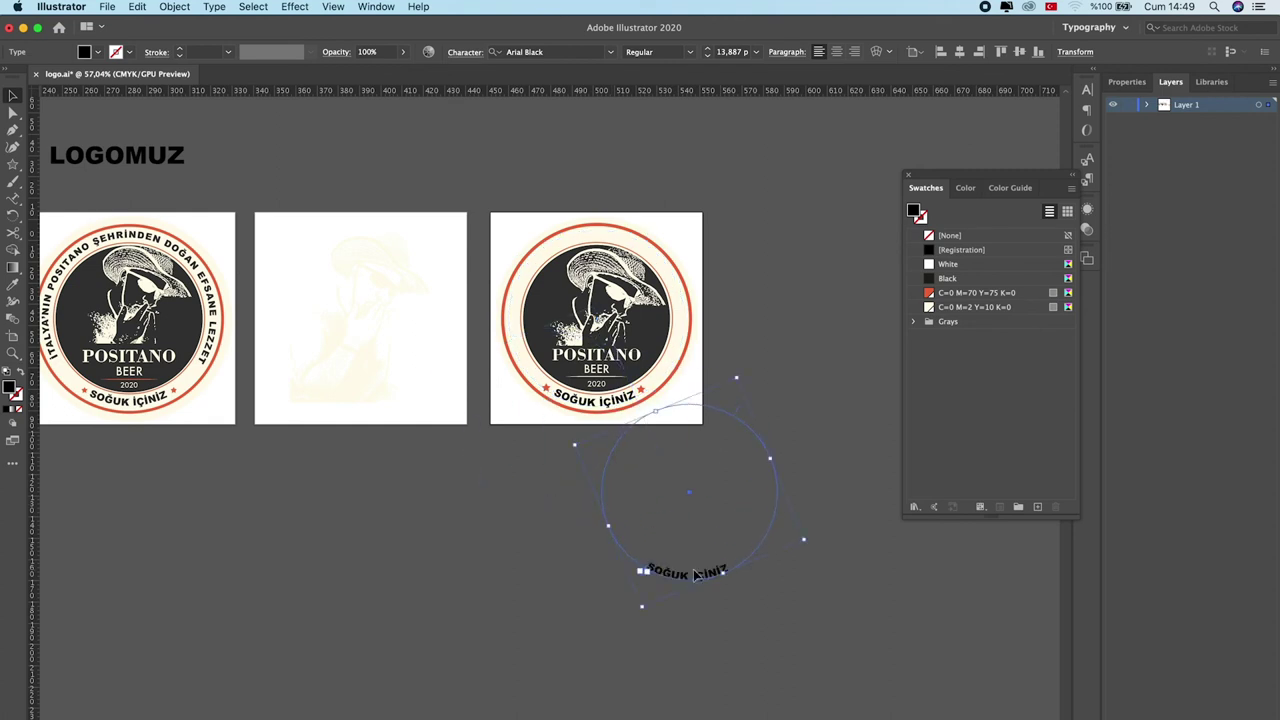
triple_click(667, 574)
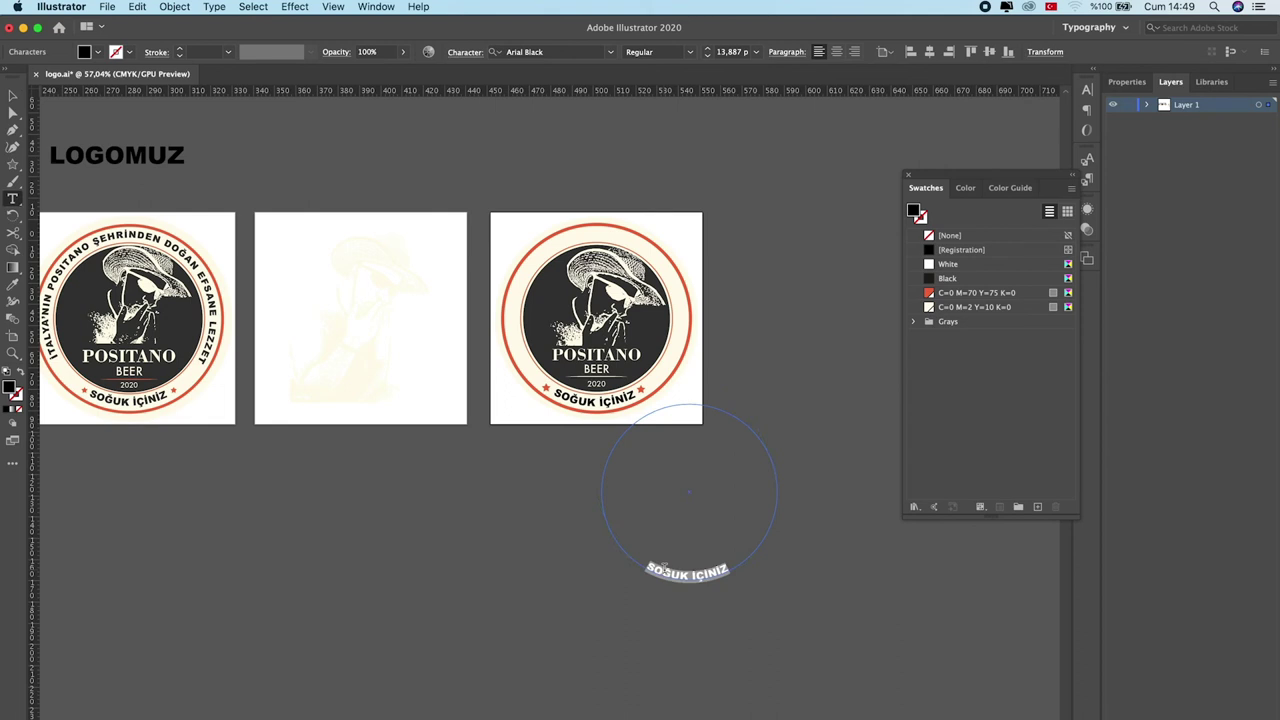
key("BackSpace")
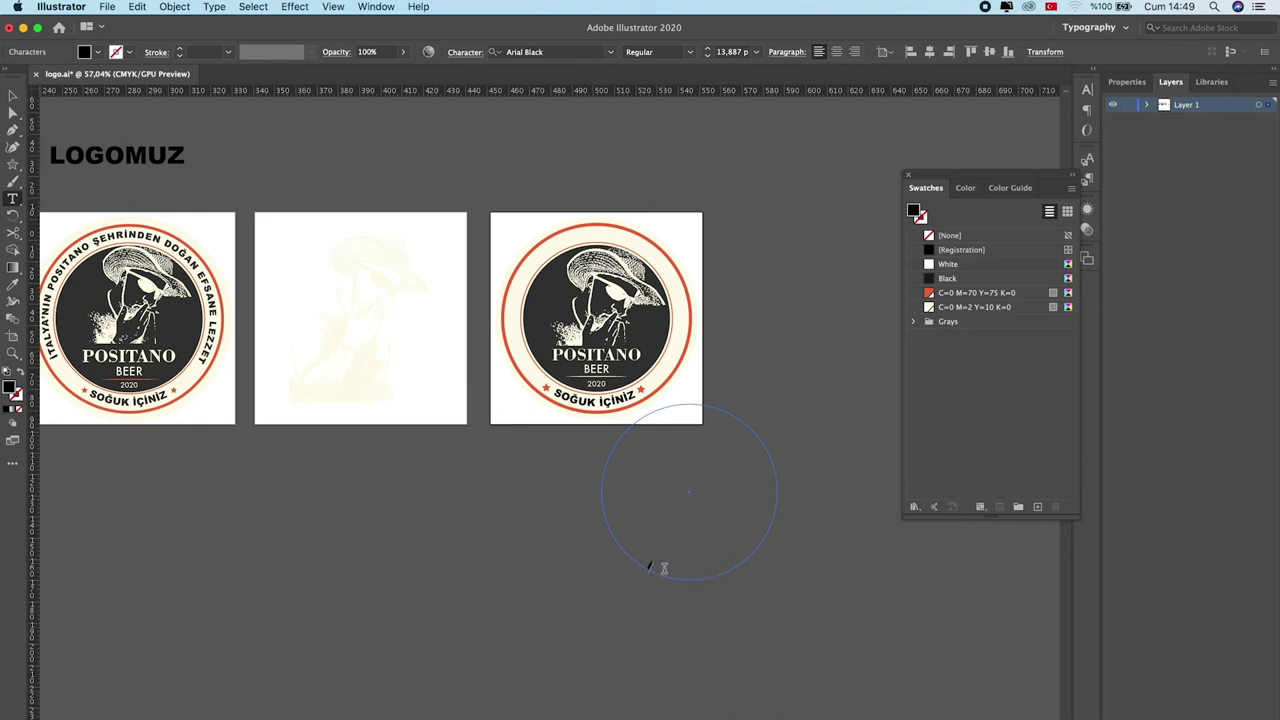
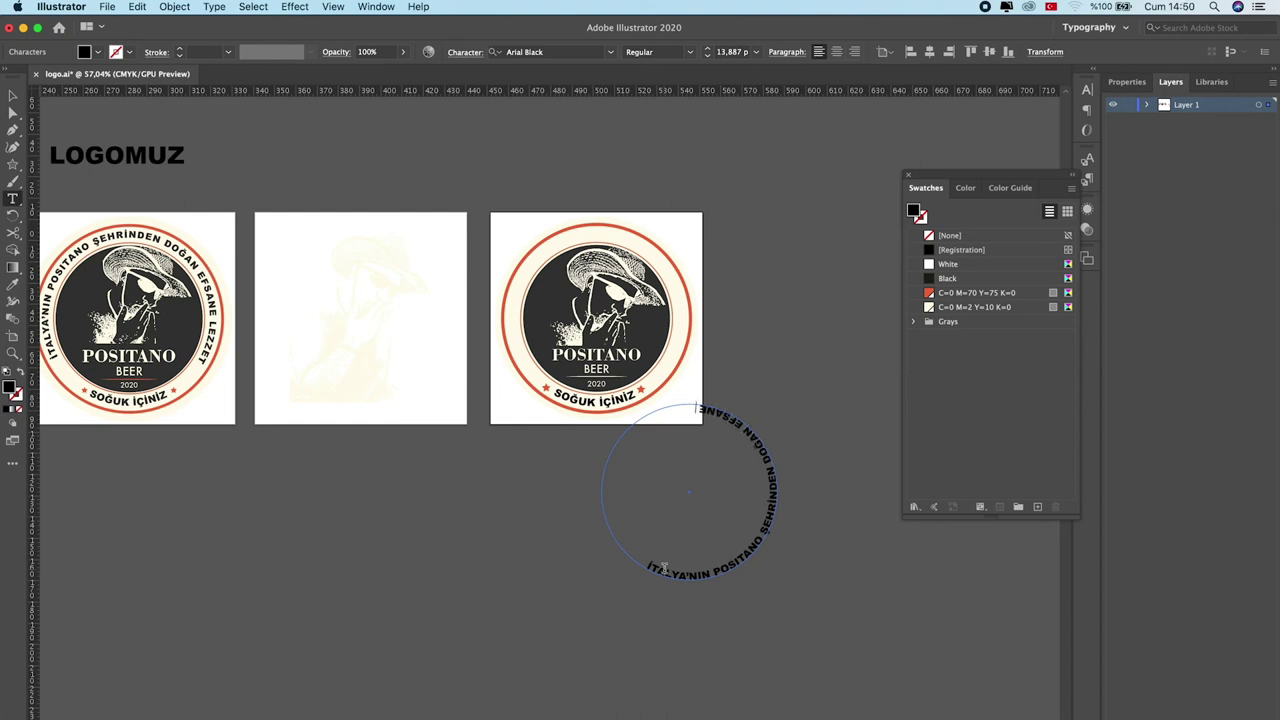
Step: Finish the path text so it ends in 'LEZZET' and move the ring beside the third logo
type(" LEZZET")
left_click(13, 94)
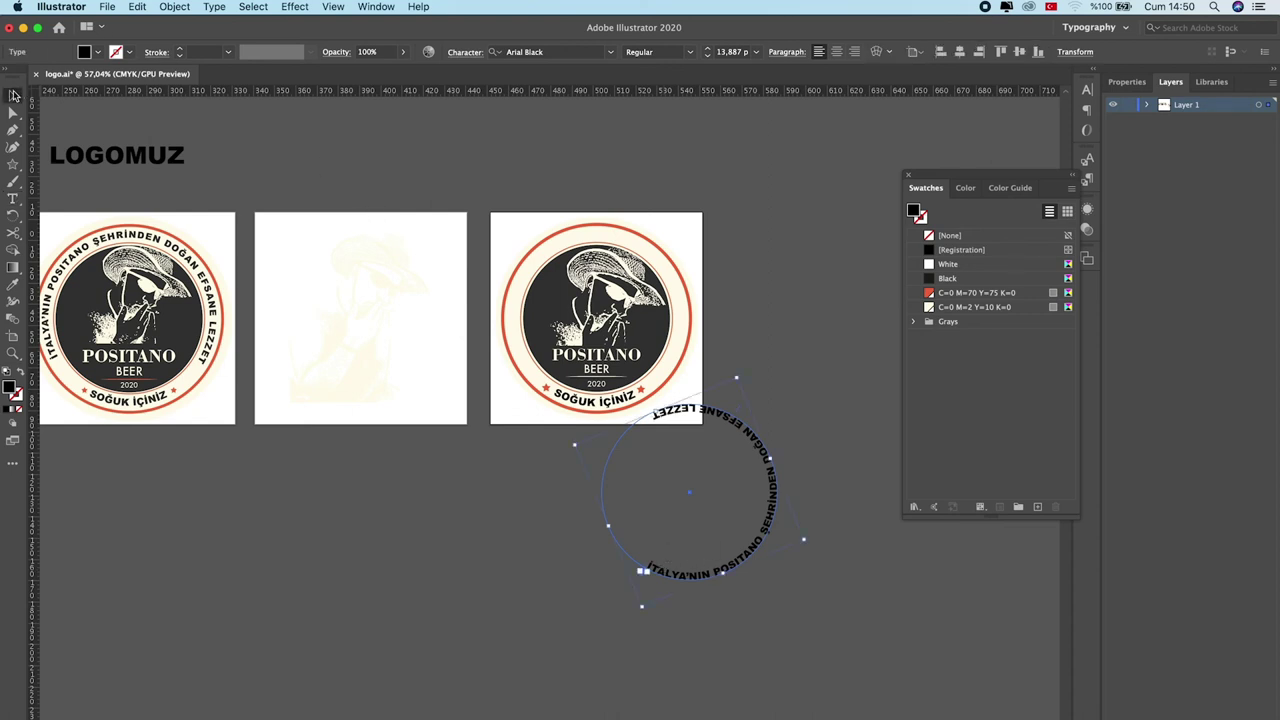
scroll(748, 447, "up", 2)
scroll(748, 447, "right", 2)
mouse_move(660, 452)
left_mouse_down()
mouse_move(780, 300)
mouse_move(766, 303)
left_mouse_up()
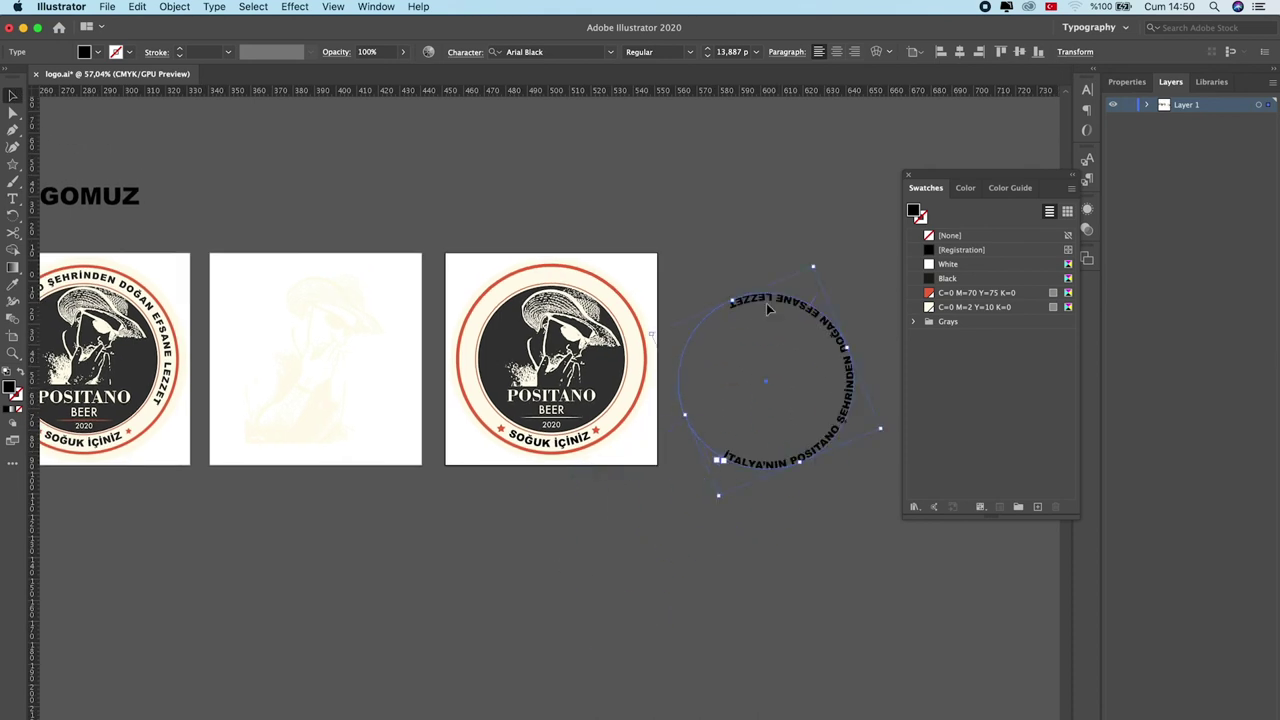
left_click(218, 6)
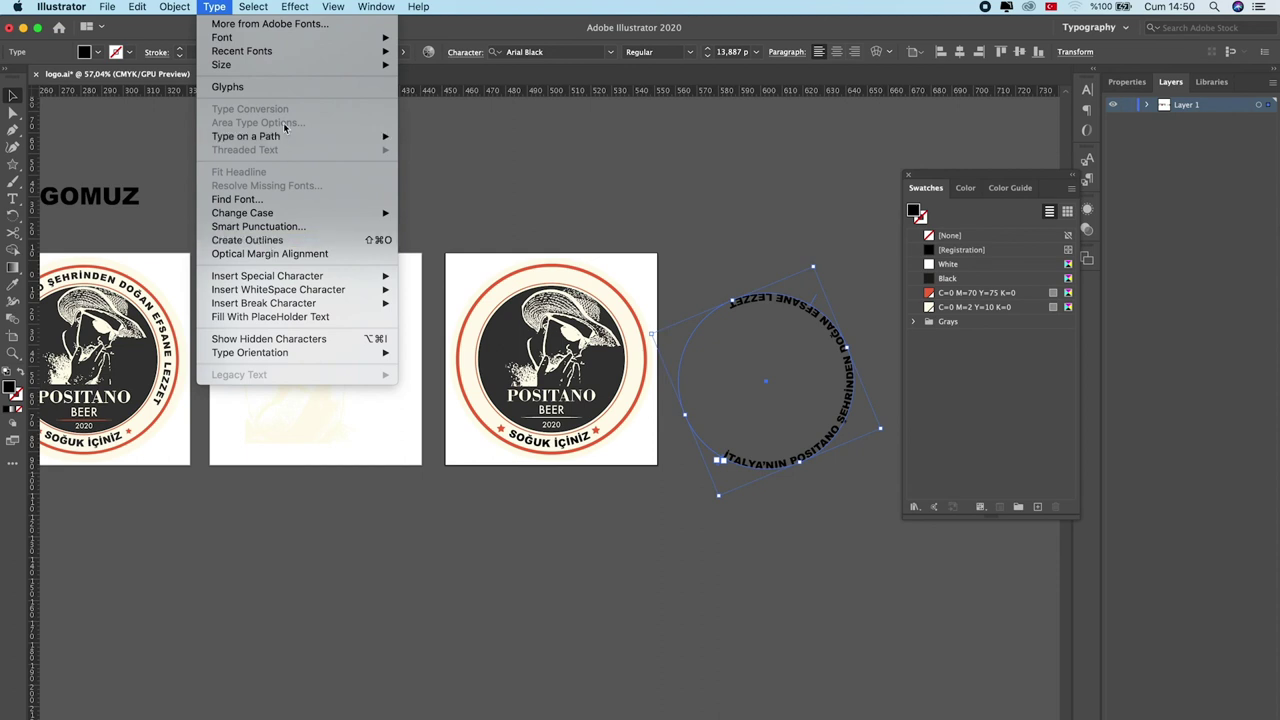
mouse_move(246, 136)
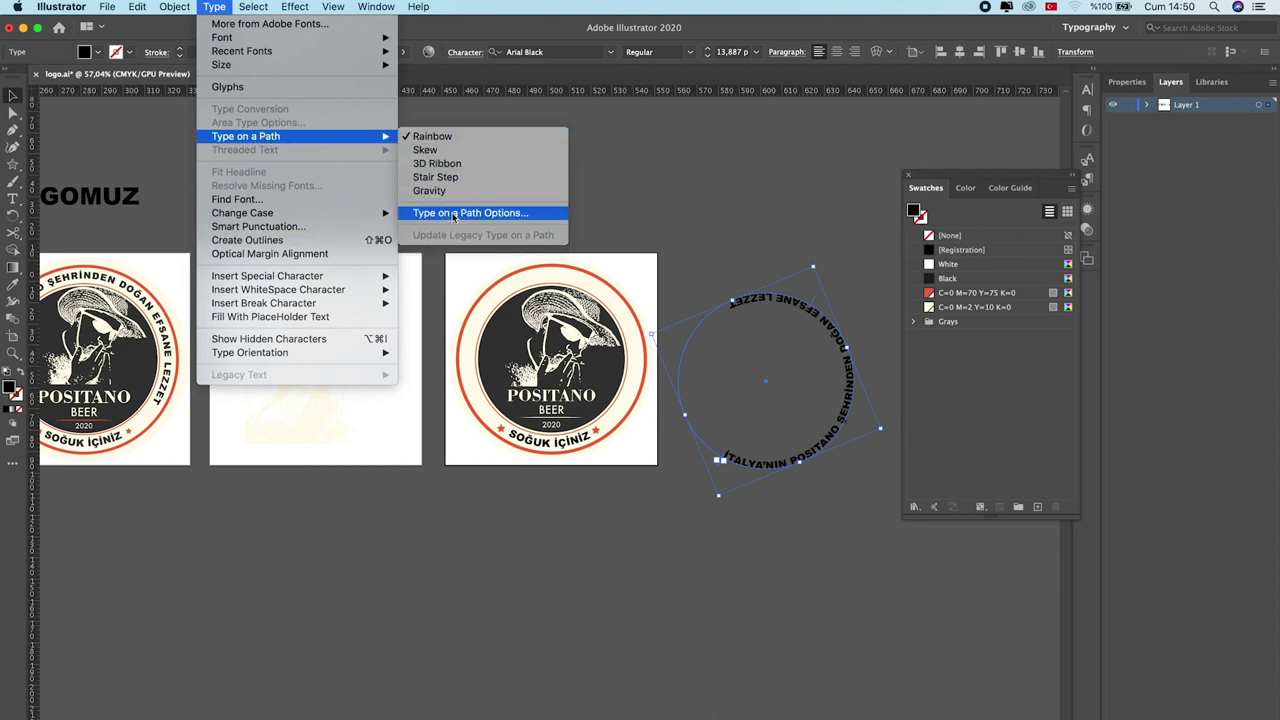
Step: Turn off Flip in Type on a Path Options so the text reads upright, then move it onto the third logo
left_click(458, 213)
left_click(645, 248)
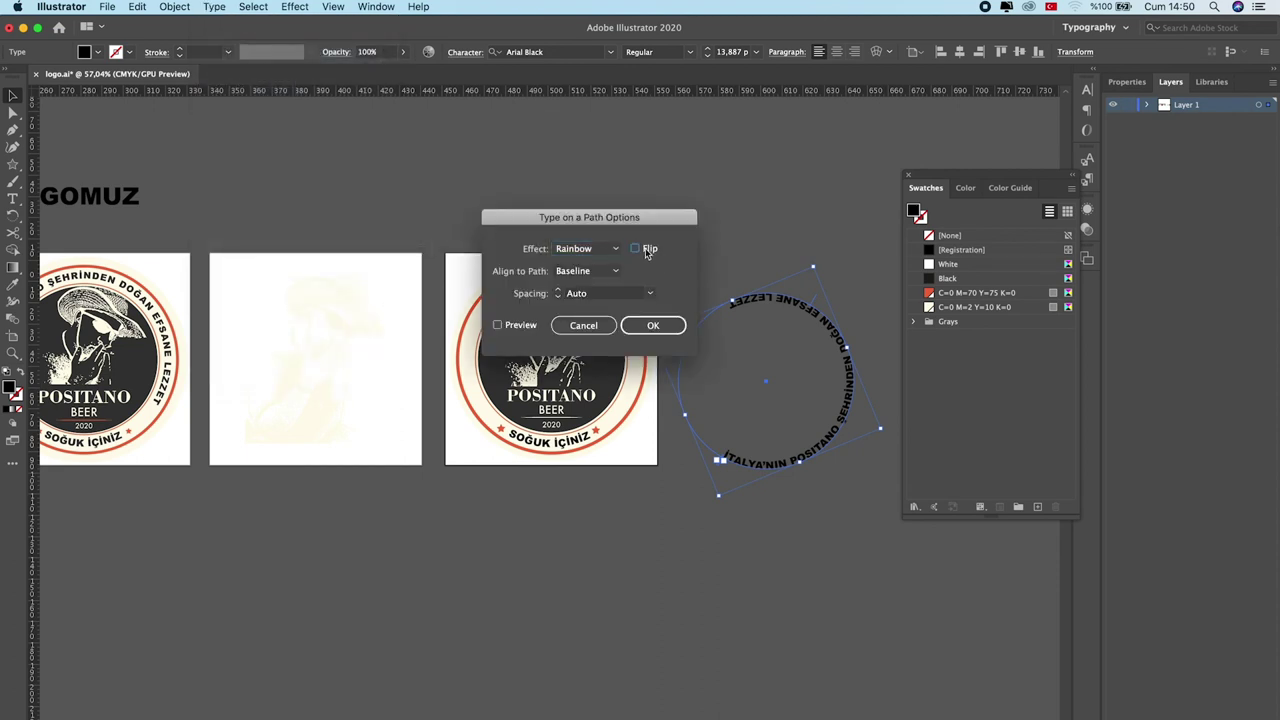
left_click(516, 328)
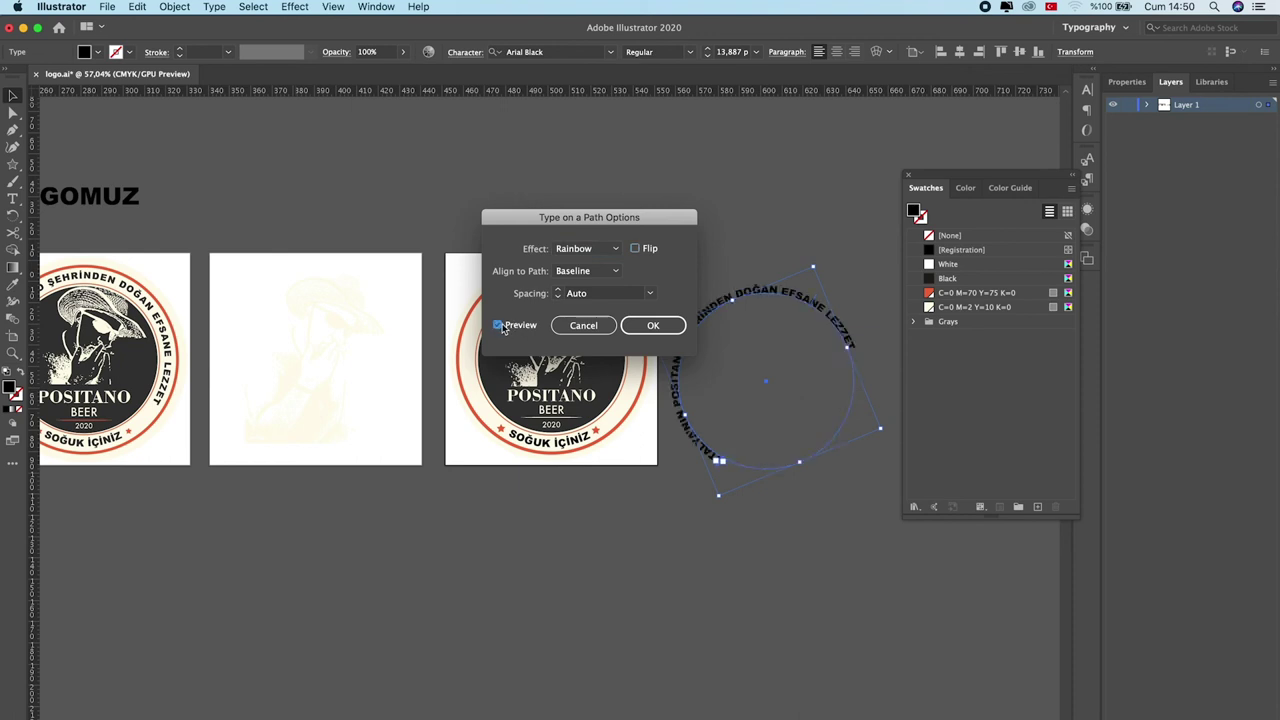
left_click(653, 325)
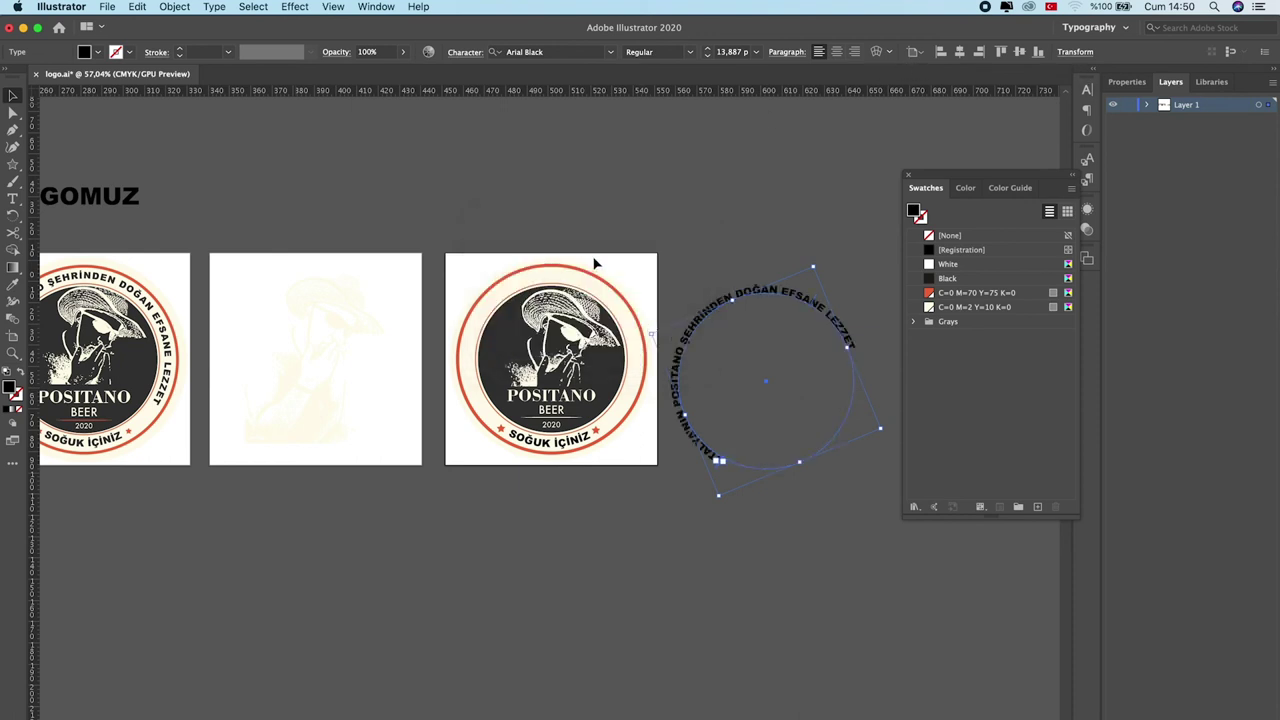
left_click(959, 51)
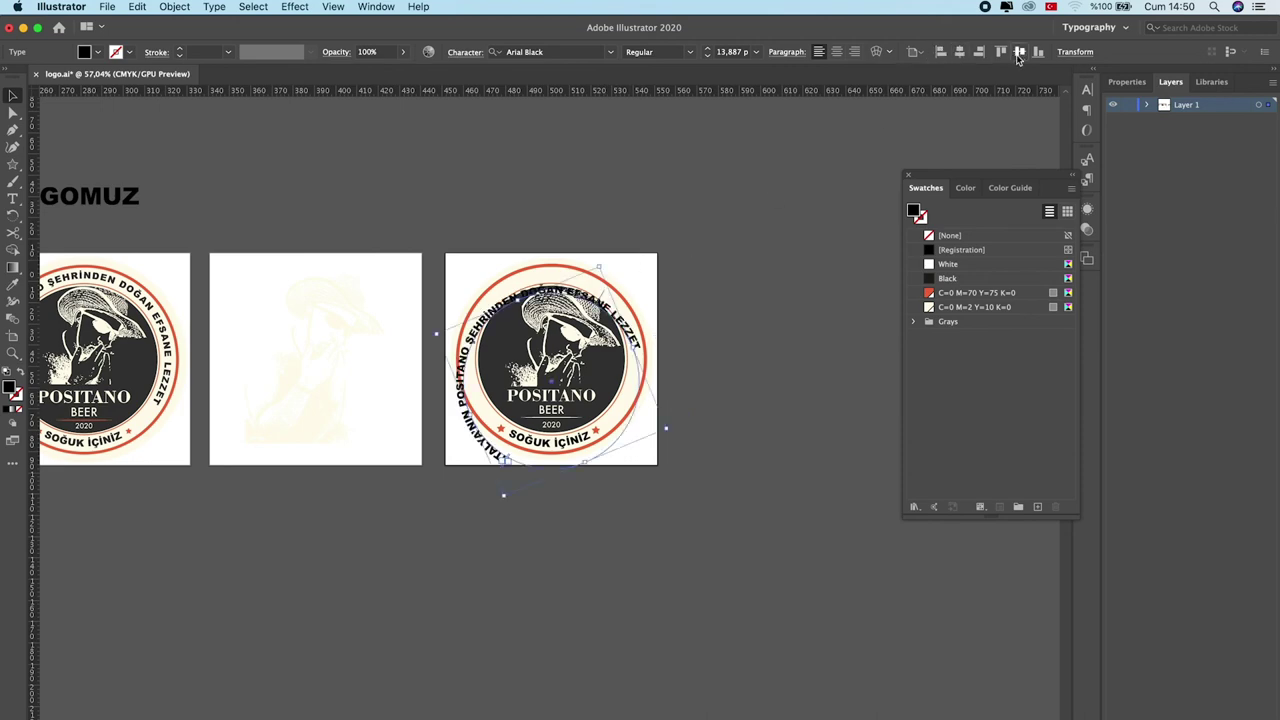
Step: Centre the text ring over the third logo and rotate it to align inside the red border
left_click(1019, 51)
scroll(608, 297, "up", 3, "alt")
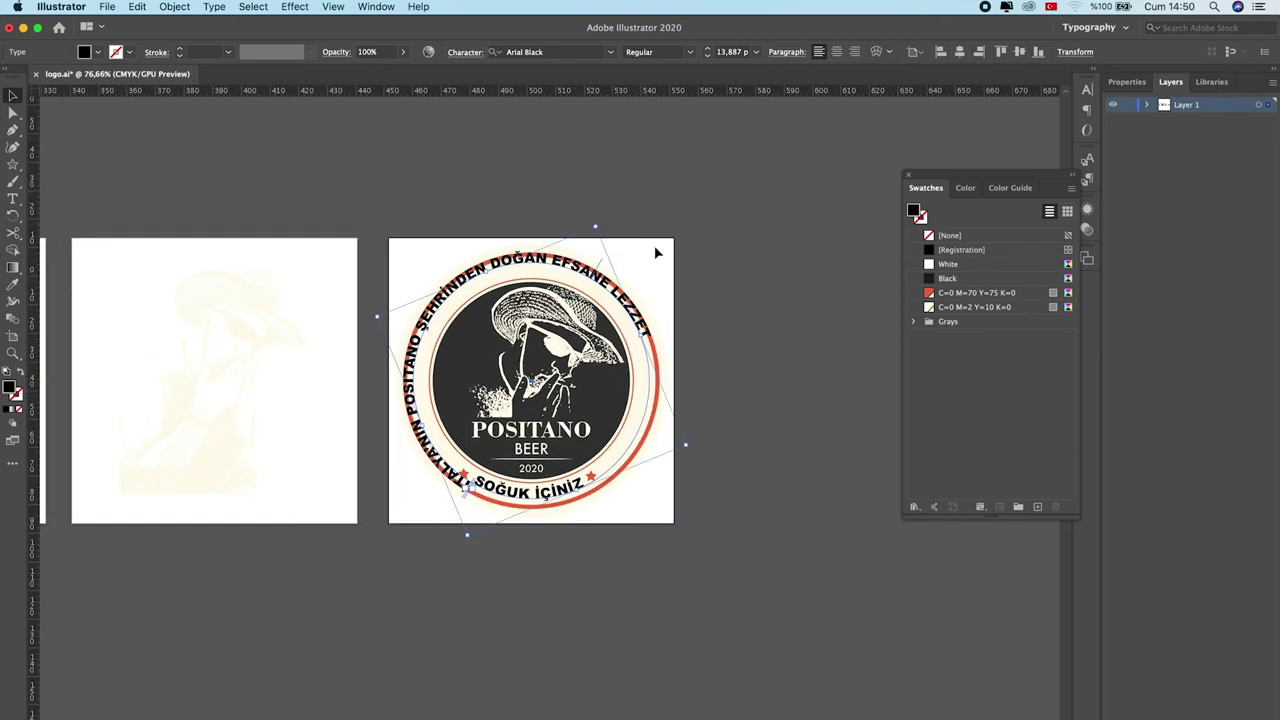
left_click_drag(598, 228, 590, 241)
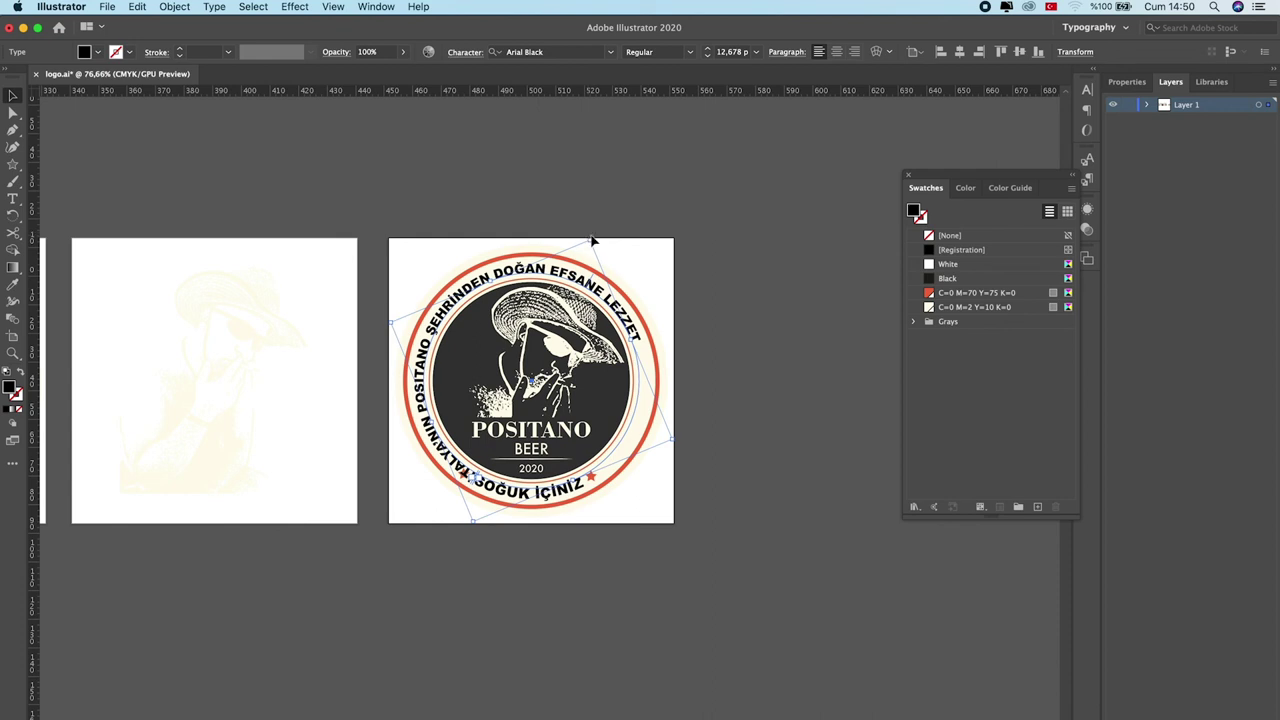
mouse_move(592, 238)
left_mouse_down()
mouse_move(618, 247)
mouse_move(651, 320)
left_mouse_up()
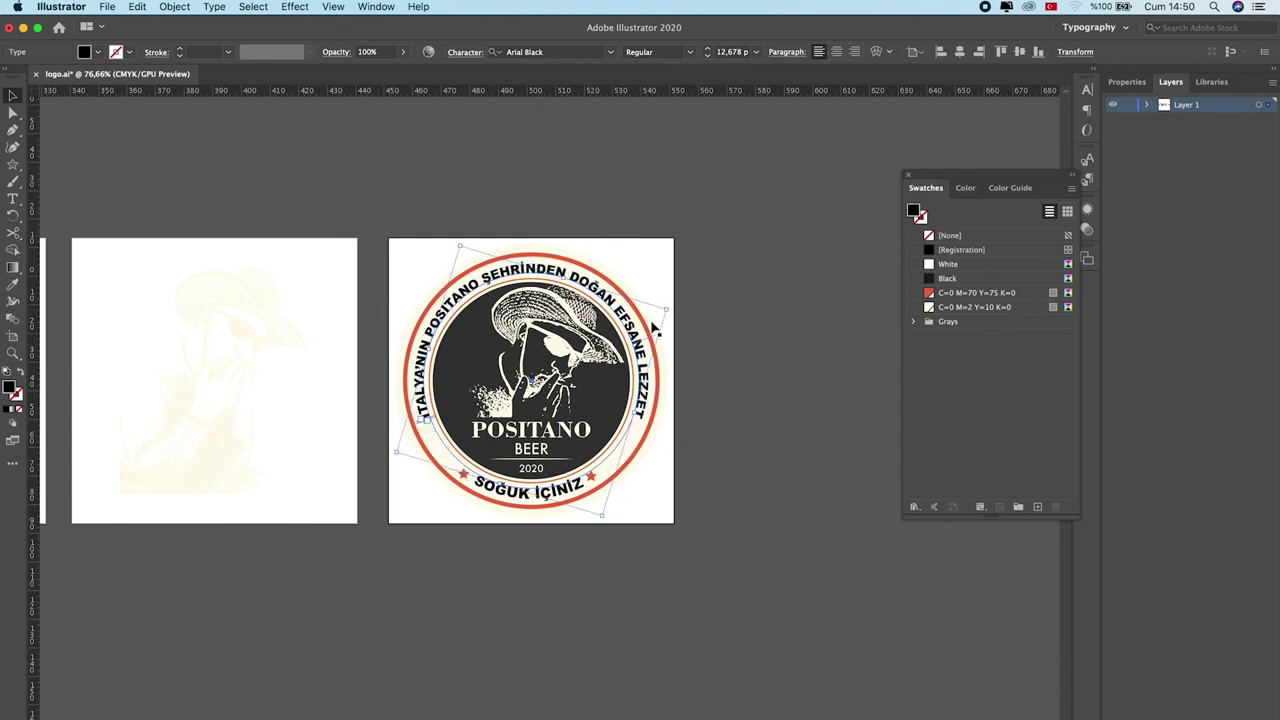
left_click_drag(671, 309, 672, 305)
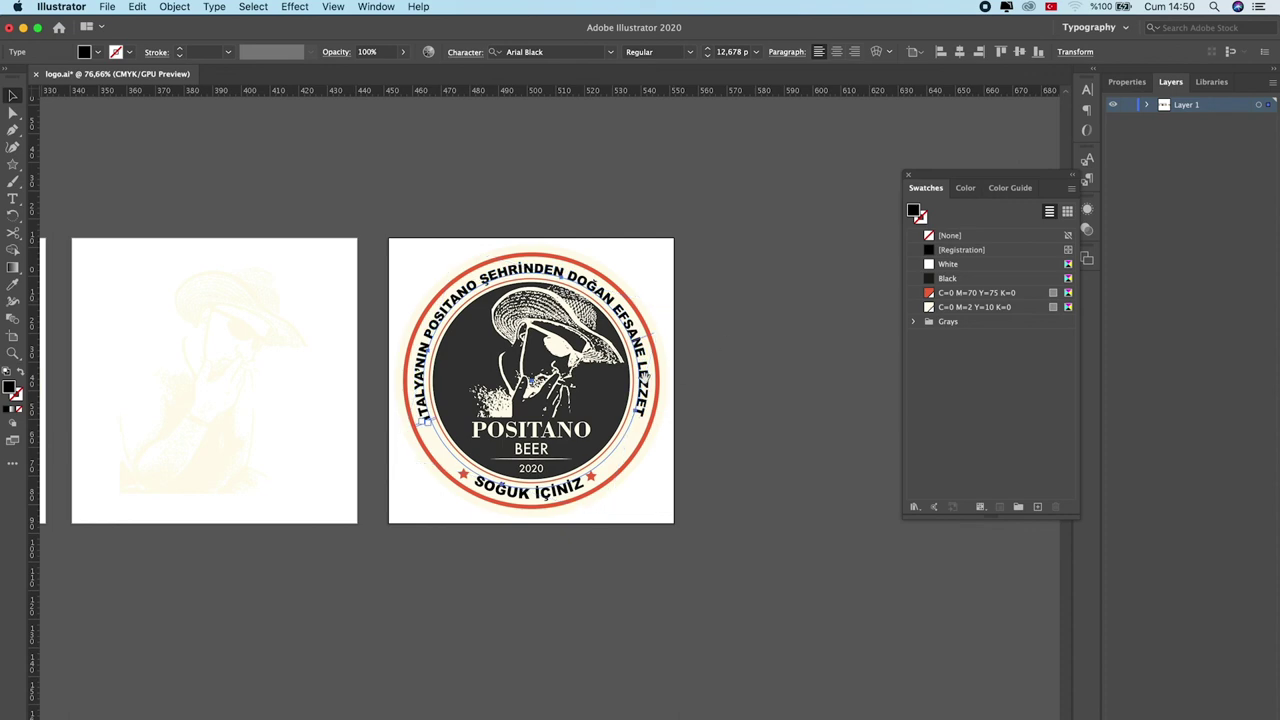
scroll(517, 396, "down", 3)
scroll(614, 380, "up", 1)
scroll(614, 380, "up", 1)
left_click(560, 400)
left_click(737, 411)
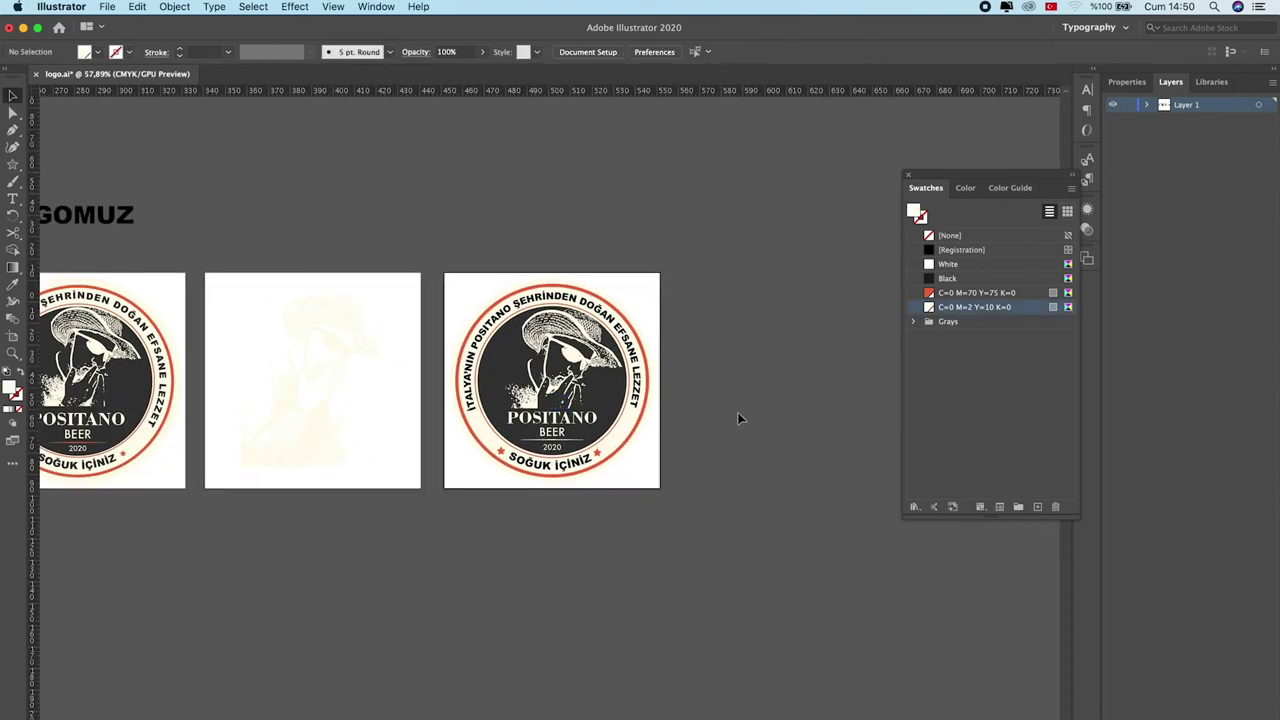
scroll(560, 382, "up", 2)
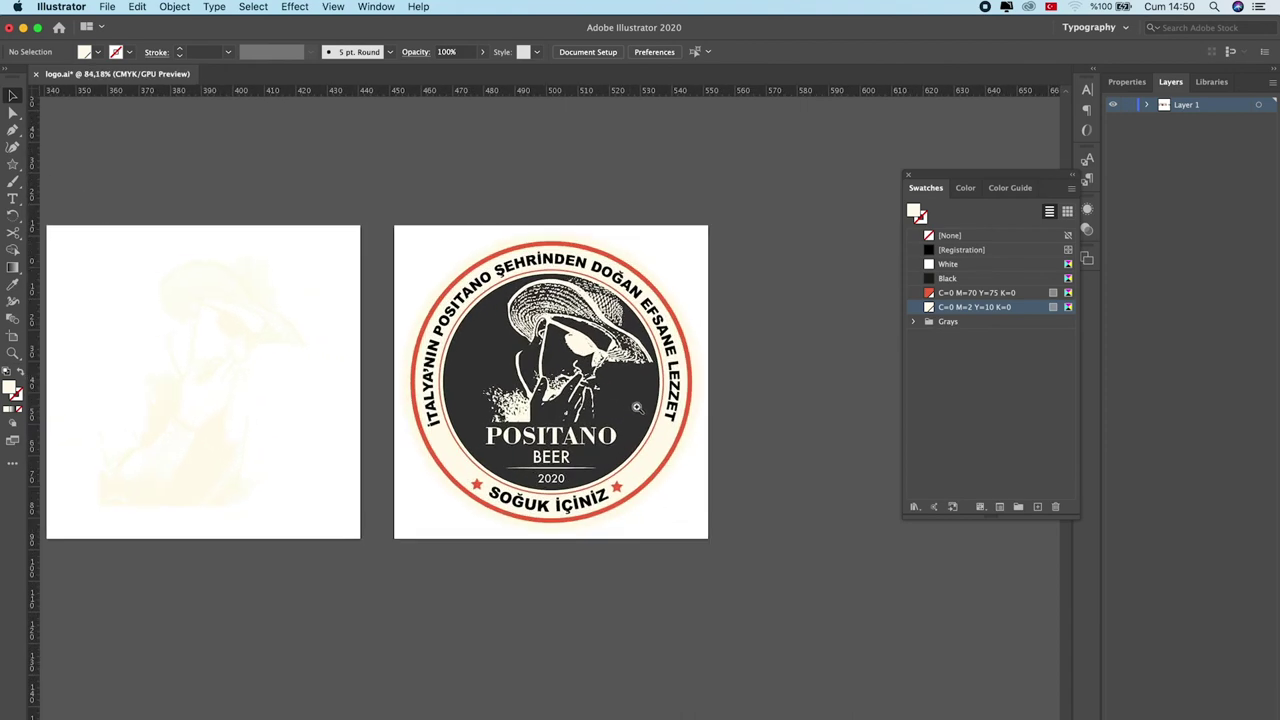
left_click_drag(576, 403, 700, 416)
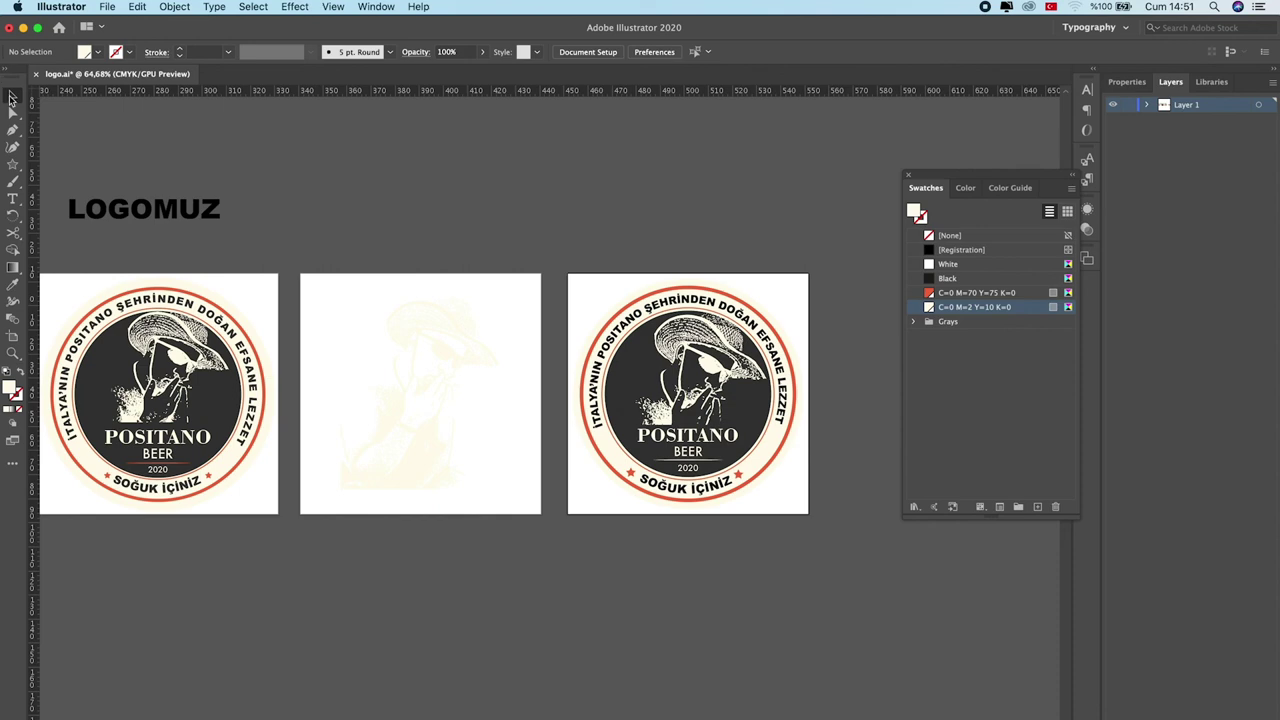
scroll(471, 391, "left", 5)
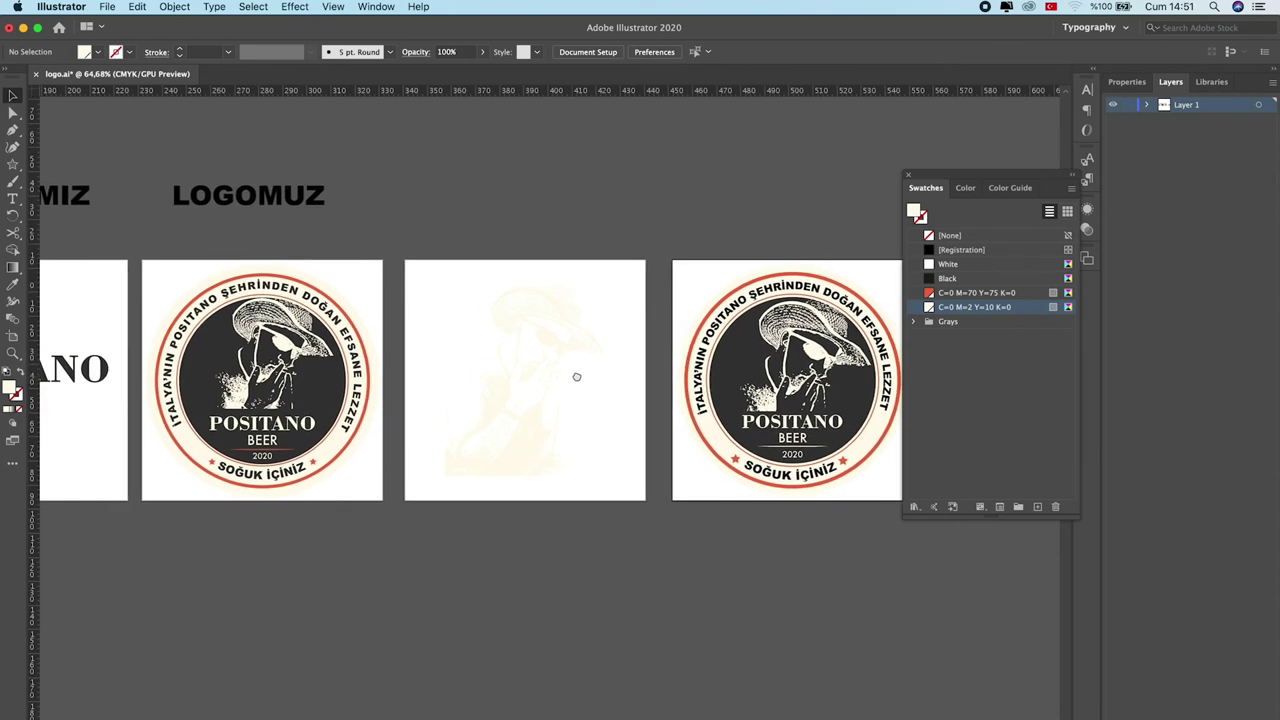
left_click(23, 27)
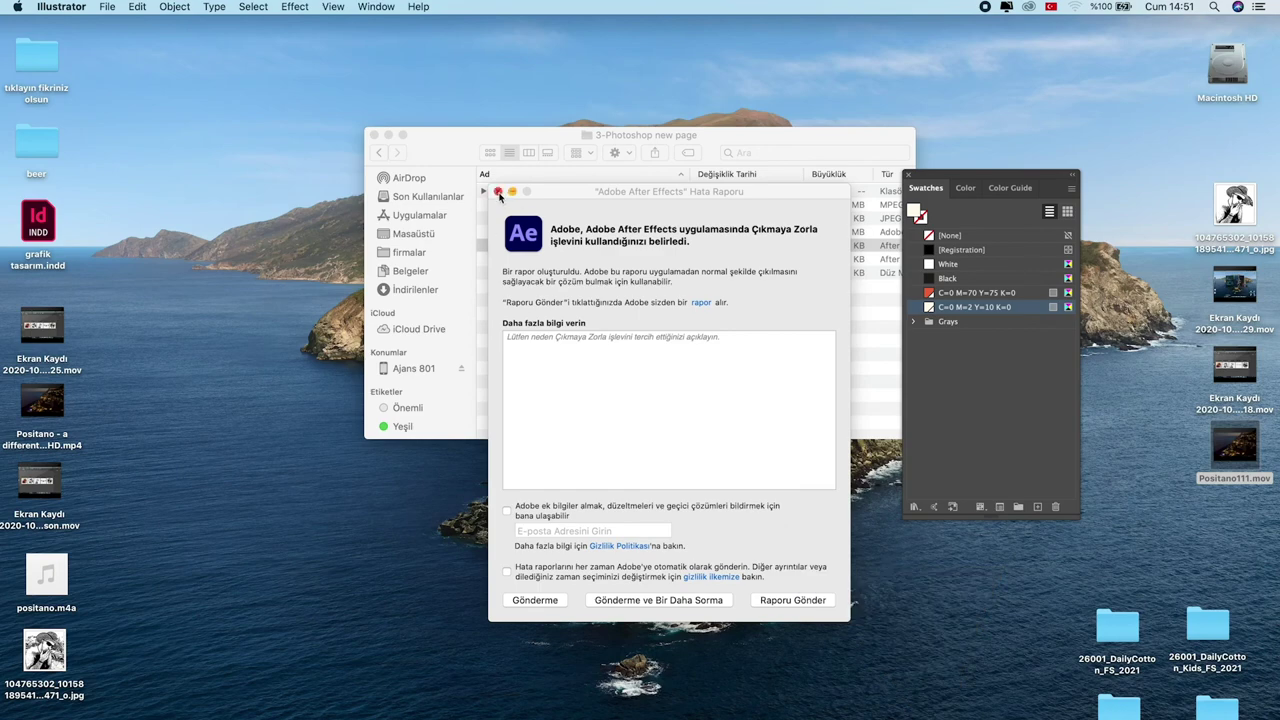
Step: Dismiss the crash report, close the old folder, and open Mockup_1.psd from the beer folder
left_click(498, 191)
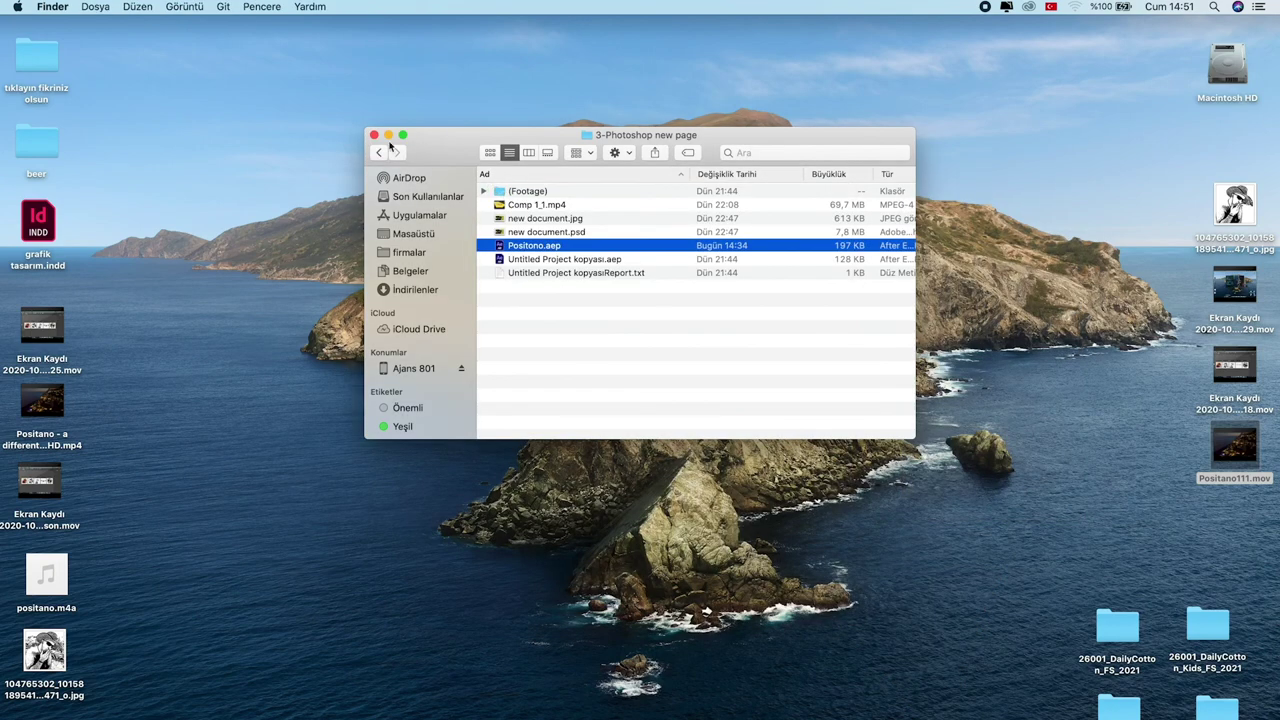
left_click(374, 135)
double_click(38, 142)
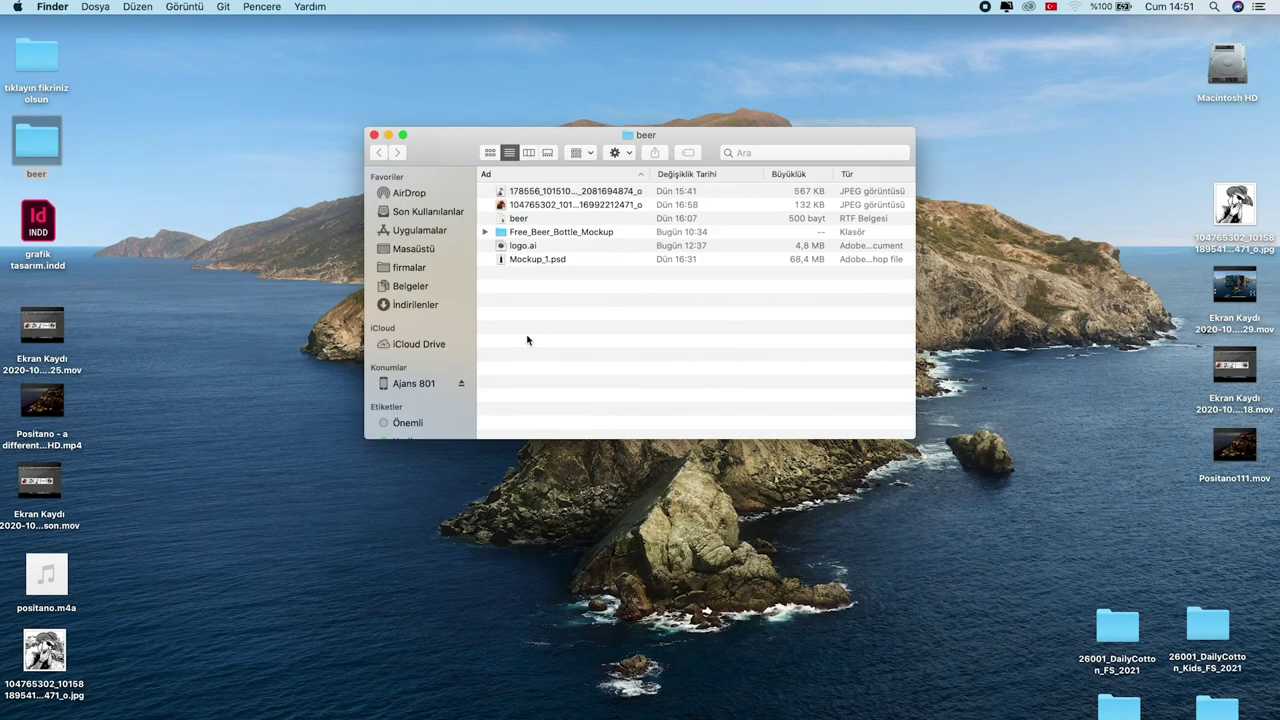
double_click(525, 260)
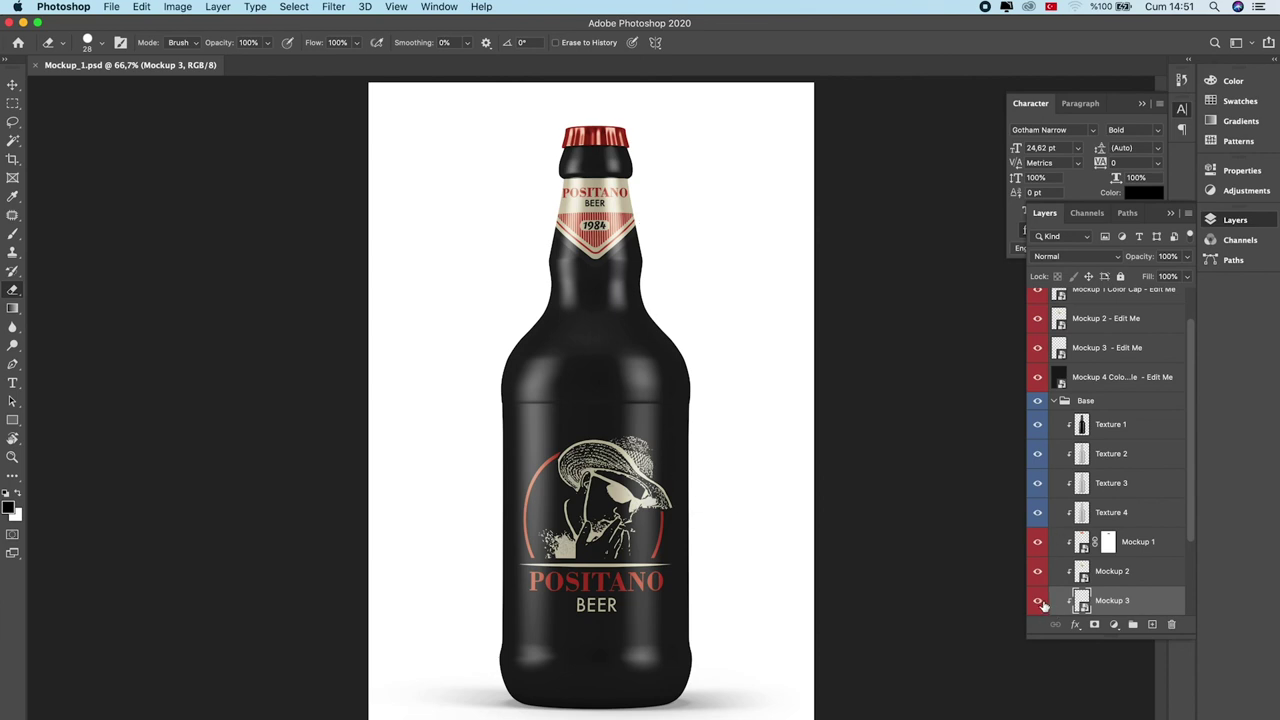
Step: Hide the Mockup 2 neck label and show the Mockup 3 body label on the bottle
left_click(1041, 603)
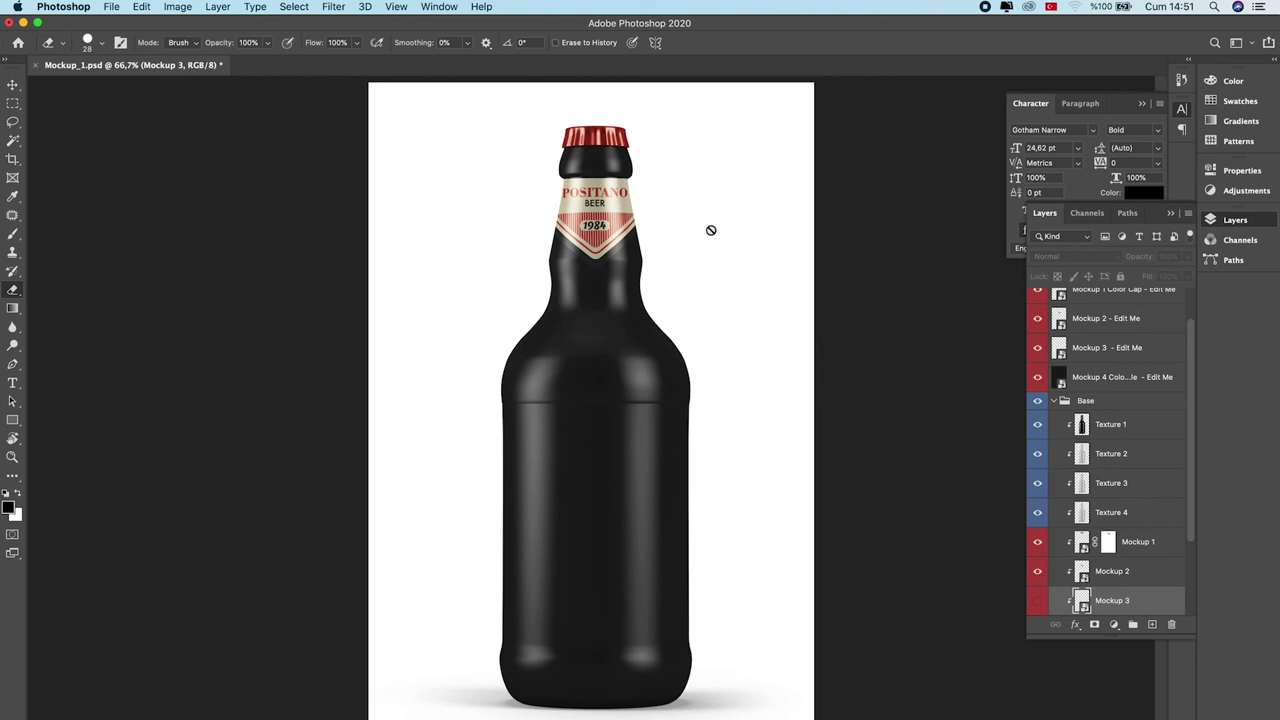
key("v")
right_click(594, 212)
left_click(680, 213)
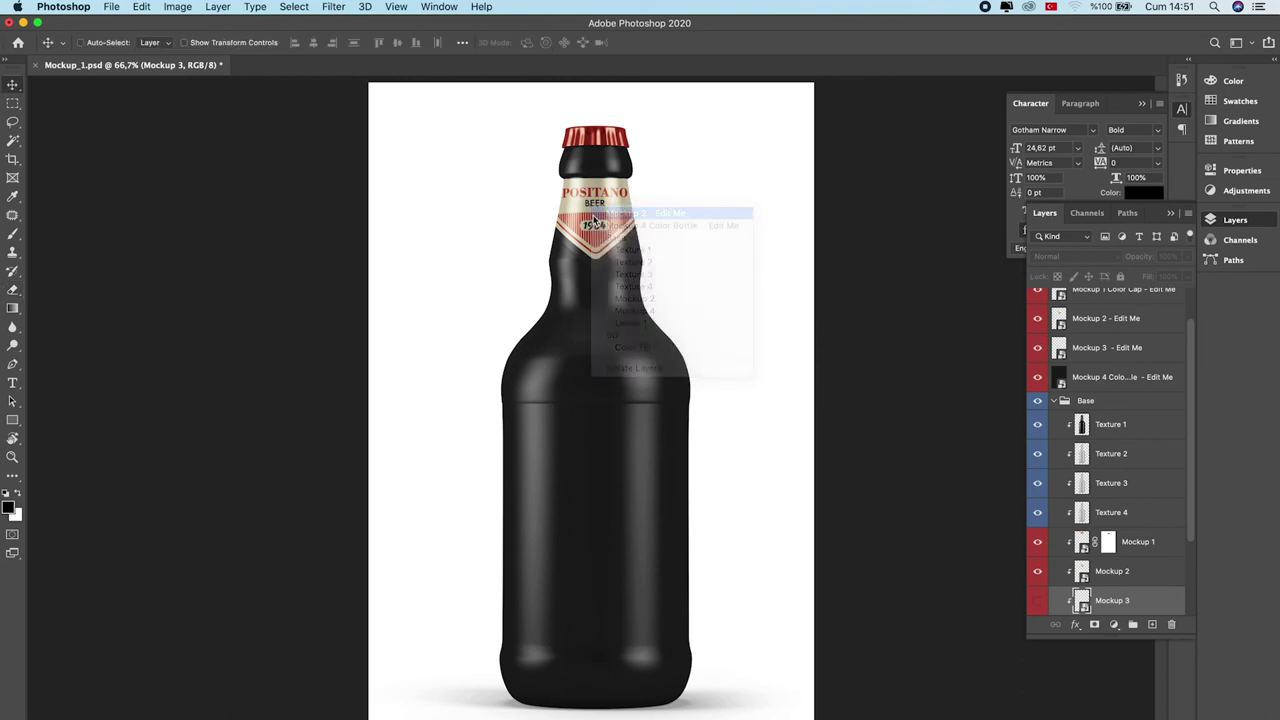
left_click(1038, 320)
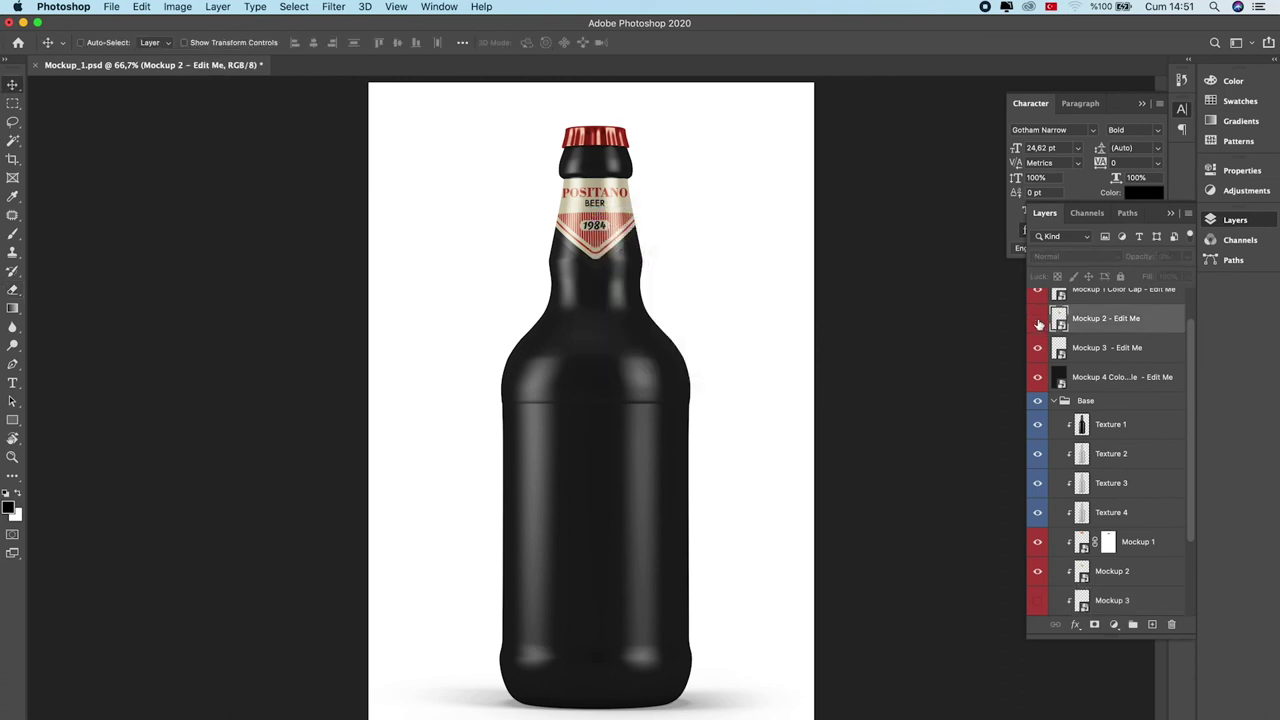
left_click(1038, 571)
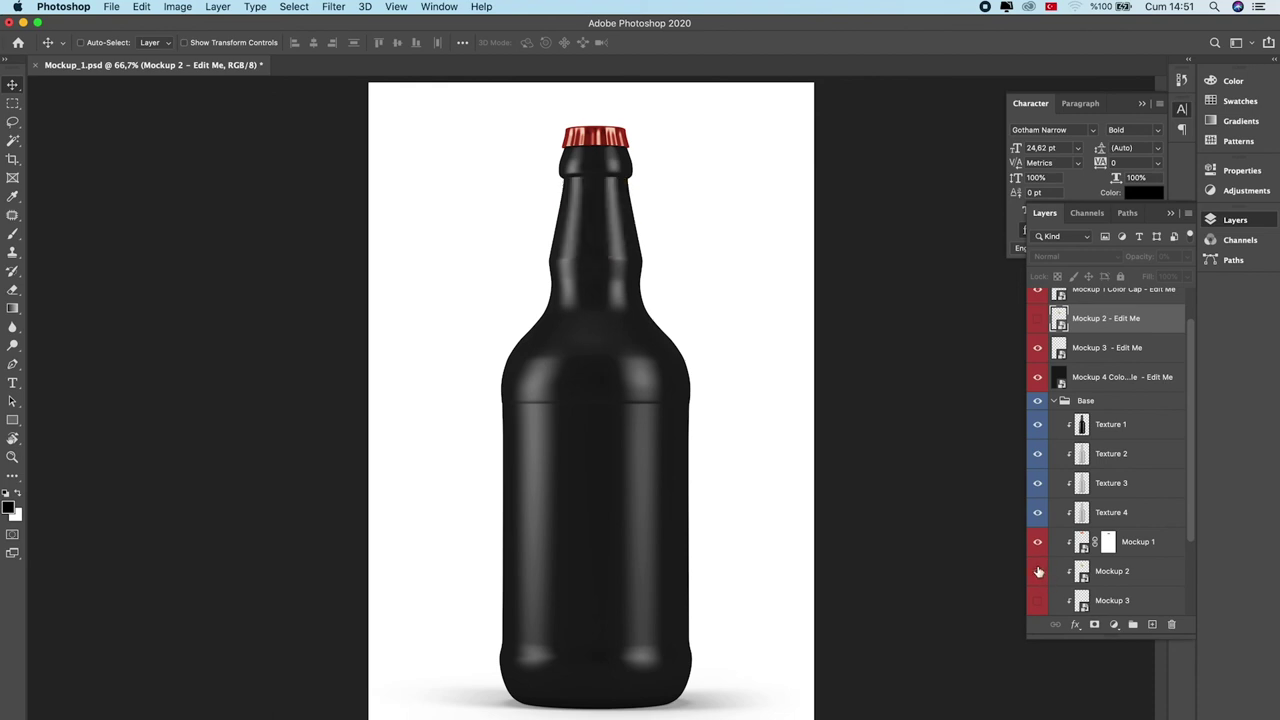
left_click(1038, 600)
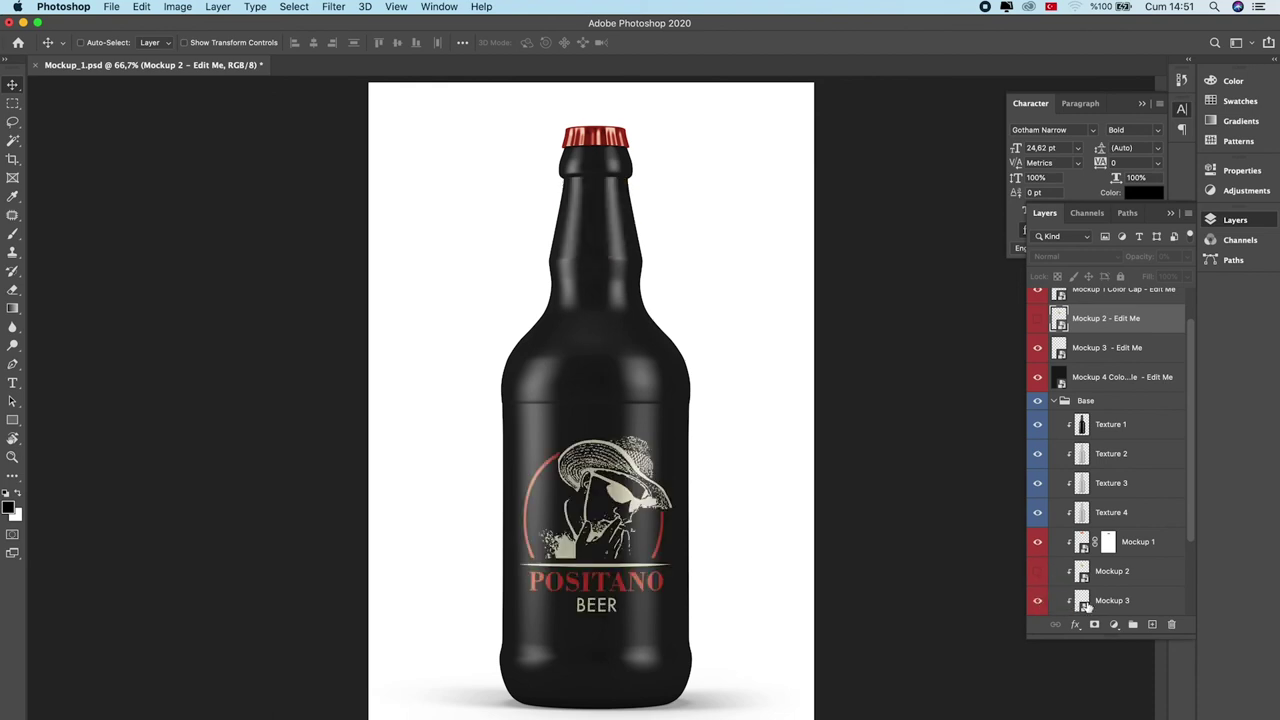
Step: Open the body label's smart object and hide the logo layer already inside it
double_click(1084, 603)
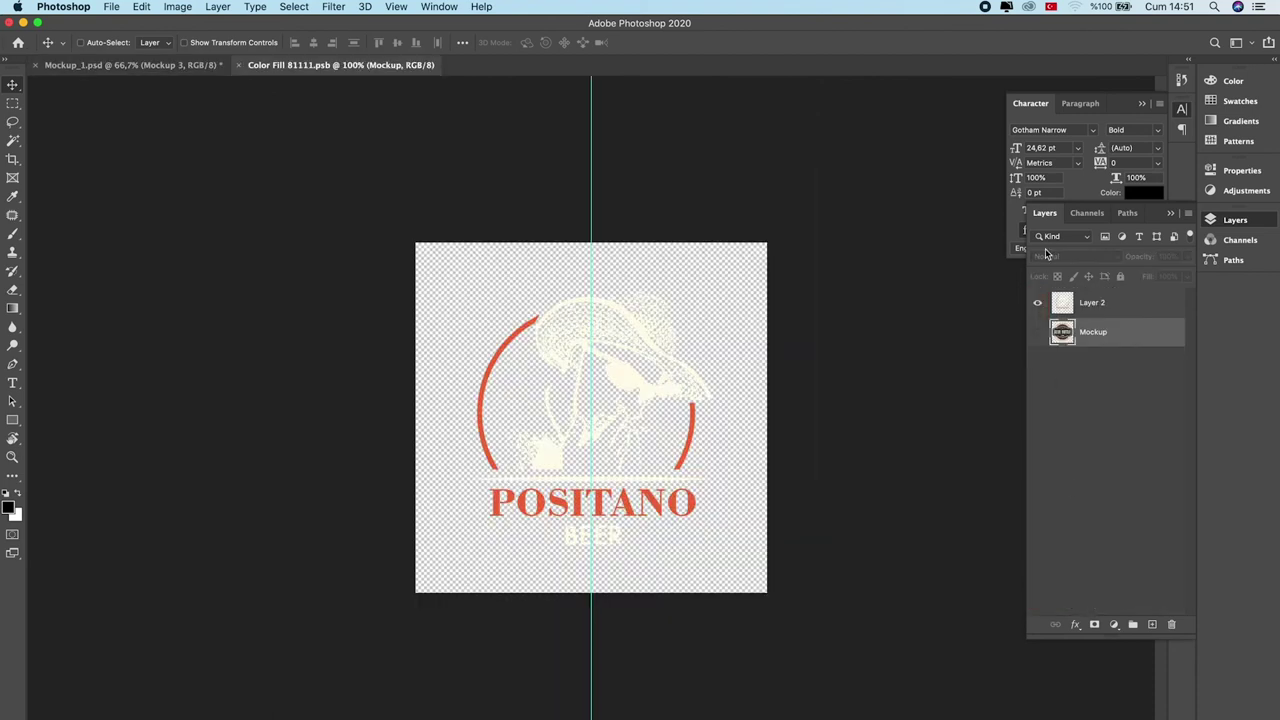
left_click(1037, 302)
key("super+Tab")
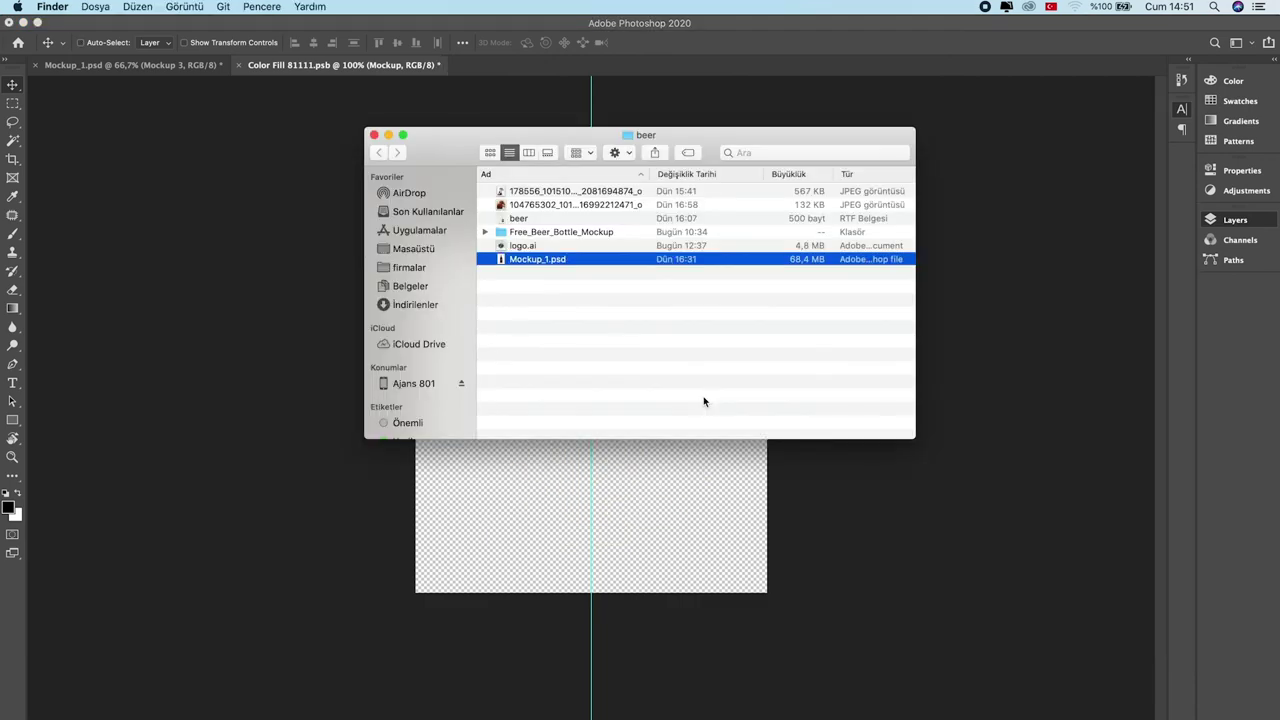
Step: Copy the circular logo from Illustrator's second artboard and return to Photoshop
key("super+Tab")
key("super+Tab")
key("super+Tab")
left_click(607, 381)
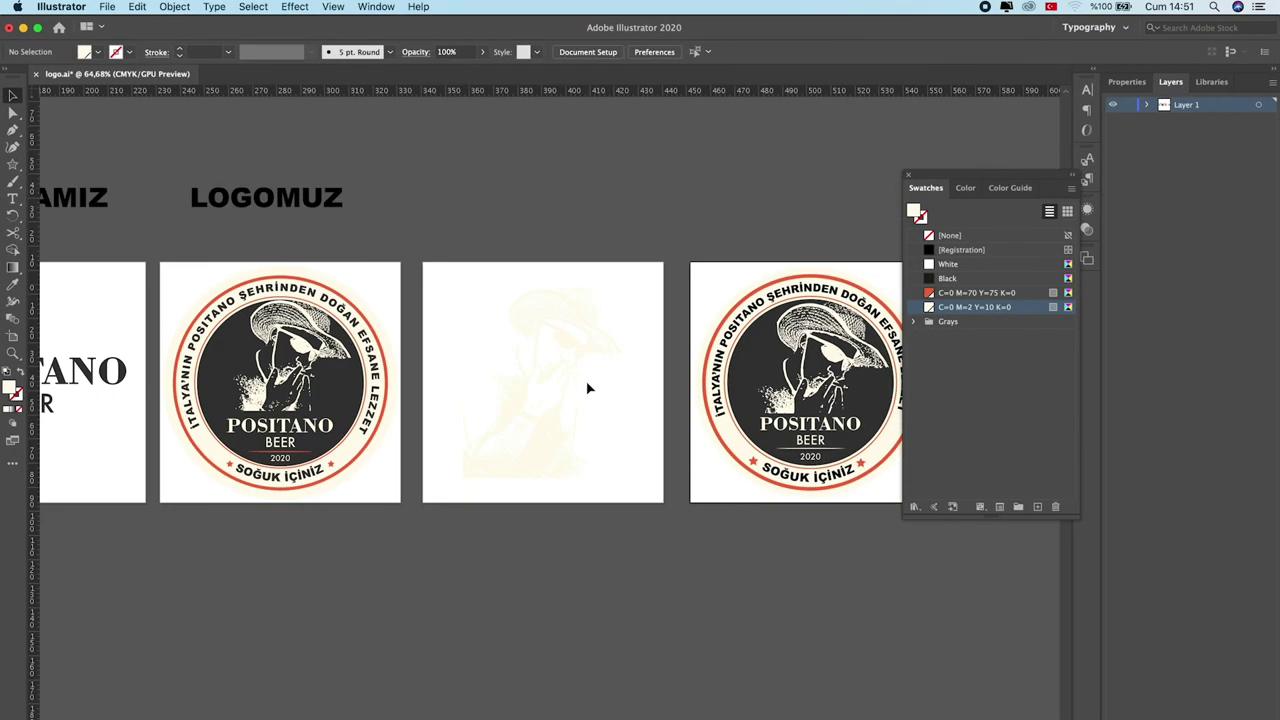
scroll(366, 356, "left", 1)
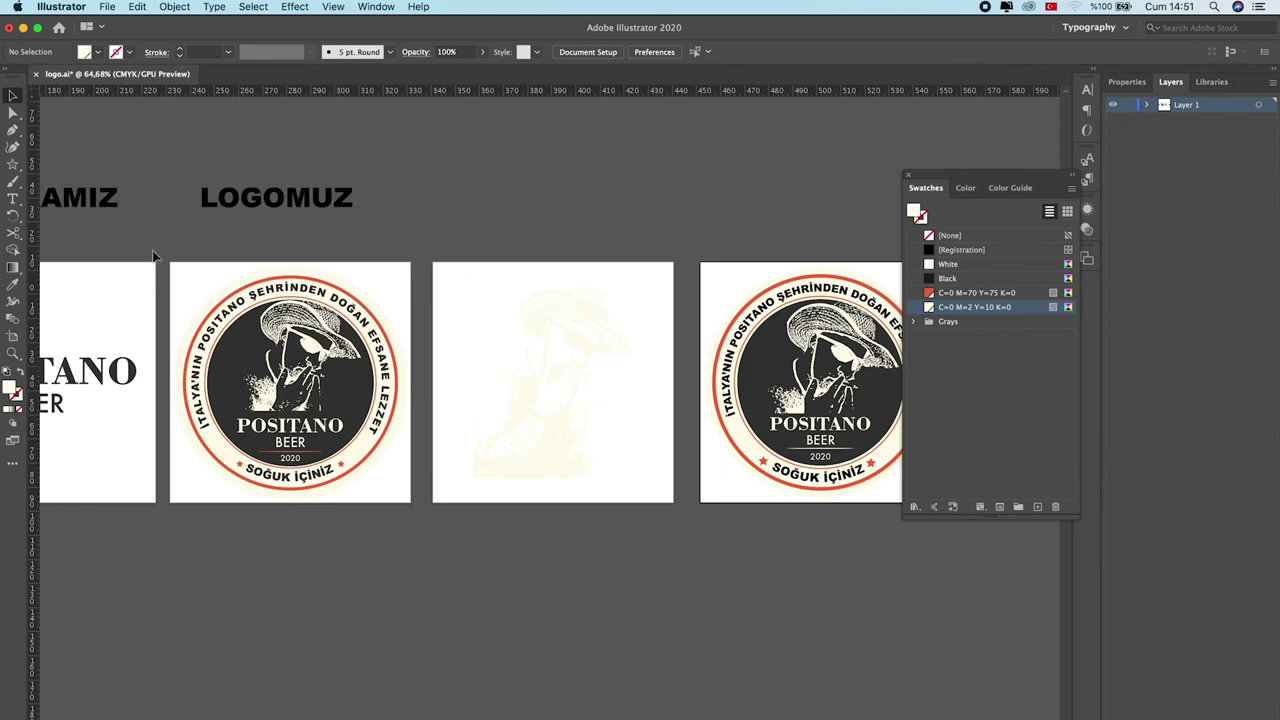
left_click_drag(175, 268, 422, 516)
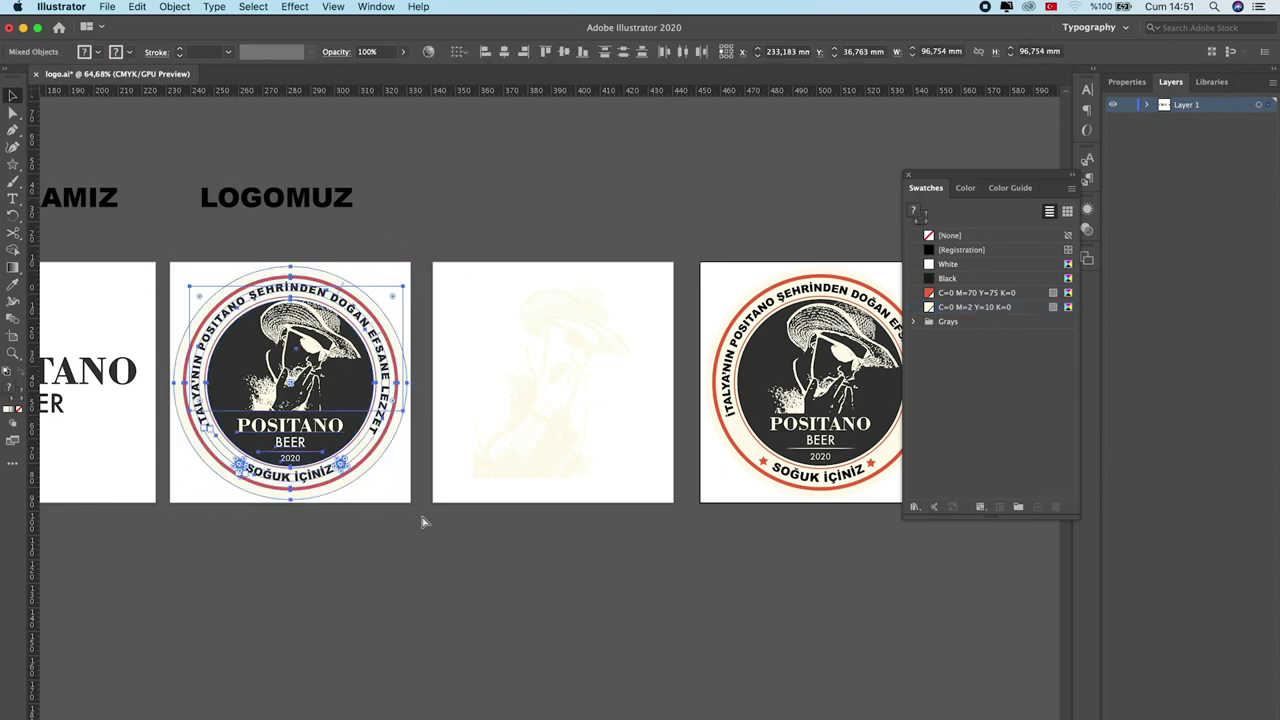
key("super+Tab")
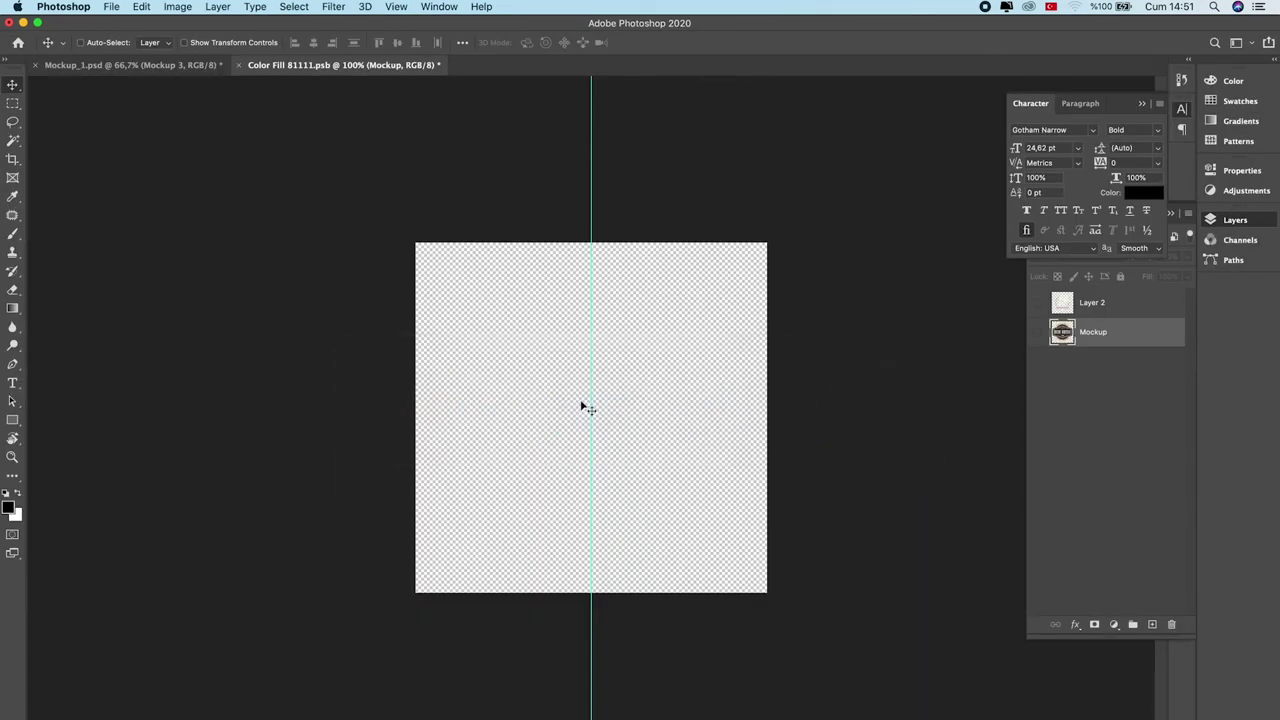
Step: Paste the logo as pixels, scale it to fill the label canvas, then save and close the label
key("super+v")
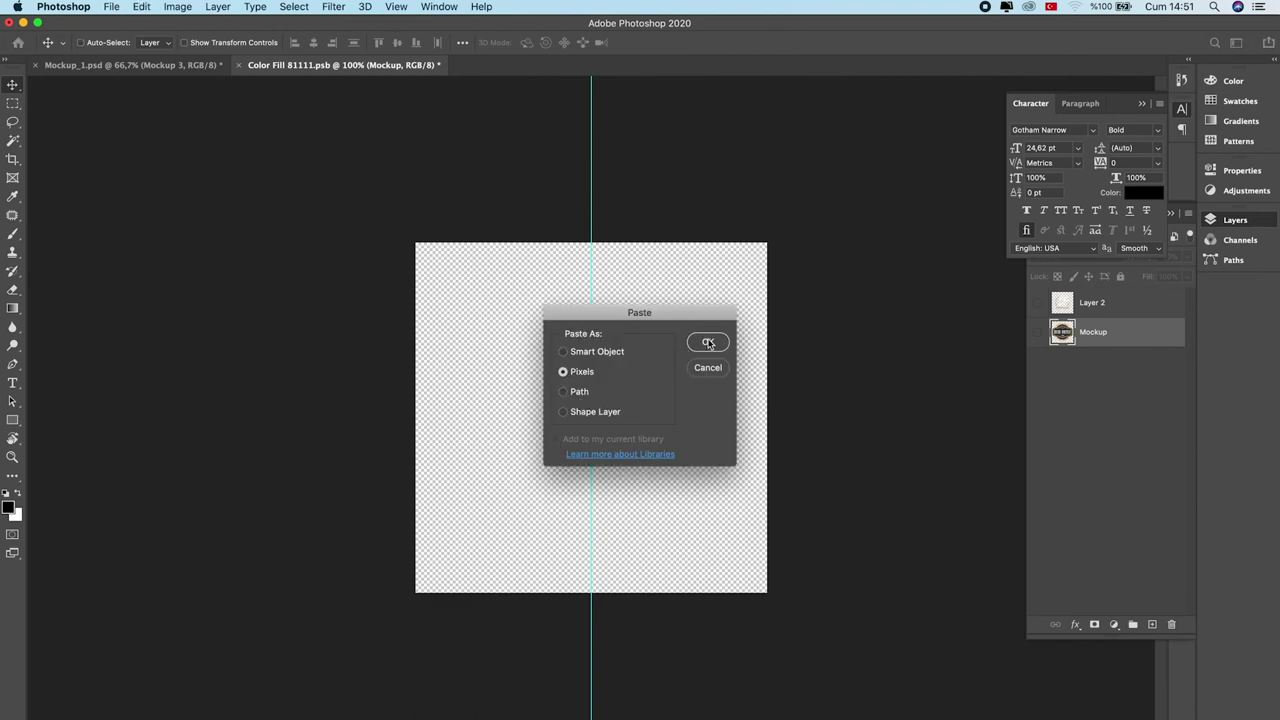
key("Return")
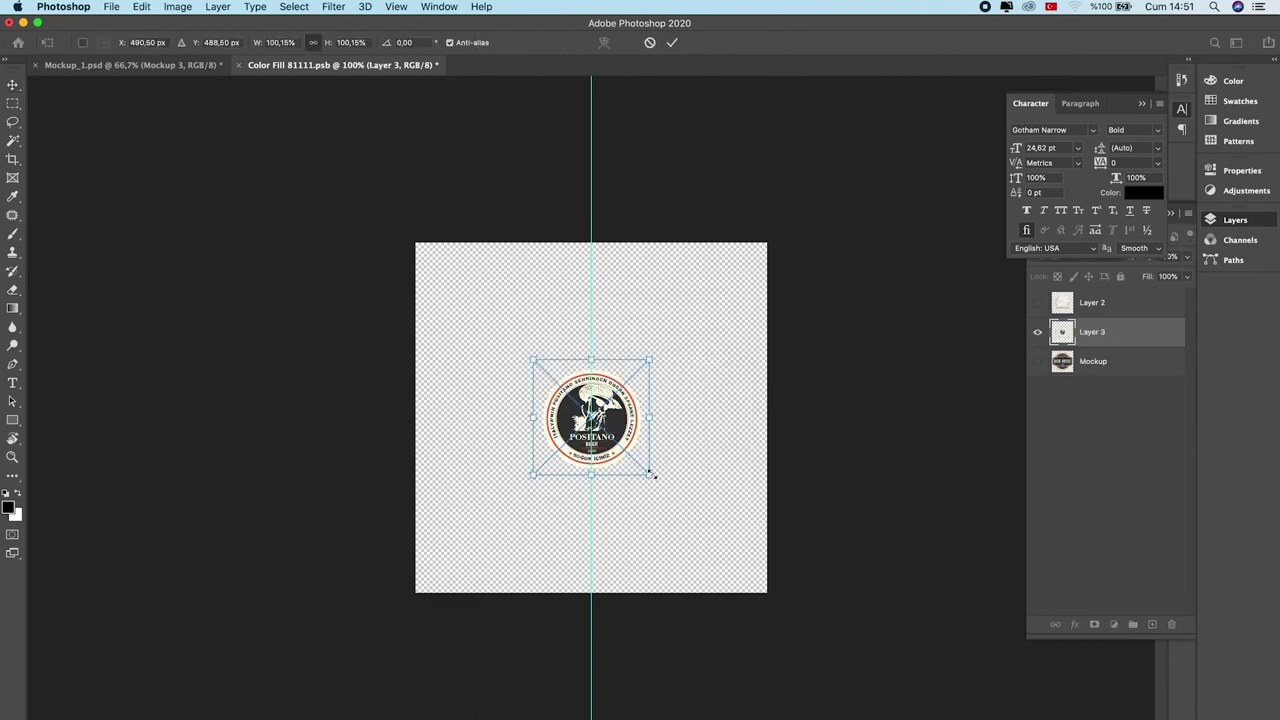
left_click_drag(650, 473, 791, 586)
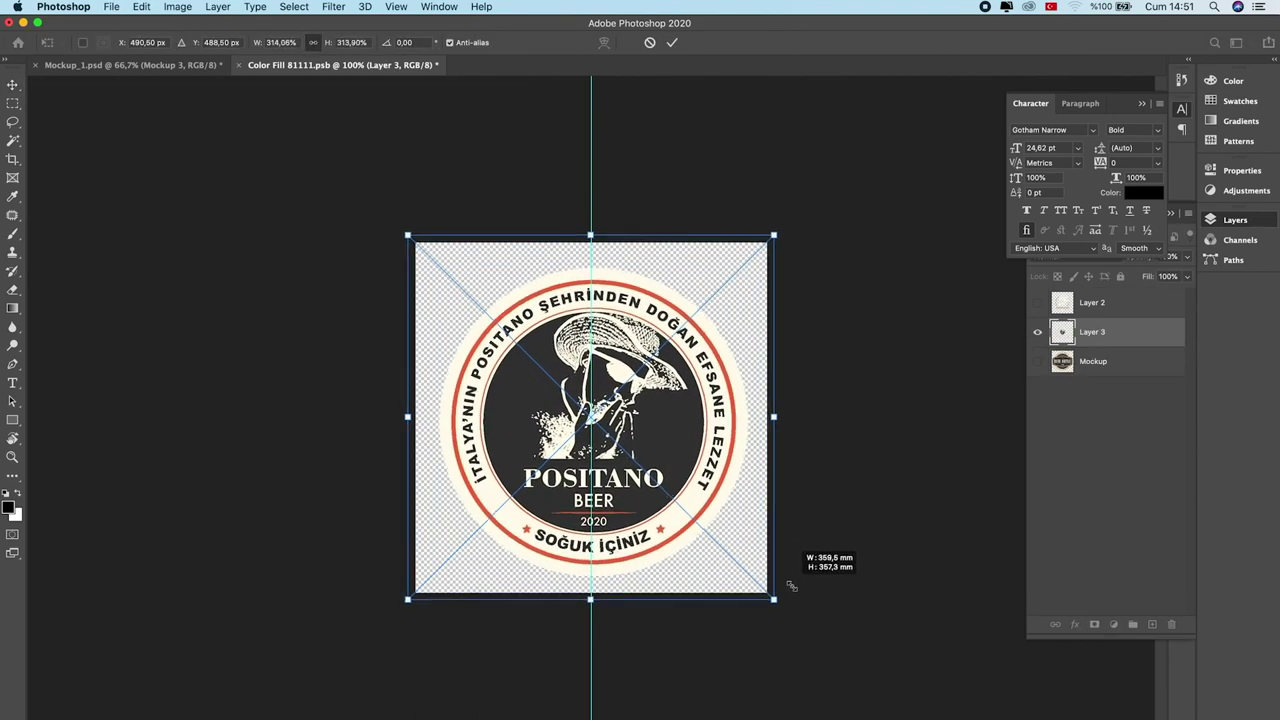
left_click_drag(791, 586, 793, 587)
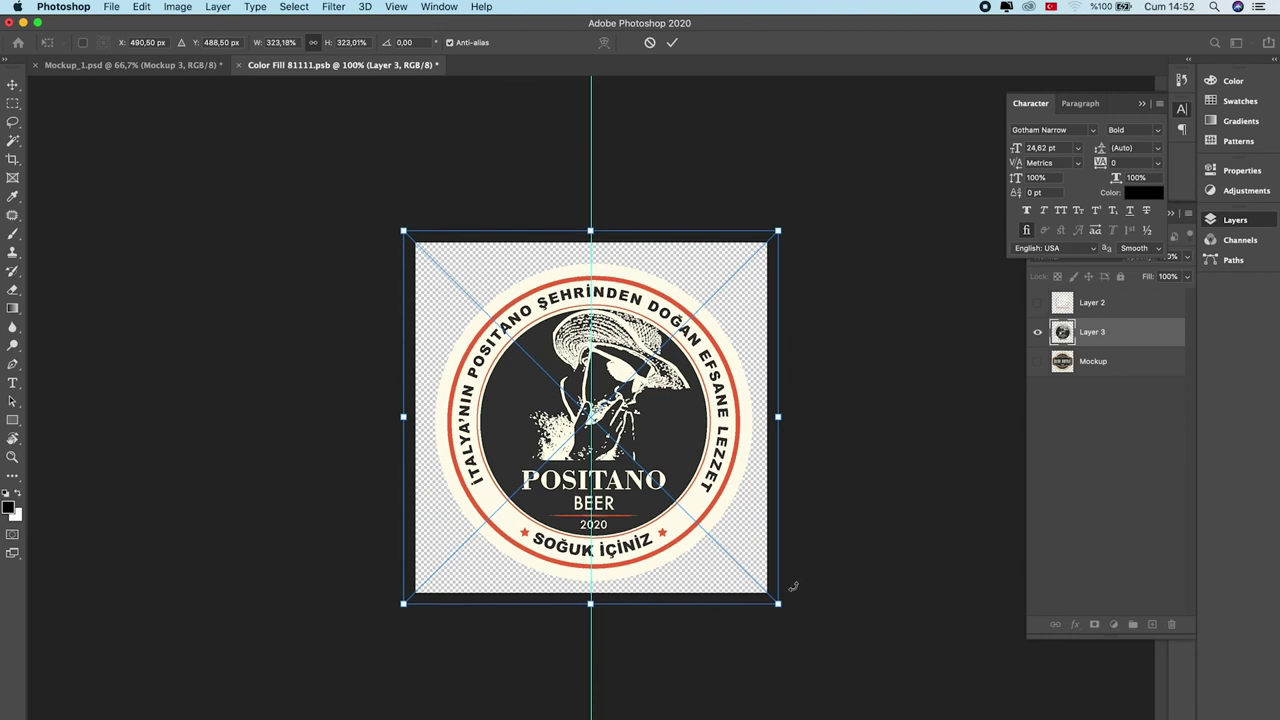
key("Return")
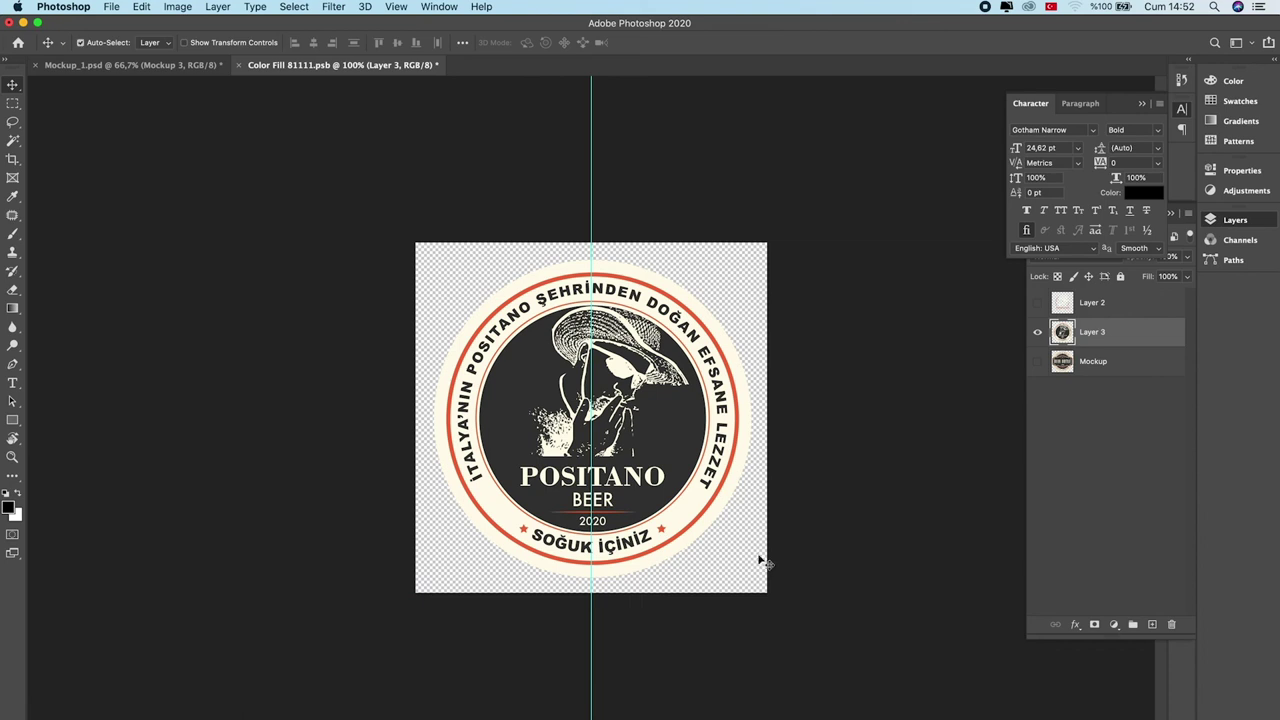
key("super+w")
left_click(776, 268)
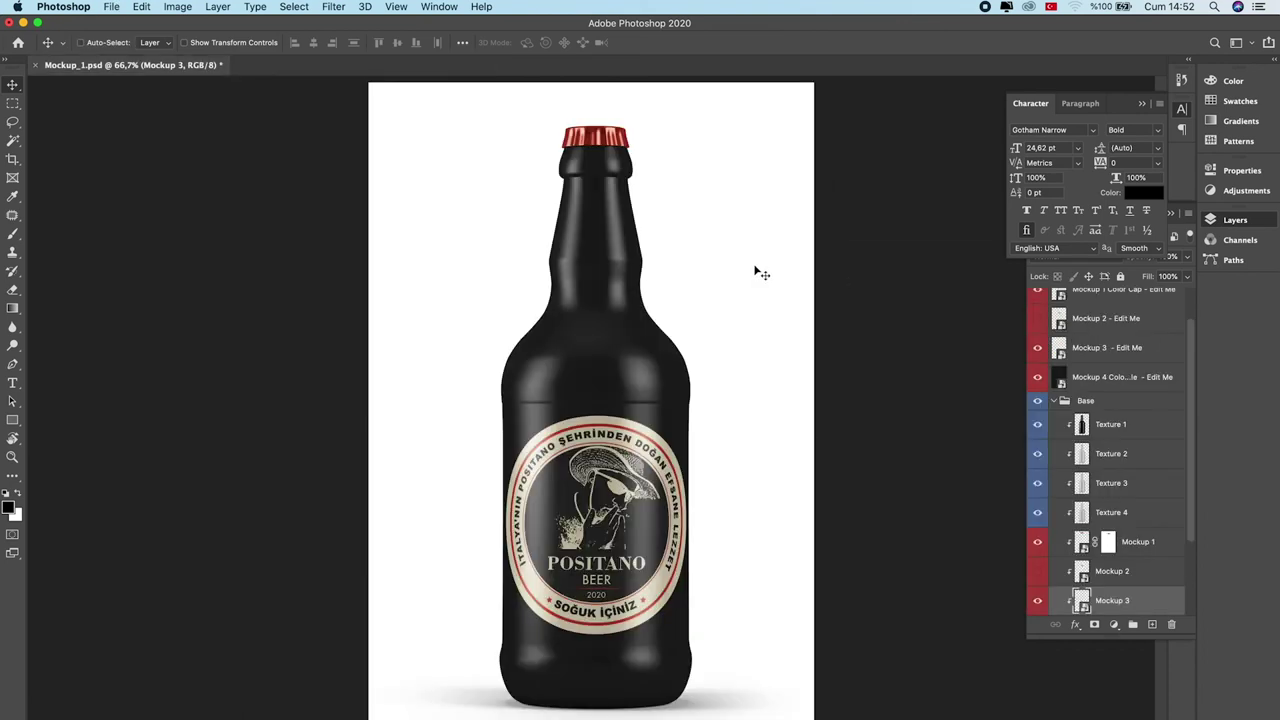
Step: Hide the panels and zoom in to inspect the new label on the bottle
key("Tab")
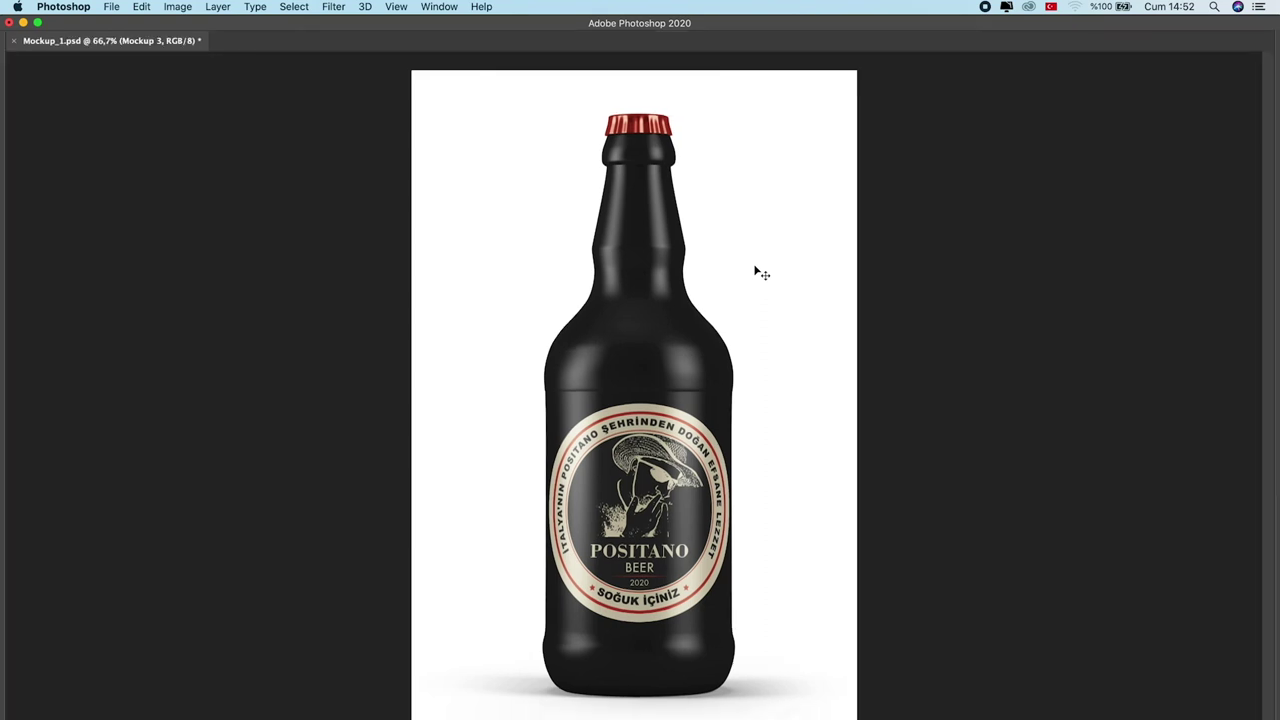
scroll(671, 440, "up", 2)
mouse_move(1277, 452)
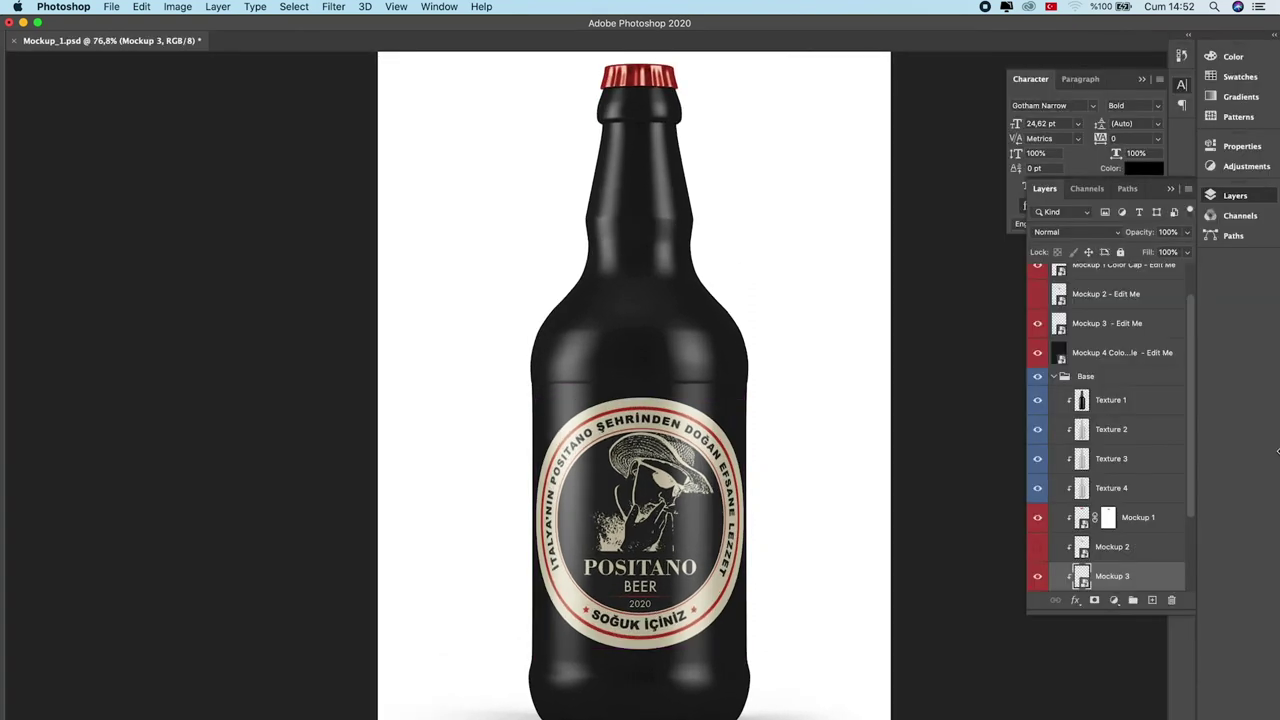